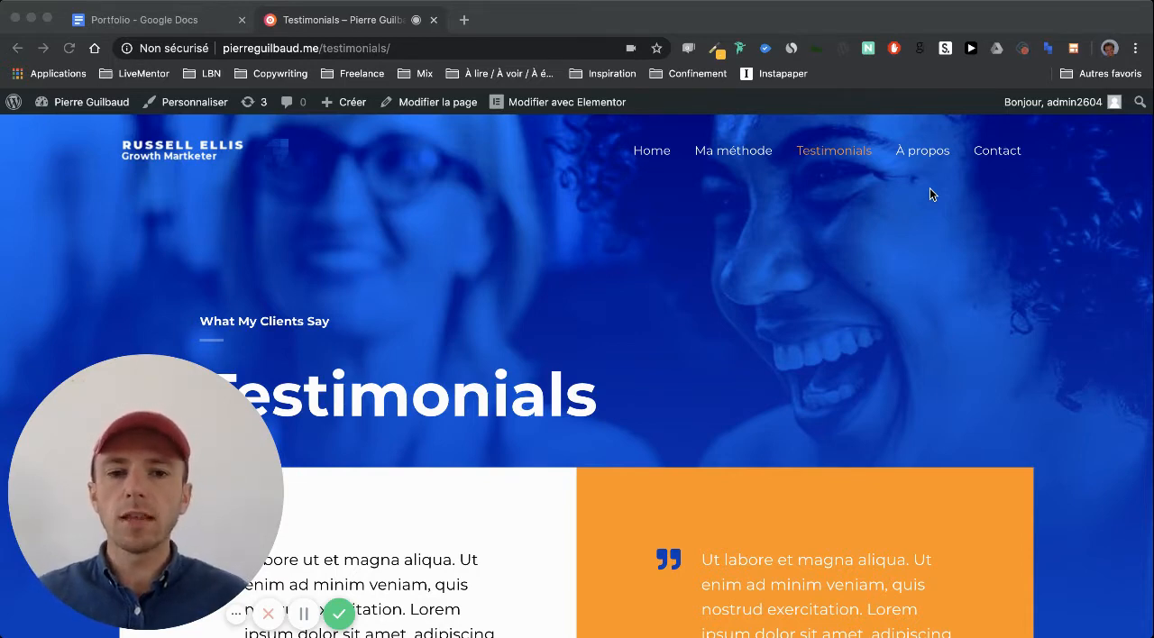
# Switch to the Portfolio document in Google Docs and review the "Growth pour startups B2B" section with its hashtags and testimonial
pyautogui.click(115, 27)
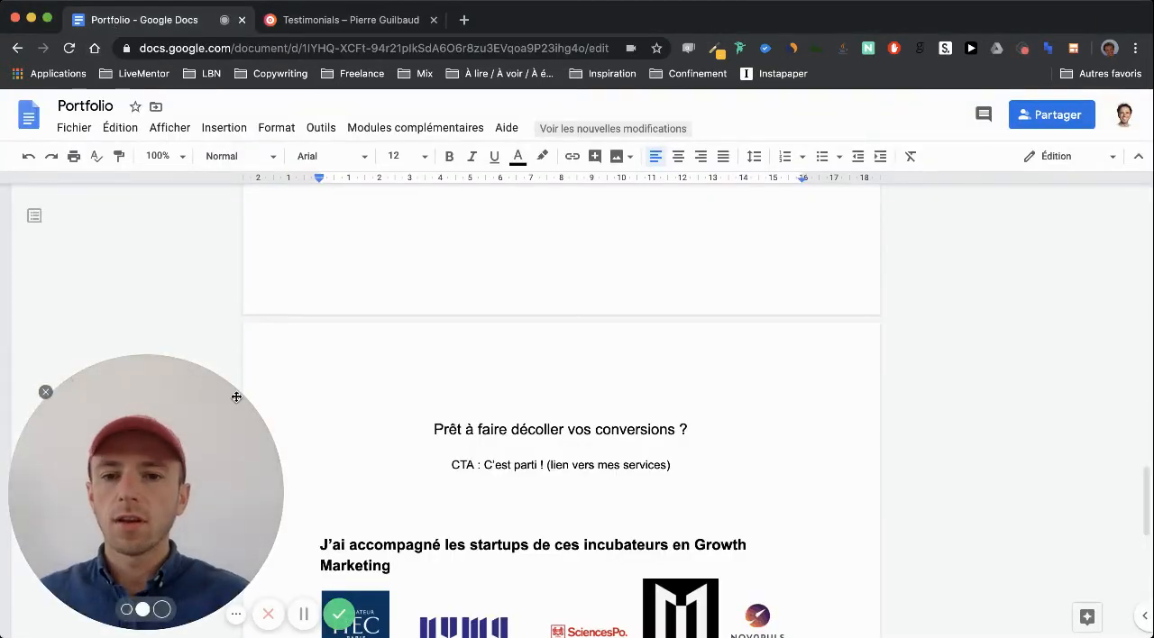
pyautogui.scroll(10, 366, 387)
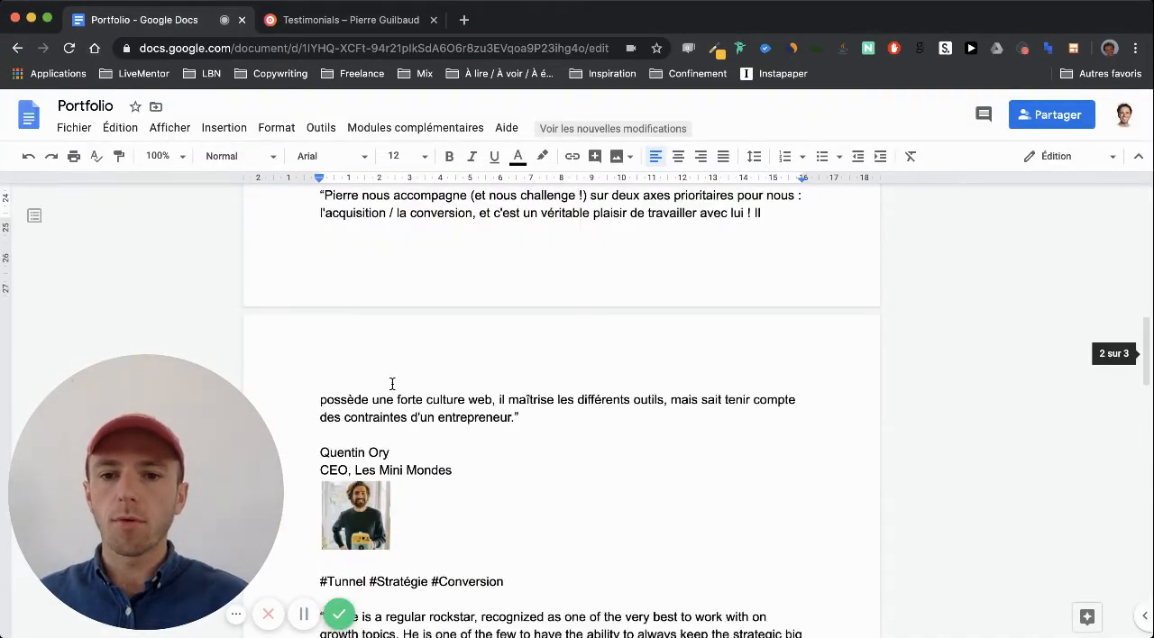
pyautogui.scroll(5, 392, 385)
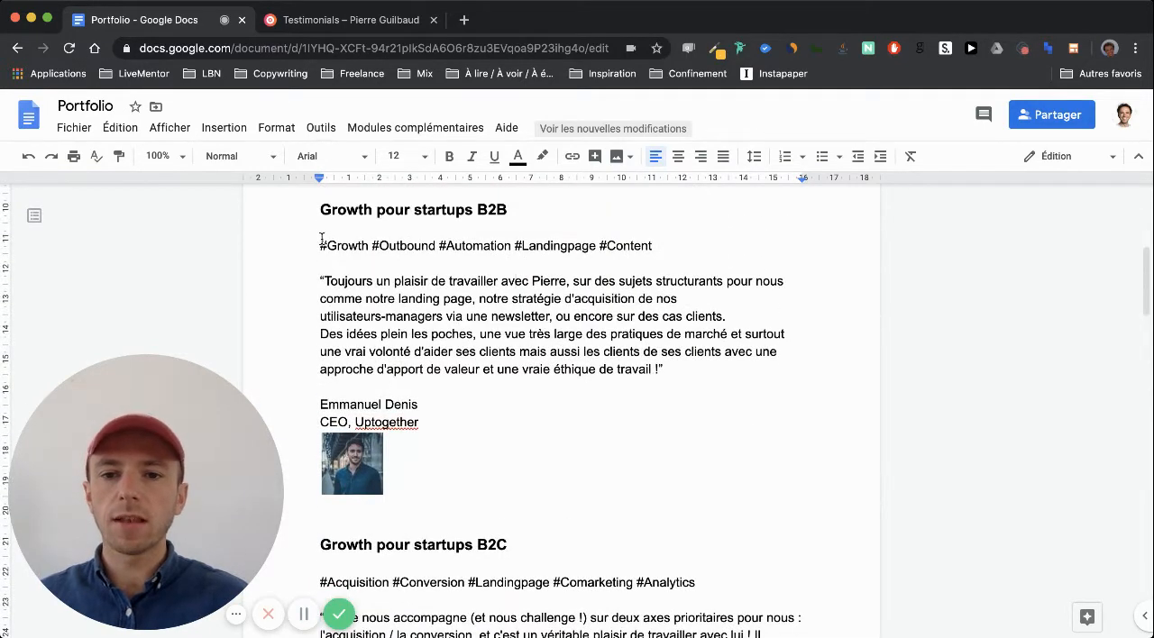
pyautogui.moveTo(321, 238); pyautogui.dragTo(633, 246)
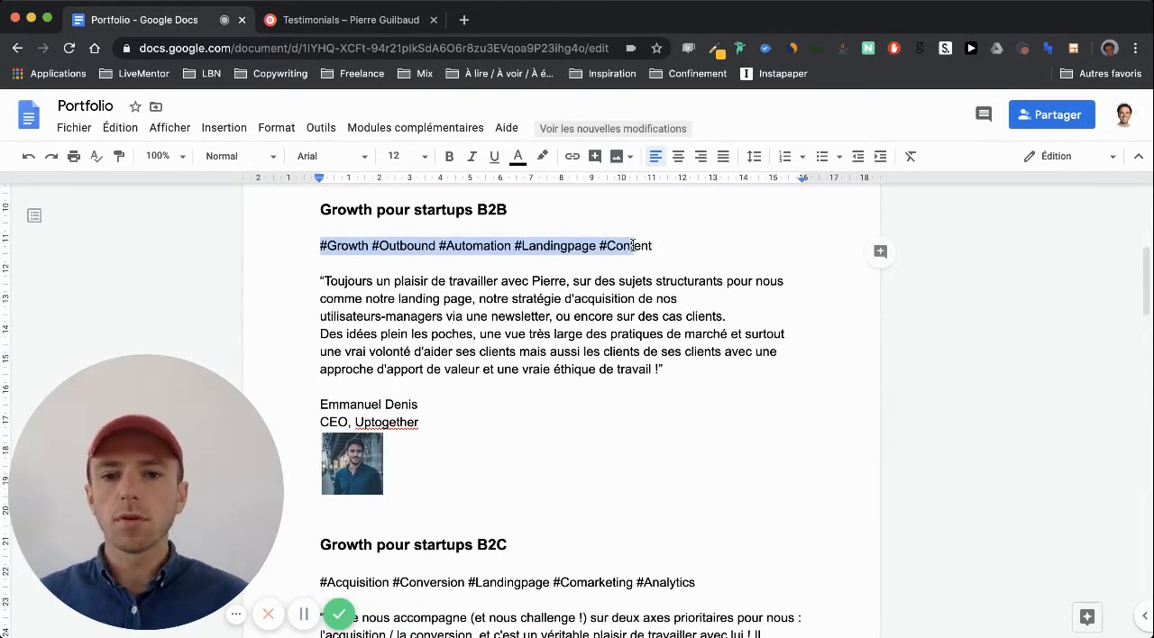
pyautogui.scroll(2, 633, 245)
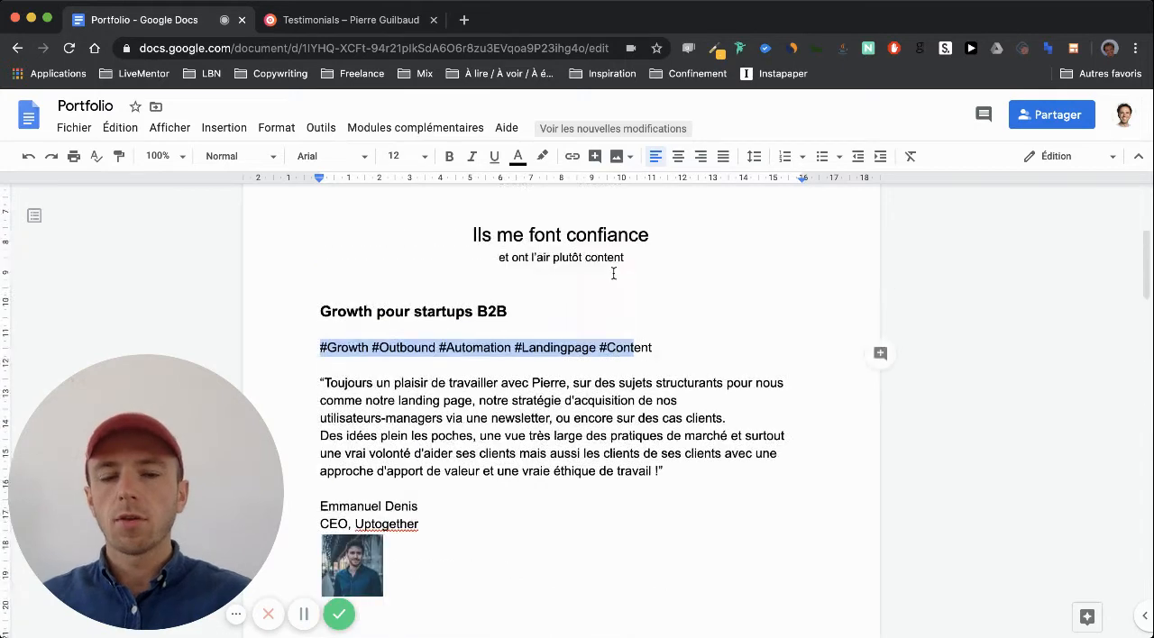
pyautogui.doubleClick(543, 363)
pyautogui.scroll(-1, 542, 363)
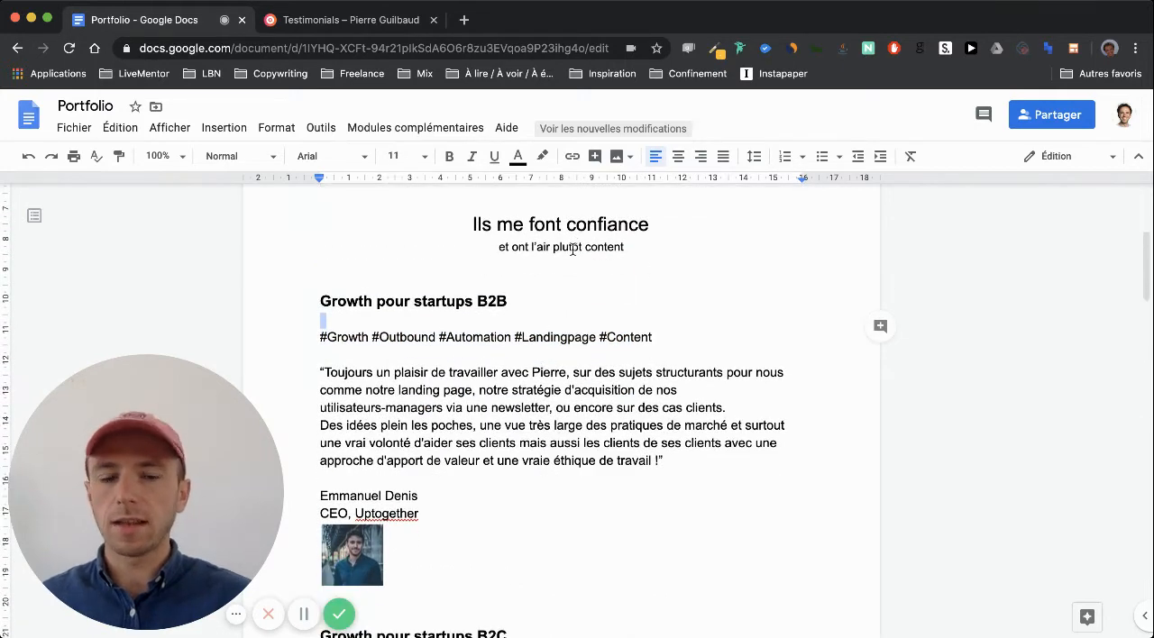
pyautogui.click(484, 331)
pyautogui.scroll(-1, 484, 331)
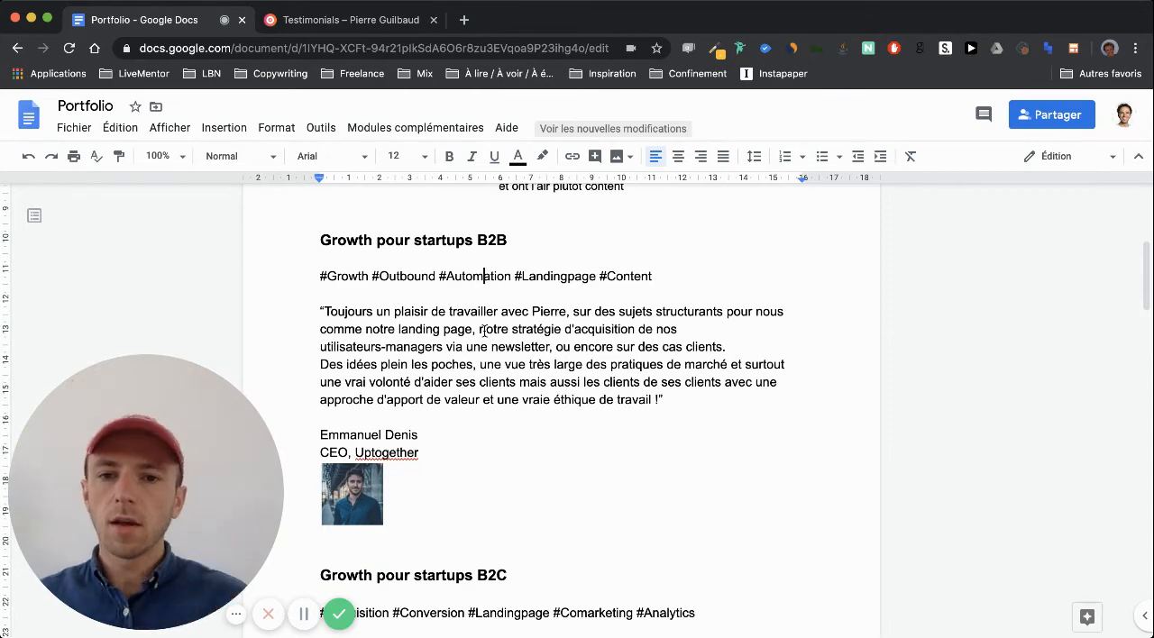
pyautogui.scroll(-1, 485, 331)
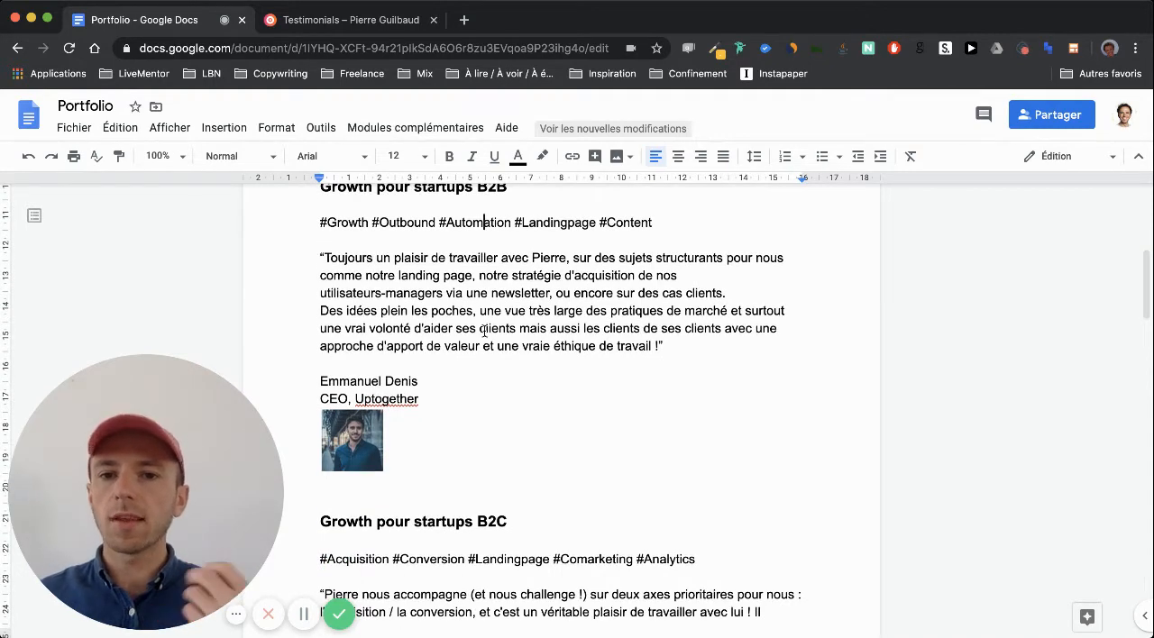
pyautogui.scroll(1, 485, 331)
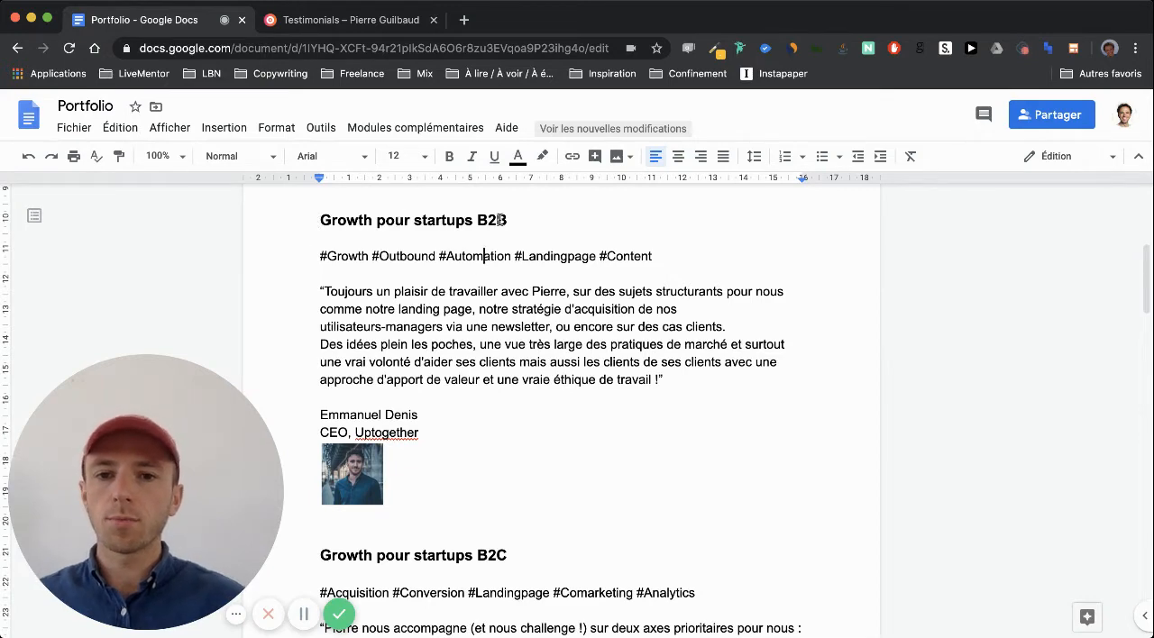
# Review the B2C startup testimonials, the call to action and the incubator section in the rest of the Portfolio document
pyautogui.scroll(-3, 487, 243)
pyautogui.scroll(-1, 435, 370)
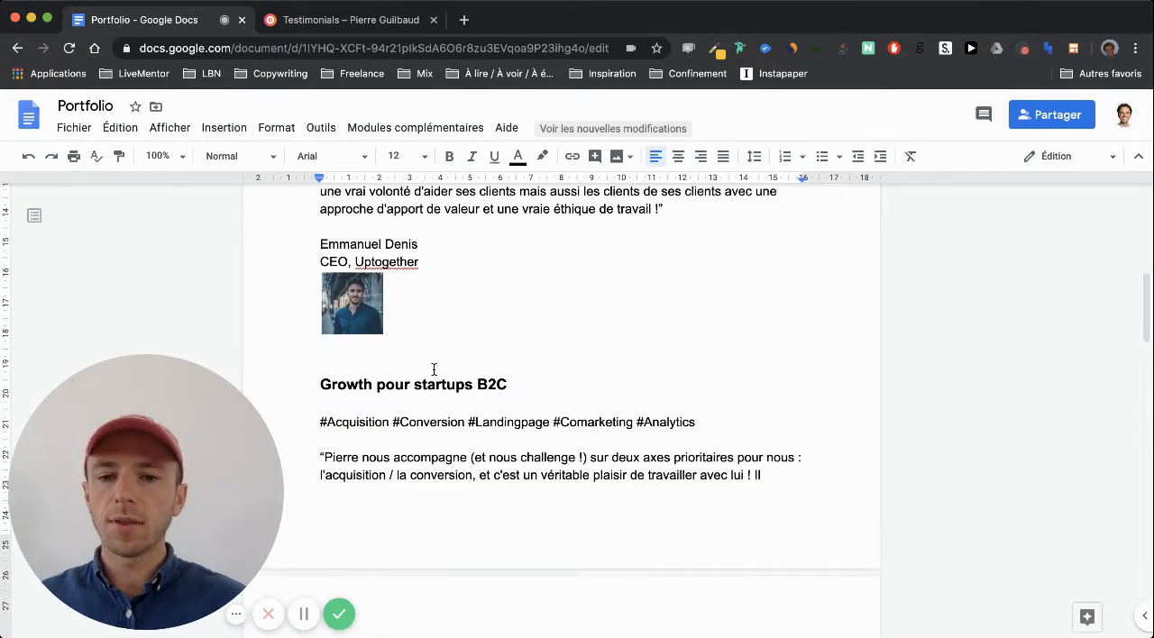
pyautogui.scroll(-4, 523, 334)
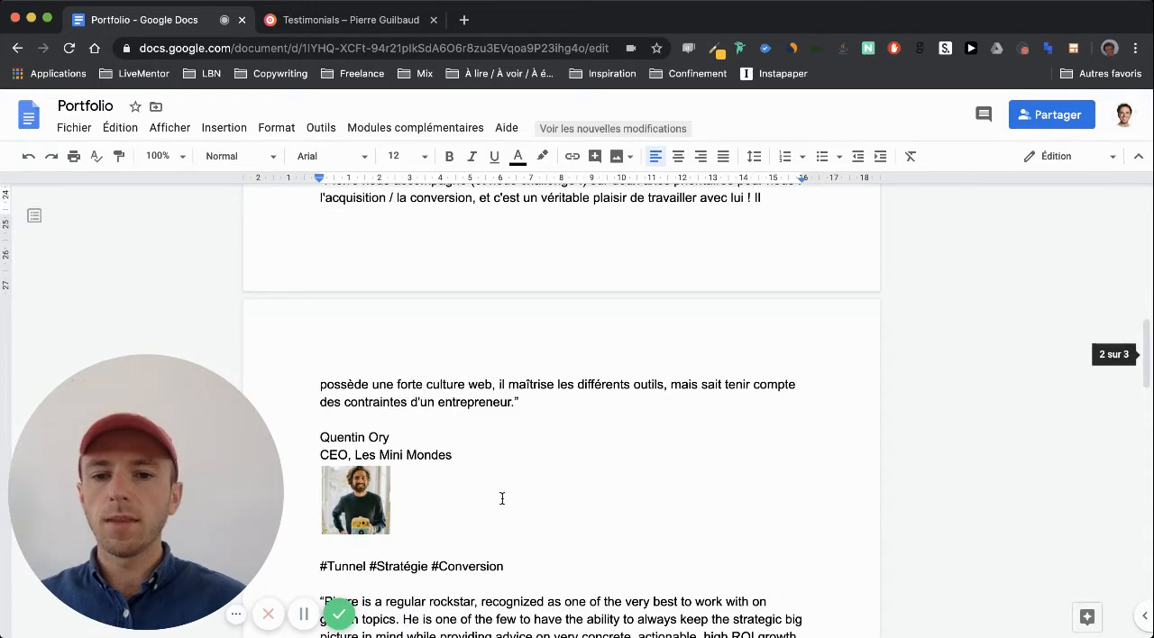
pyautogui.scroll(2, 503, 499)
pyautogui.scroll(-15, 502, 499)
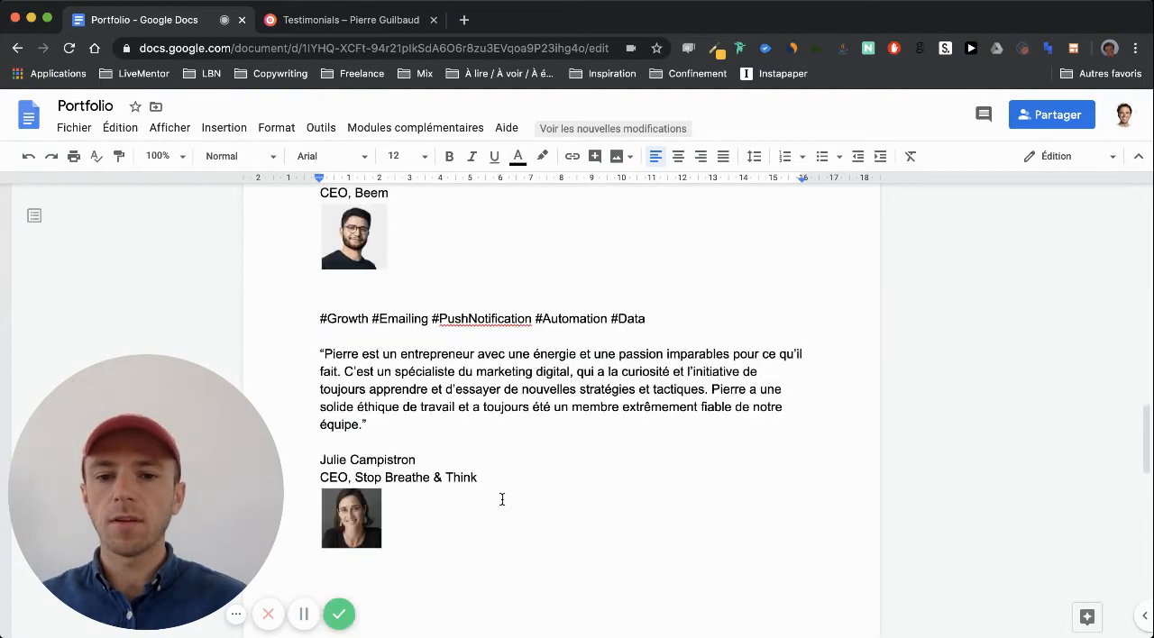
pyautogui.scroll(-3, 502, 499)
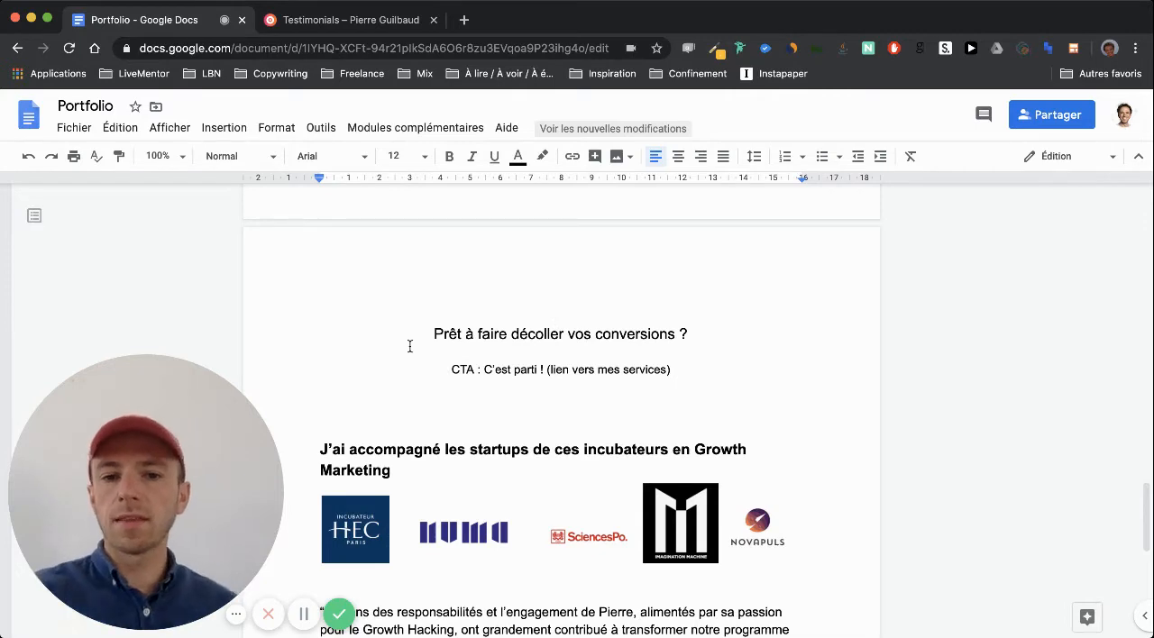
pyautogui.scroll(-4, 410, 346)
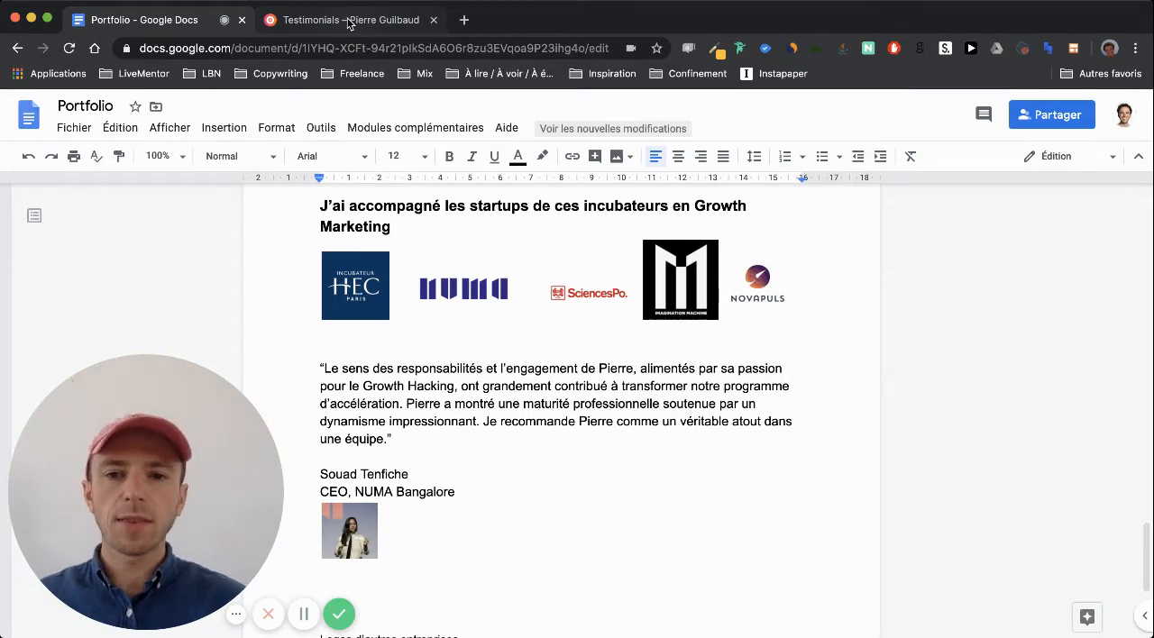
pyautogui.moveTo(133, 519); pyautogui.dragTo(142, 546)
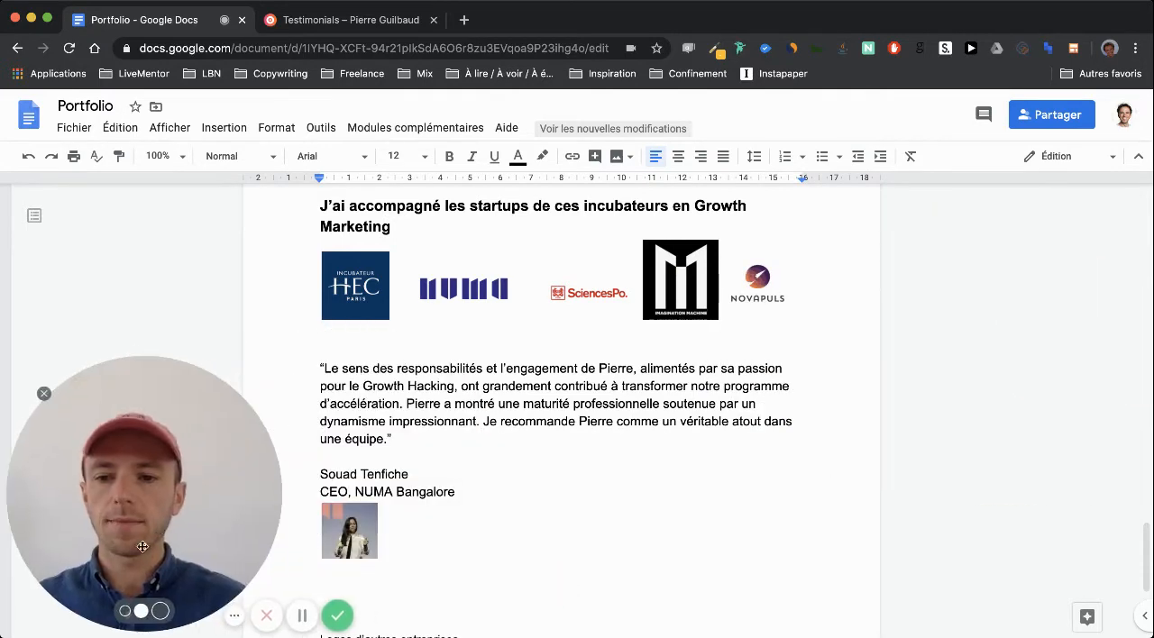
# Switch to the live Testimonials page and examine its header and the layout of its testimonial blocks
pyautogui.click(324, 22)
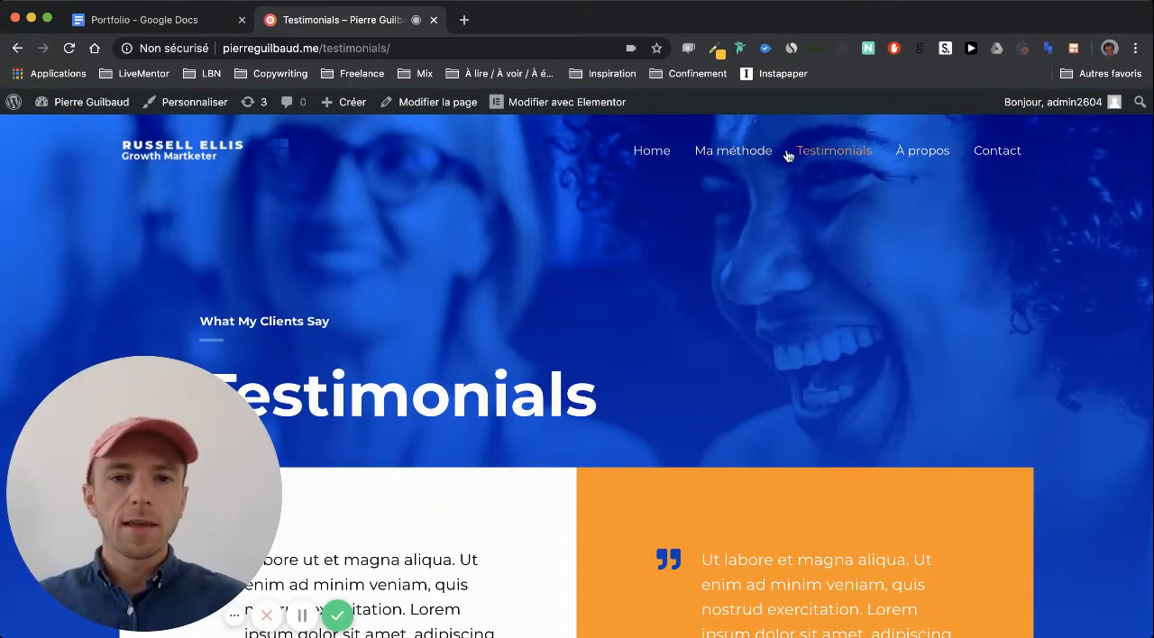
pyautogui.scroll(-5, 686, 322)
pyautogui.scroll(-5, 688, 324)
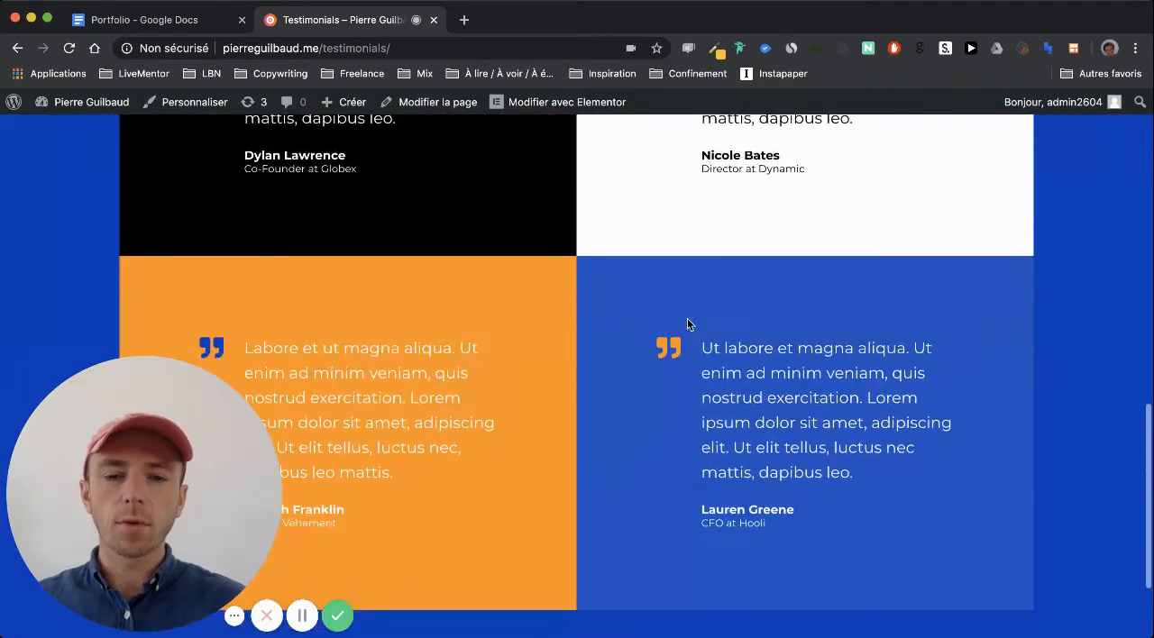
pyautogui.scroll(3, 665, 279)
pyautogui.scroll(3, 463, 276)
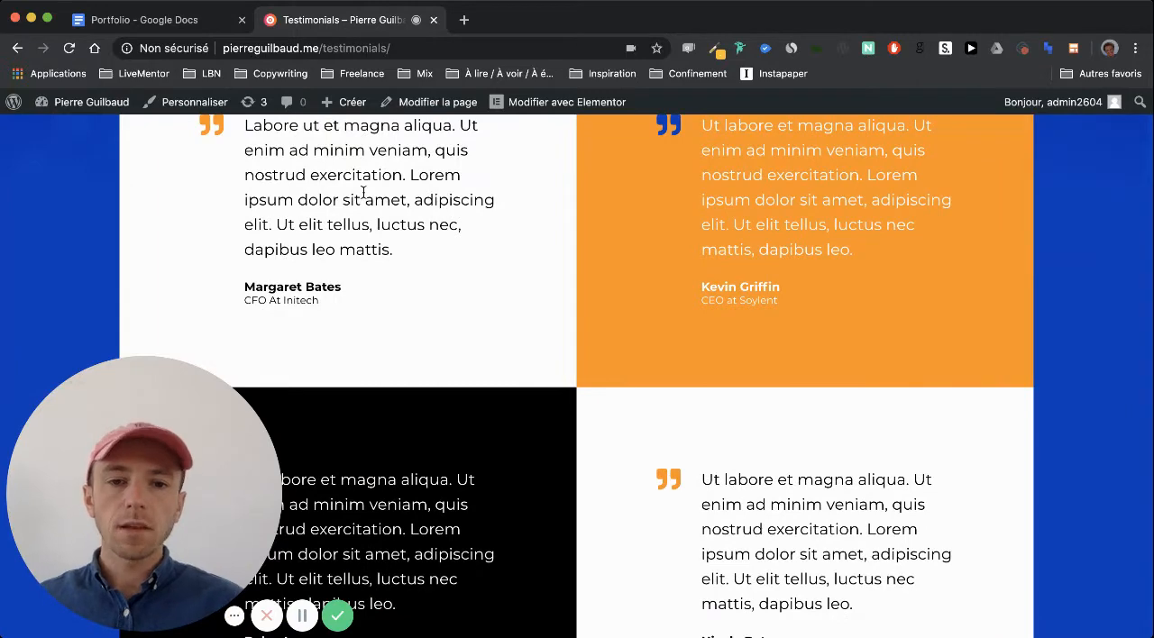
pyautogui.scroll(3, 362, 191)
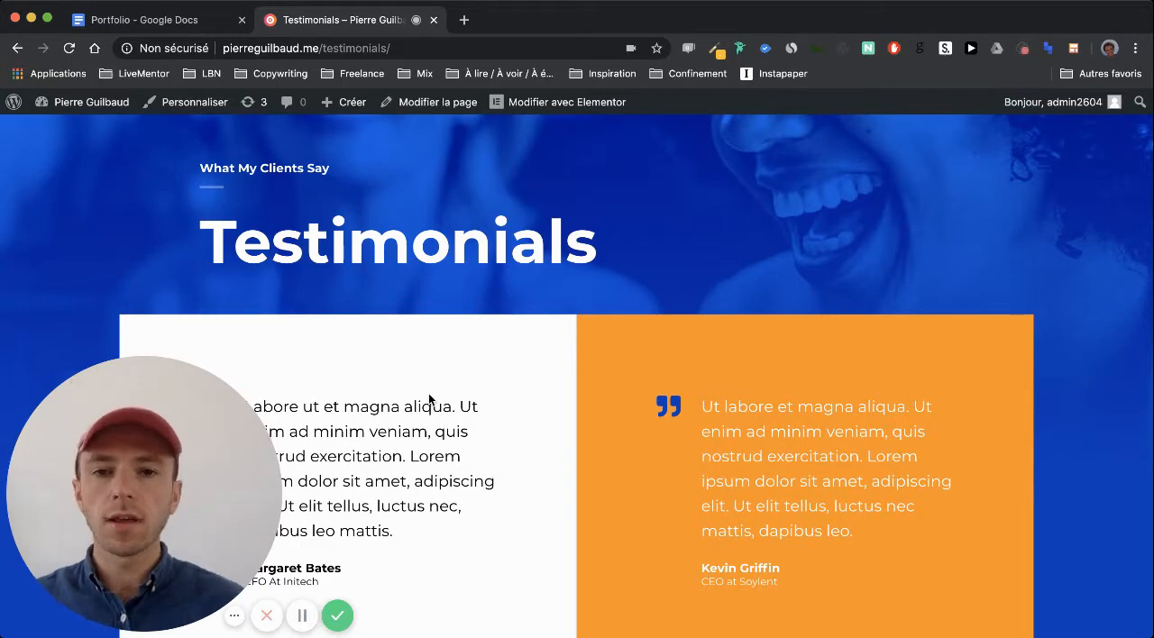
pyautogui.scroll(3, 429, 399)
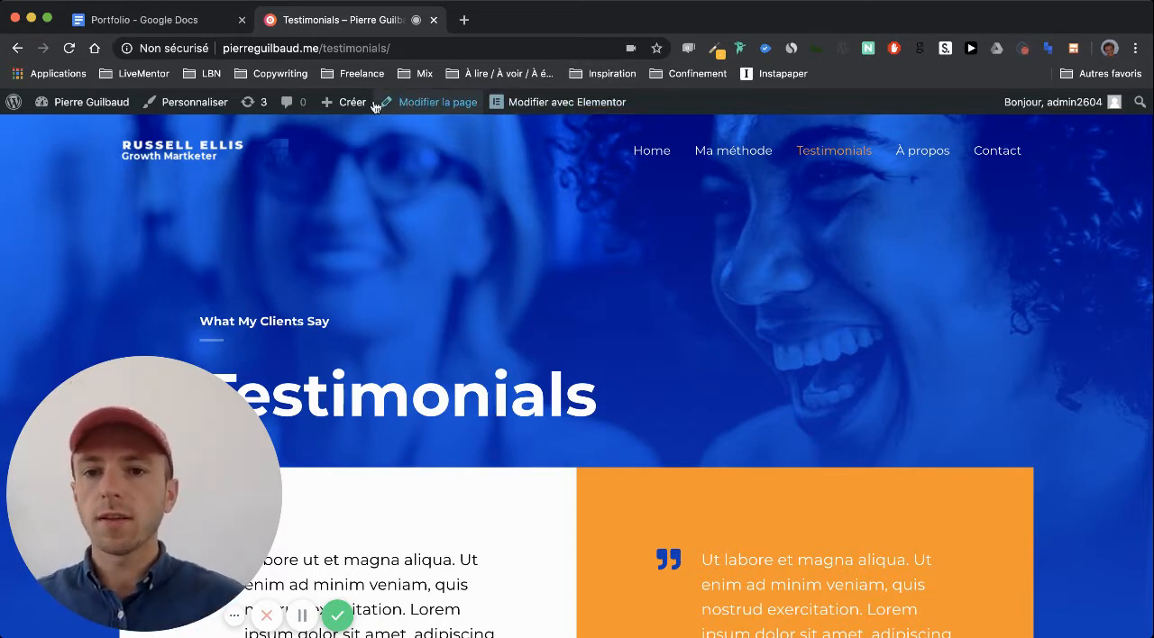
# Open the Testimonials page in the WordPress editor in a new tab, placed just before the live page's tab
pyautogui.click(438, 102)
pyautogui.click(477, 111)
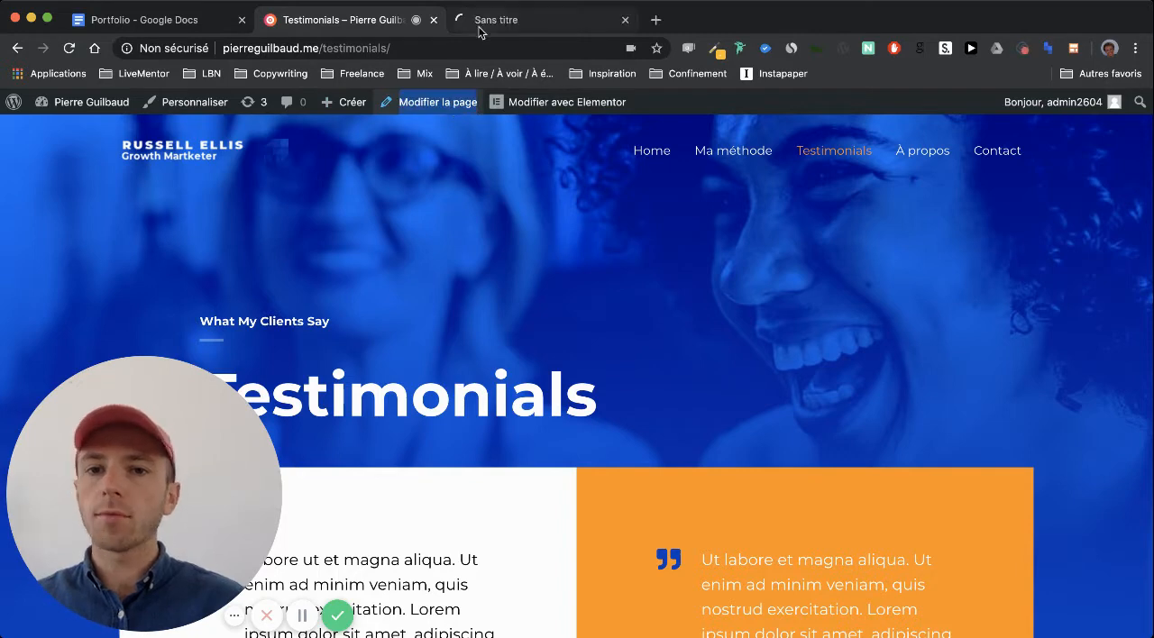
pyautogui.moveTo(498, 21); pyautogui.dragTo(378, 22)
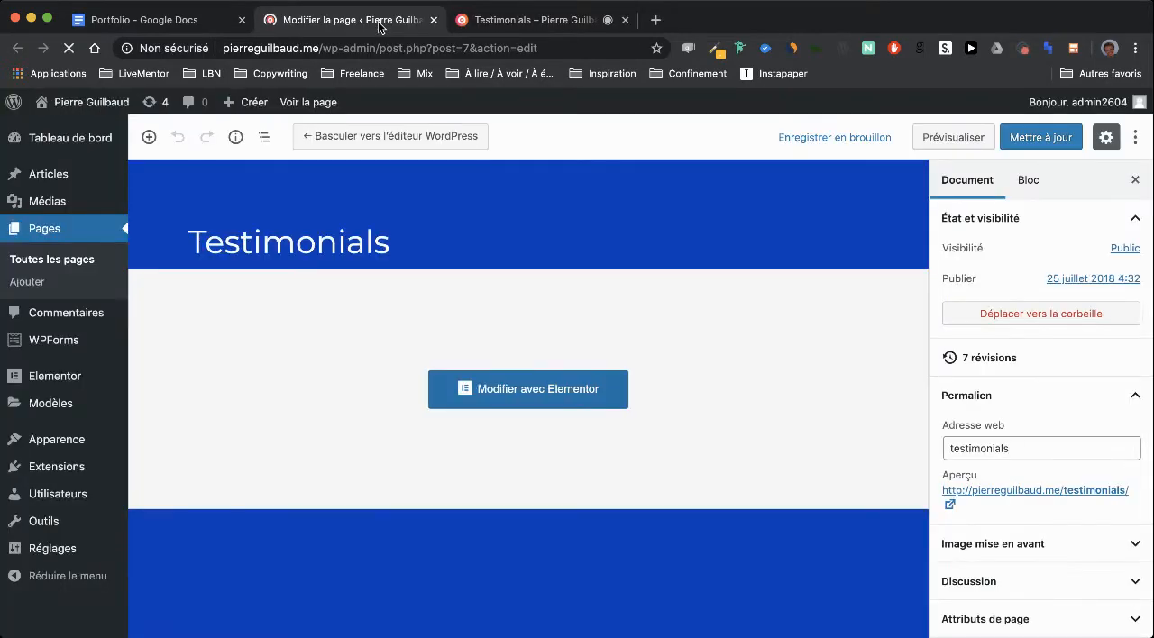
# Replace the page title with "Témoignages"
pyautogui.click(325, 239)
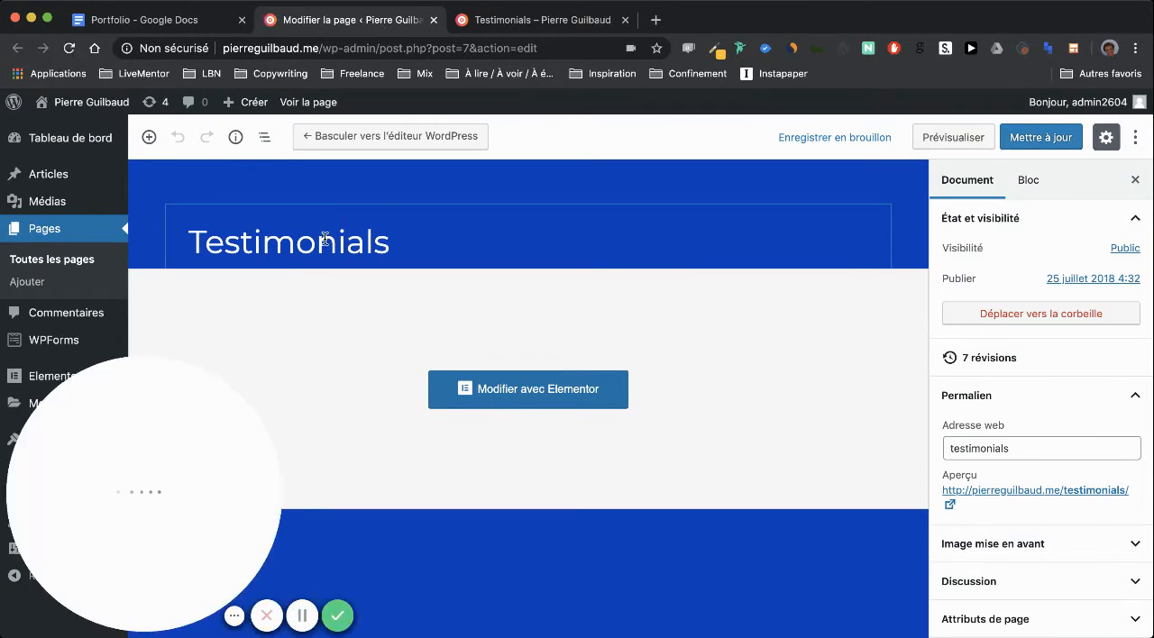
pyautogui.press('super+a')
pyautogui.write('T')
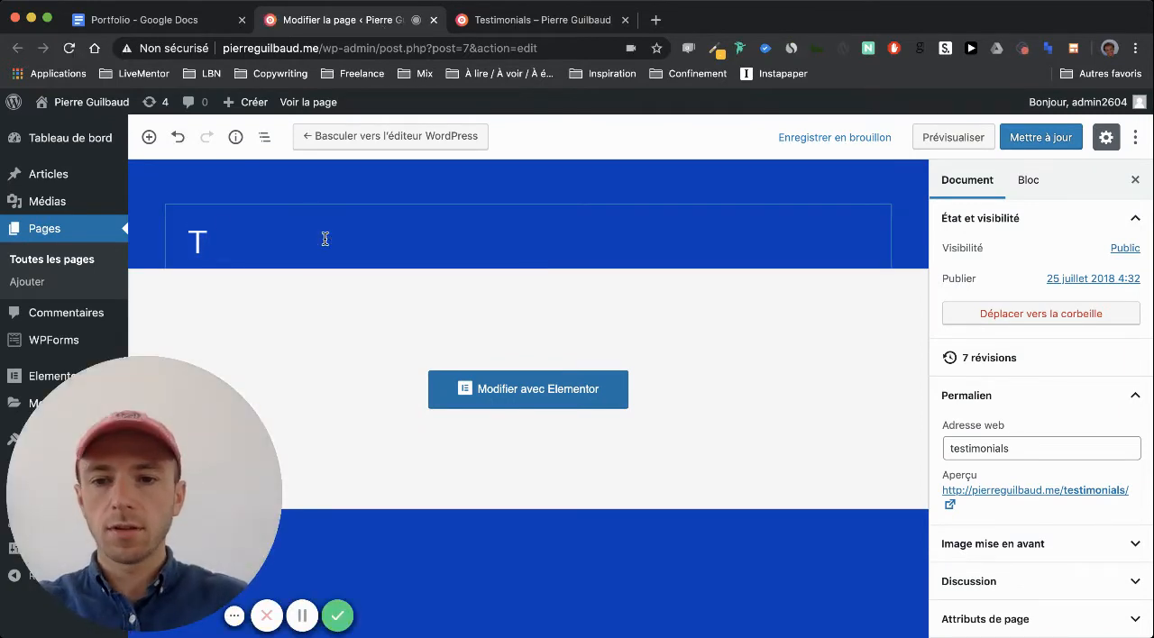
pyautogui.write('émoigrges')
pyautogui.press('BackSpace')
pyautogui.press('BackSpace')
pyautogui.press('BackSpace')
pyautogui.press('BackSpace')
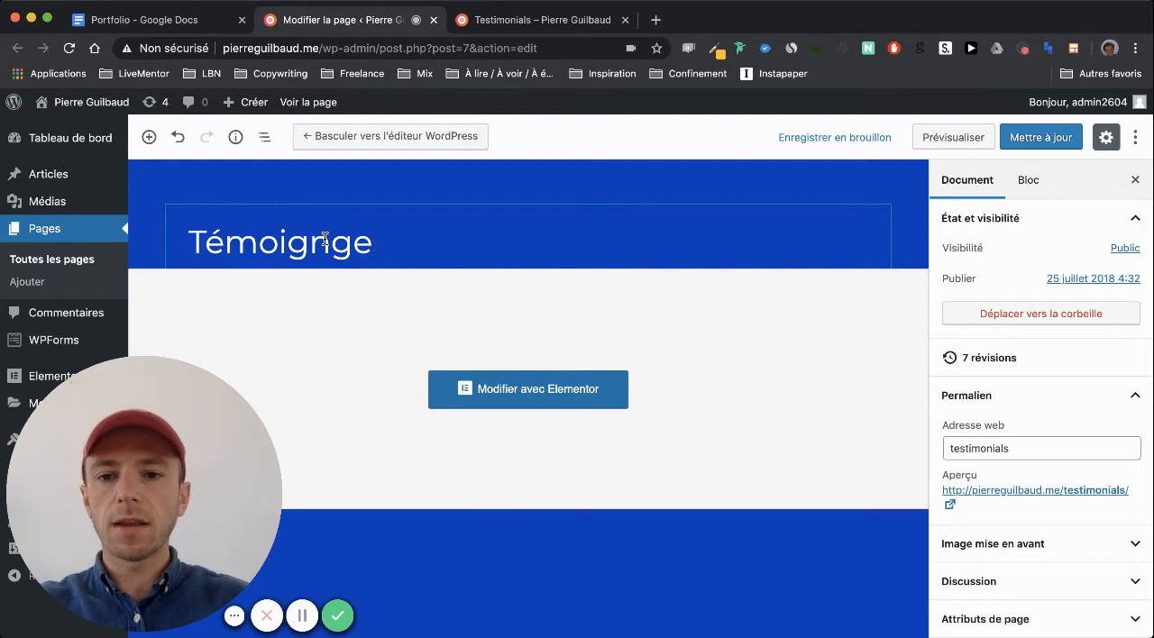
pyautogui.write('nages')
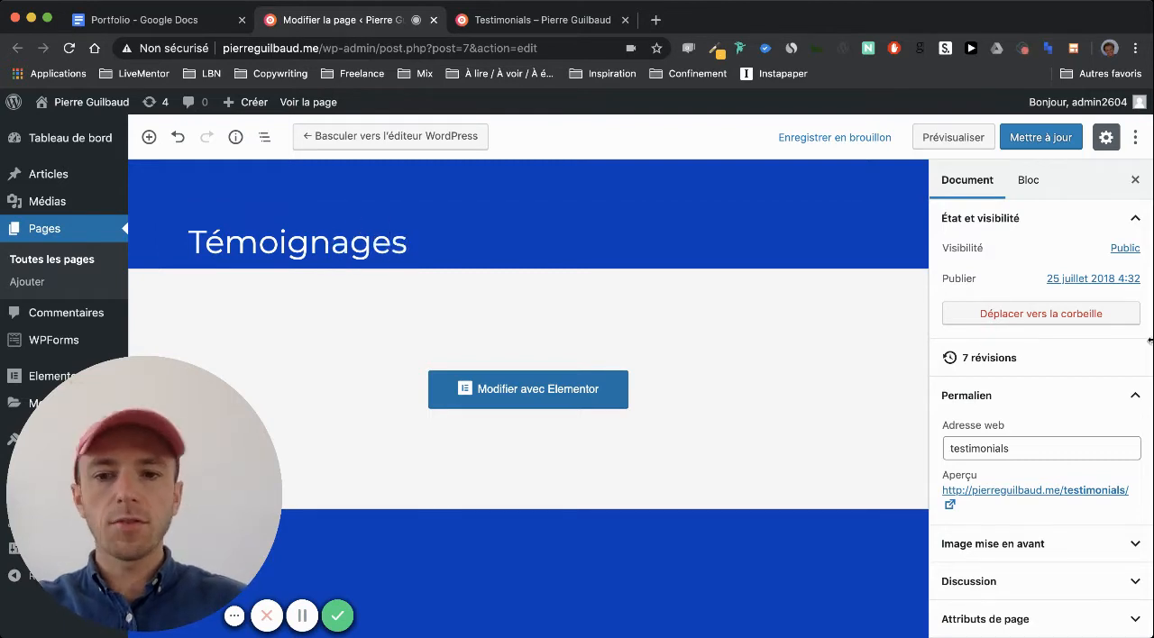
# Set the page's permalink slug to "temoignages" and update the page
pyautogui.click(1011, 444)
pyautogui.press('super+a')
pyautogui.write('te')
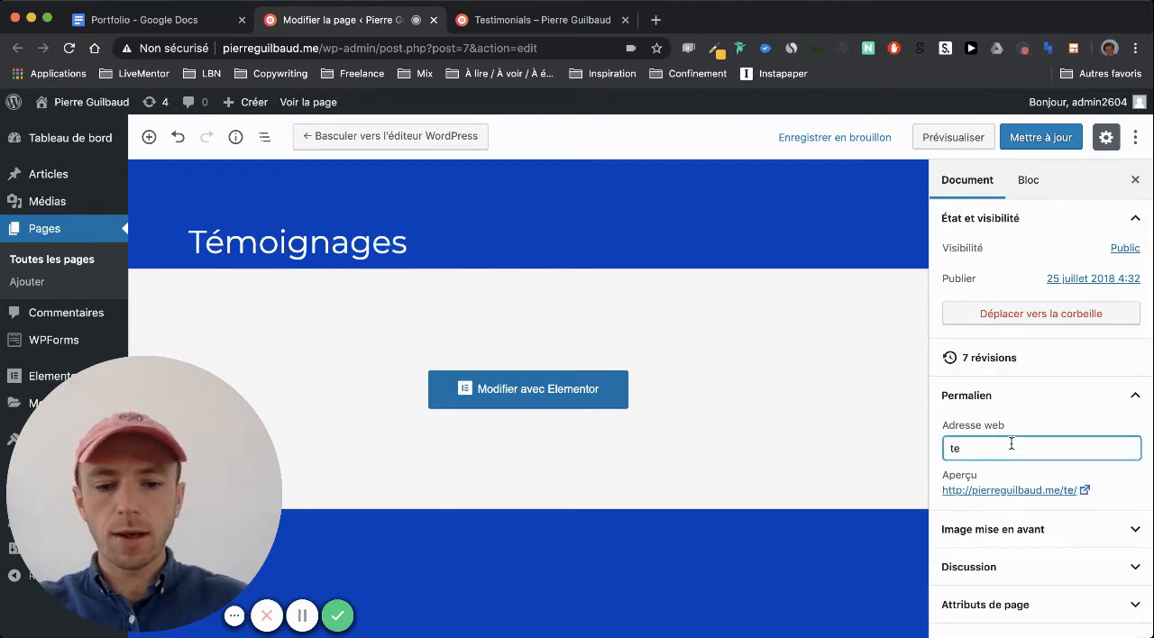
pyautogui.write('moignages')
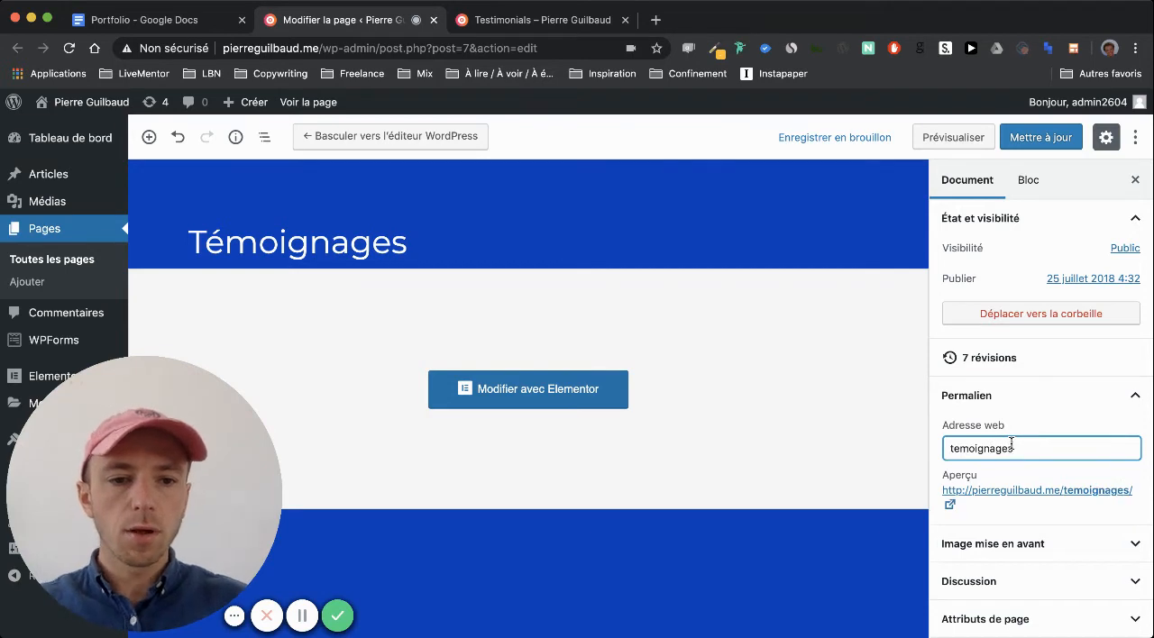
pyautogui.click(1042, 137)
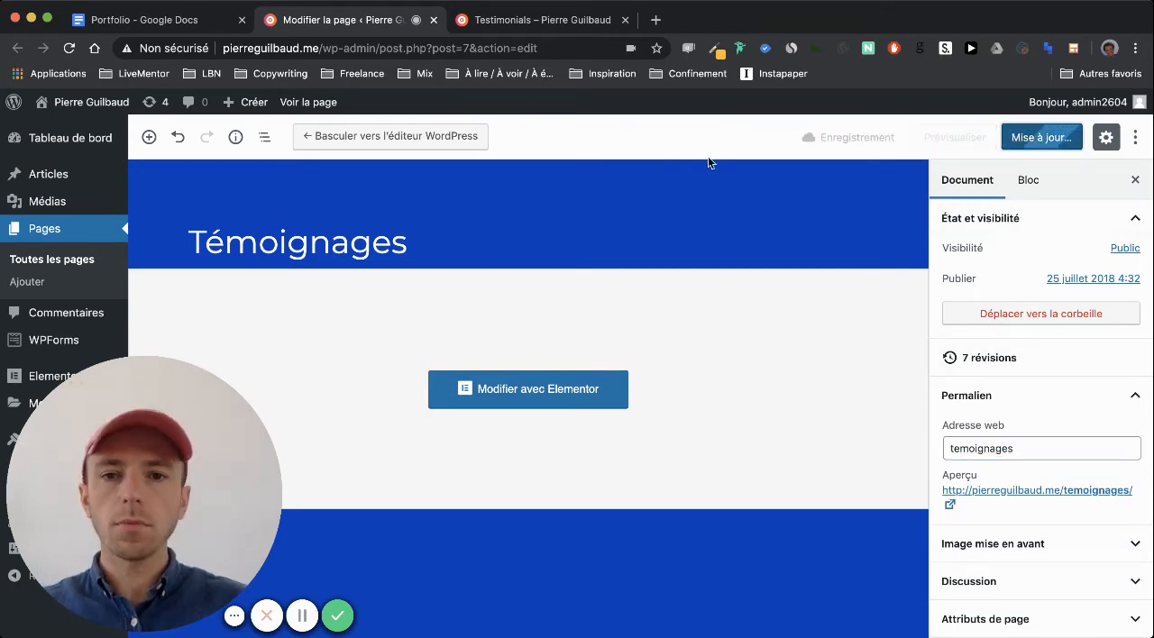
# Reload the live site, return to its home page and open the Témoignages page from the site navigation
pyautogui.click(537, 12)
pyautogui.press('super+r')
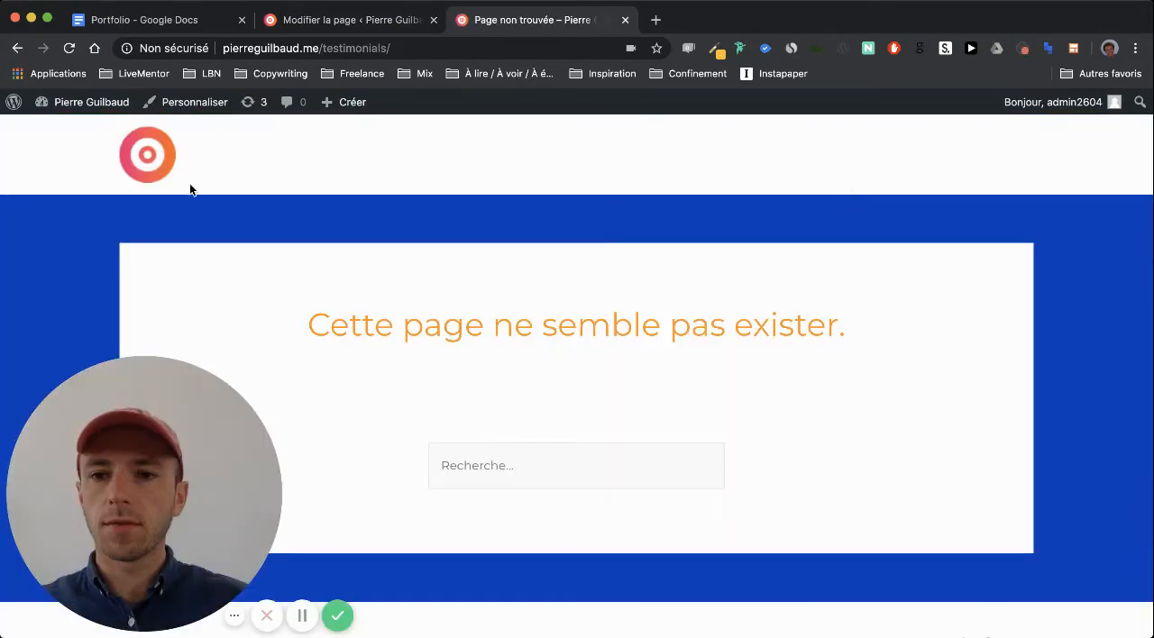
pyautogui.click(147, 154)
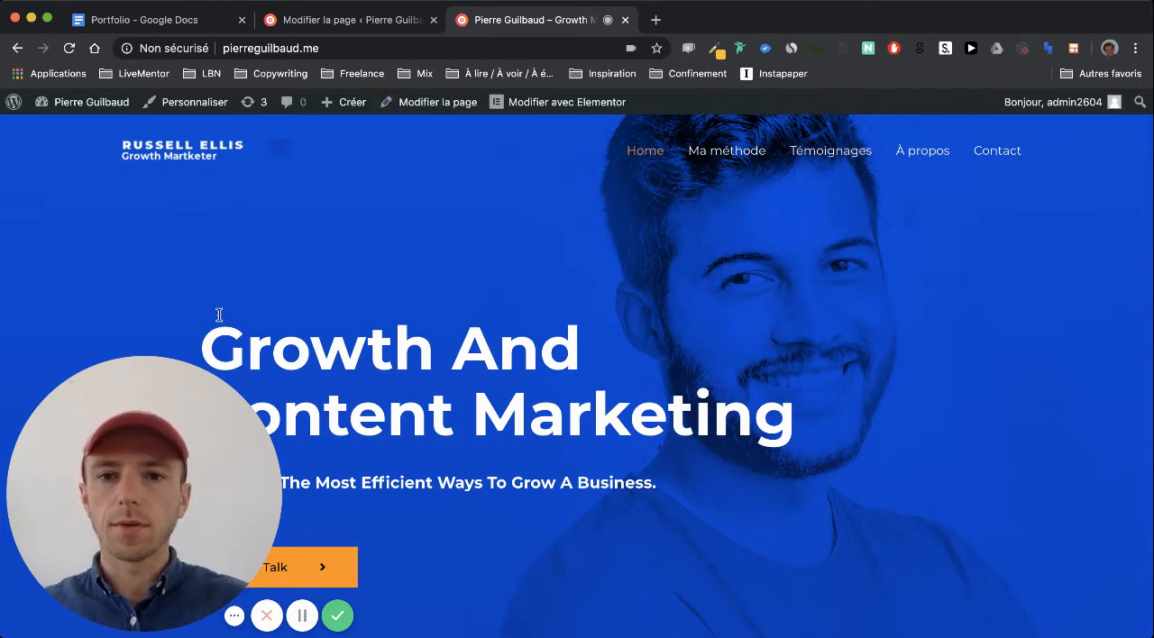
pyautogui.click(849, 159)
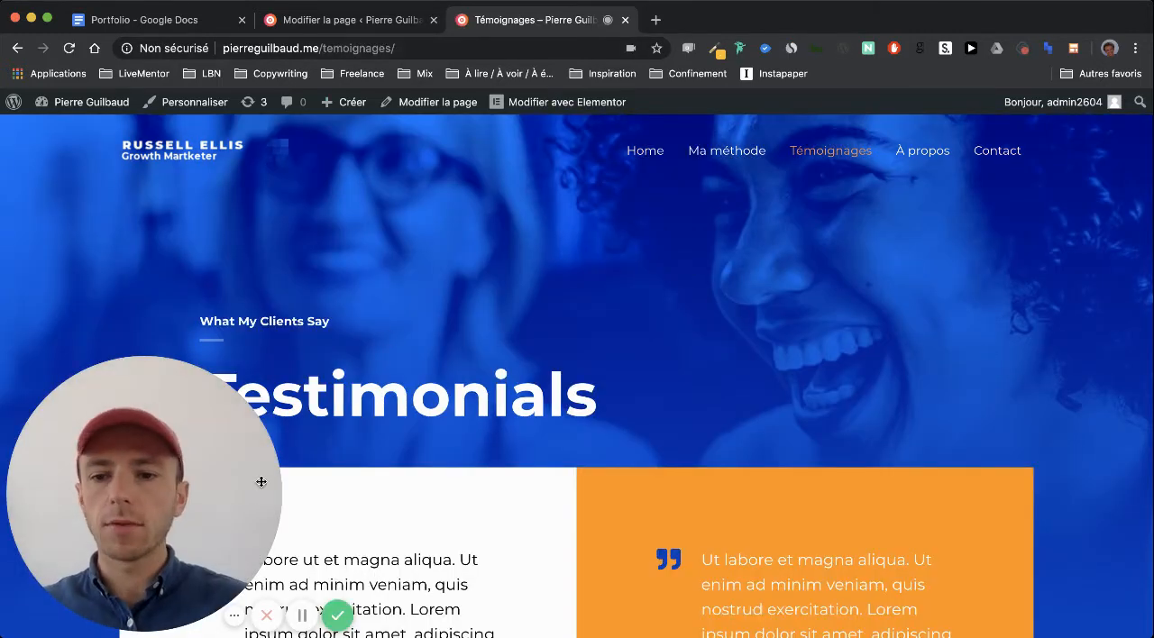
# Return to the WordPress editing tab and open the Témoignages page in Elementor
pyautogui.moveTo(122, 527); pyautogui.dragTo(1025, 341)
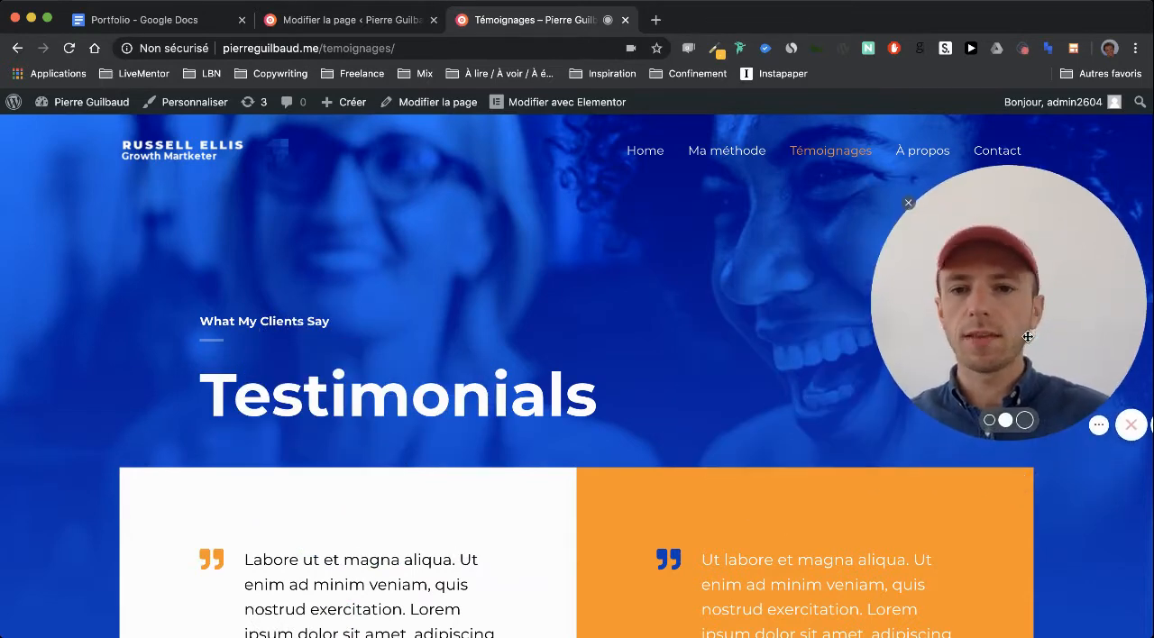
pyautogui.click(316, 19)
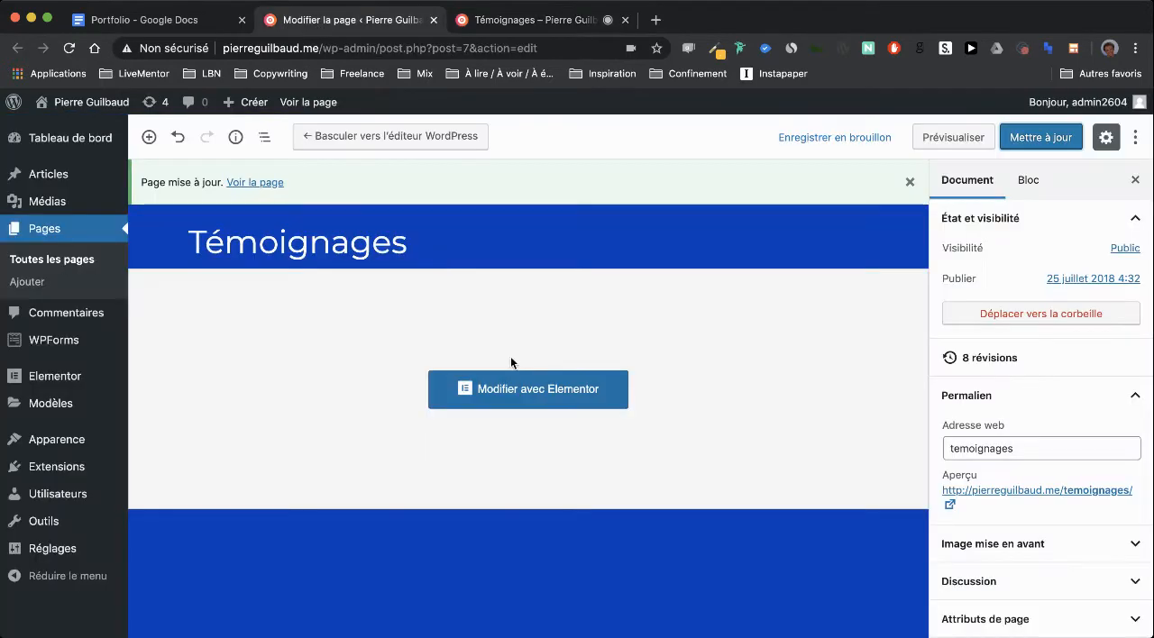
pyautogui.click(523, 391)
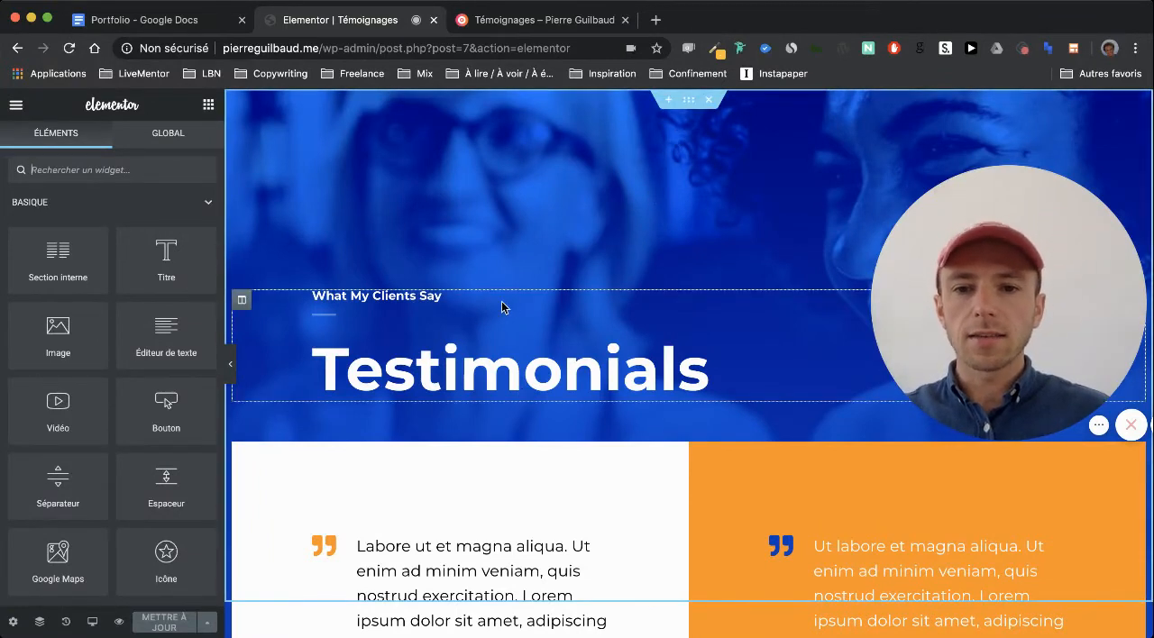
# Delete the "What My Clients Say" subtitle and the small divider below it from the page header
pyautogui.rightClick(440, 298)
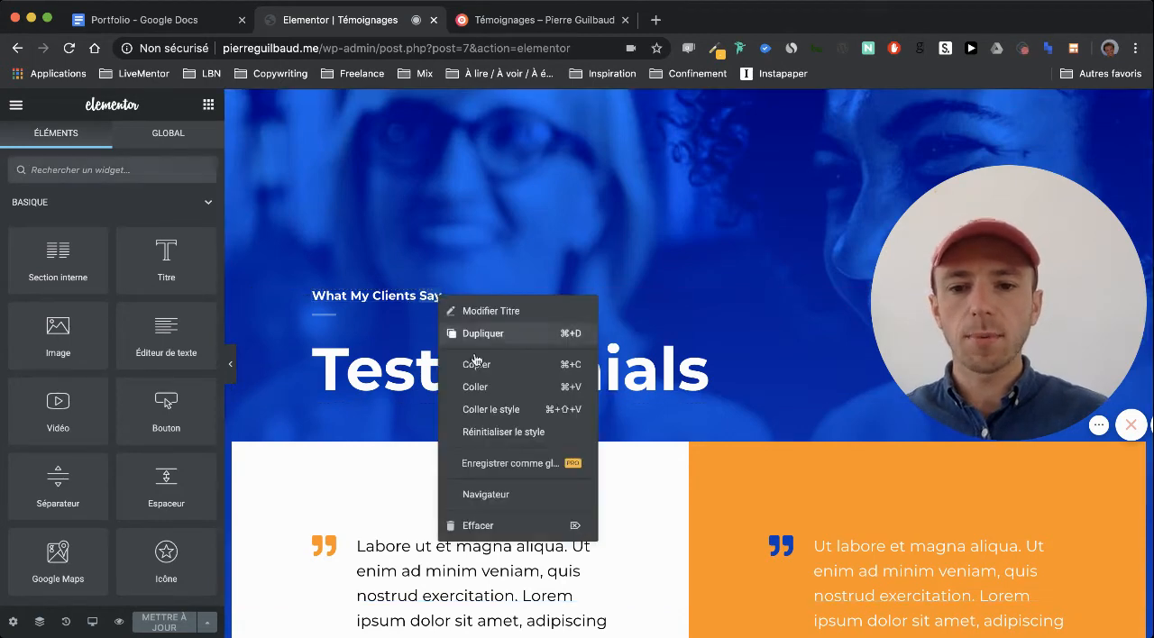
pyautogui.click(559, 310)
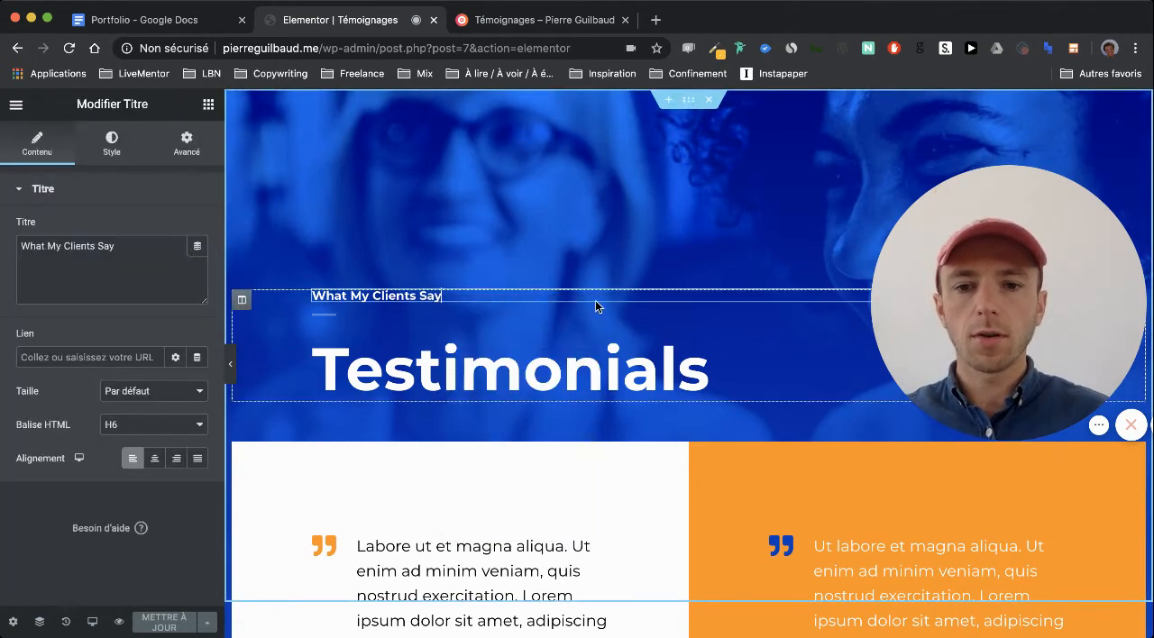
pyautogui.rightClick(385, 296)
pyautogui.click(423, 524)
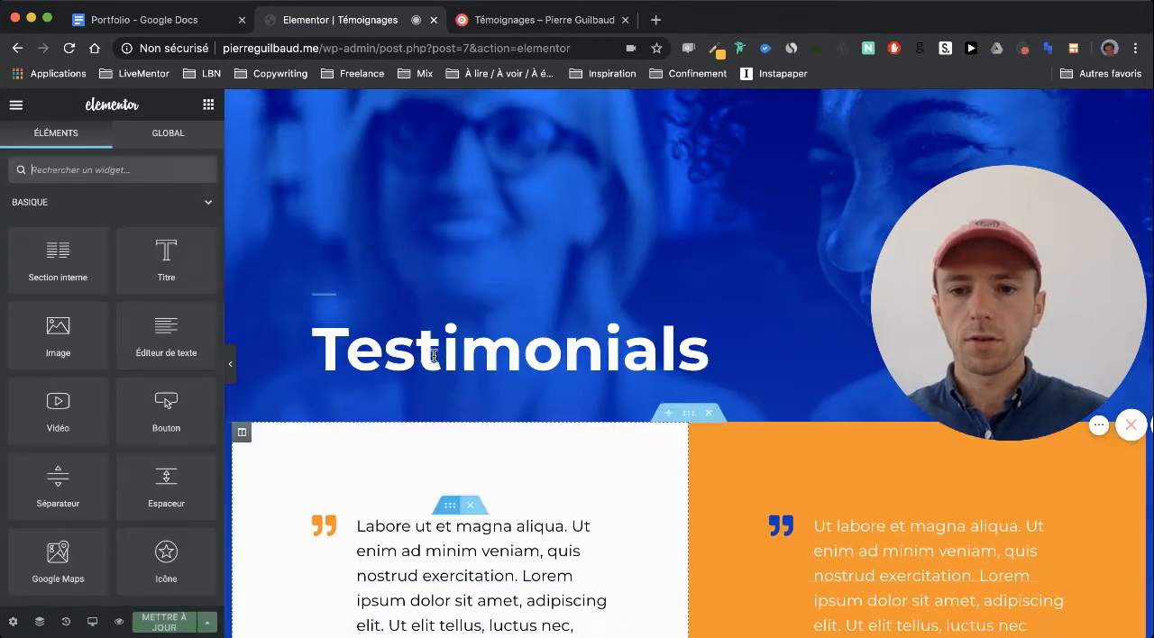
pyautogui.rightClick(428, 303)
pyautogui.click(456, 529)
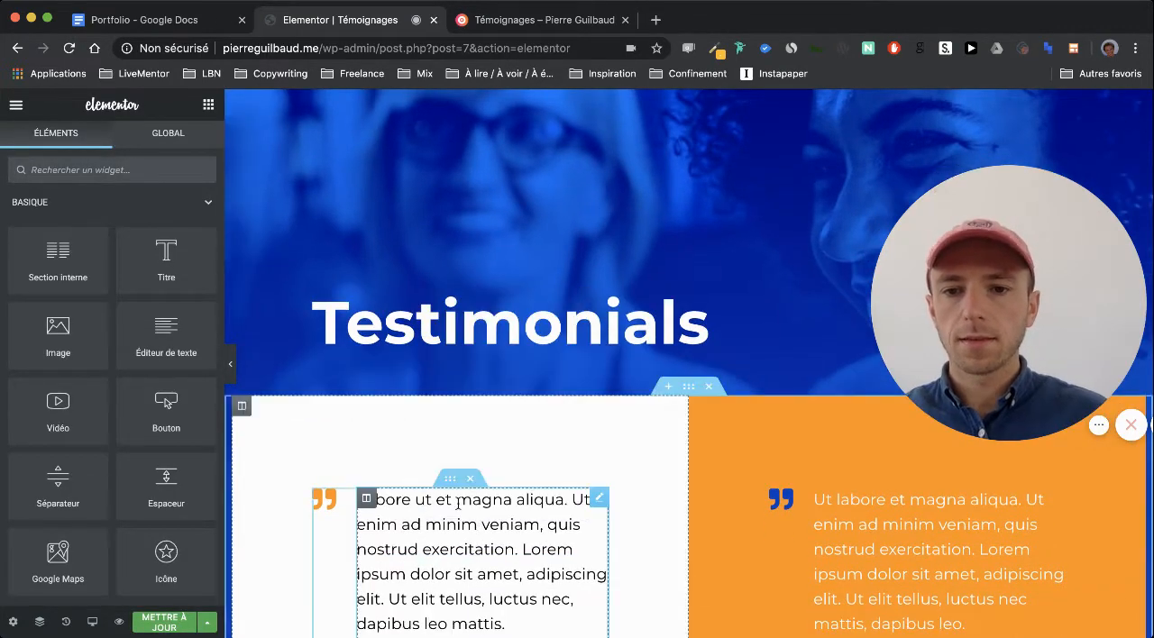
# Remove the background image from the header section containing the Testimonials title
pyautogui.click(688, 99)
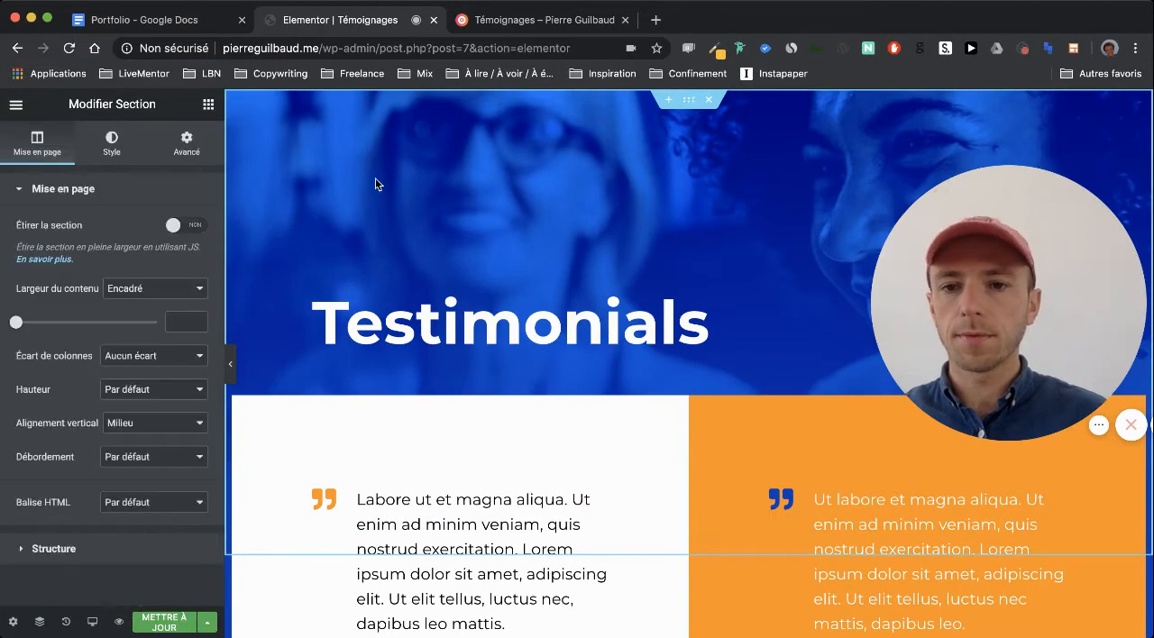
pyautogui.click(112, 142)
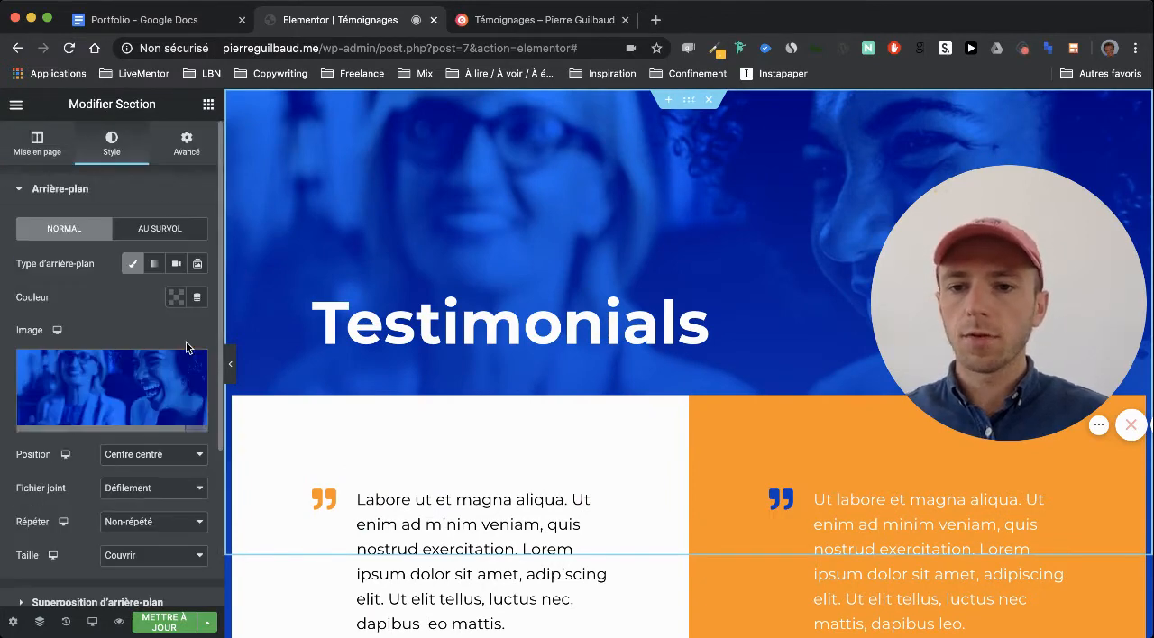
pyautogui.click(192, 362)
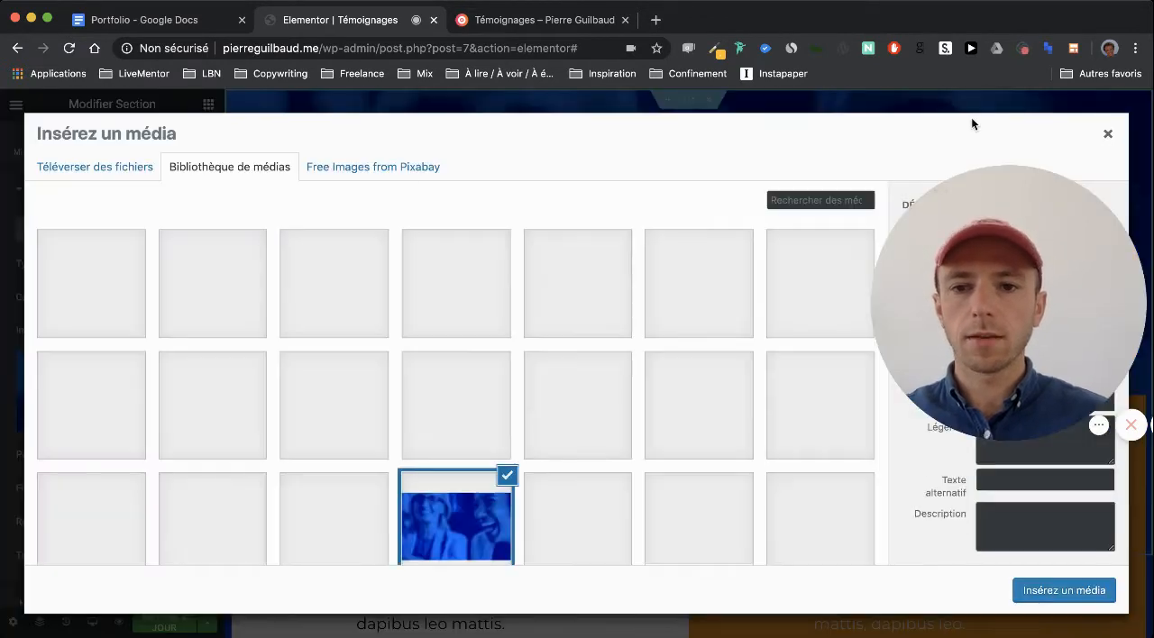
pyautogui.click(1109, 134)
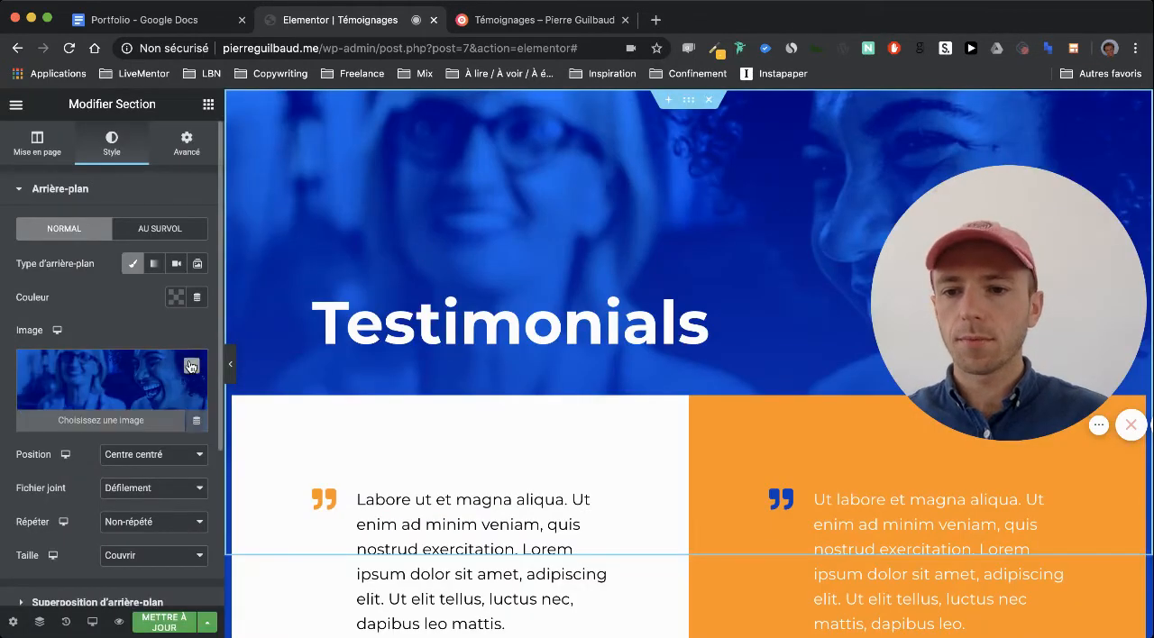
pyautogui.click(193, 366)
# Delete the three template testimonial sections below the Testimonials header
pyautogui.scroll(-2, 518, 199)
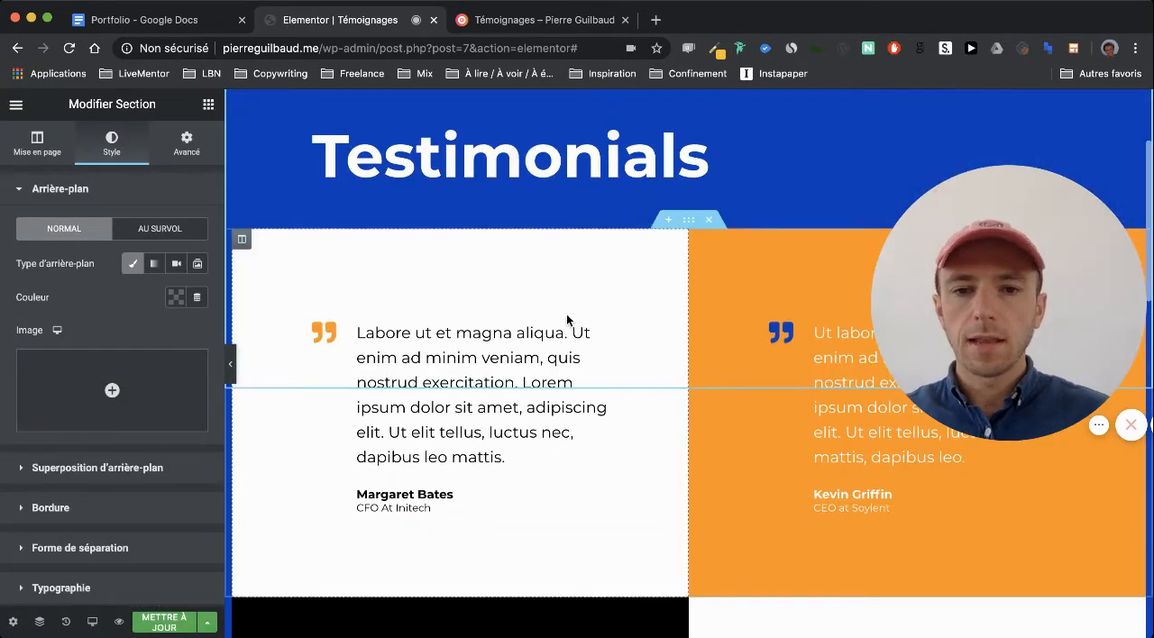
pyautogui.scroll(2, 567, 314)
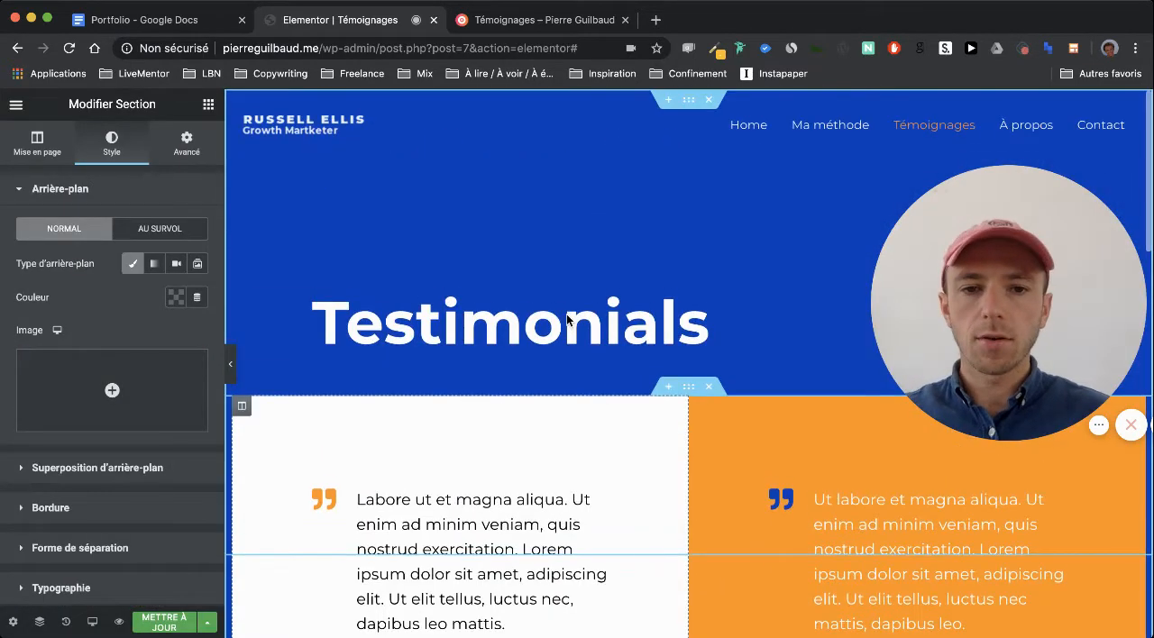
pyautogui.click(713, 394)
pyautogui.scroll(-2, 721, 541)
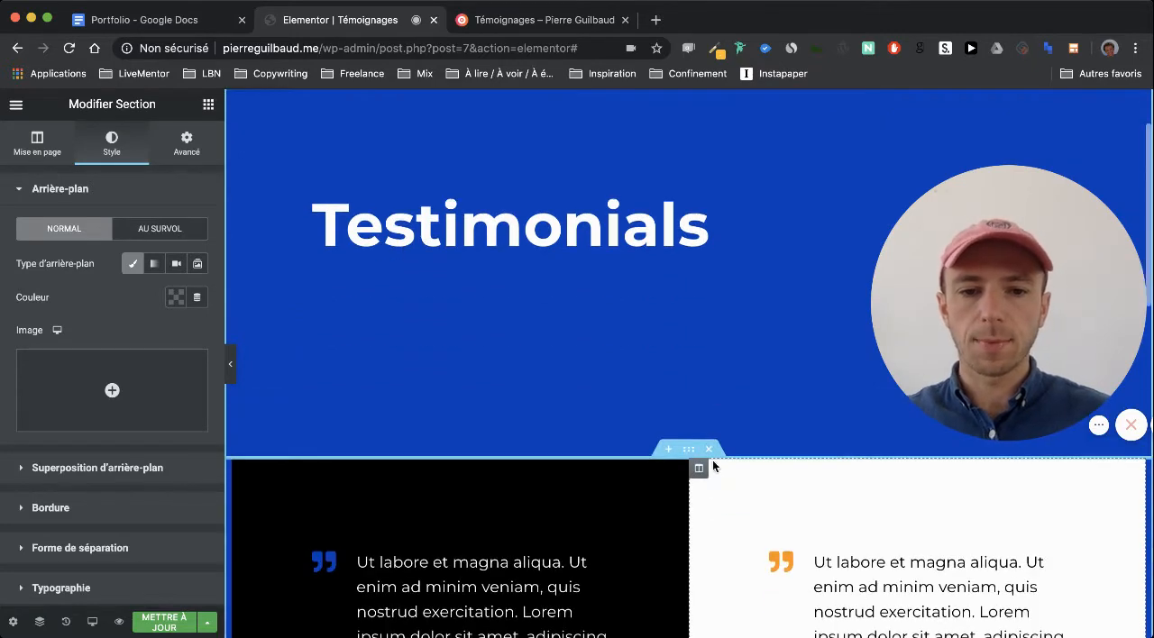
pyautogui.click(708, 454)
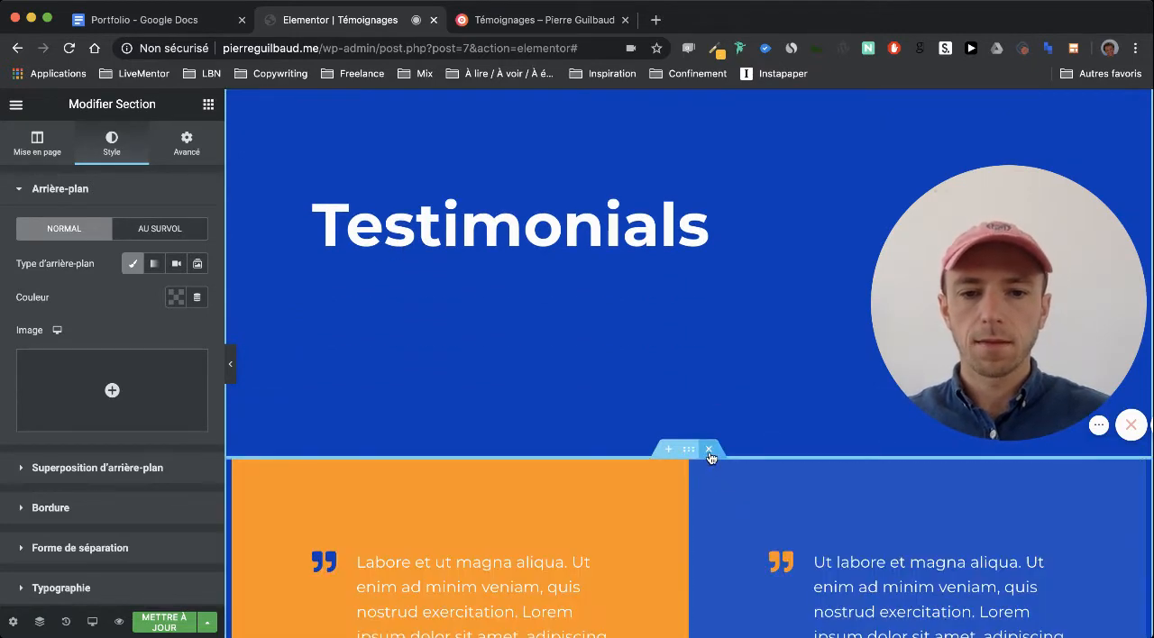
pyautogui.click(710, 451)
# Try to import the Home page template of the free Growth Marketer kit from the Astra template library
pyautogui.scroll(-2, 710, 452)
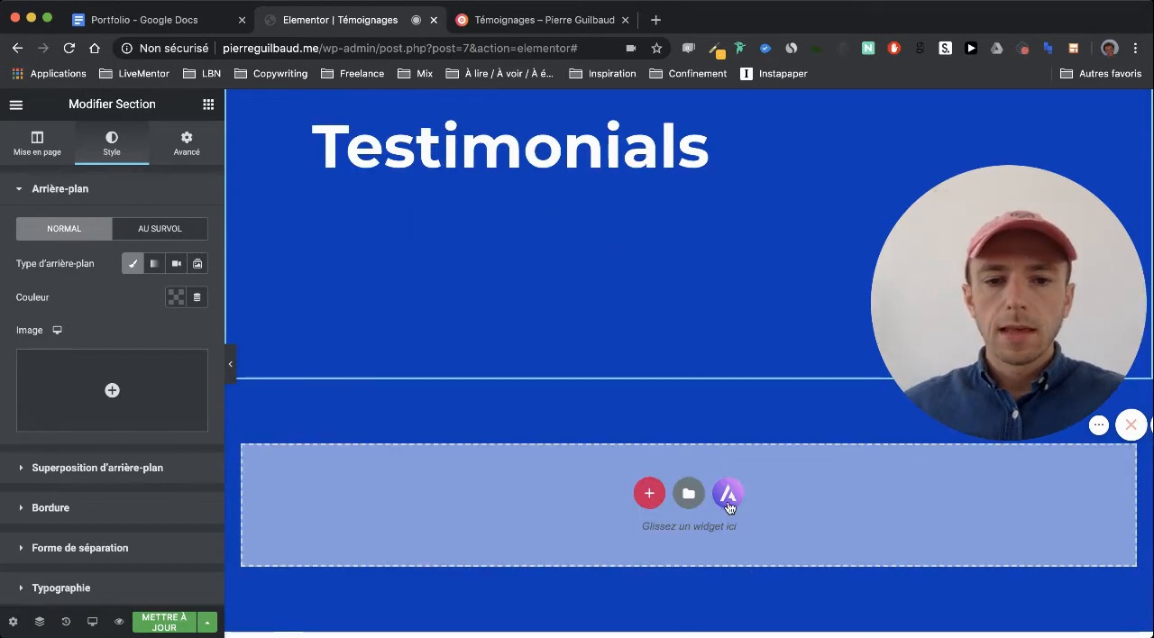
pyautogui.click(685, 492)
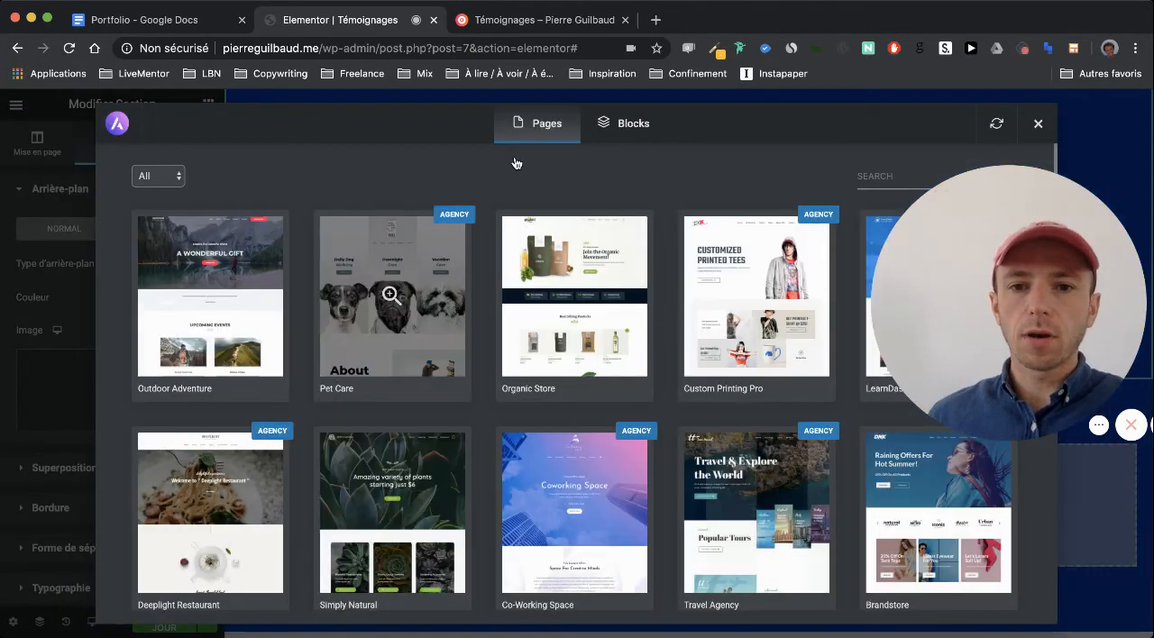
pyautogui.click(155, 177)
pyautogui.click(155, 199)
pyautogui.scroll(-3, 341, 199)
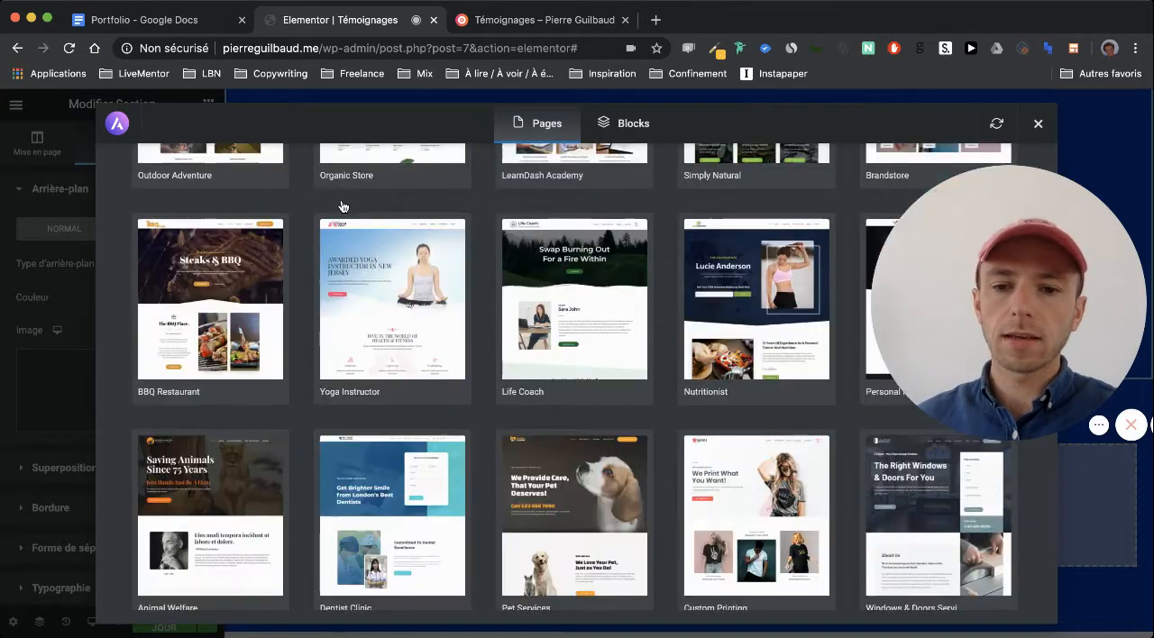
pyautogui.scroll(-7, 341, 207)
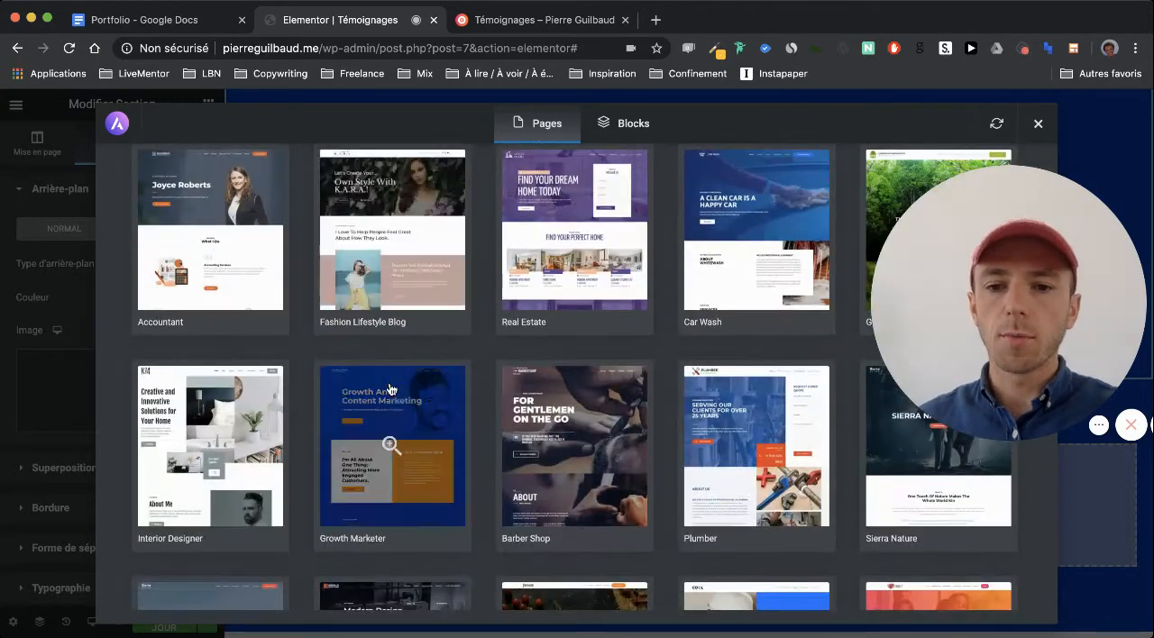
pyautogui.click(390, 415)
pyautogui.click(246, 356)
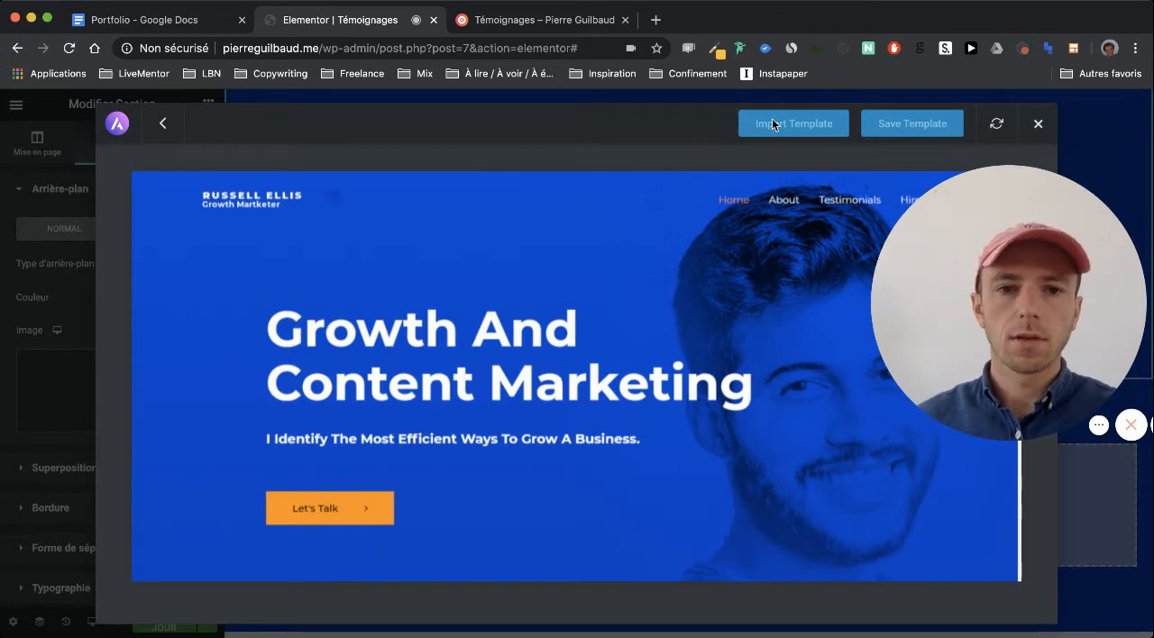
pyautogui.click(1038, 124)
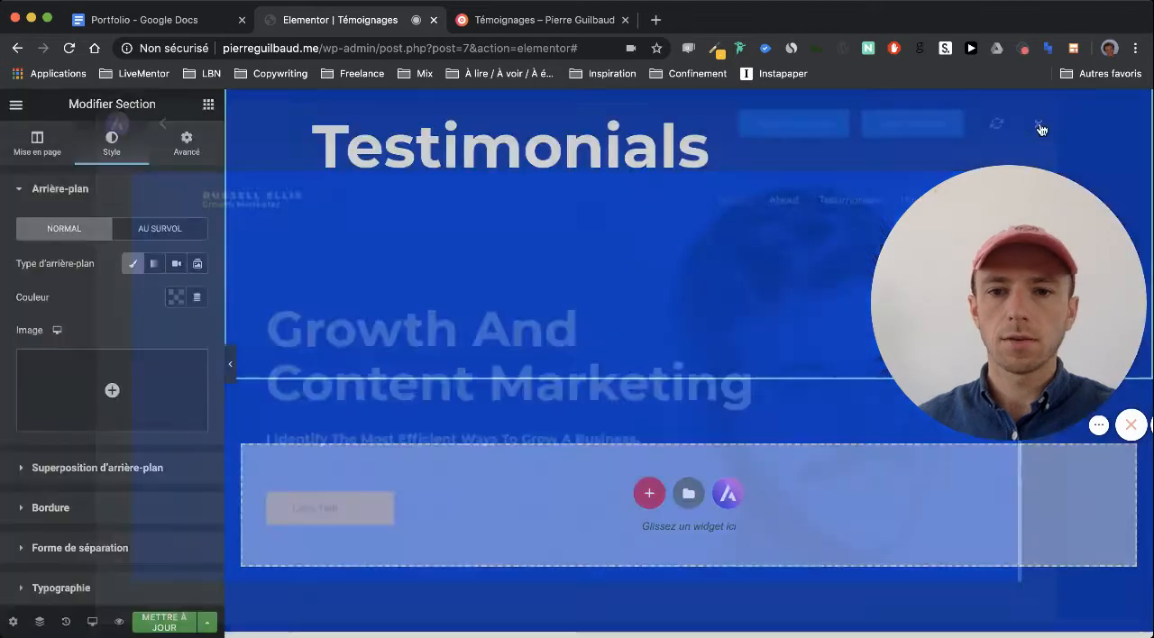
# Import the Growth Marketer kit's Home template from the Astra template library into the page
pyautogui.click(729, 494)
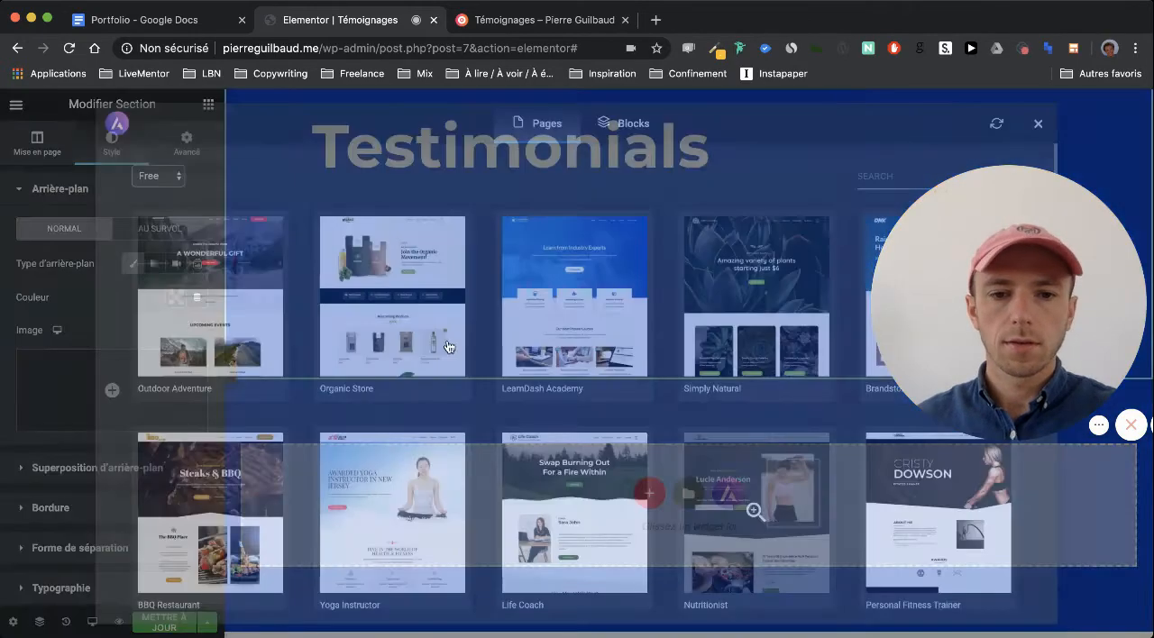
pyautogui.scroll(-10, 391, 271)
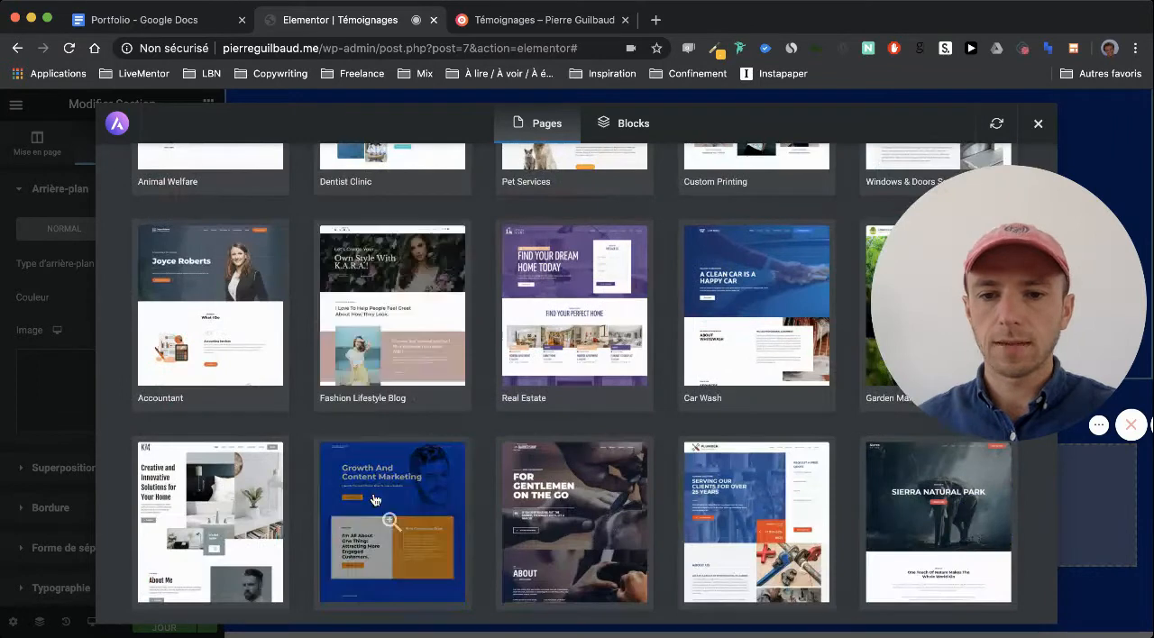
pyautogui.click(375, 501)
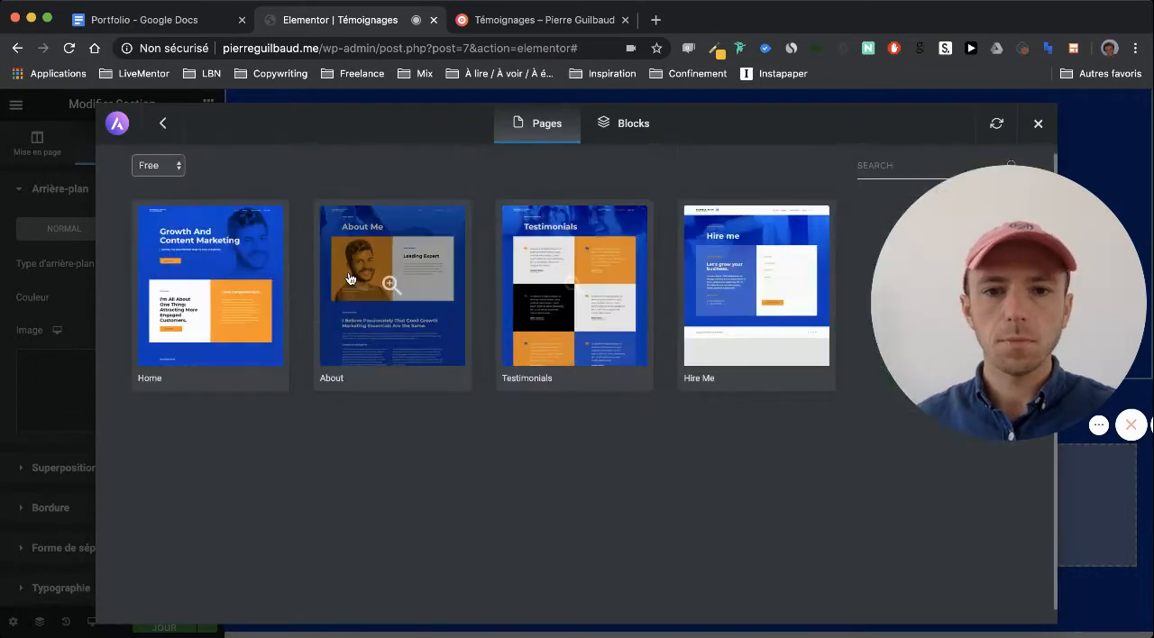
pyautogui.click(226, 287)
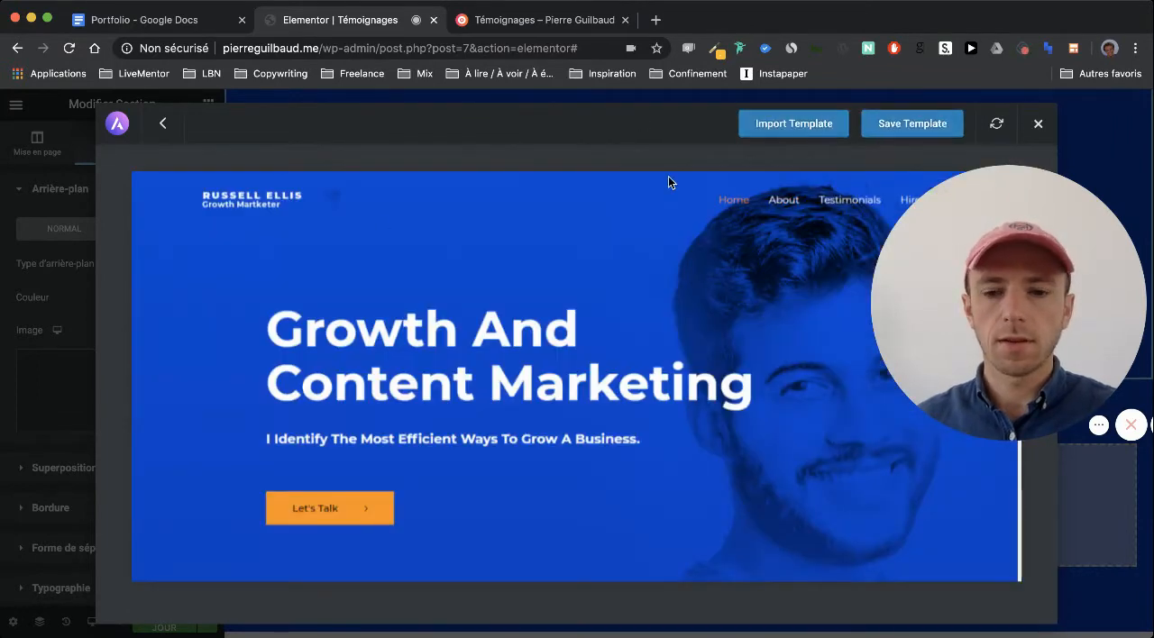
pyautogui.click(798, 126)
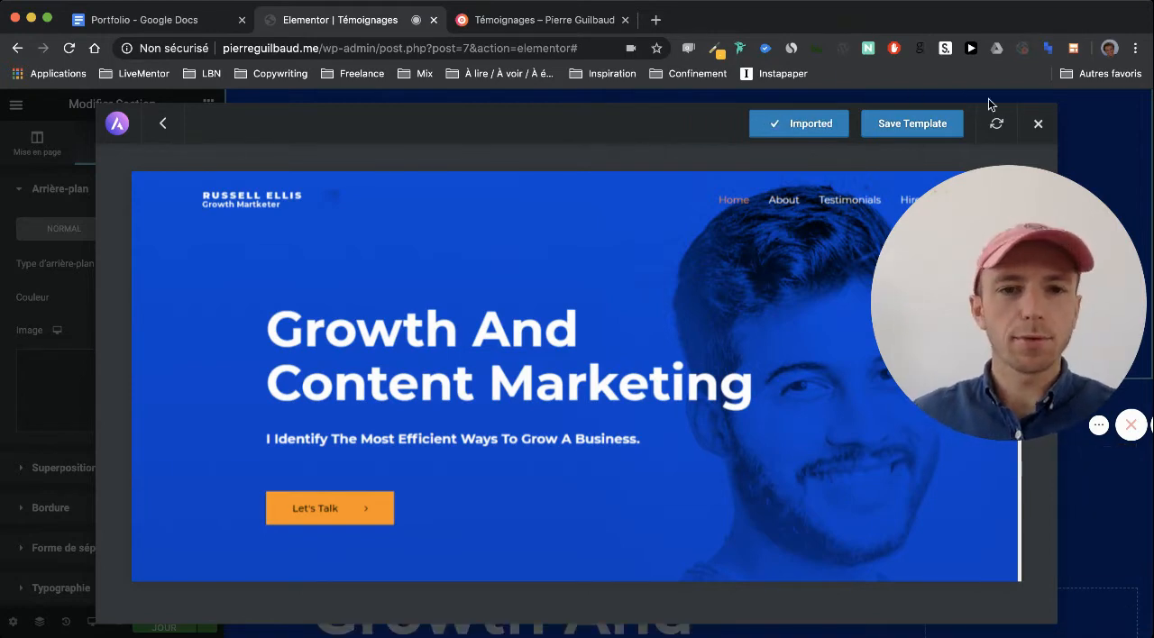
pyautogui.click(1038, 123)
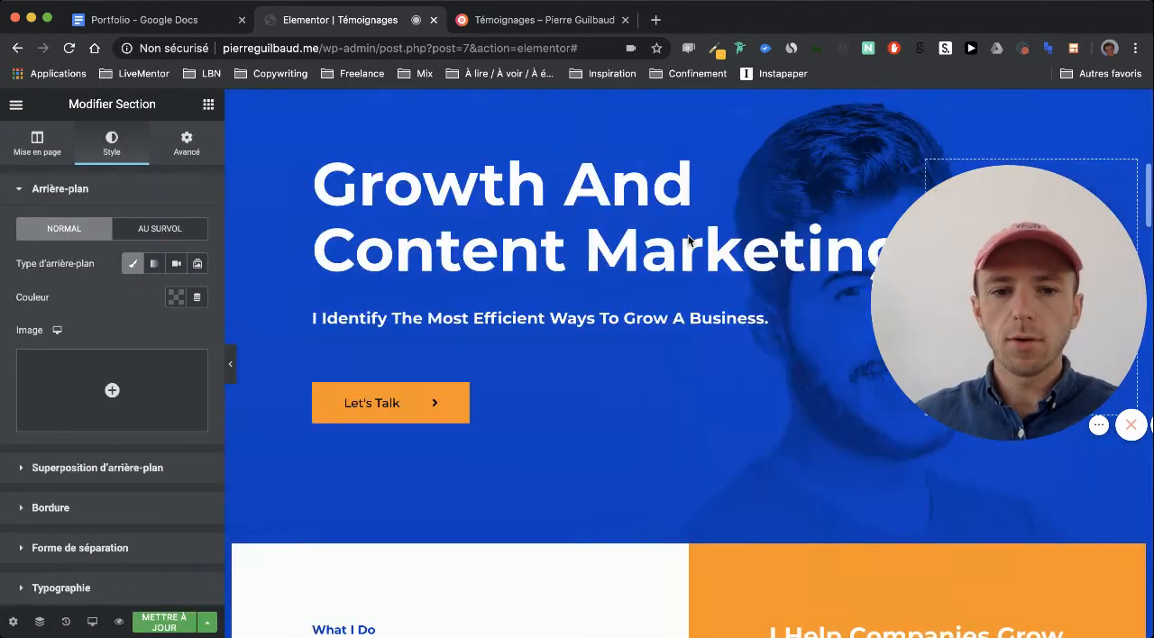
# Delete the imported "Growth And Content Marketing" hero section and the two-column "What I Do" section
pyautogui.scroll(-3, 689, 241)
pyautogui.scroll(5, 691, 241)
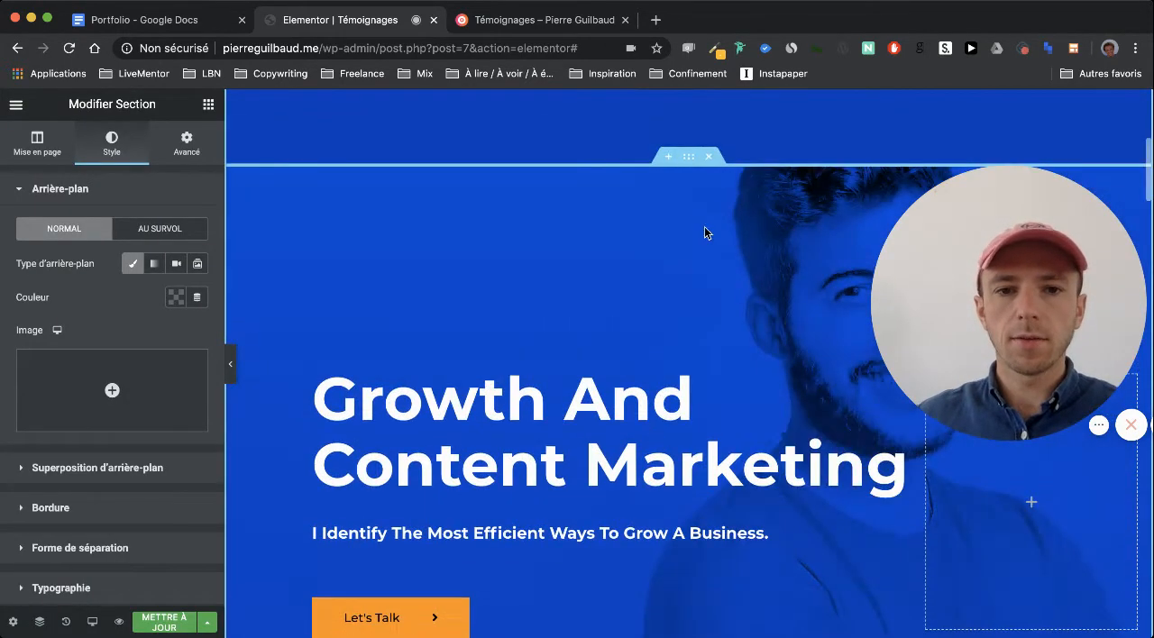
pyautogui.click(707, 160)
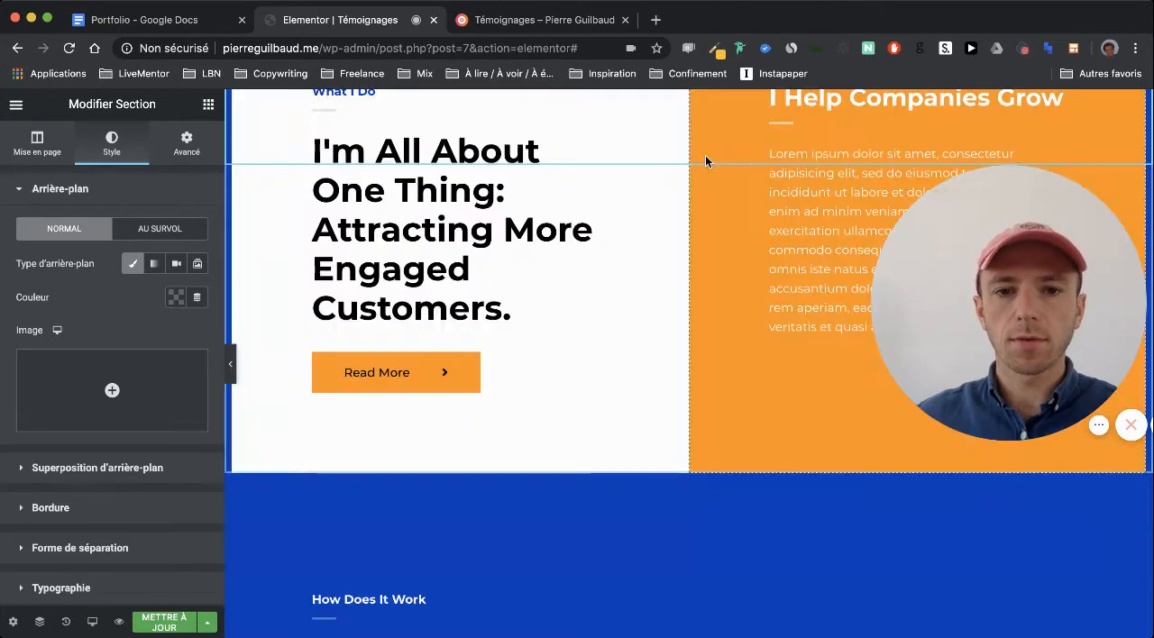
pyautogui.scroll(3, 709, 180)
pyautogui.click(711, 220)
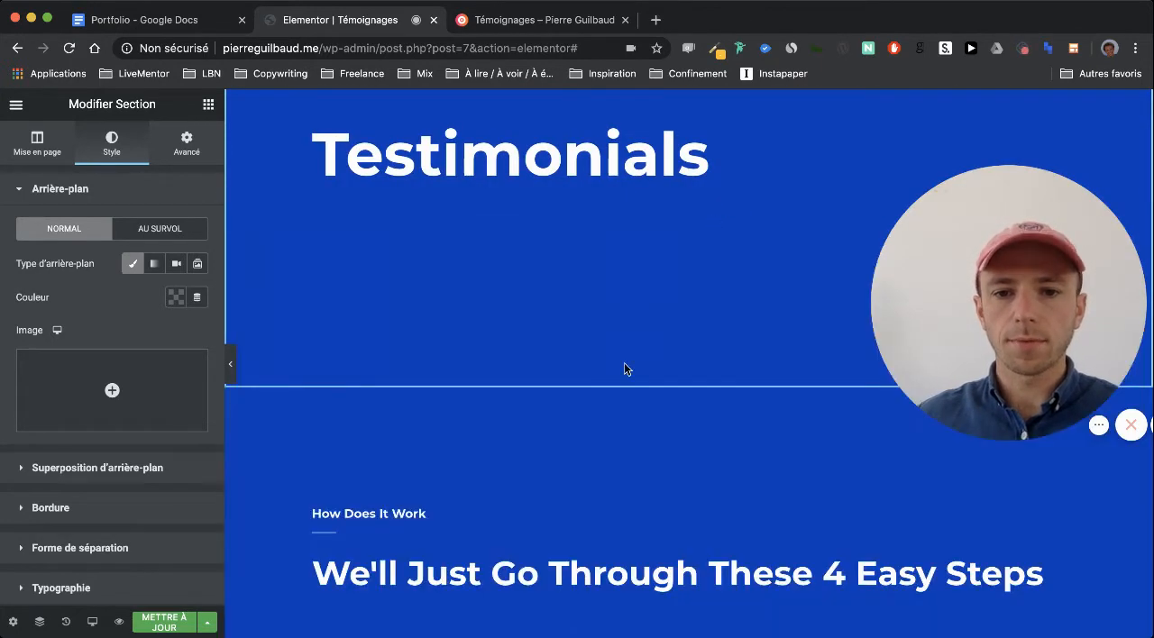
# Delete the imported "How Does It Work" heading section and the sections holding numbered steps 1 to 4
pyautogui.scroll(-3, 609, 382)
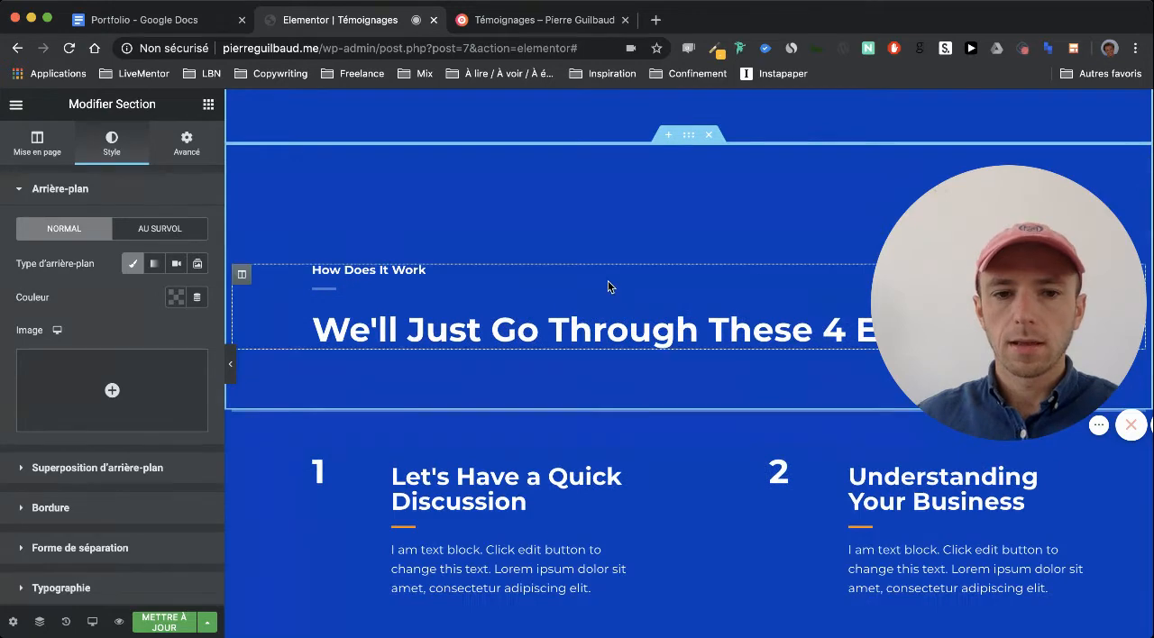
pyautogui.scroll(1, 608, 286)
pyautogui.click(710, 196)
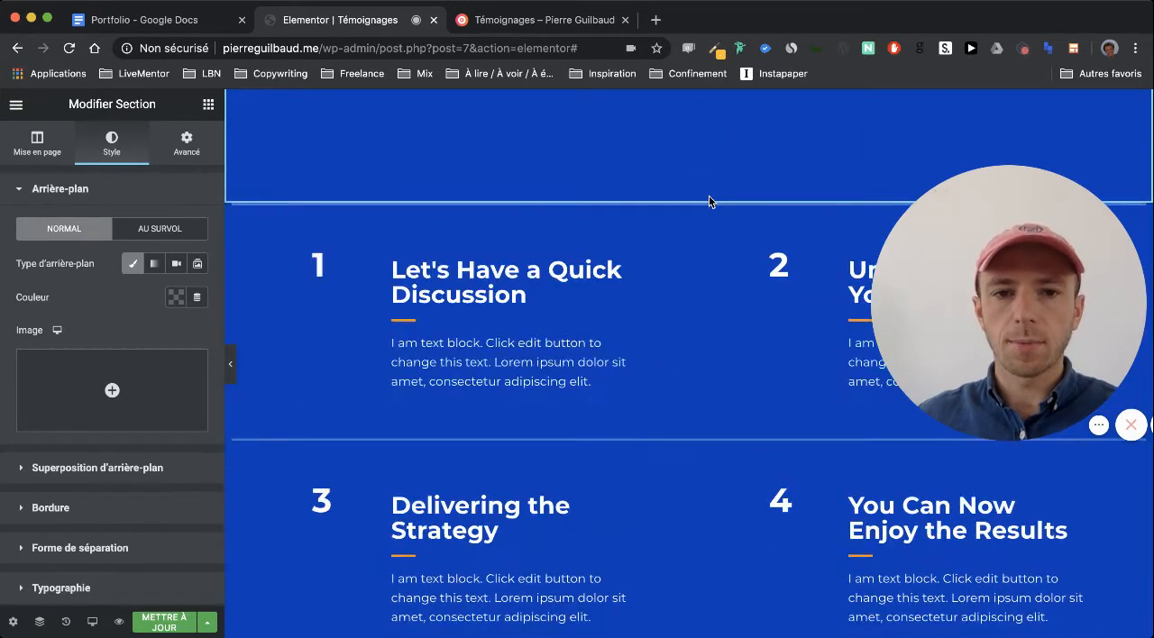
pyautogui.click(710, 196)
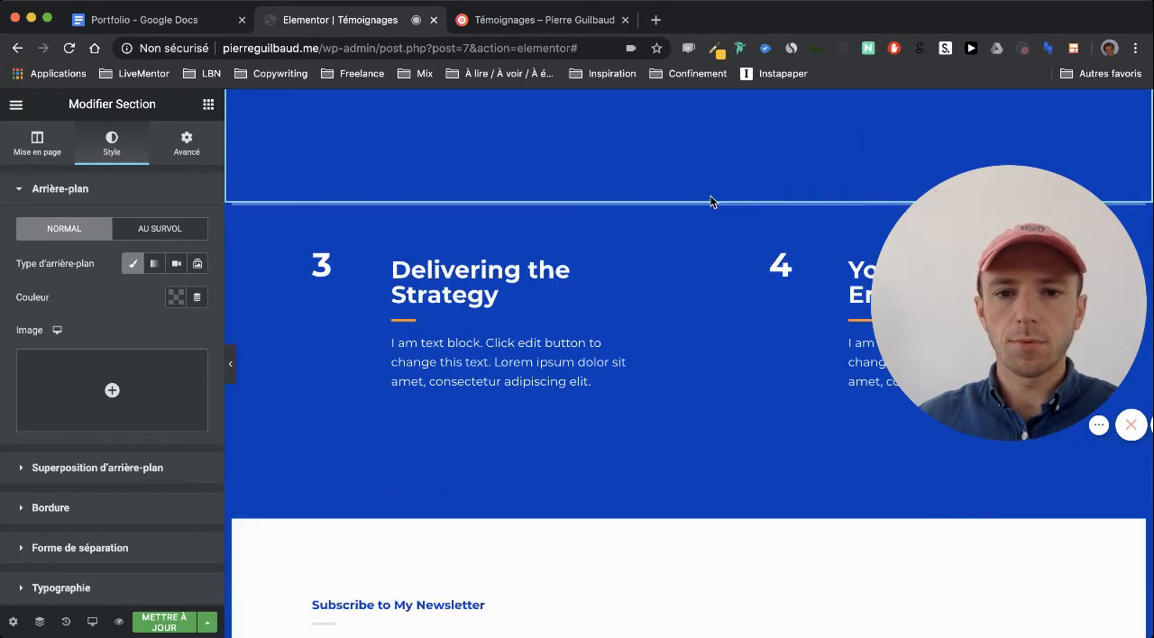
pyautogui.click(710, 195)
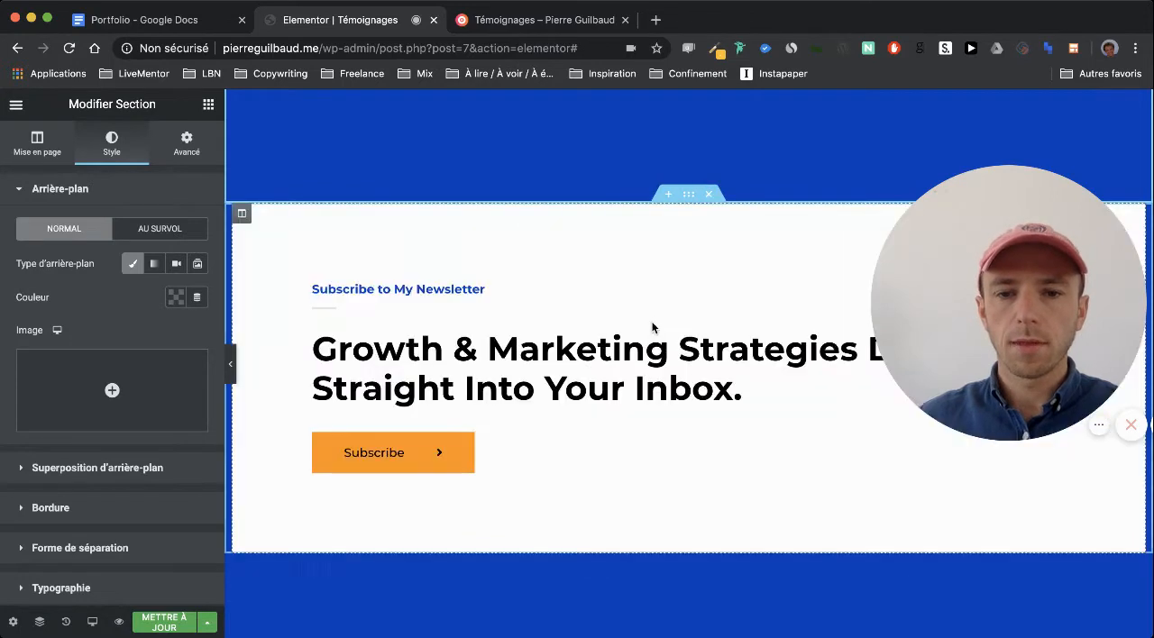
# Insert a single-column section between the Testimonials hero and the newsletter section, and place a Titre widget in it
pyautogui.scroll(2, 655, 330)
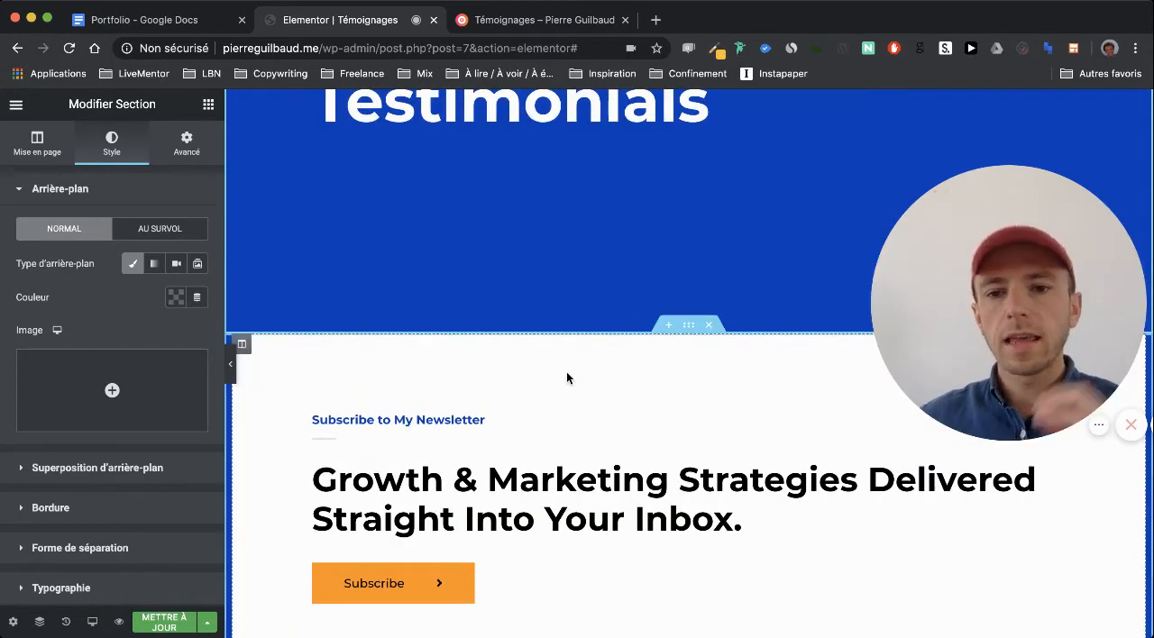
pyautogui.click(208, 106)
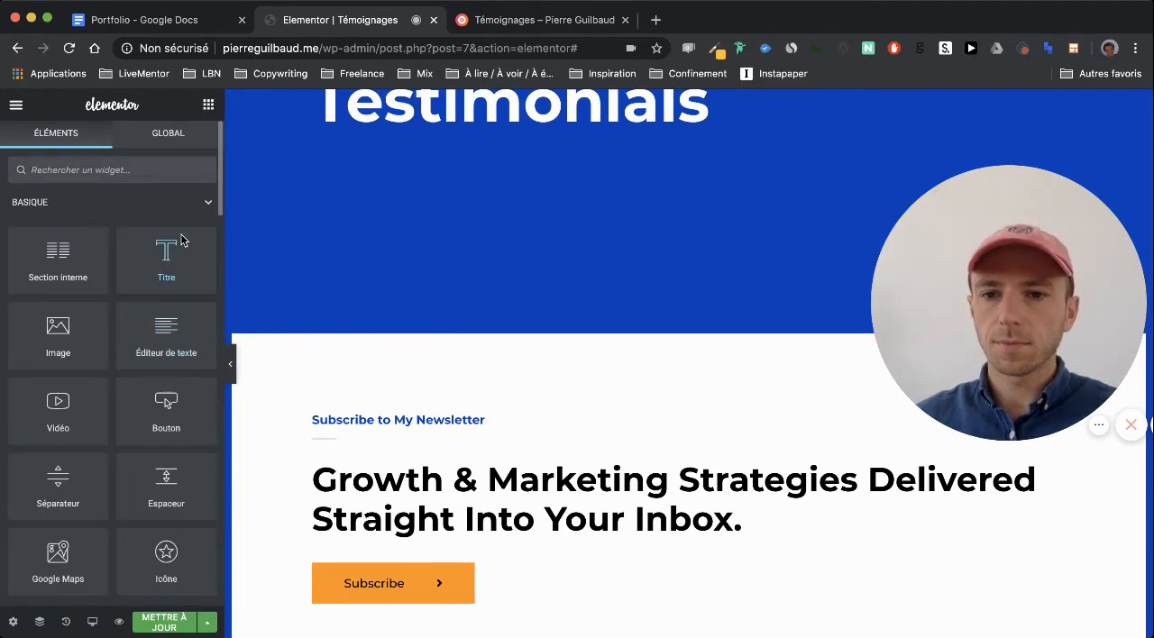
pyautogui.scroll(2, 665, 404)
pyautogui.click(670, 391)
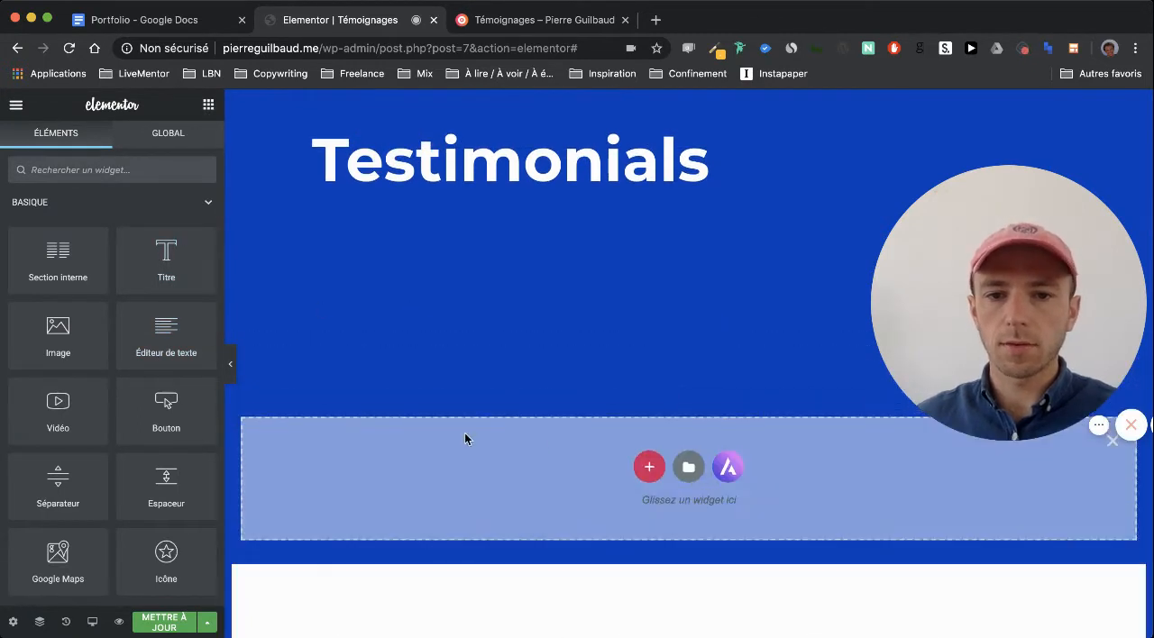
pyautogui.click(648, 469)
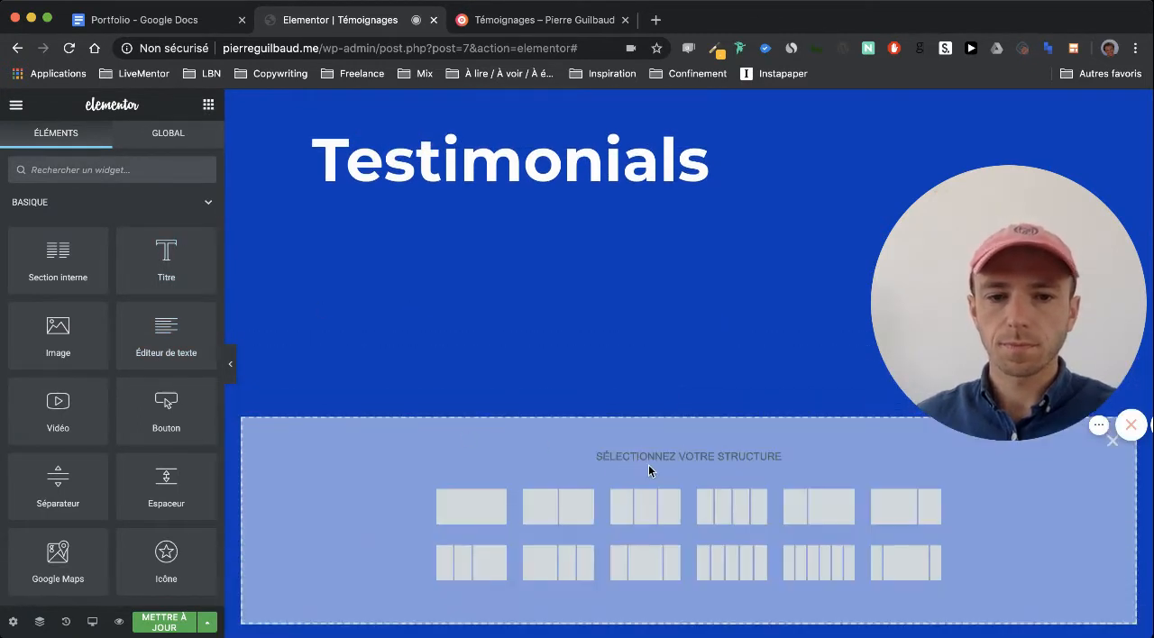
pyautogui.click(496, 518)
pyautogui.click(207, 105)
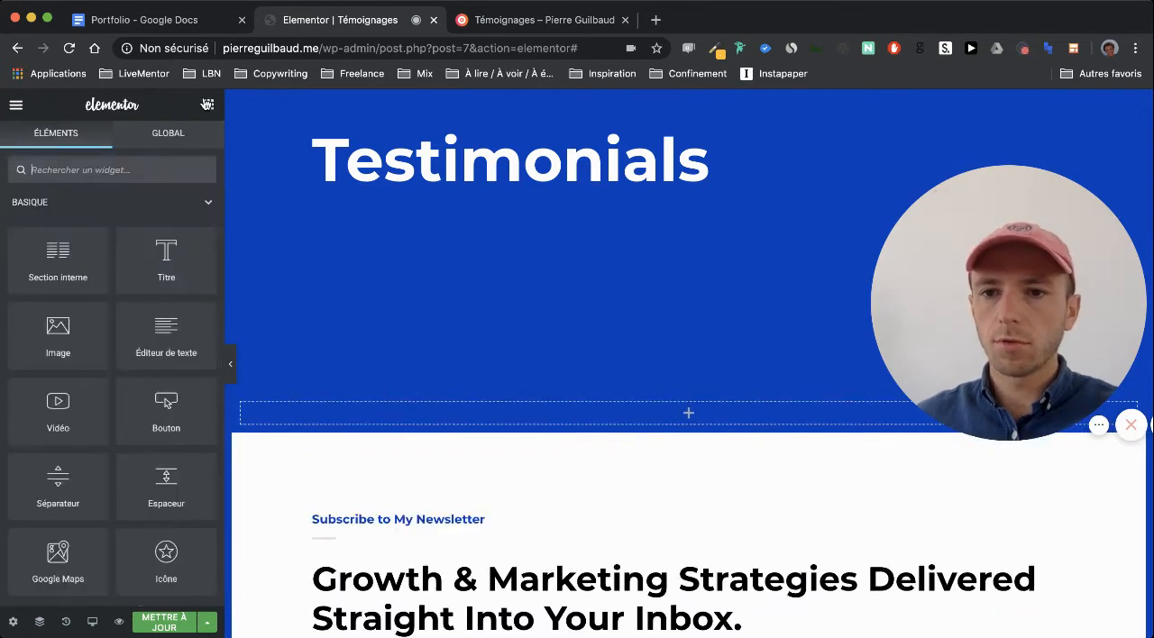
pyautogui.moveTo(444, 407); pyautogui.dragTo(446, 405)
# Duplicate the new title section above the newsletter block
pyautogui.scroll(-2, 444, 405)
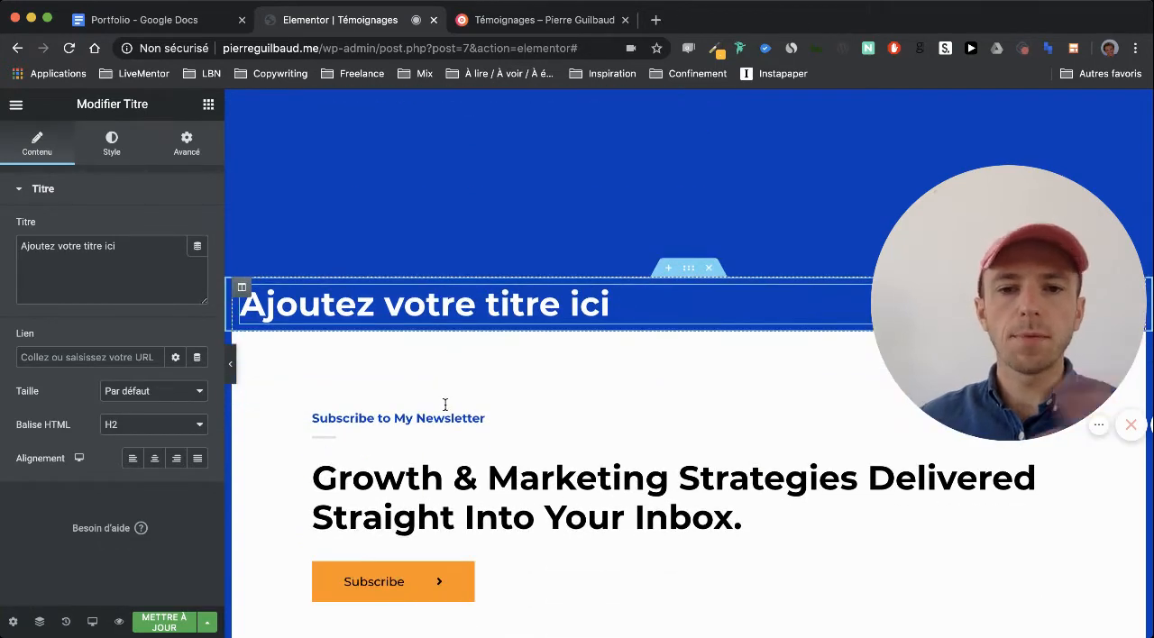
pyautogui.scroll(-2, 445, 405)
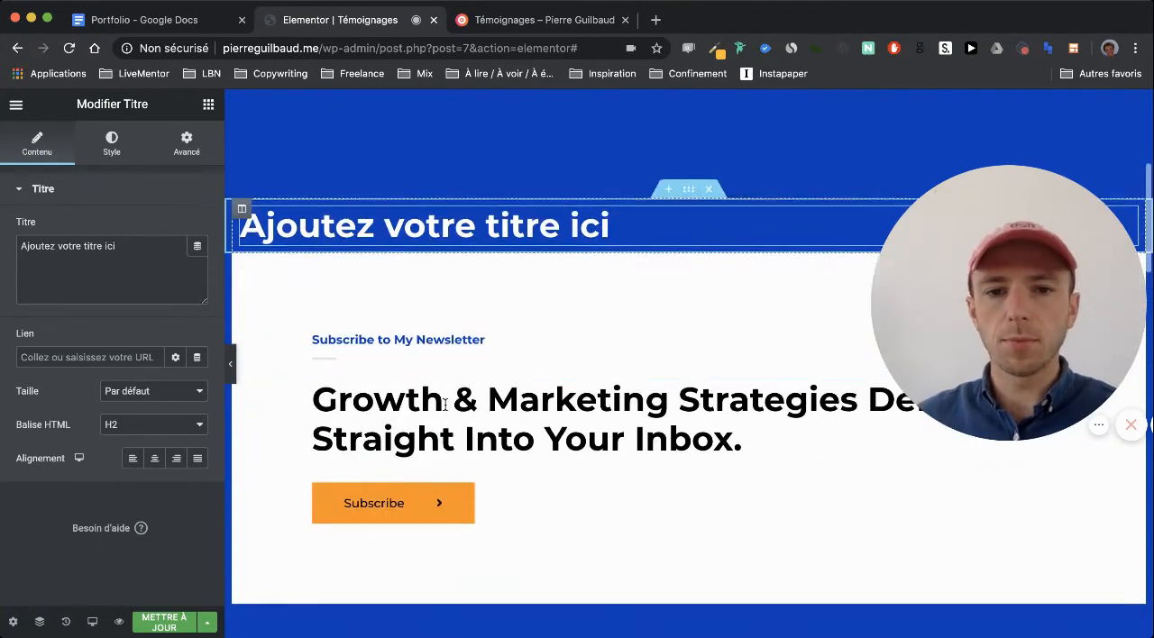
pyautogui.rightClick(692, 194)
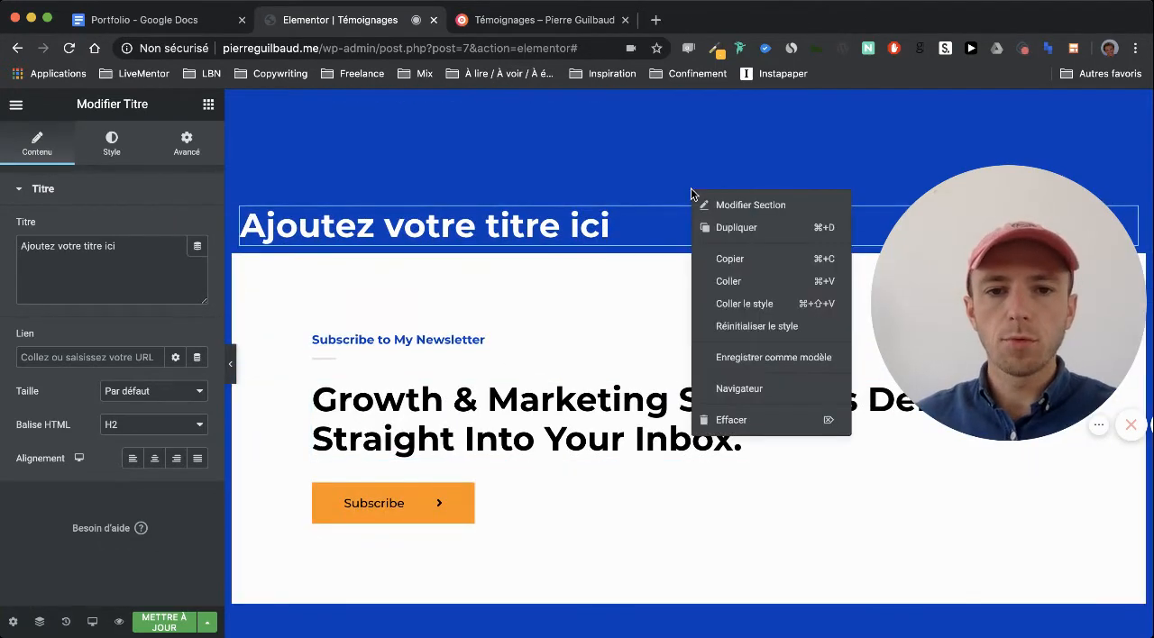
pyautogui.click(739, 228)
# Delete the small "Testimonials" label and the separator above the "What My Clients Say" heading
pyautogui.scroll(-10, 550, 261)
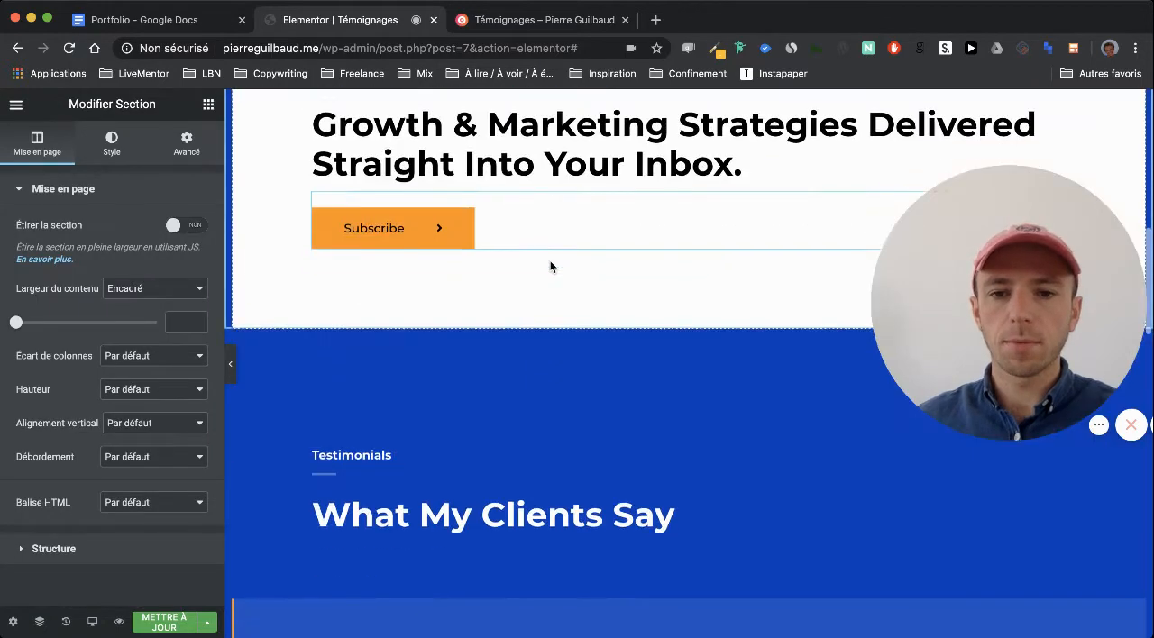
pyautogui.scroll(-1, 544, 413)
pyautogui.scroll(1, 544, 413)
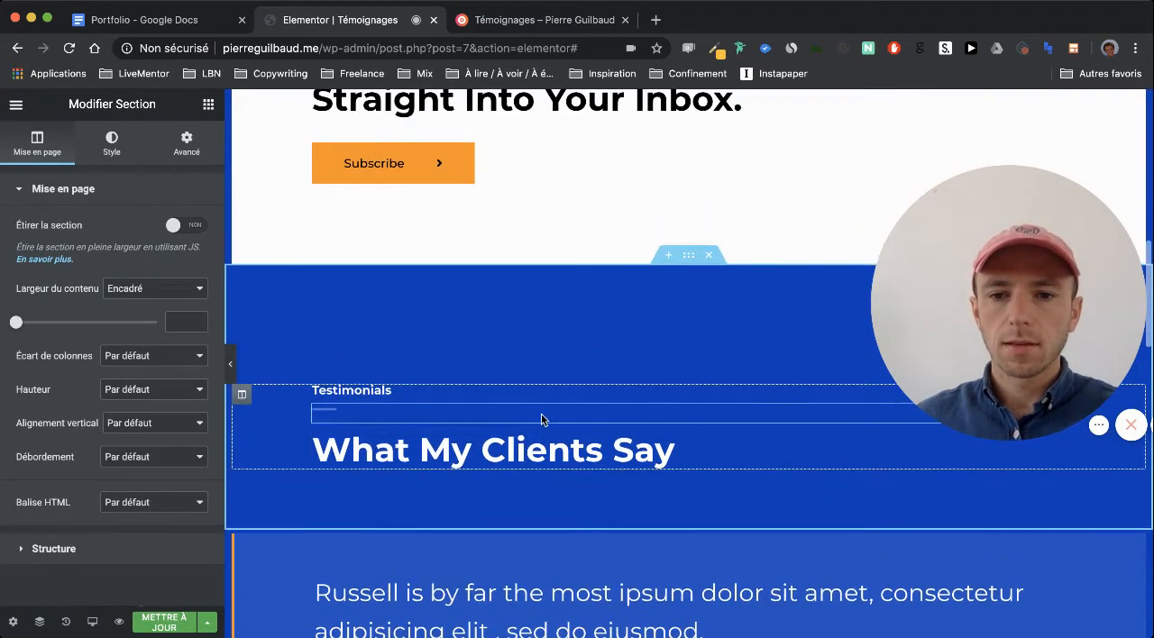
pyautogui.rightClick(488, 388)
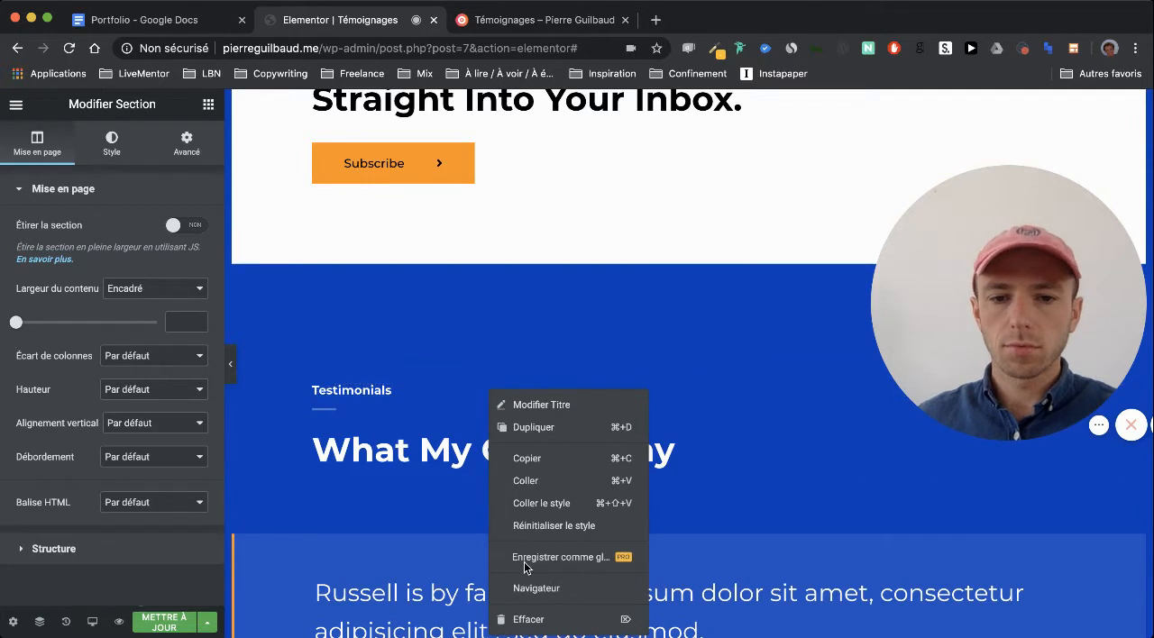
pyautogui.rightClick(814, 397)
pyautogui.click(841, 462)
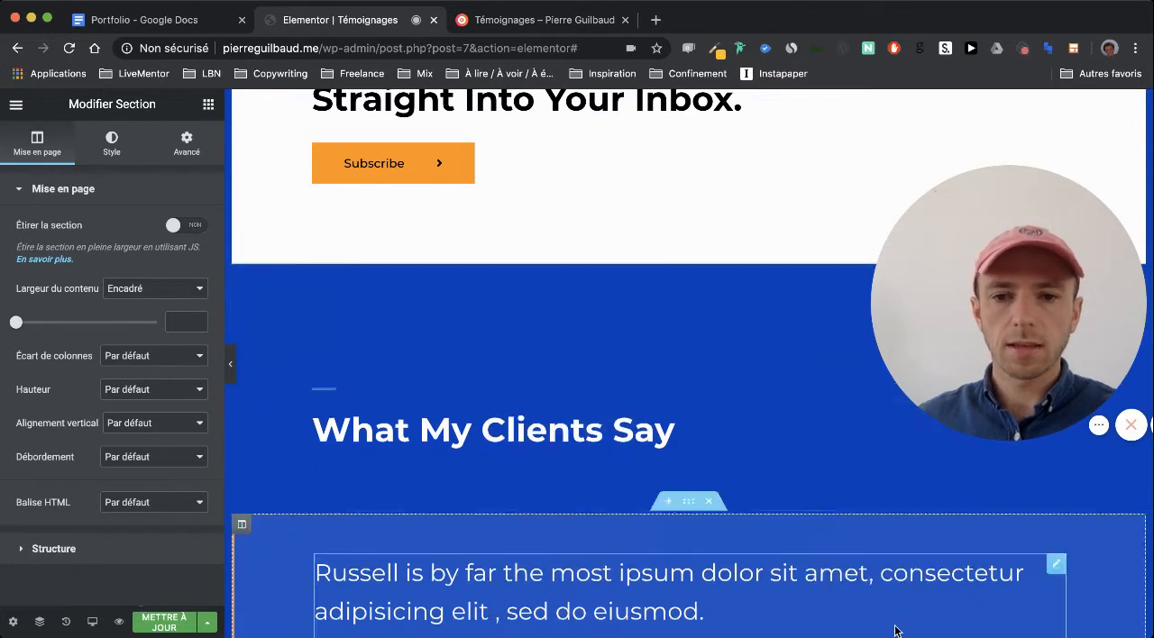
pyautogui.rightClick(765, 397)
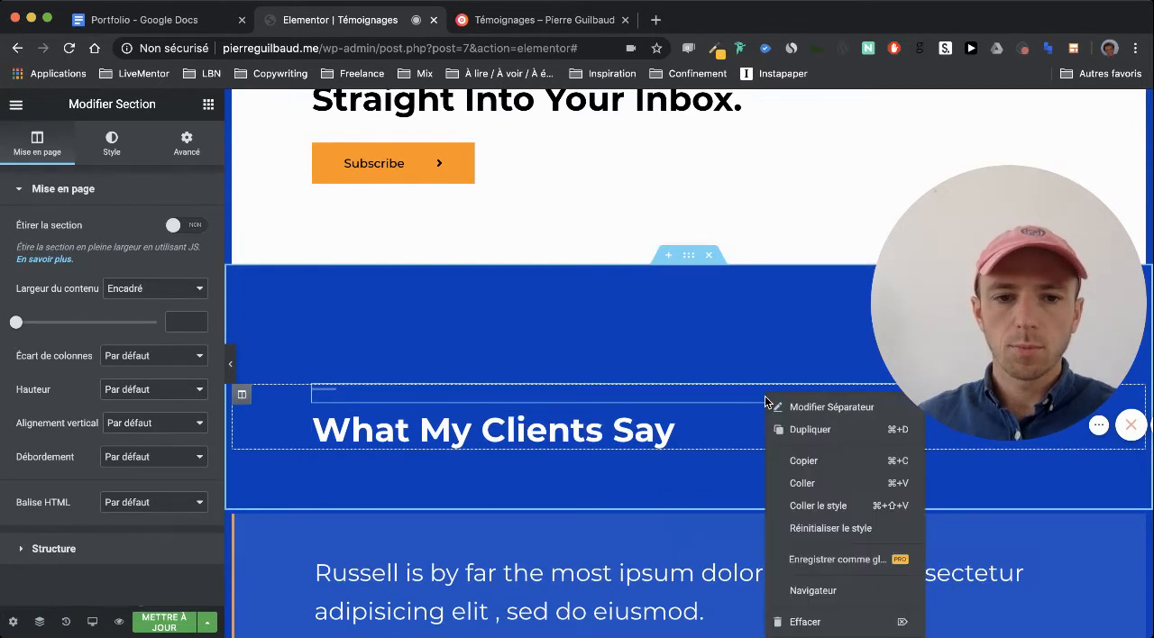
pyautogui.click(811, 622)
# Delete the "Let Me Help You Grow Your Business." contact section at the end of the page
pyautogui.scroll(-2, 697, 411)
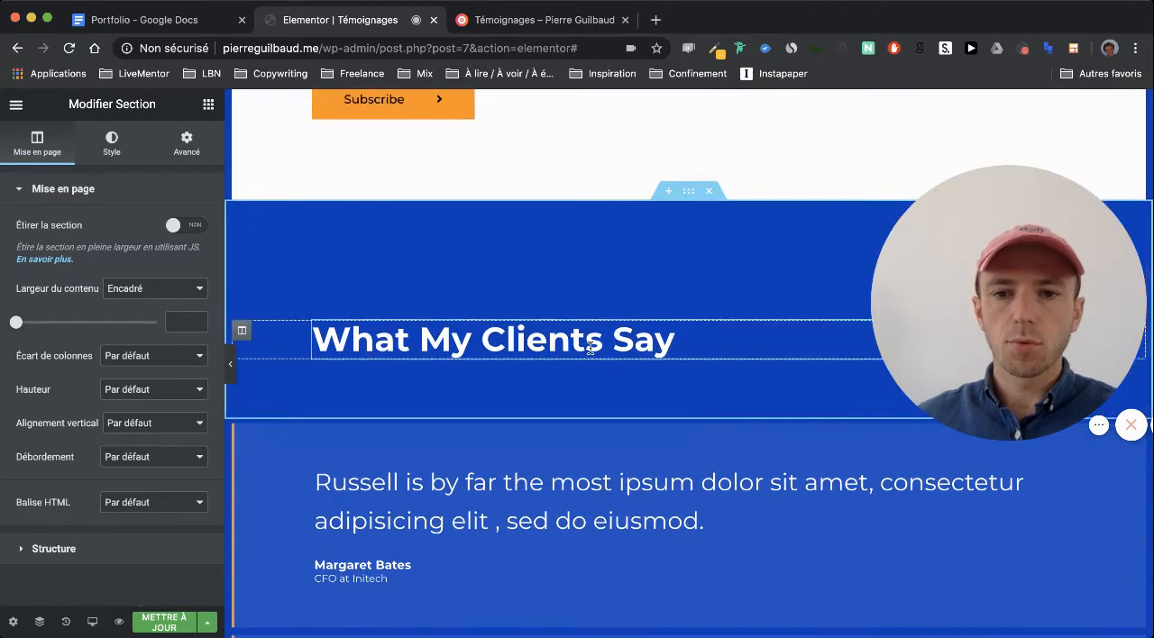
pyautogui.scroll(1, 586, 349)
pyautogui.scroll(5, 591, 366)
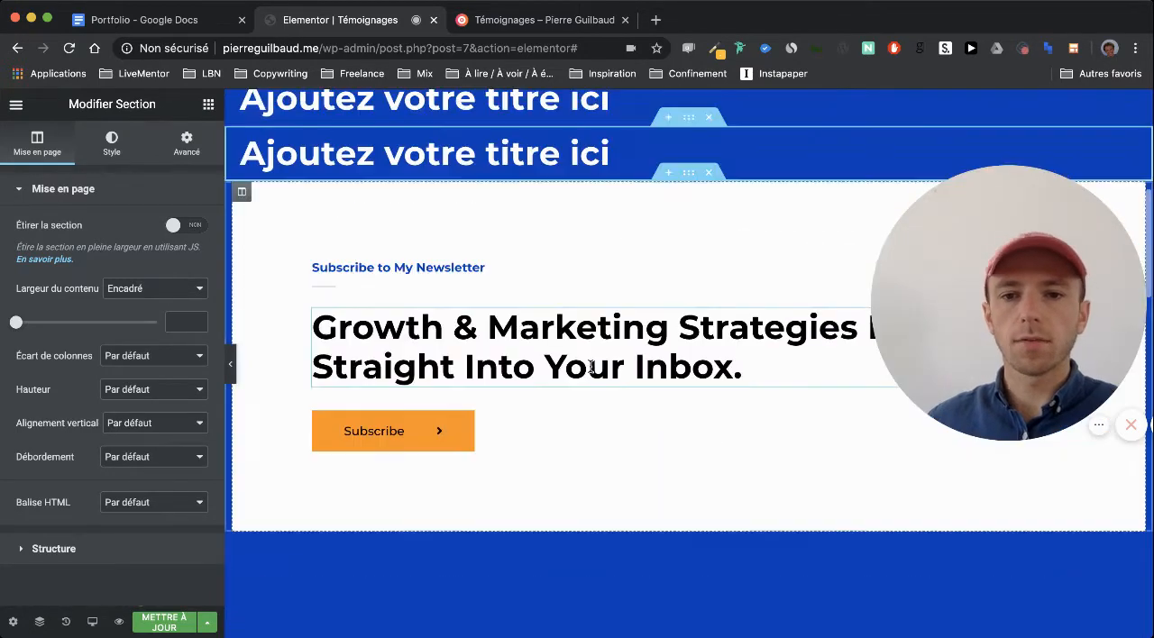
pyautogui.scroll(-5, 517, 239)
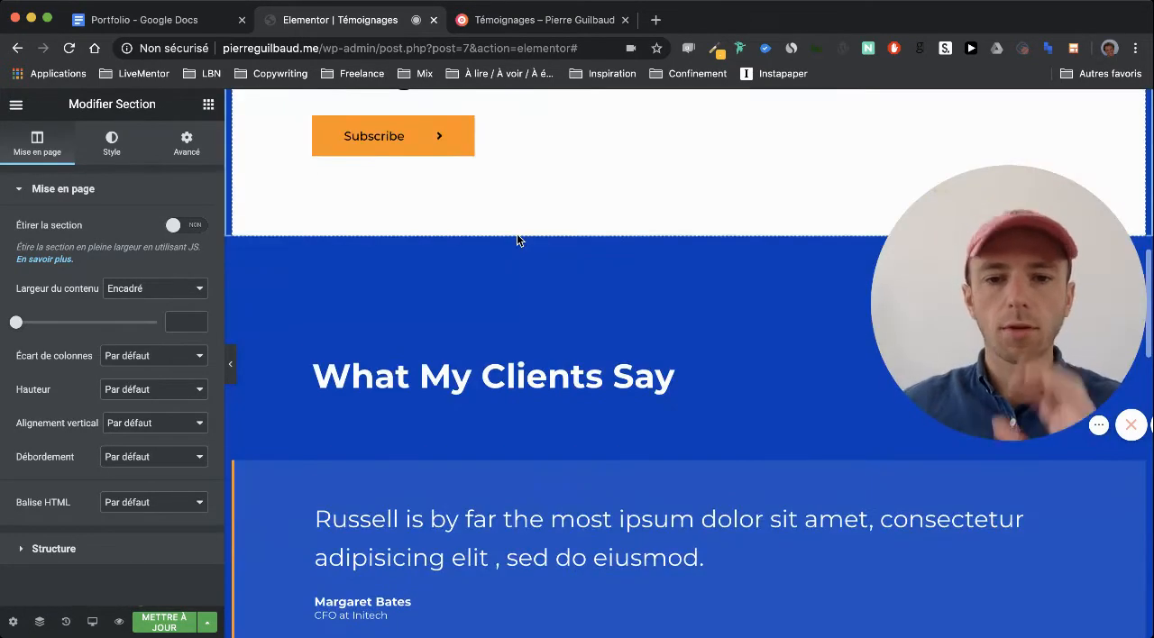
pyautogui.scroll(-1, 536, 307)
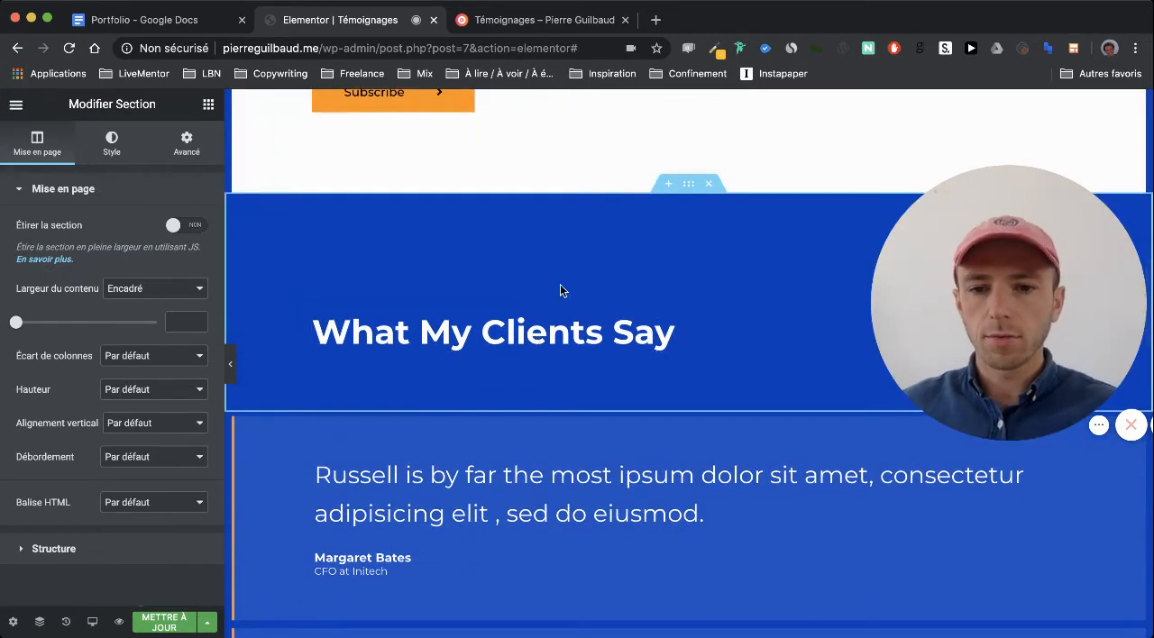
pyautogui.scroll(-3, 561, 285)
pyautogui.scroll(-7, 560, 284)
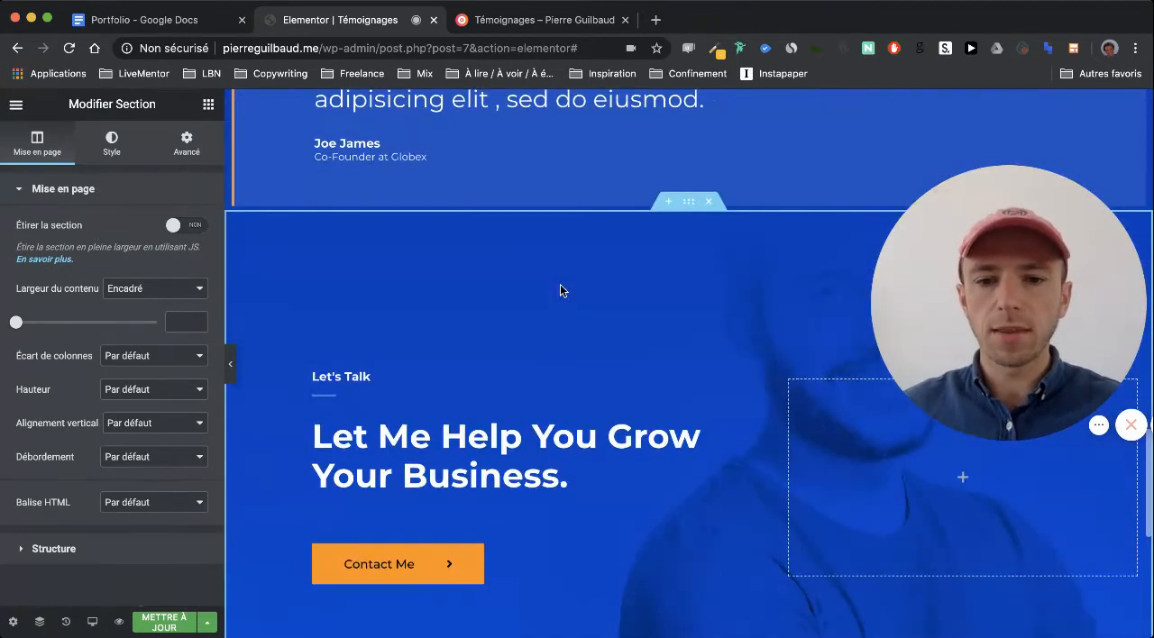
pyautogui.click(713, 202)
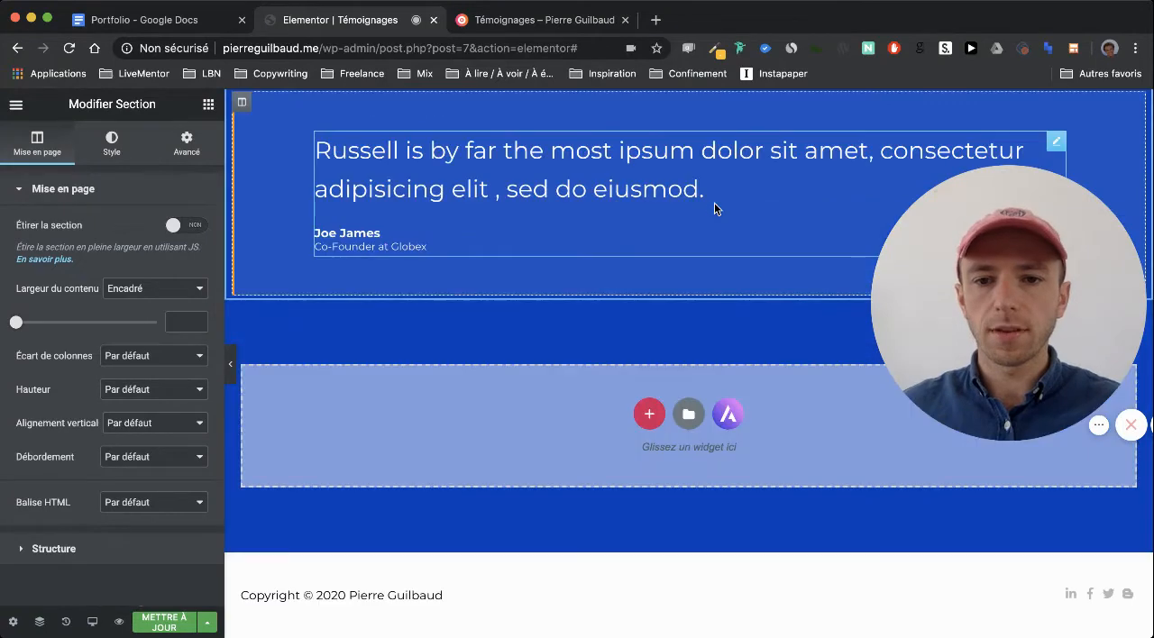
# Move the testimonial section from the CFO at Initech between the two placeholder title sections
pyautogui.scroll(6, 715, 203)
pyautogui.scroll(4, 715, 203)
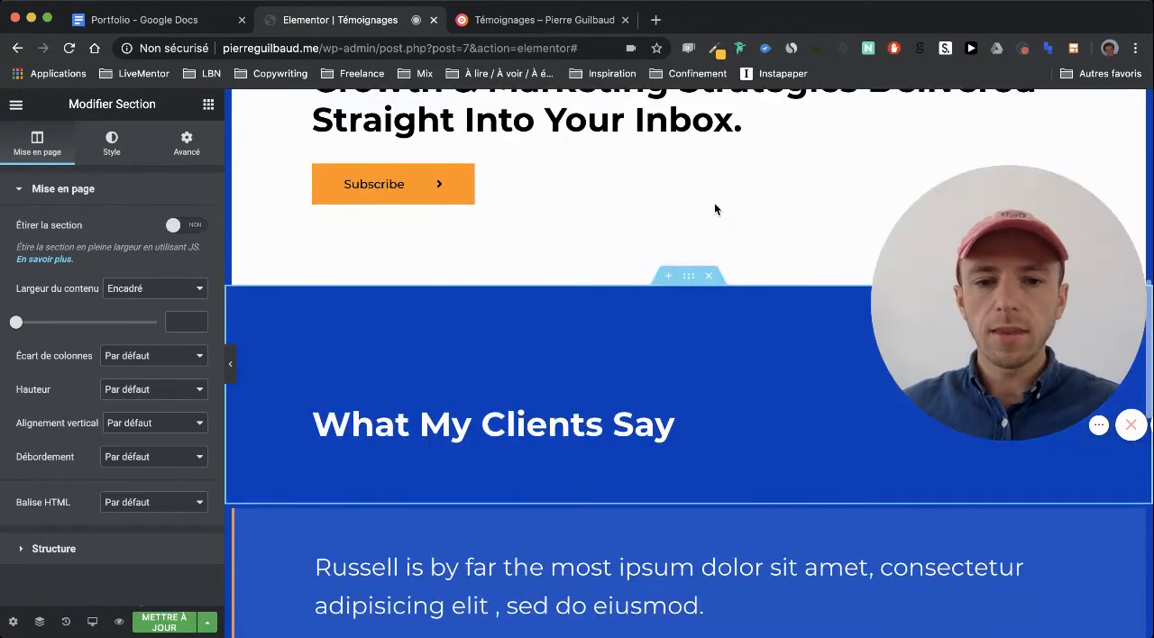
pyautogui.moveTo(688, 503); pyautogui.dragTo(714, 286)
pyautogui.scroll(2, 670, 402)
pyautogui.scroll(3, 676, 211)
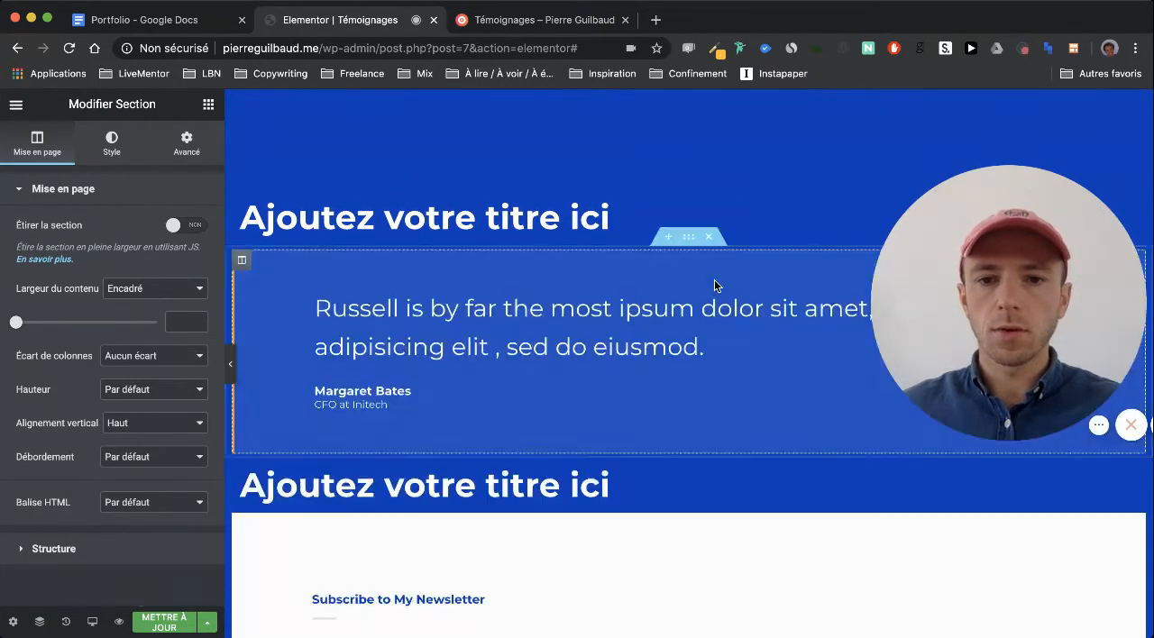
# Move the testimonial section from the CEO at Soylent under the second placeholder title, above the newsletter block
pyautogui.scroll(-10, 714, 286)
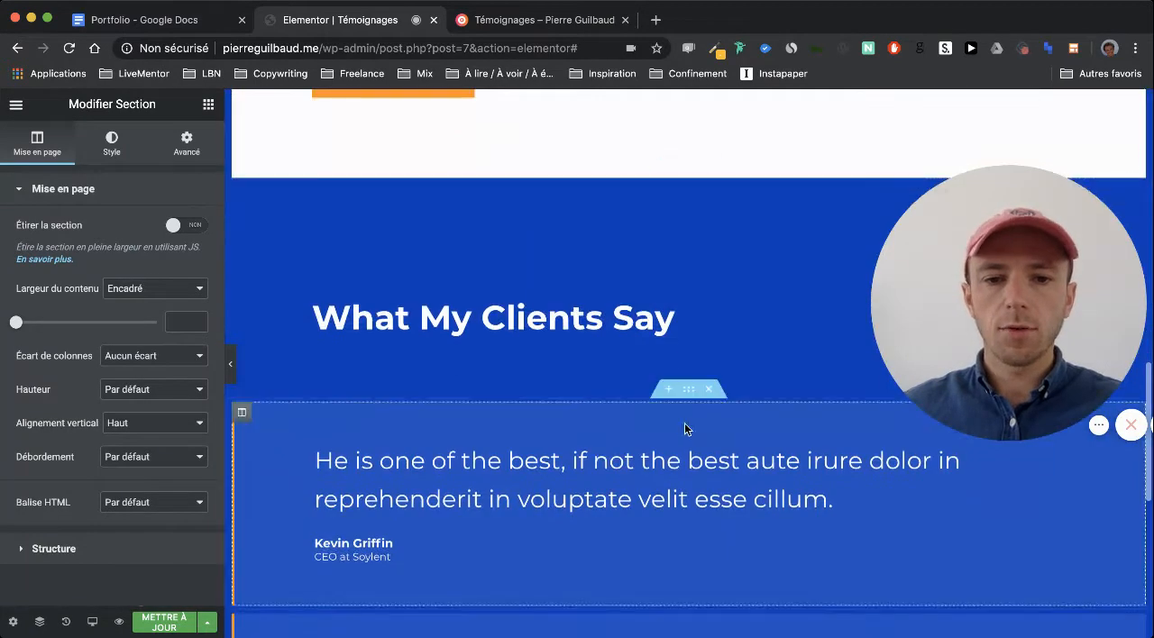
pyautogui.moveTo(688, 389); pyautogui.dragTo(651, 257)
pyautogui.scroll(5, 664, 279)
pyautogui.scroll(-1, 658, 263)
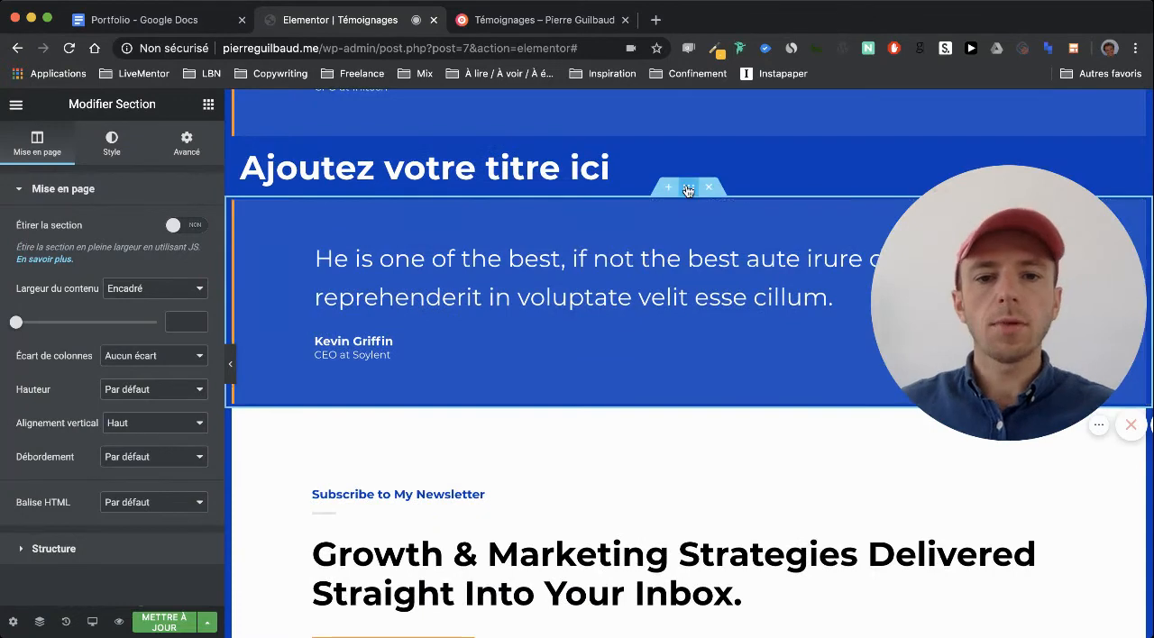
# Duplicate the testimonial section under the second placeholder title twice
pyautogui.rightClick(688, 189)
pyautogui.click(722, 221)
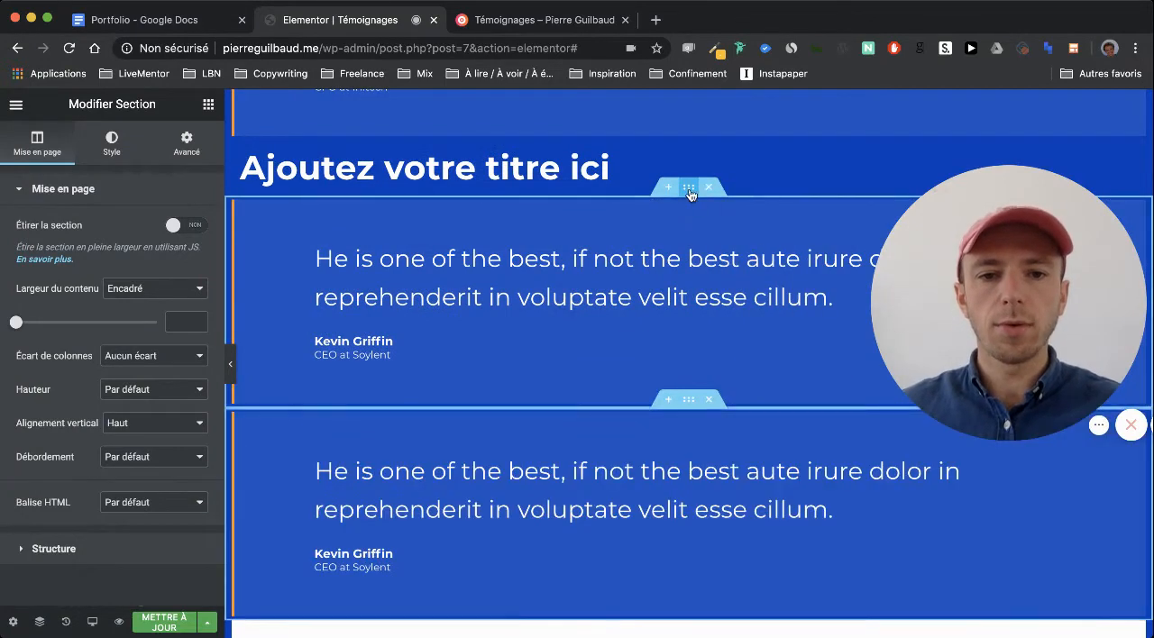
pyautogui.rightClick(690, 192)
pyautogui.click(726, 225)
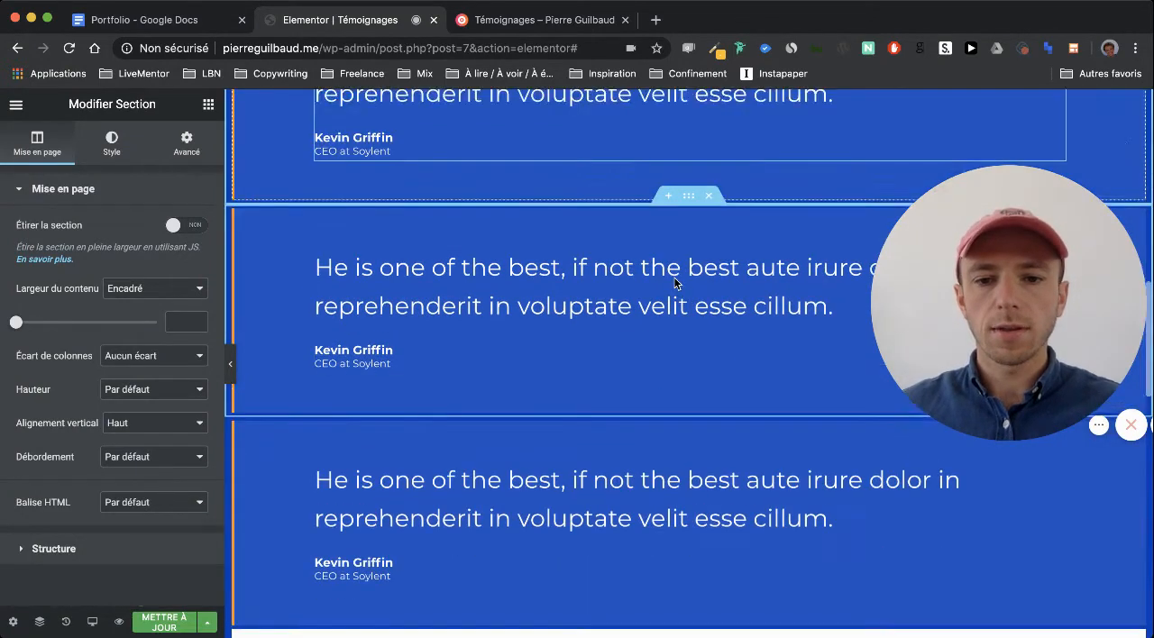
# Delete the "Growth & Marketing Strategies Delivered Straight Into Your Inbox." heading and the separator from the newsletter block
pyautogui.scroll(-10, 676, 283)
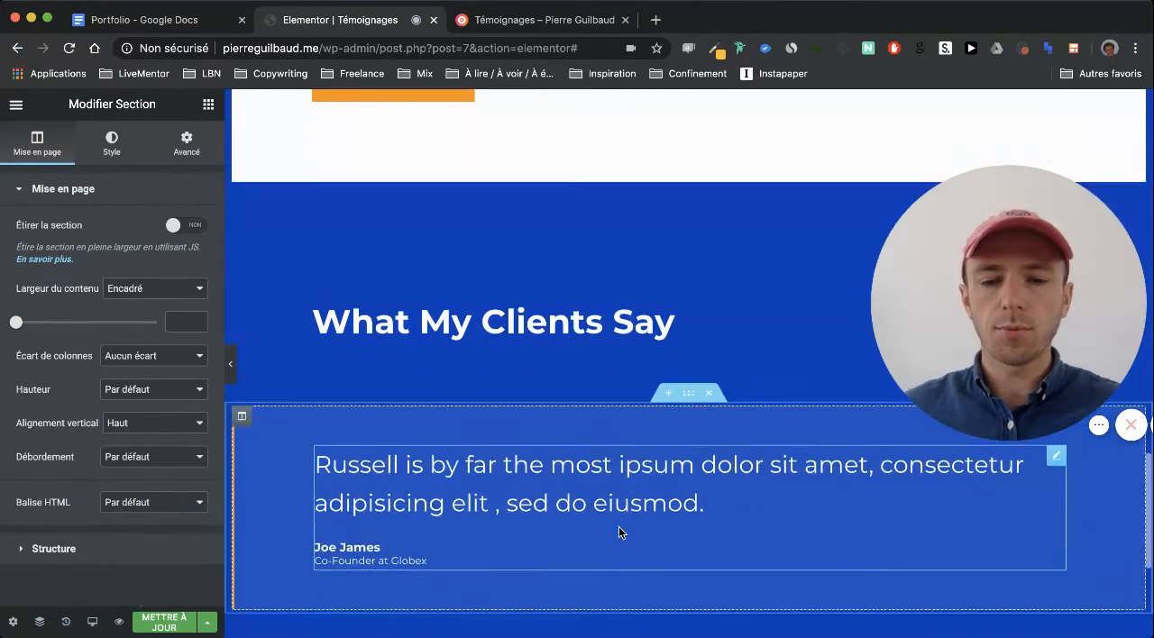
pyautogui.scroll(5, 618, 532)
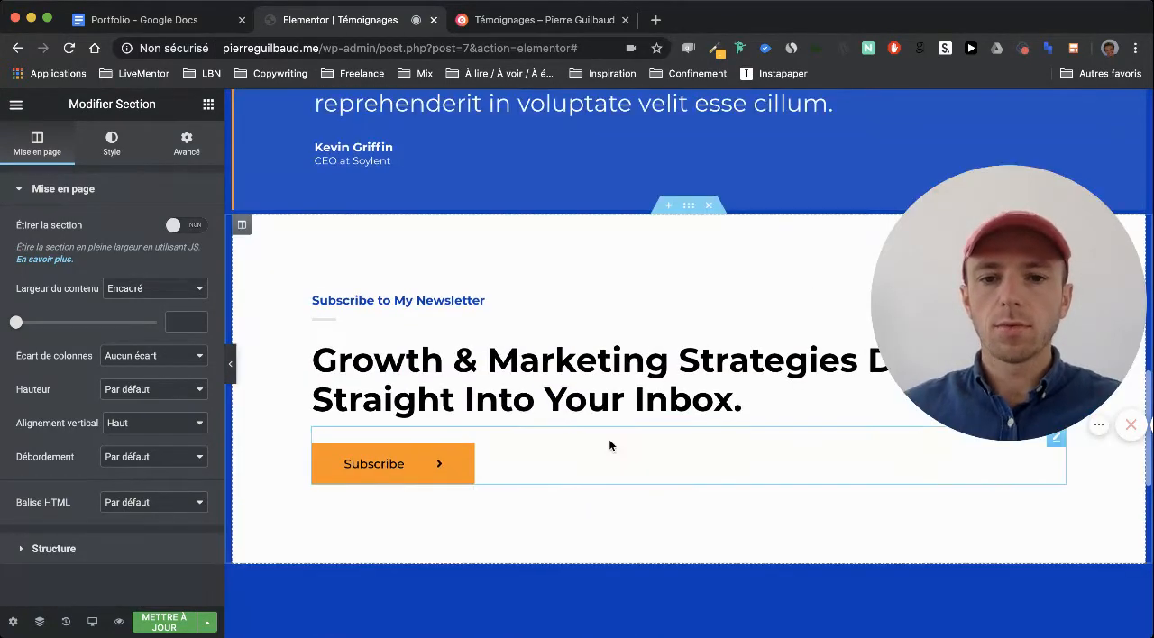
pyautogui.rightClick(609, 357)
pyautogui.click(672, 578)
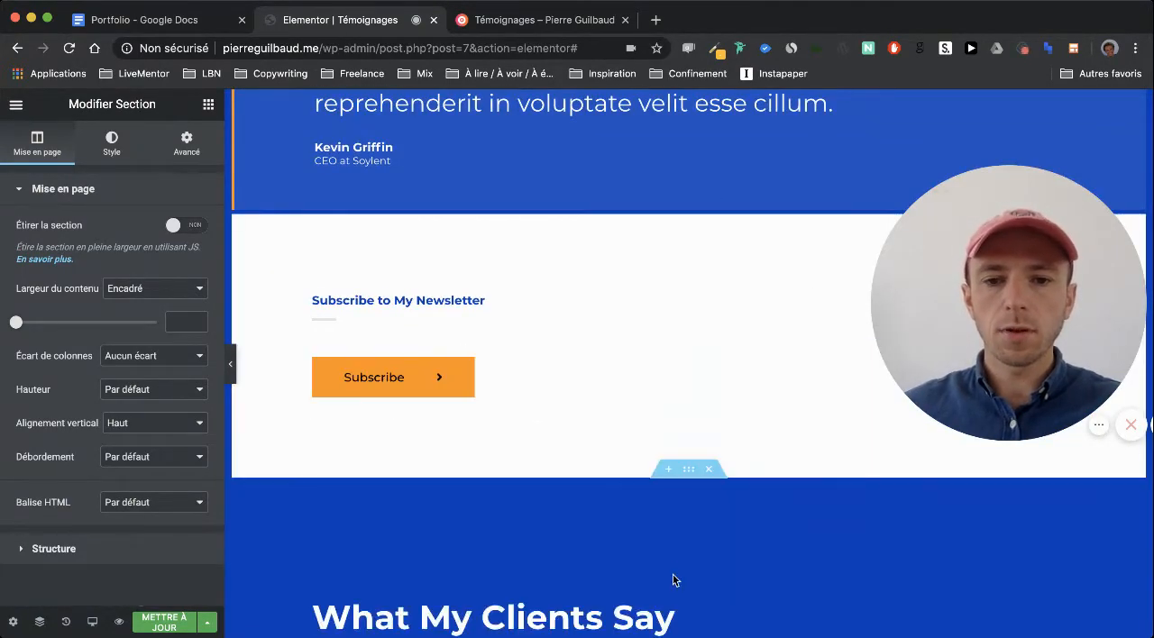
pyautogui.rightClick(654, 321)
pyautogui.click(699, 551)
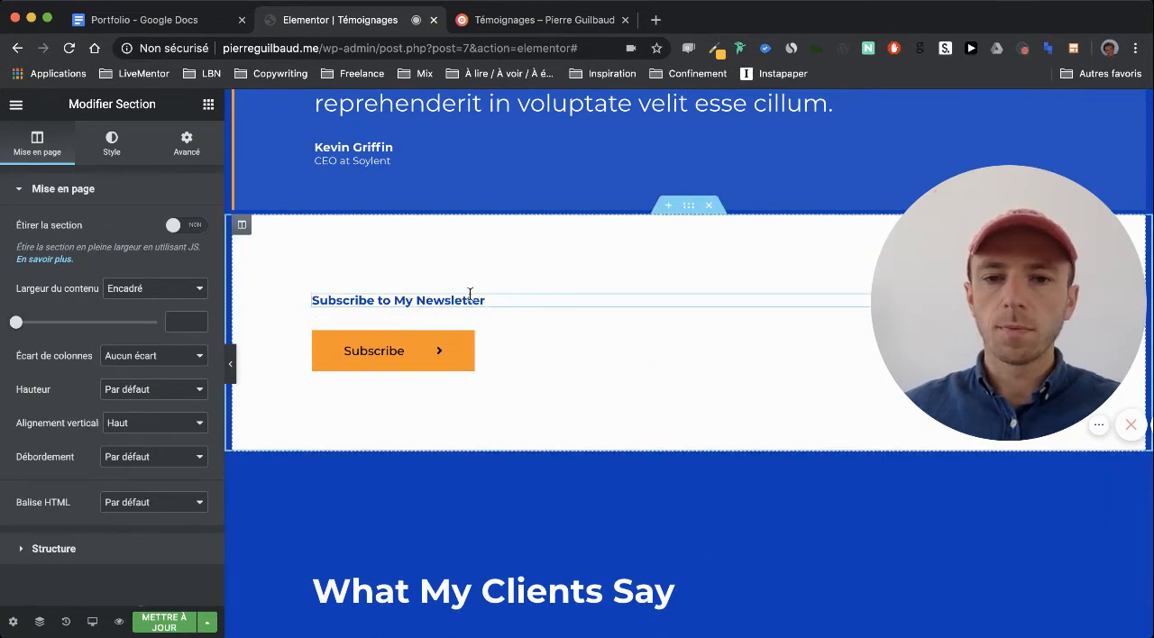
pyautogui.press('Delete')
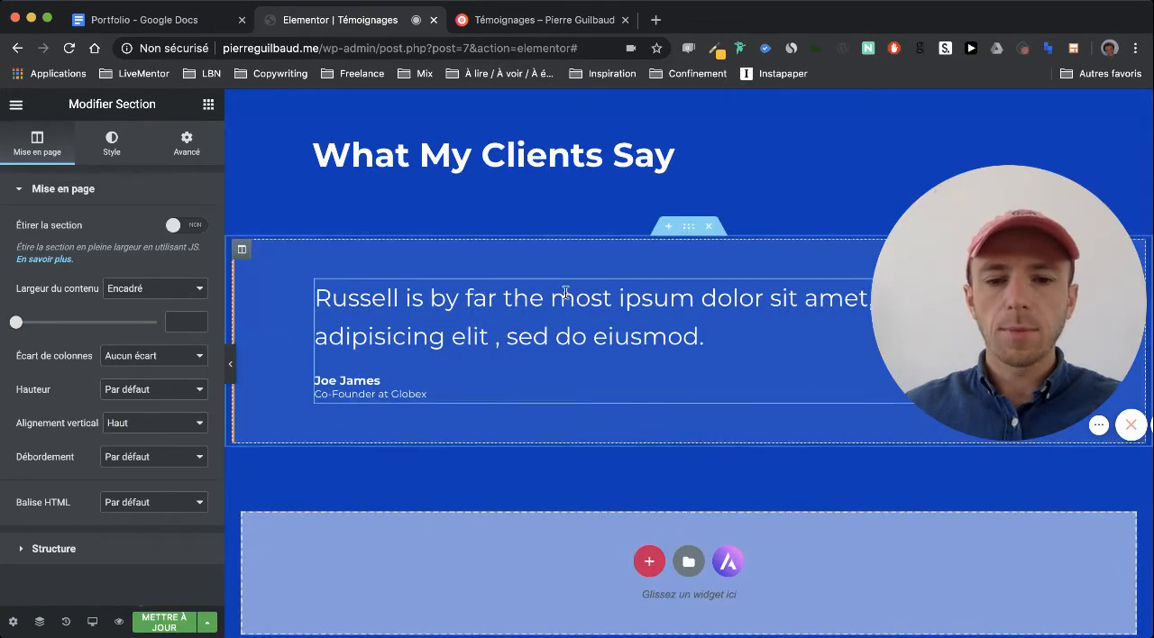
# Add an Éditeur de texte widget directly below the "Testimonials" title in the hero section
pyautogui.scroll(2, 497, 280)
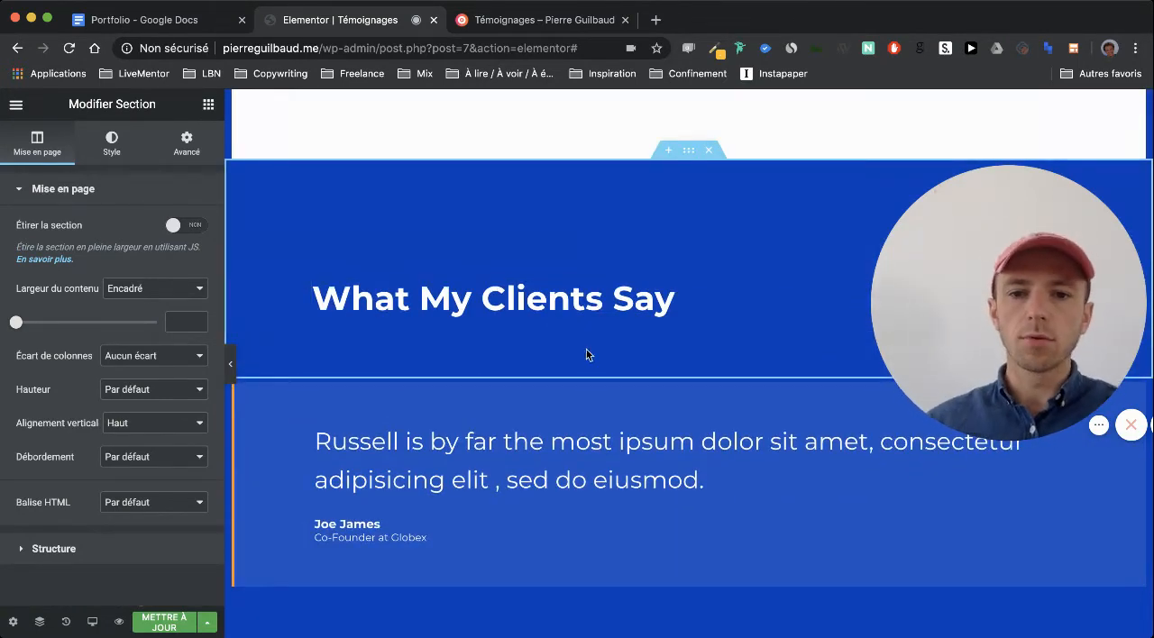
pyautogui.scroll(-10, 607, 362)
pyautogui.scroll(2, 607, 364)
pyautogui.scroll(12, 606, 365)
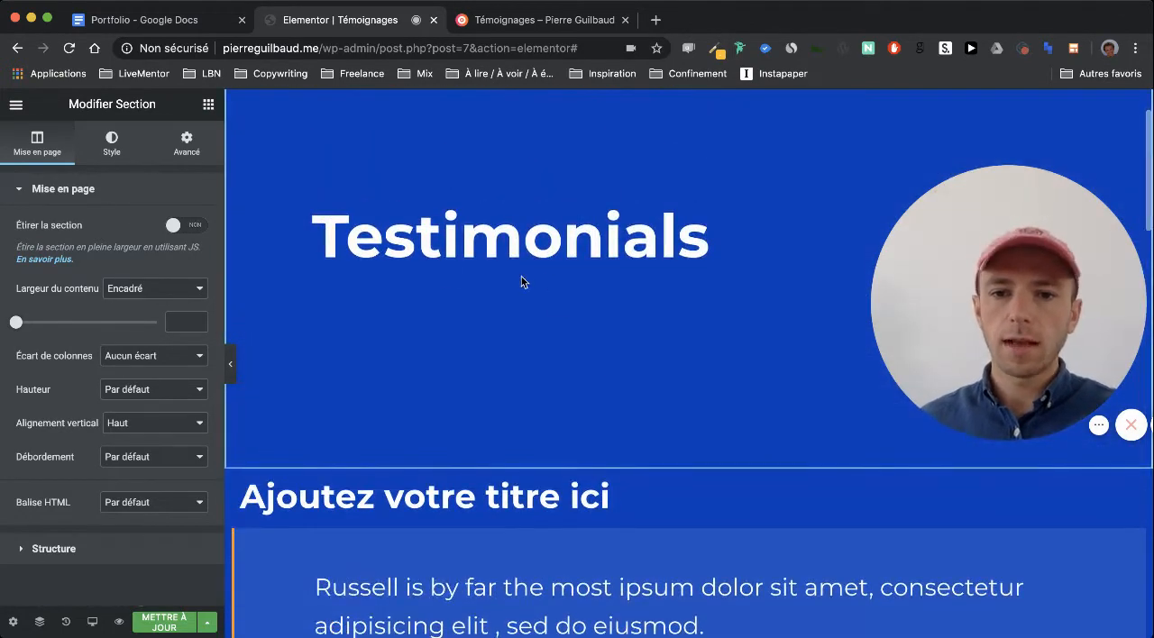
pyautogui.click(208, 105)
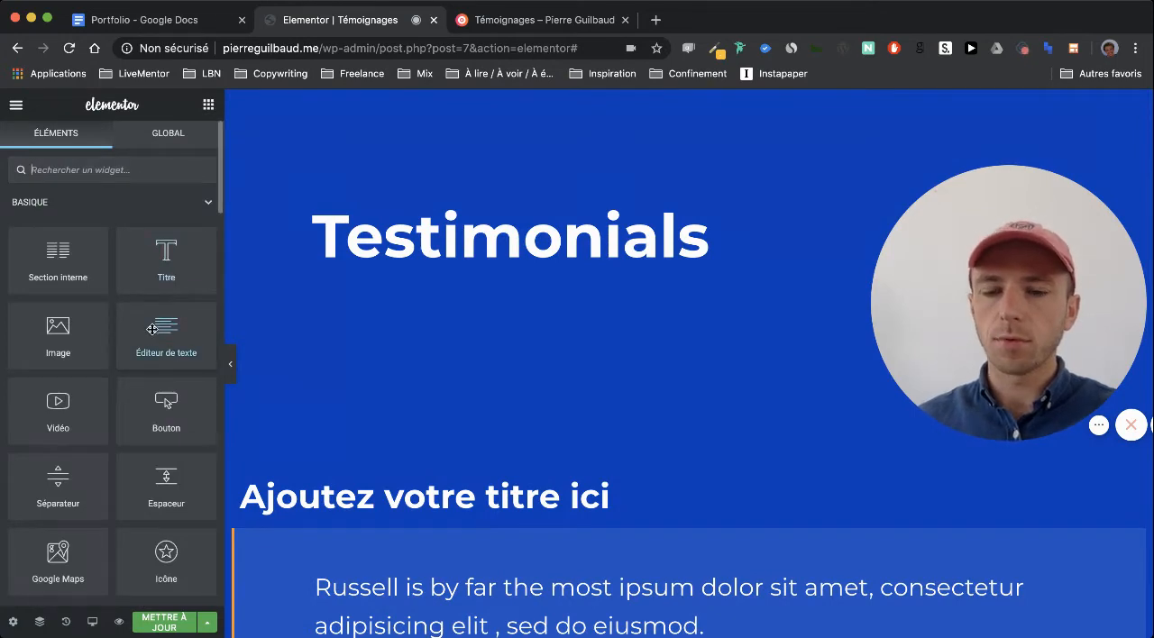
pyautogui.moveTo(152, 329); pyautogui.dragTo(432, 264)
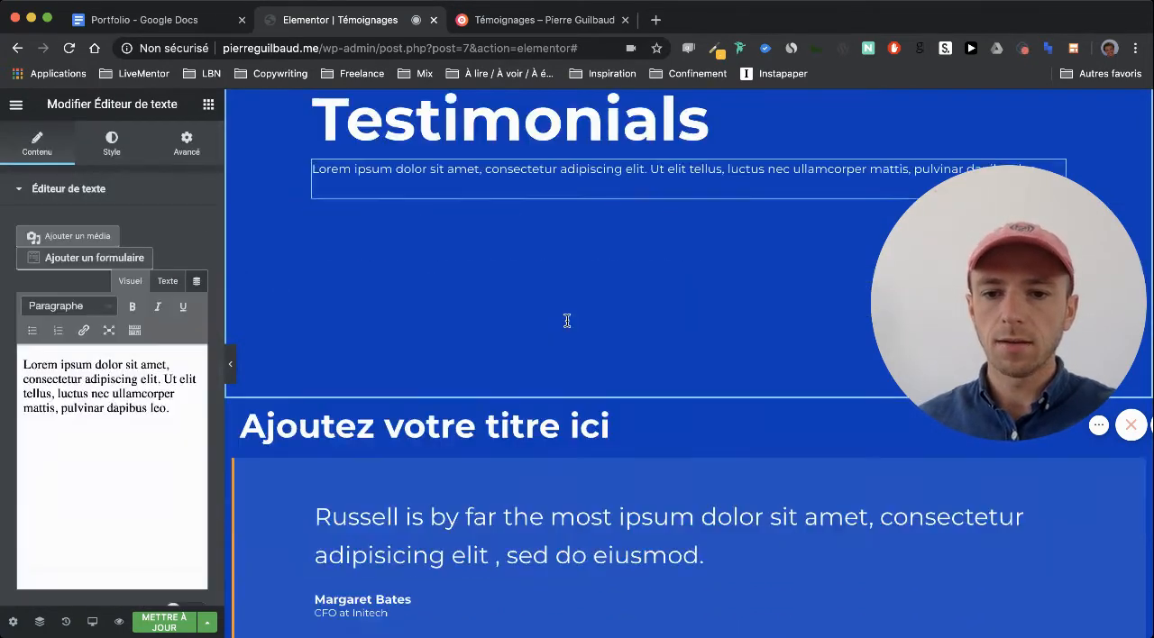
pyautogui.scroll(-5, 567, 321)
pyautogui.scroll(-2, 505, 301)
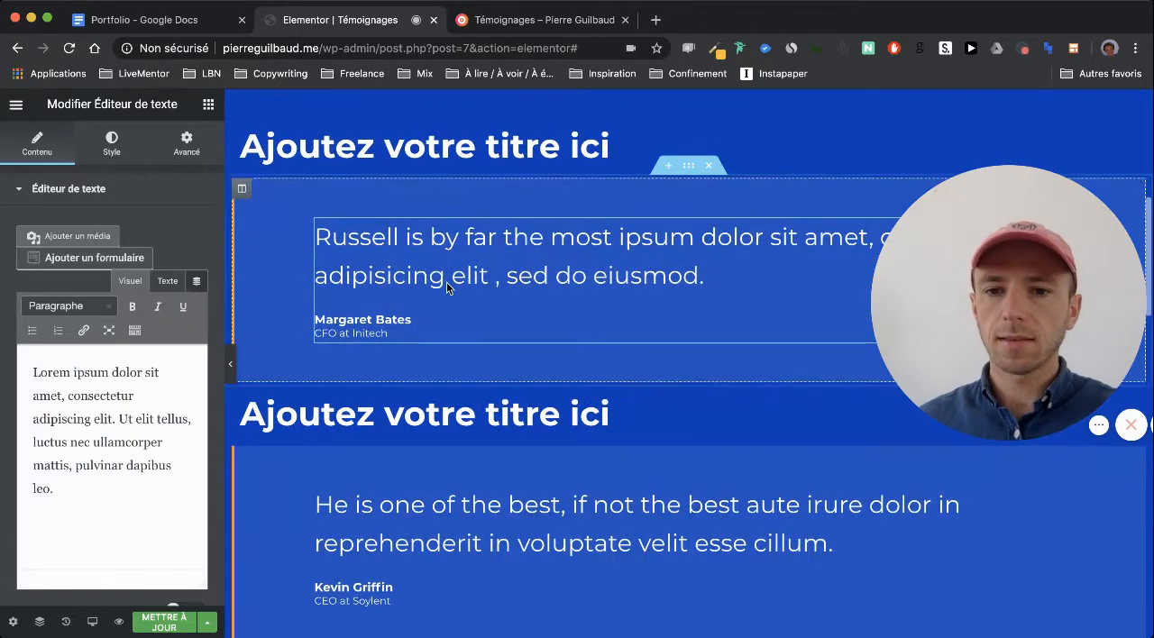
# Add a Titre widget above the quote in the first CEO at Soylent testimonial under the second placeholder title
pyautogui.scroll(-10, 445, 270)
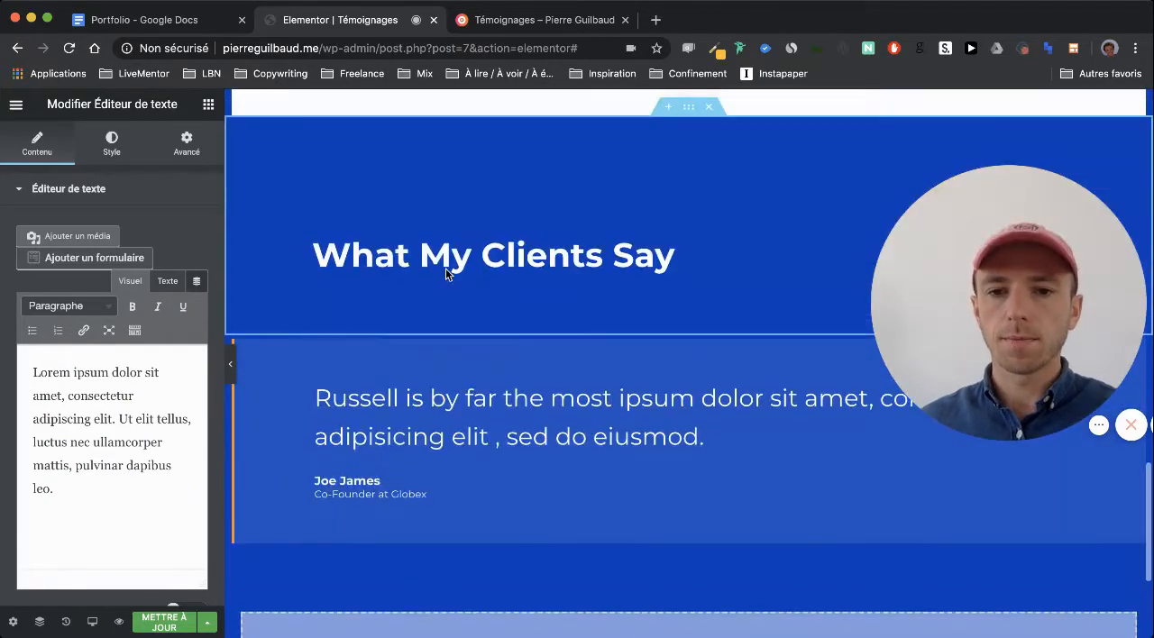
pyautogui.scroll(10, 446, 268)
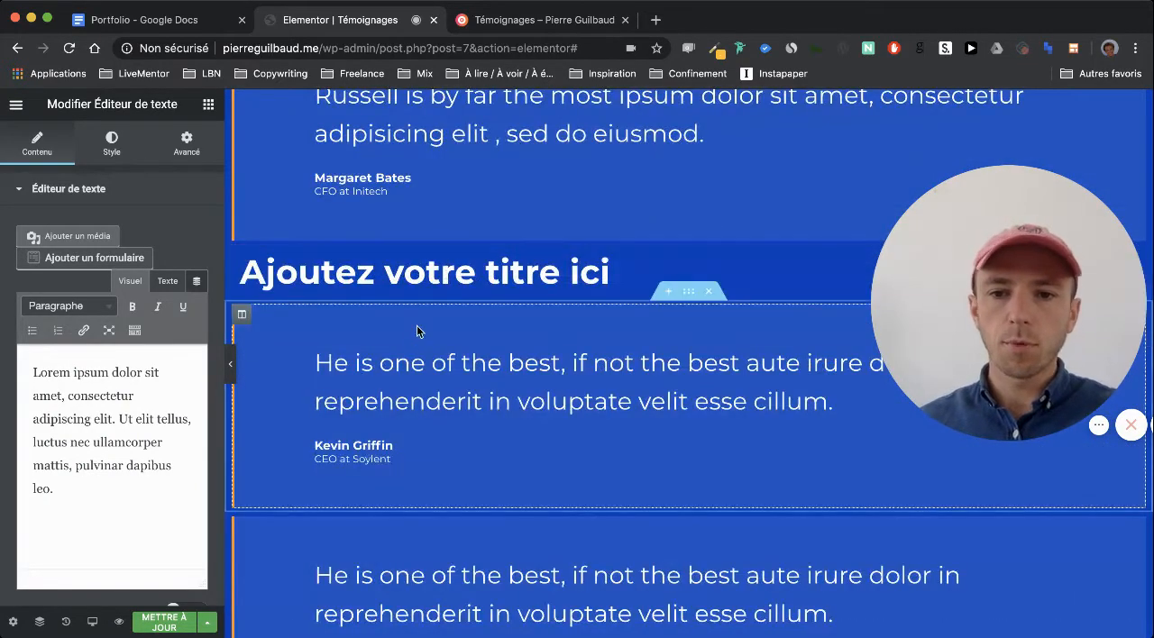
pyautogui.scroll(-1, 416, 331)
pyautogui.click(208, 106)
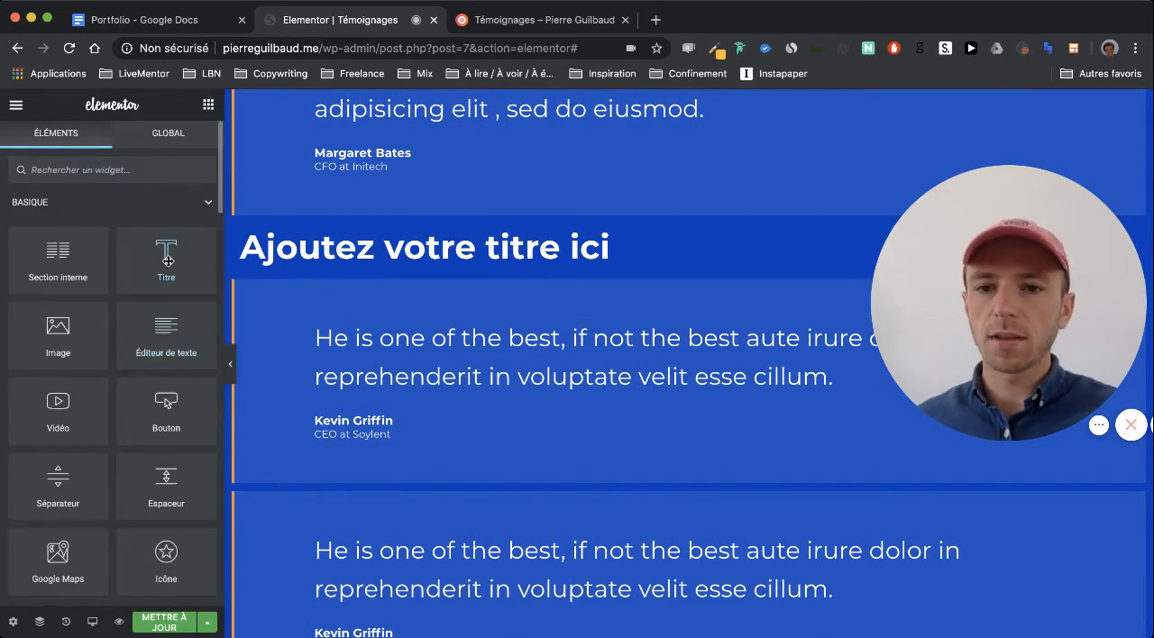
pyautogui.moveTo(168, 262); pyautogui.dragTo(420, 321)
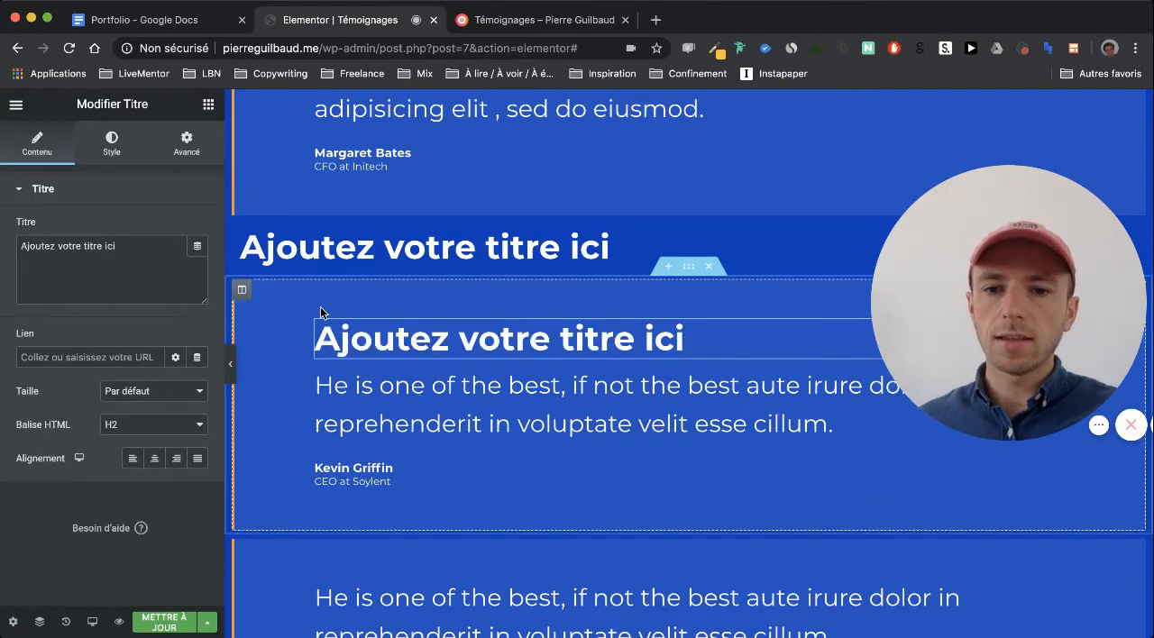
# Add a Titre widget above the quote in the other two CEO at Soylent testimonials and in the Co-Founder at Globex testimonial
pyautogui.scroll(-2, 320, 313)
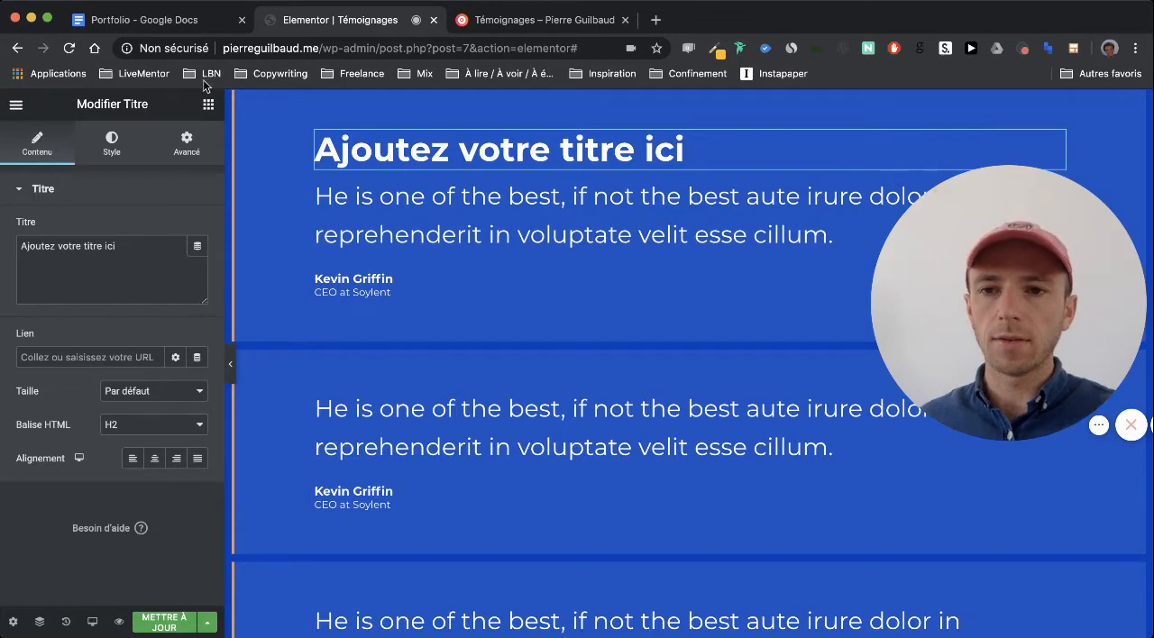
pyautogui.click(208, 107)
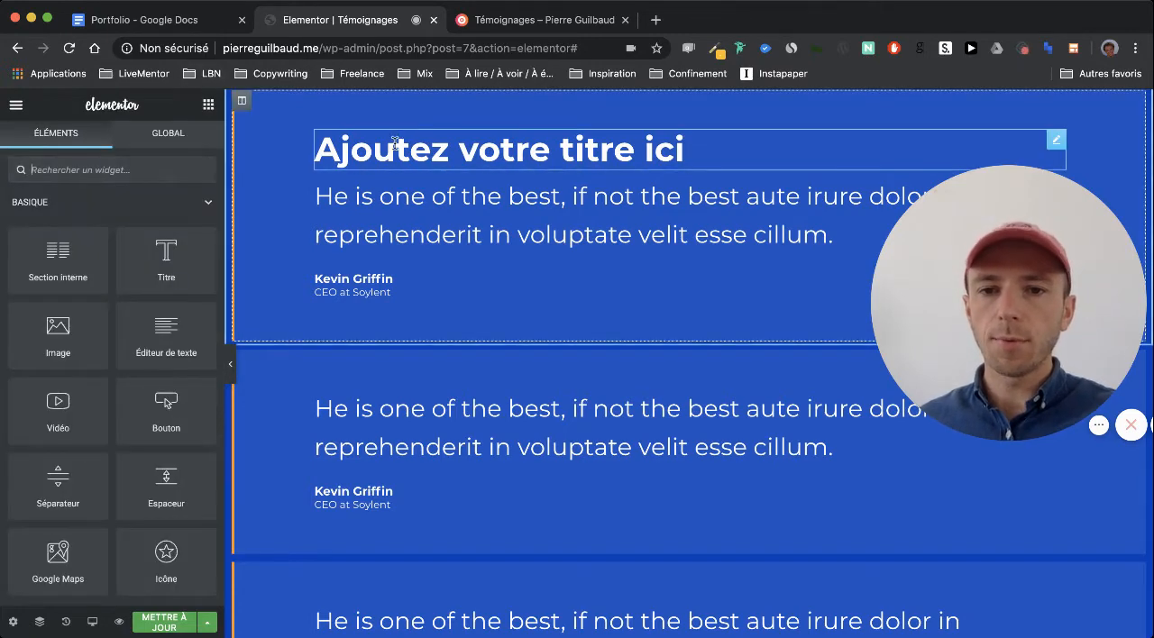
pyautogui.moveTo(164, 264); pyautogui.dragTo(451, 410)
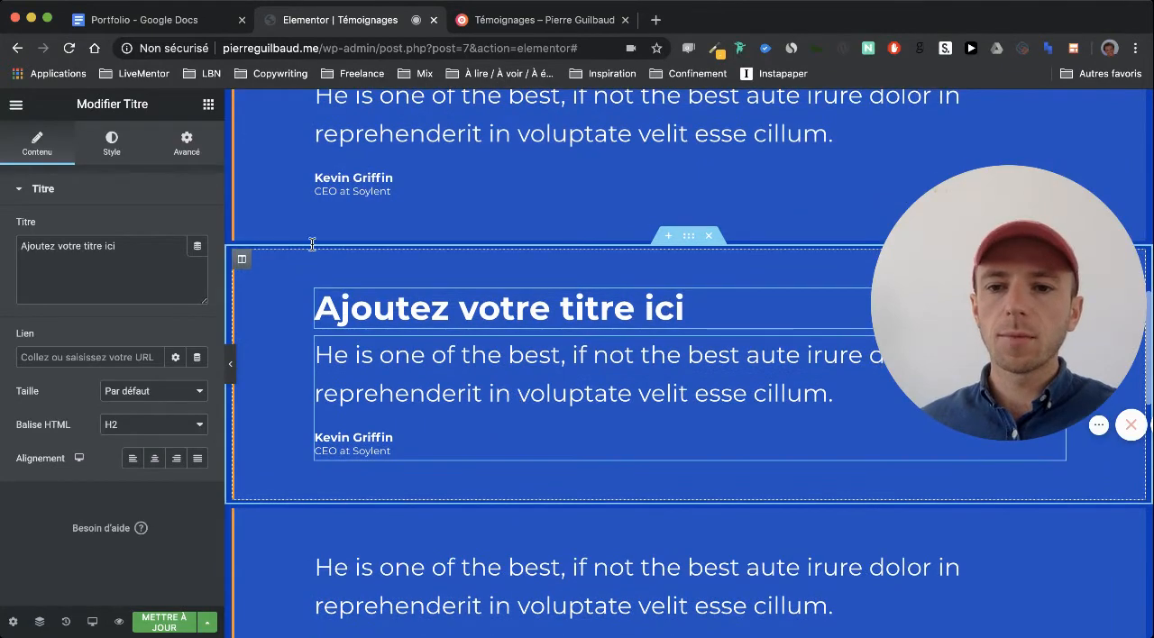
pyautogui.click(208, 104)
pyautogui.moveTo(379, 502); pyautogui.dragTo(419, 562)
pyautogui.scroll(-5, 419, 562)
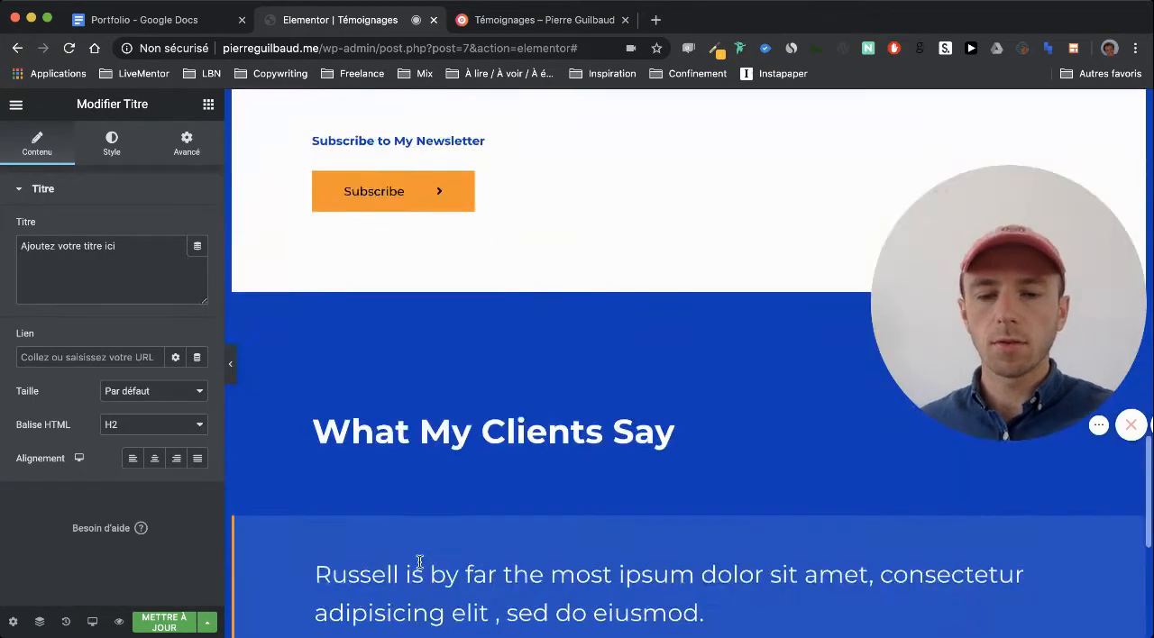
pyautogui.click(207, 106)
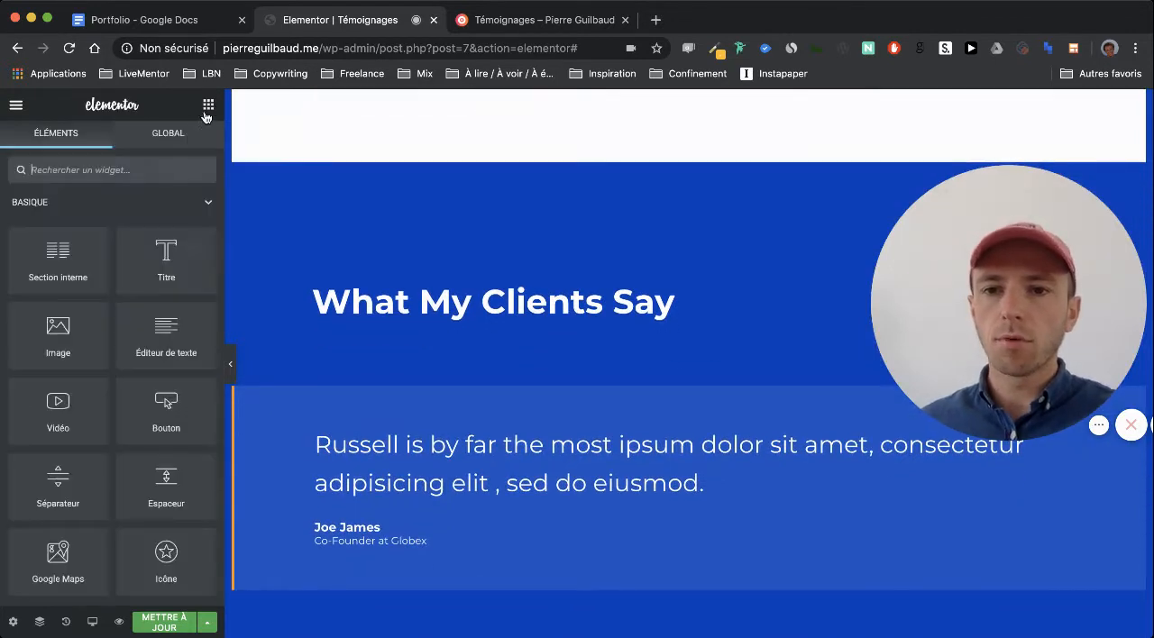
pyautogui.moveTo(398, 424); pyautogui.dragTo(399, 429)
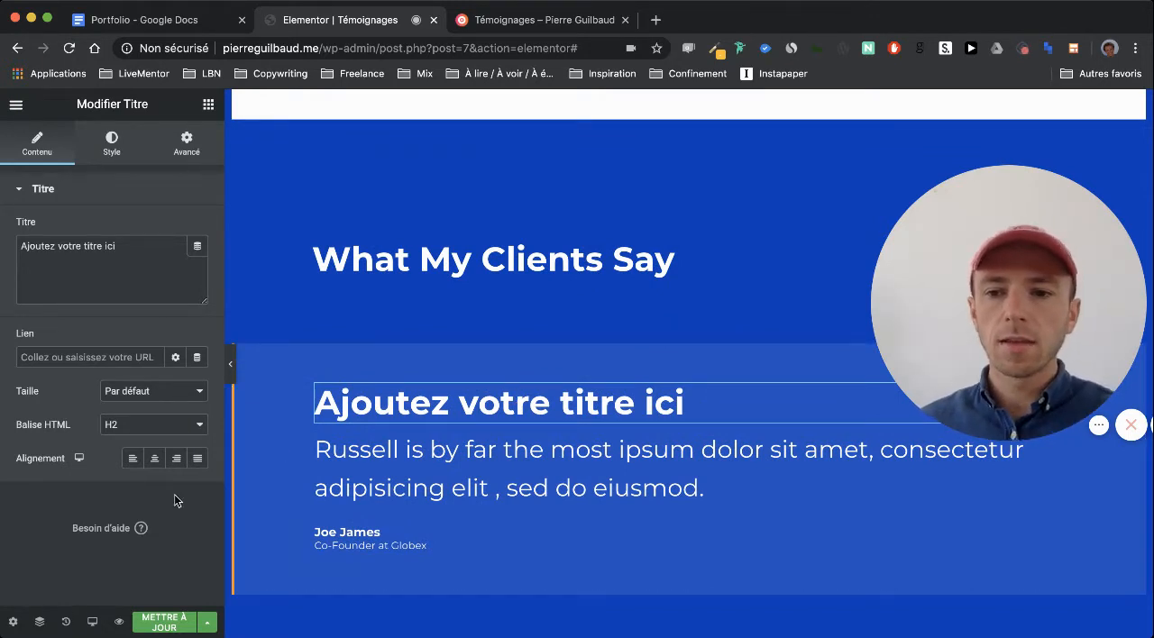
# Try the H4 HTML tag on the title in the Co-Founder at Globex testimonial, restoring H2
pyautogui.click(133, 460)
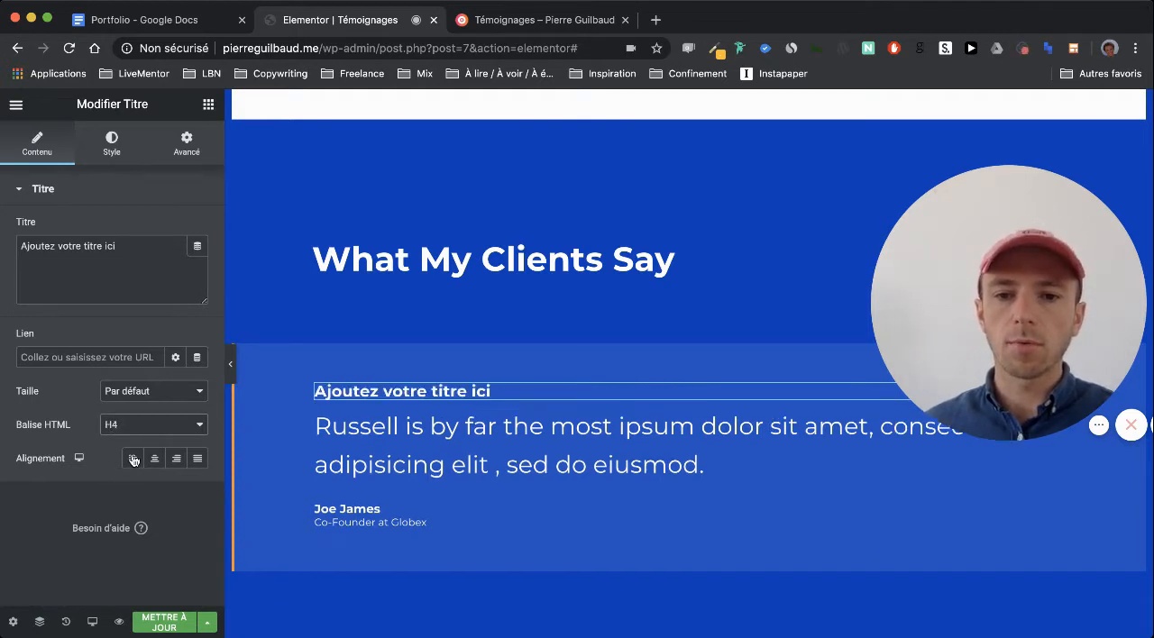
pyautogui.click(147, 398)
pyautogui.scroll(-3, 349, 442)
pyautogui.scroll(6, 349, 441)
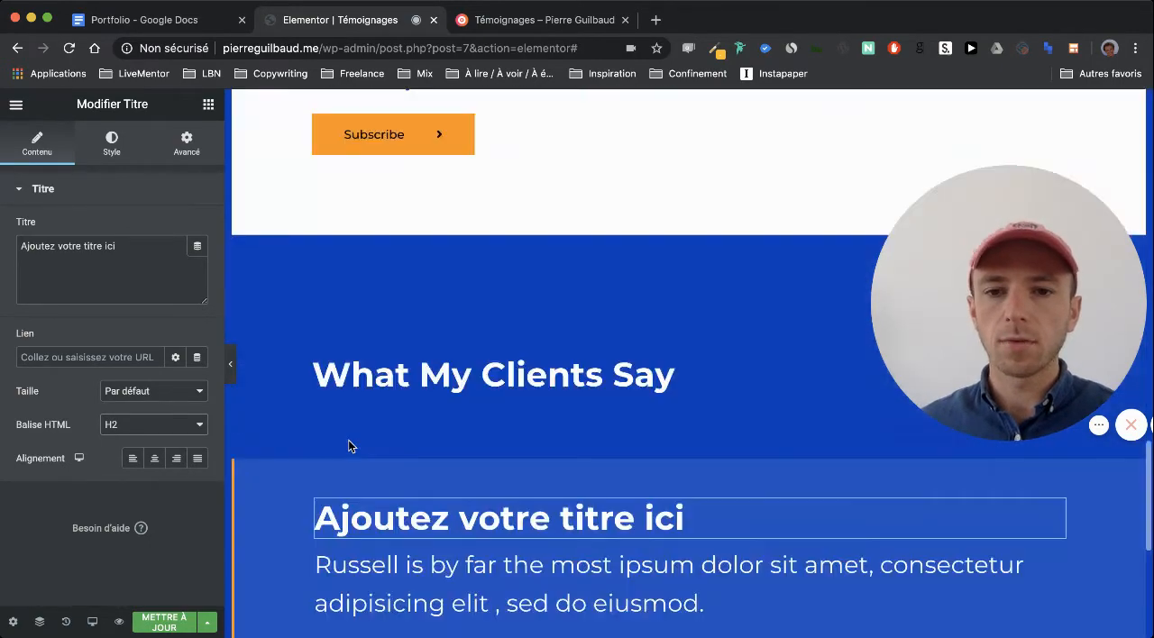
# Browse the Portfolio category of ready-made blocks in the Astra template library
pyautogui.scroll(2, 349, 444)
pyautogui.scroll(-5, 406, 405)
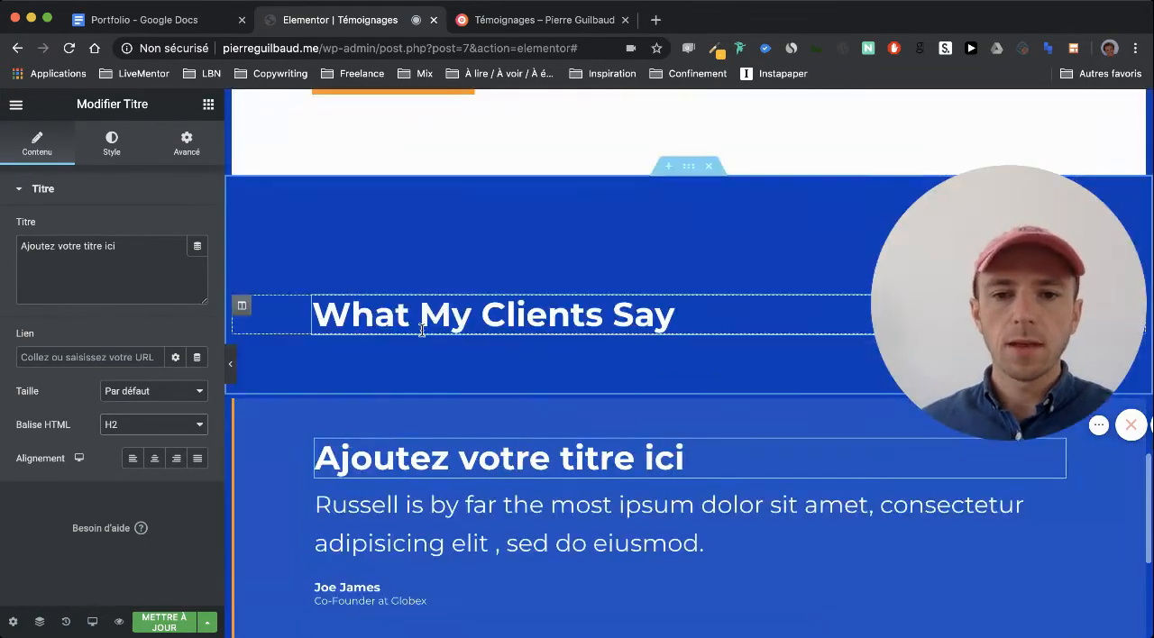
pyautogui.scroll(-3, 537, 363)
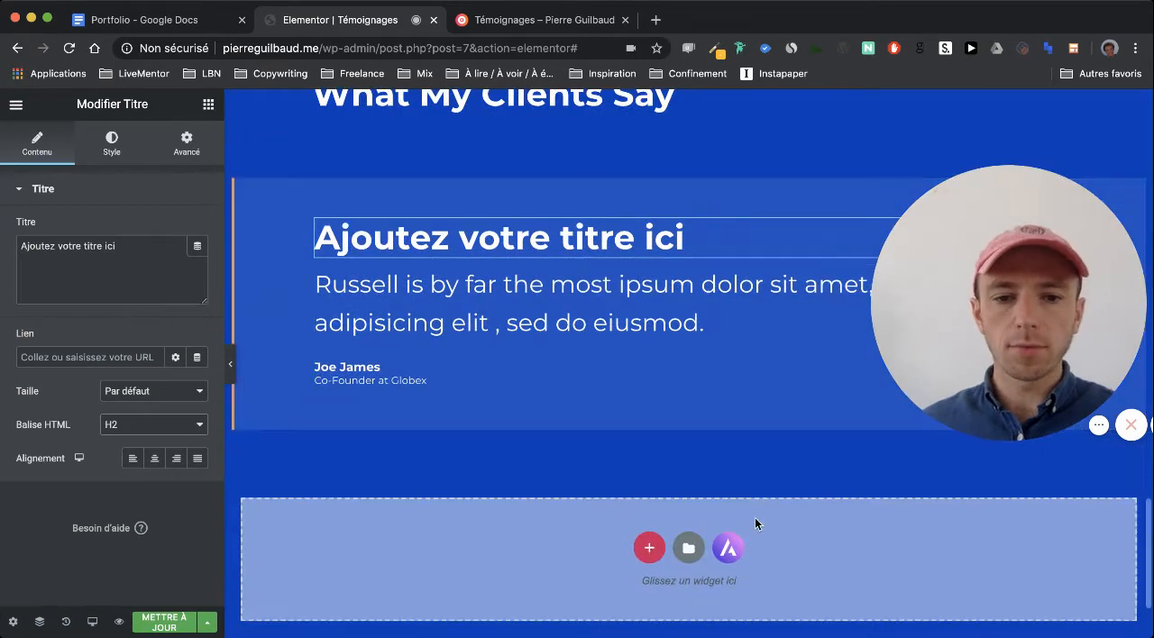
pyautogui.click(731, 547)
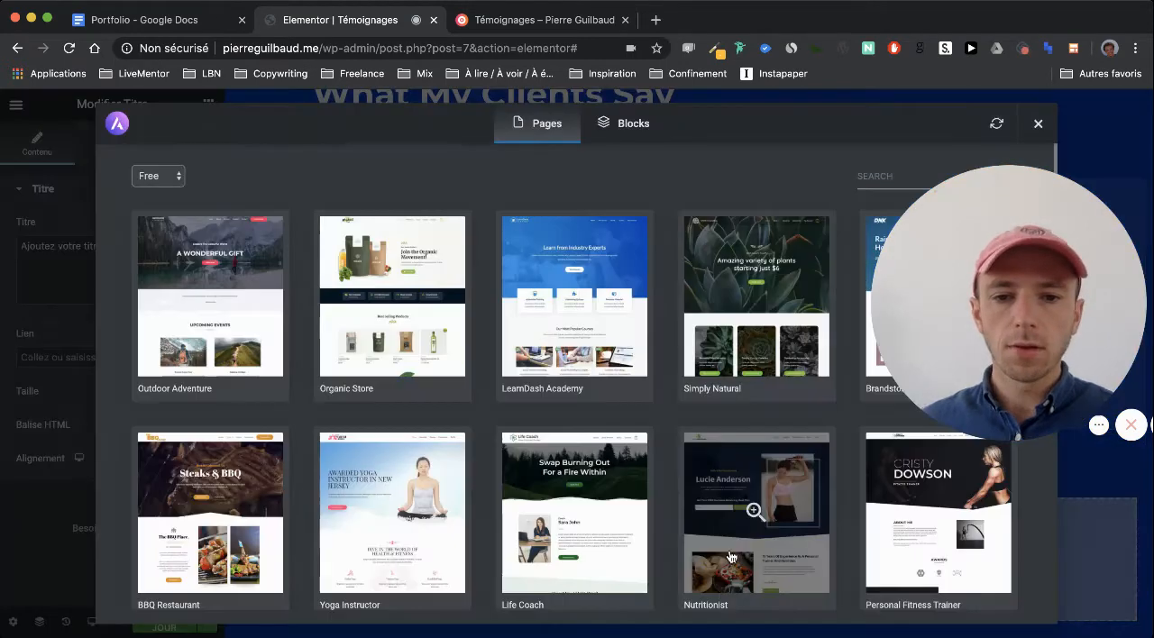
pyautogui.click(621, 127)
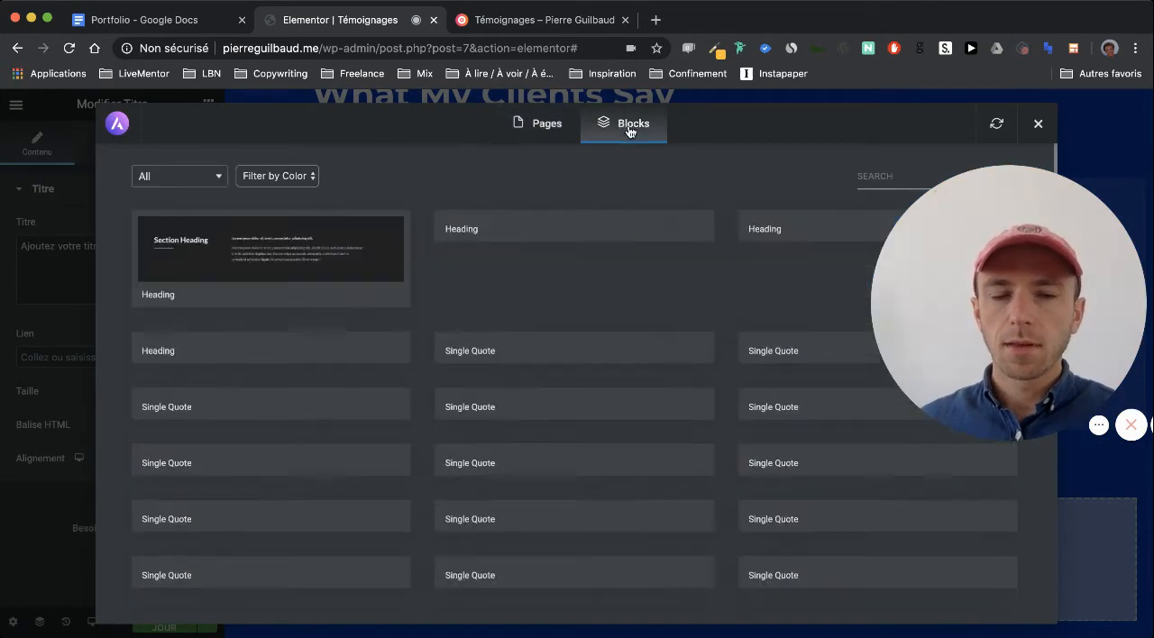
pyautogui.click(172, 184)
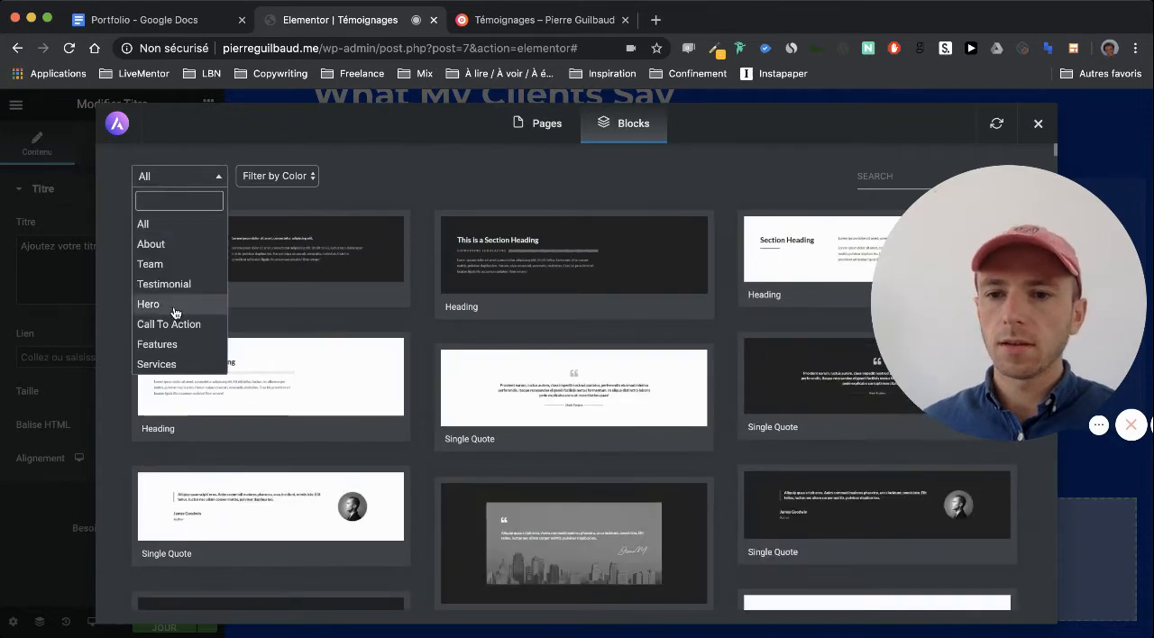
pyautogui.scroll(-3, 172, 309)
pyautogui.click(176, 365)
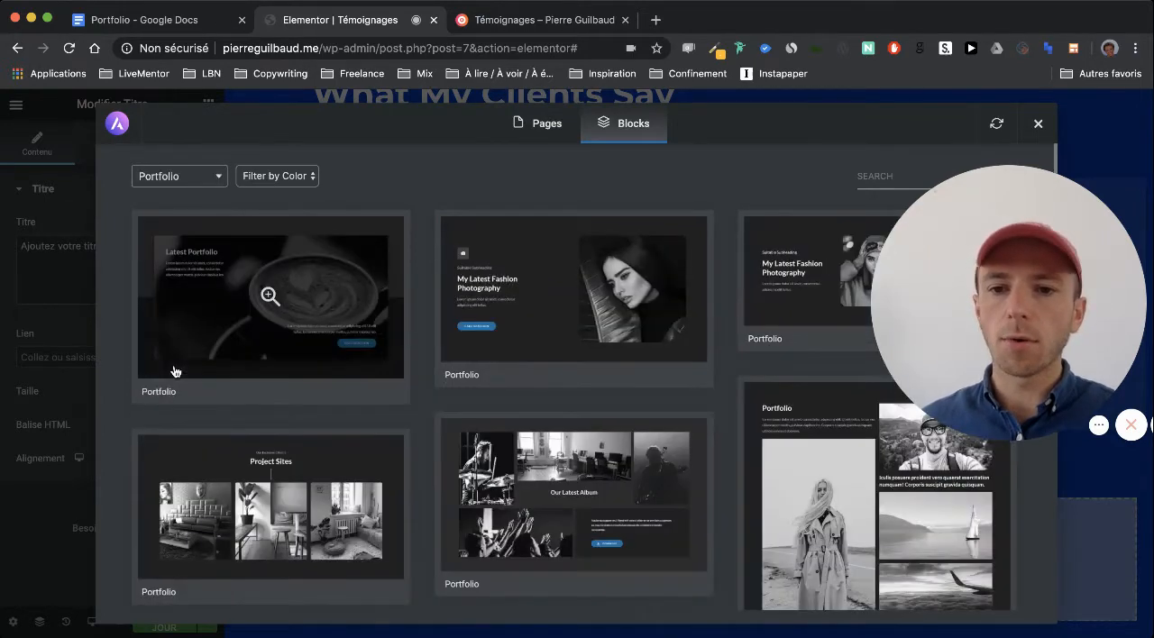
pyautogui.scroll(-3, 397, 263)
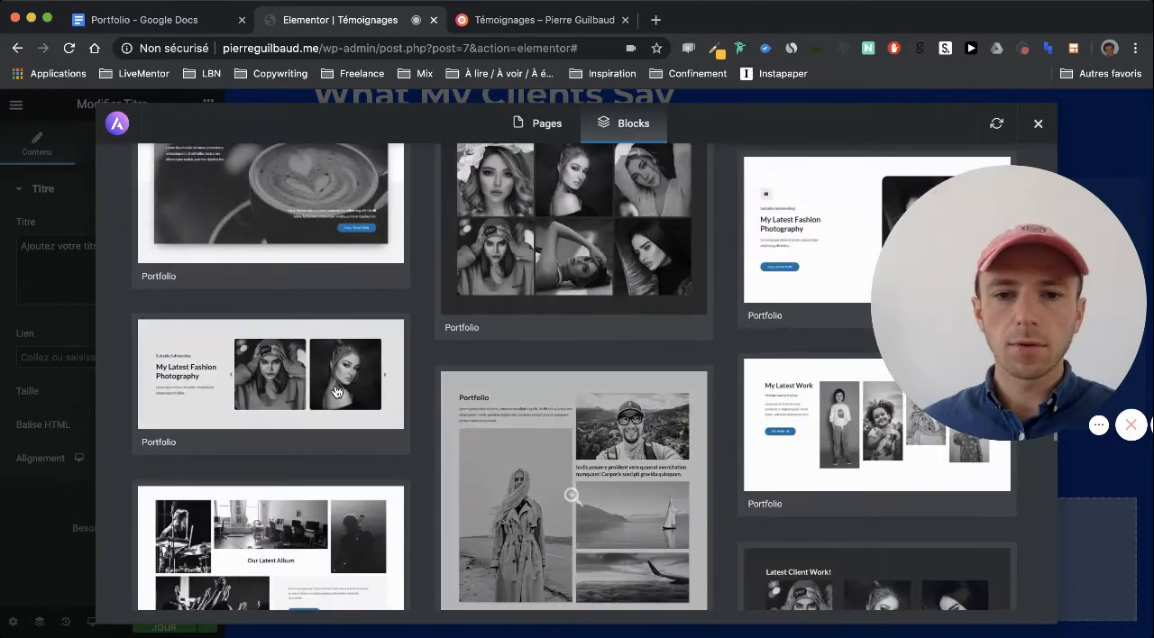
pyautogui.scroll(-3, 541, 405)
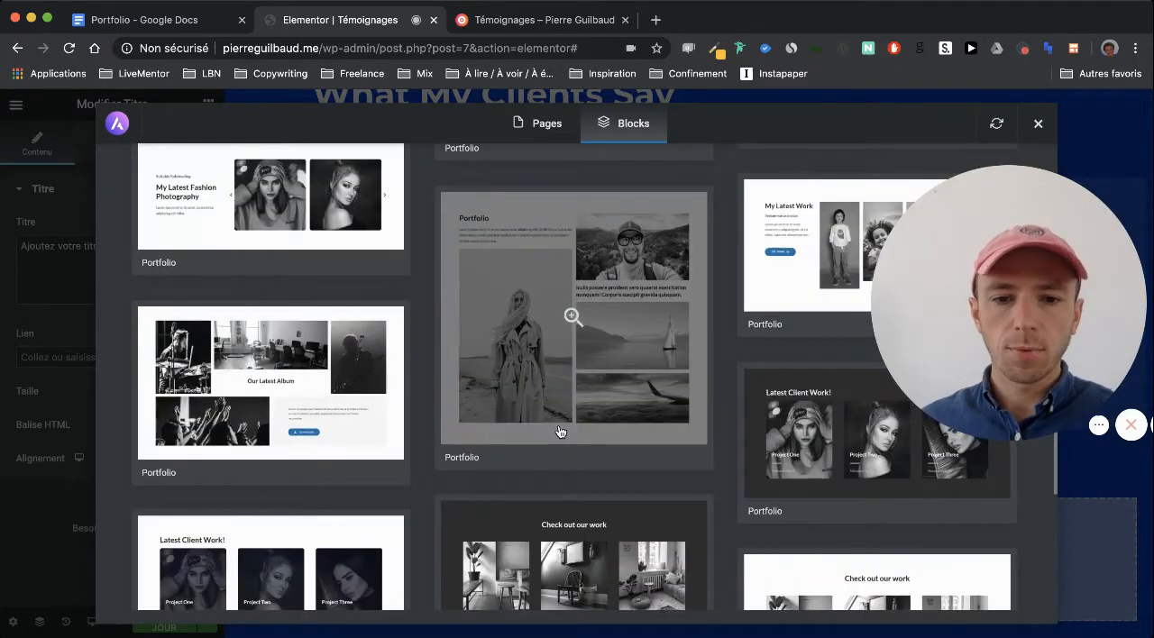
pyautogui.scroll(-3, 566, 431)
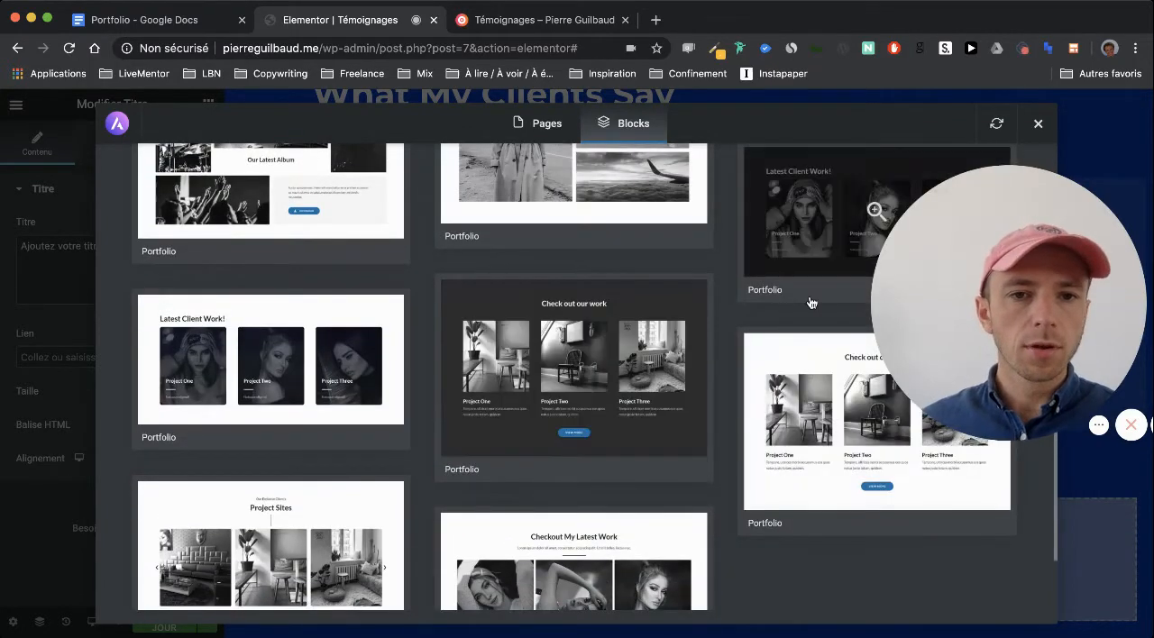
pyautogui.scroll(-2, 542, 462)
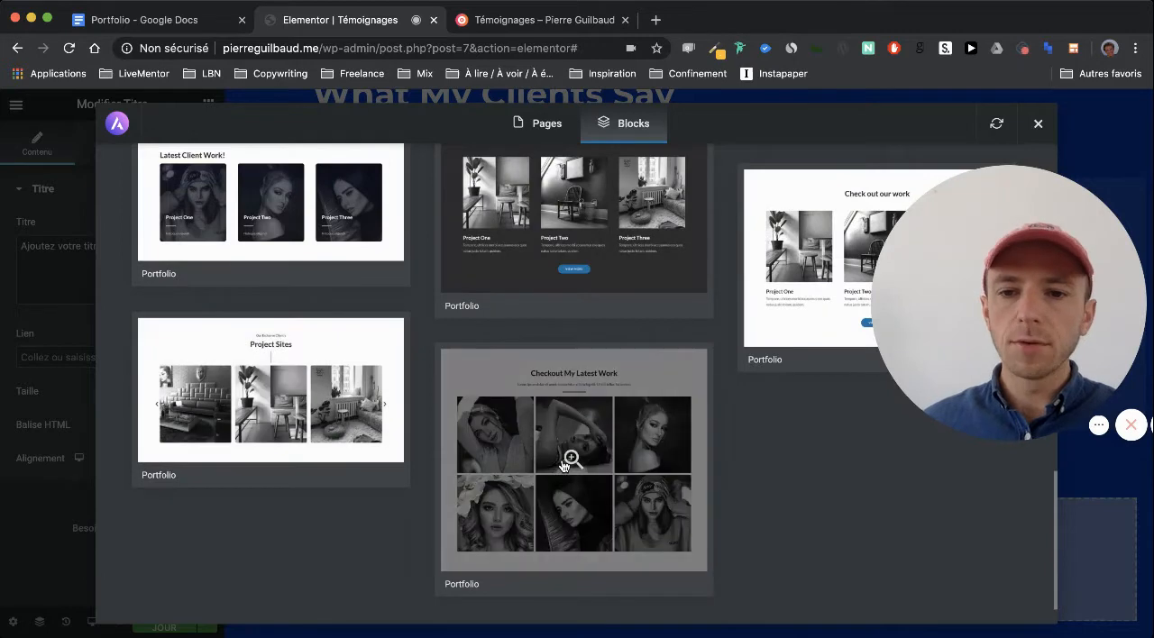
pyautogui.scroll(10, 568, 465)
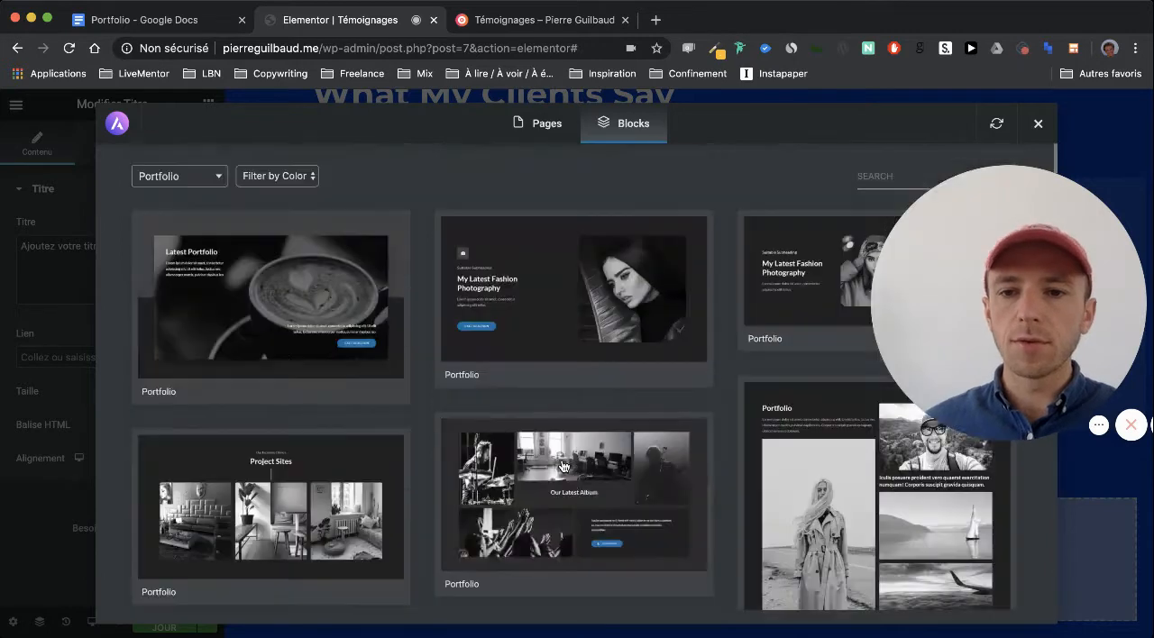
# Import the light "Our Amazing Clients" block with circular logos from the Clients category at the end of the page
pyautogui.click(181, 176)
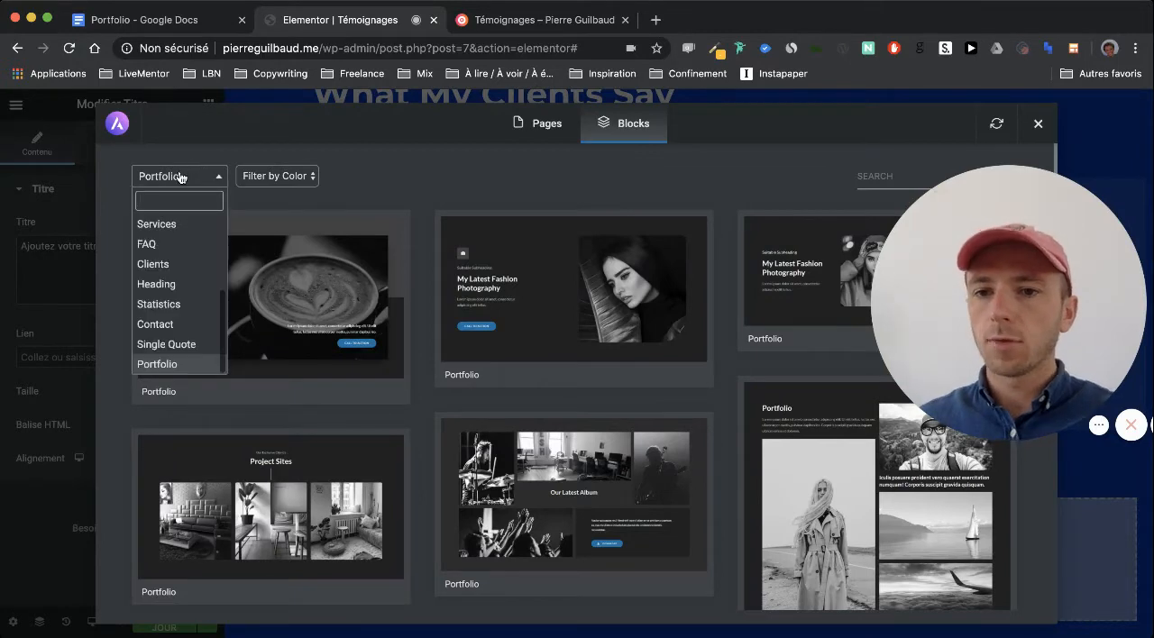
pyautogui.click(188, 263)
pyautogui.scroll(-3, 400, 211)
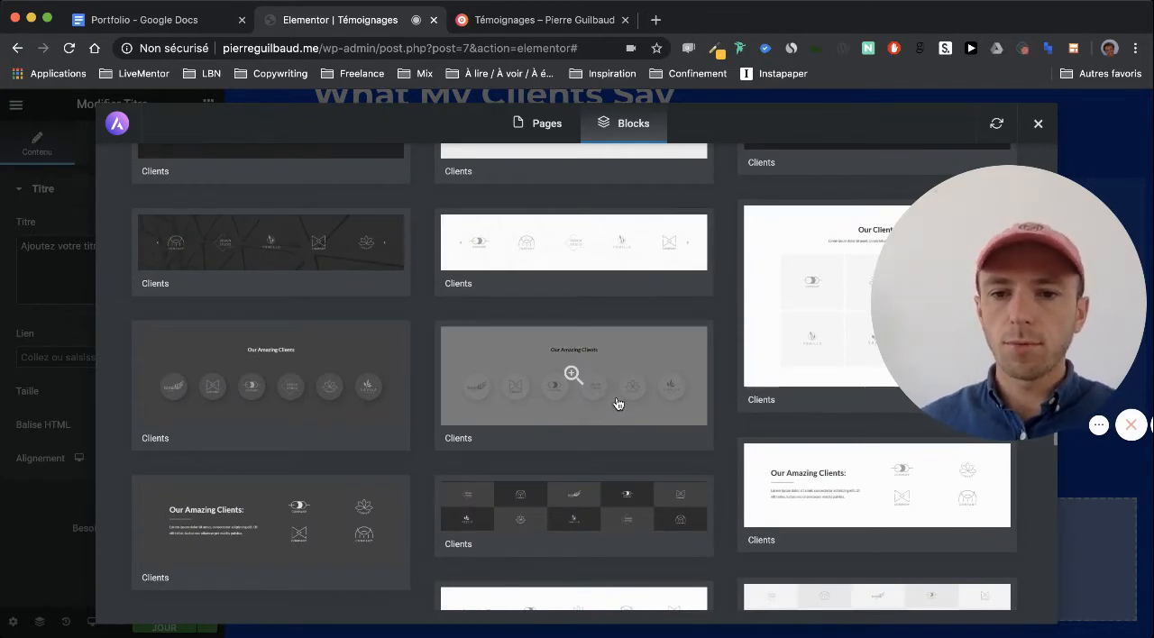
pyautogui.click(618, 403)
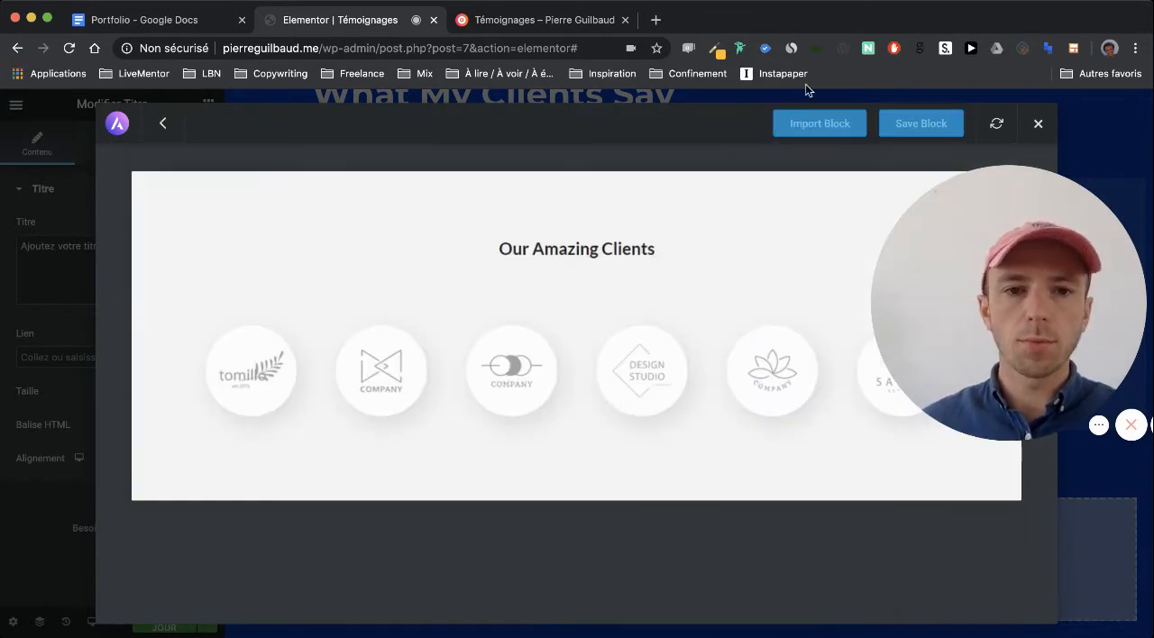
pyautogui.click(819, 132)
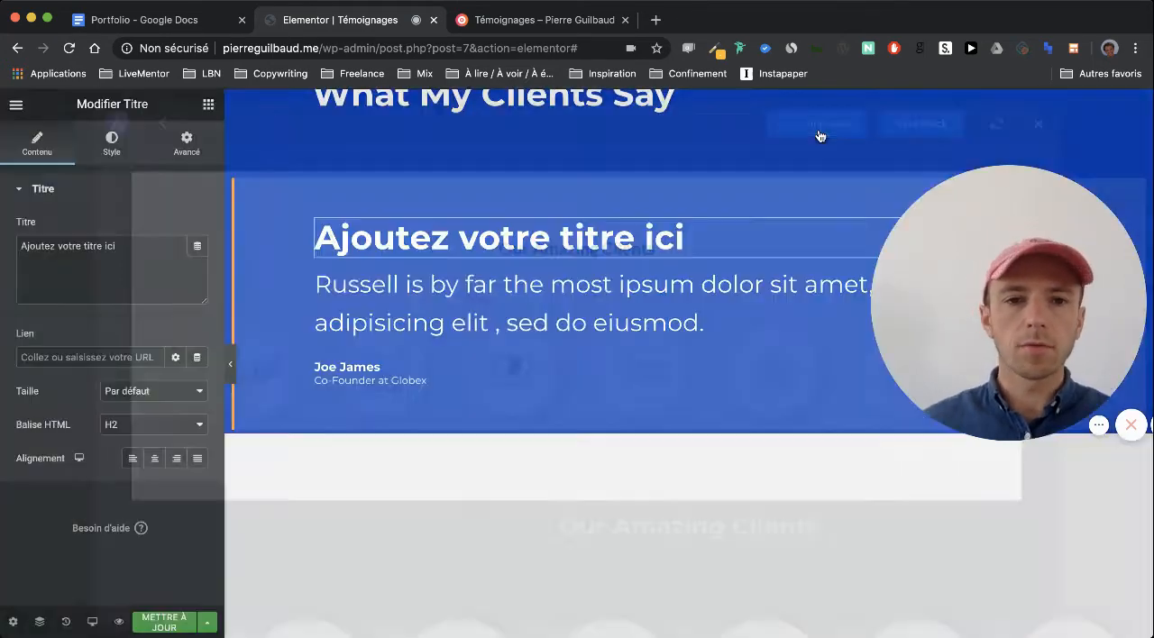
pyautogui.scroll(-1, 732, 332)
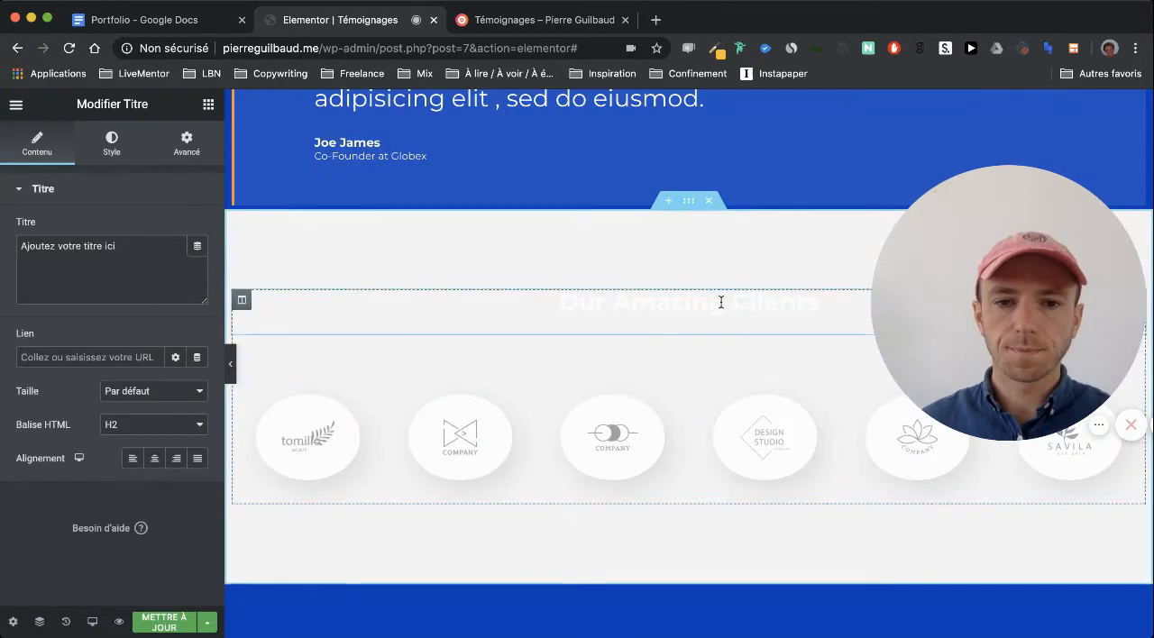
# Delete the "Our Amazing Clients" heading and move the client logo section directly below the "What My Clients Say" section
pyautogui.scroll(1, 721, 303)
pyautogui.rightClick(814, 408)
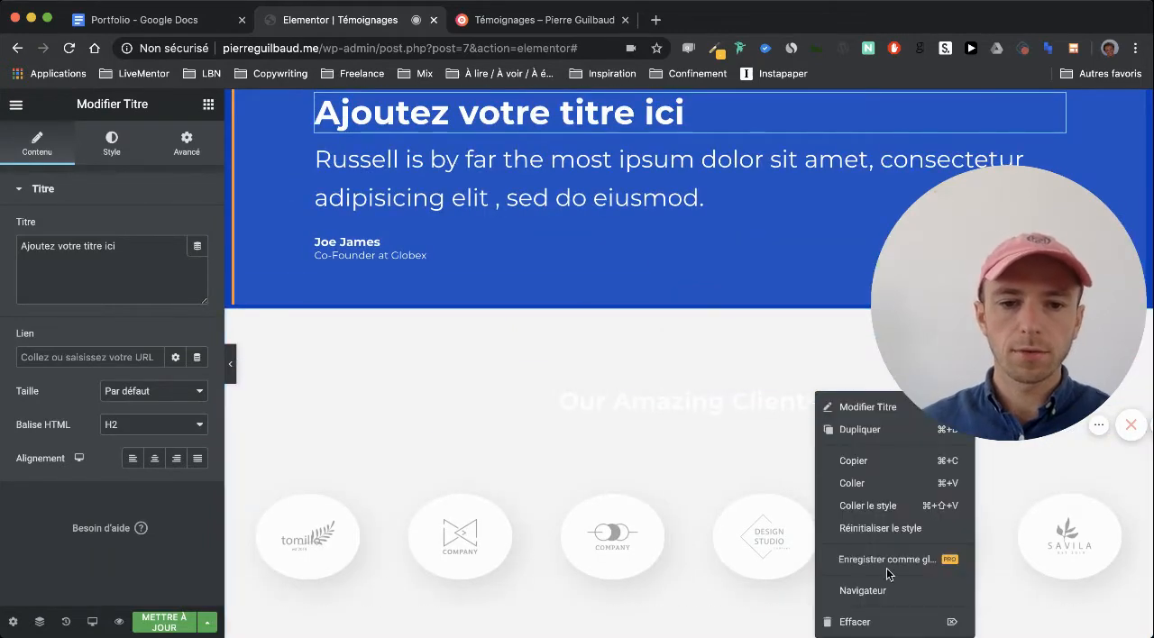
pyautogui.click(888, 624)
pyautogui.scroll(1, 692, 378)
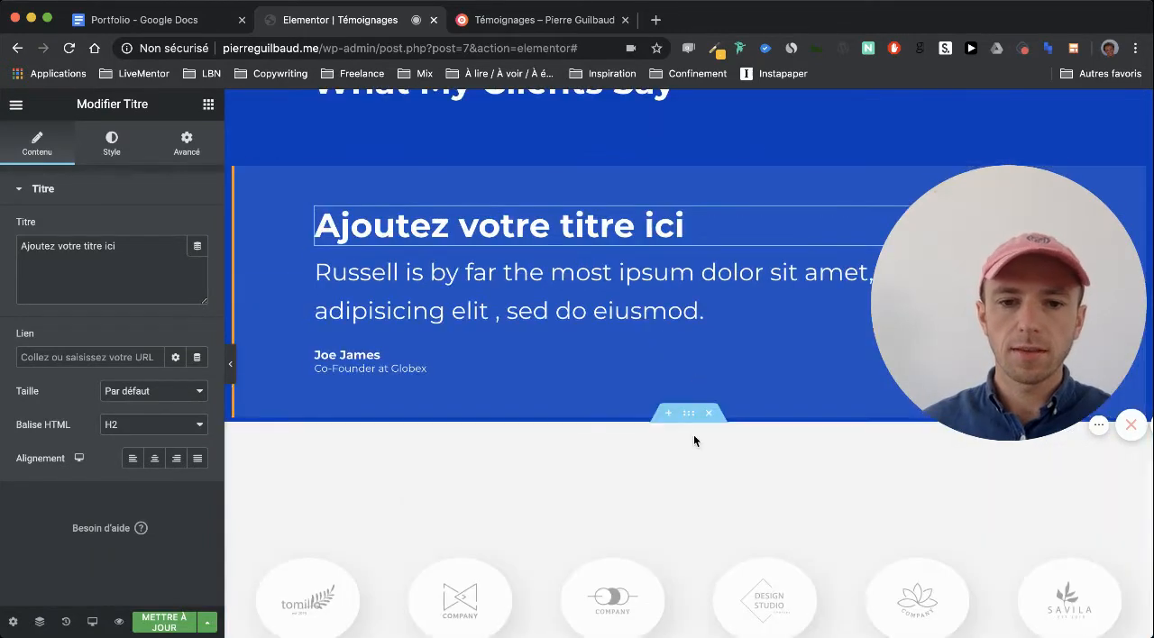
pyautogui.moveTo(691, 425); pyautogui.dragTo(616, 160)
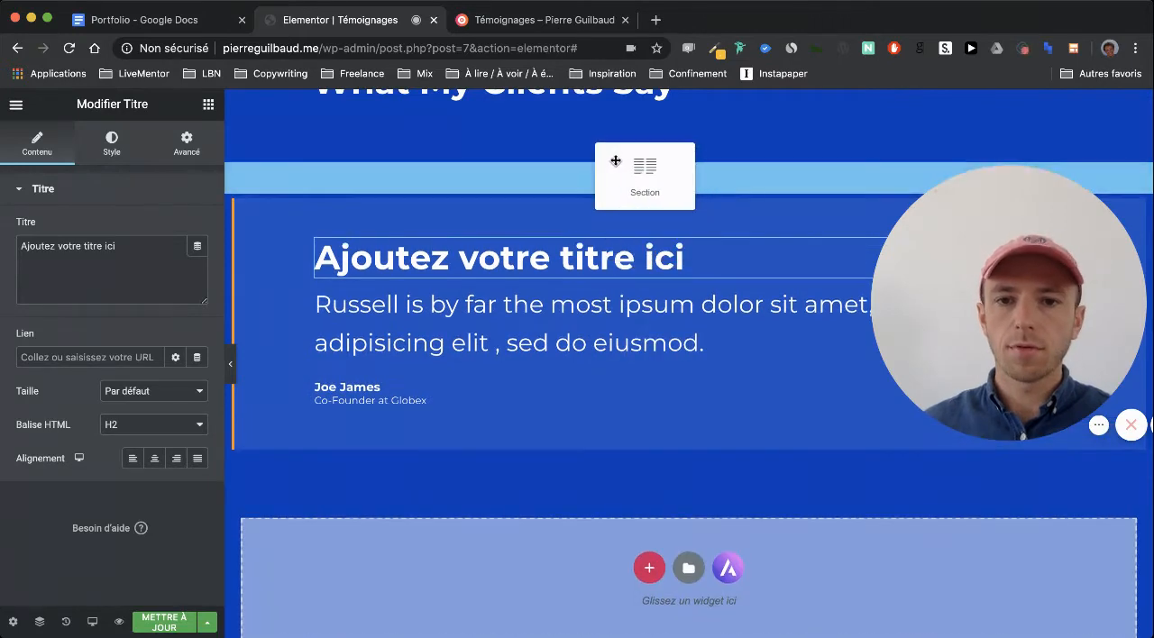
pyautogui.moveTo(643, 209); pyautogui.dragTo(632, 298)
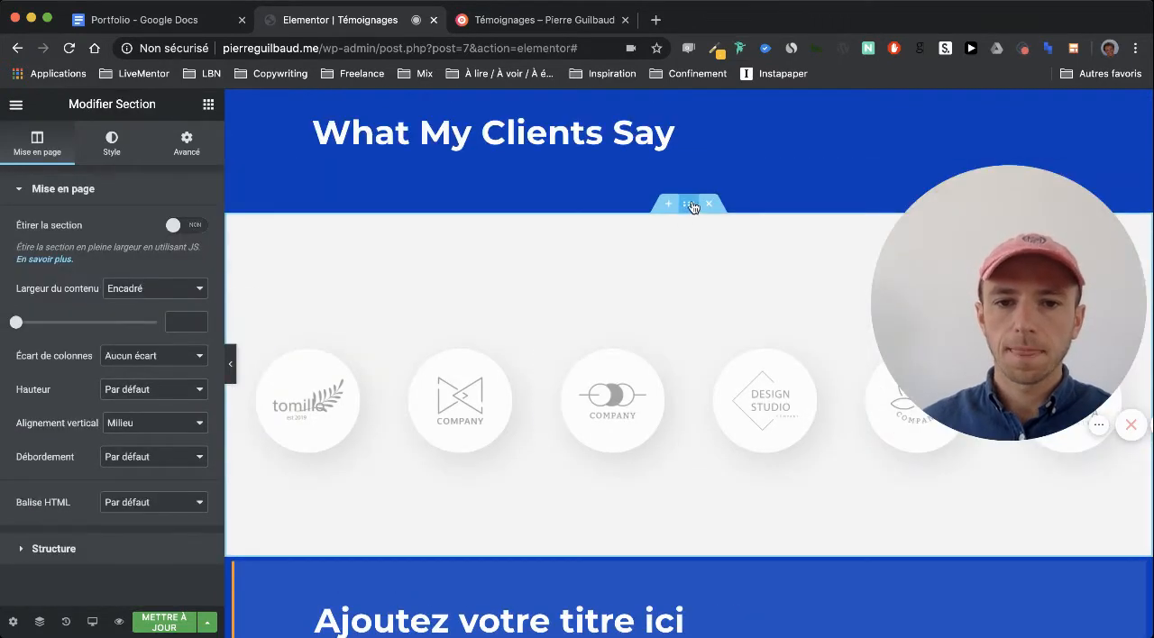
# Clear the background colour of the client logo section
pyautogui.click(111, 145)
pyautogui.click(176, 298)
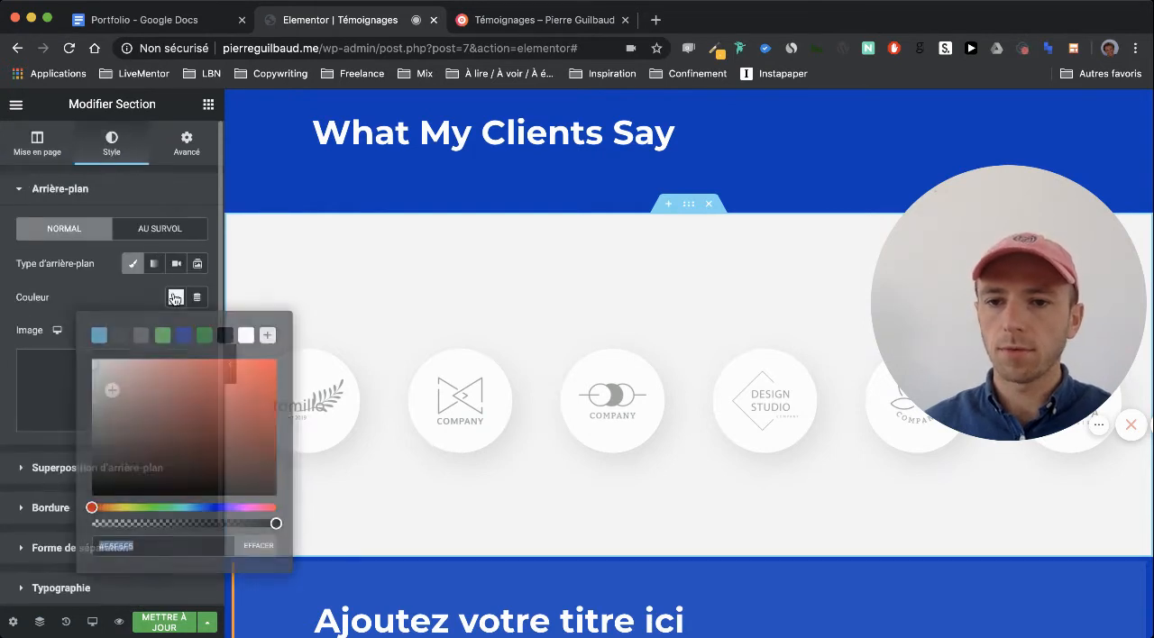
pyautogui.click(257, 547)
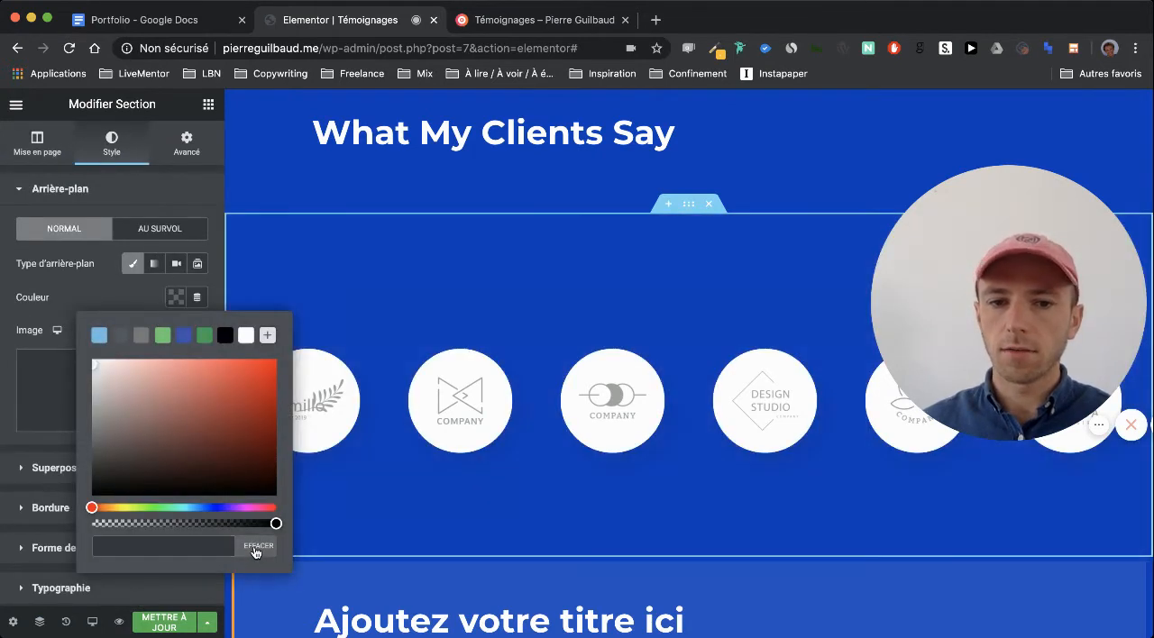
pyautogui.click(125, 291)
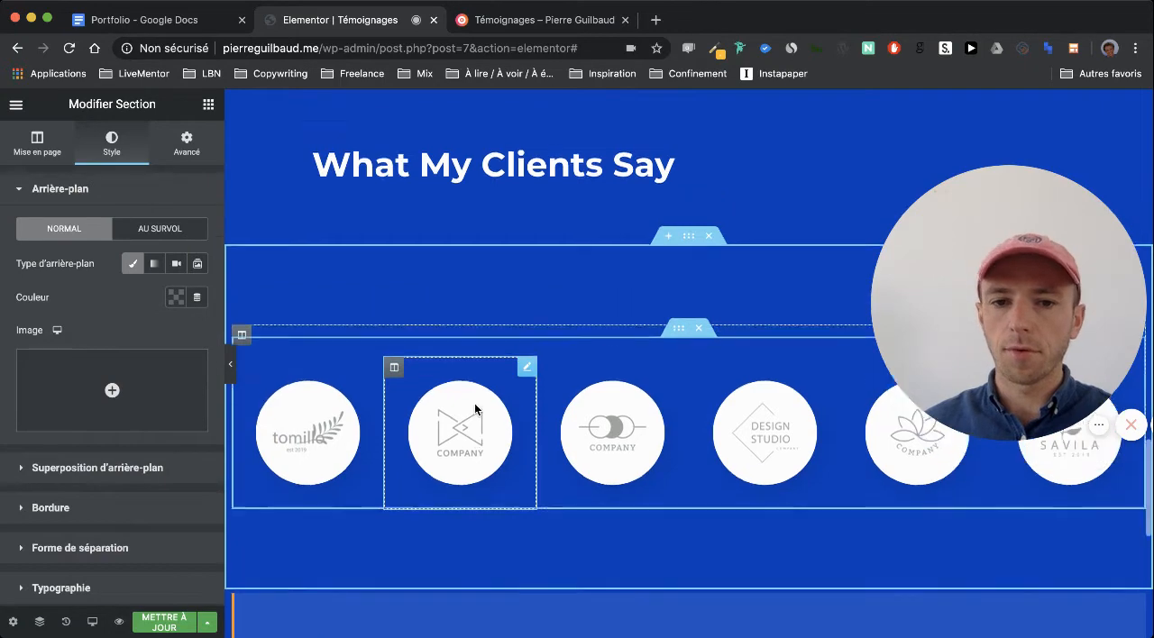
# Save the page with the restyled client logo section and return to the page header
pyautogui.scroll(-6, 475, 409)
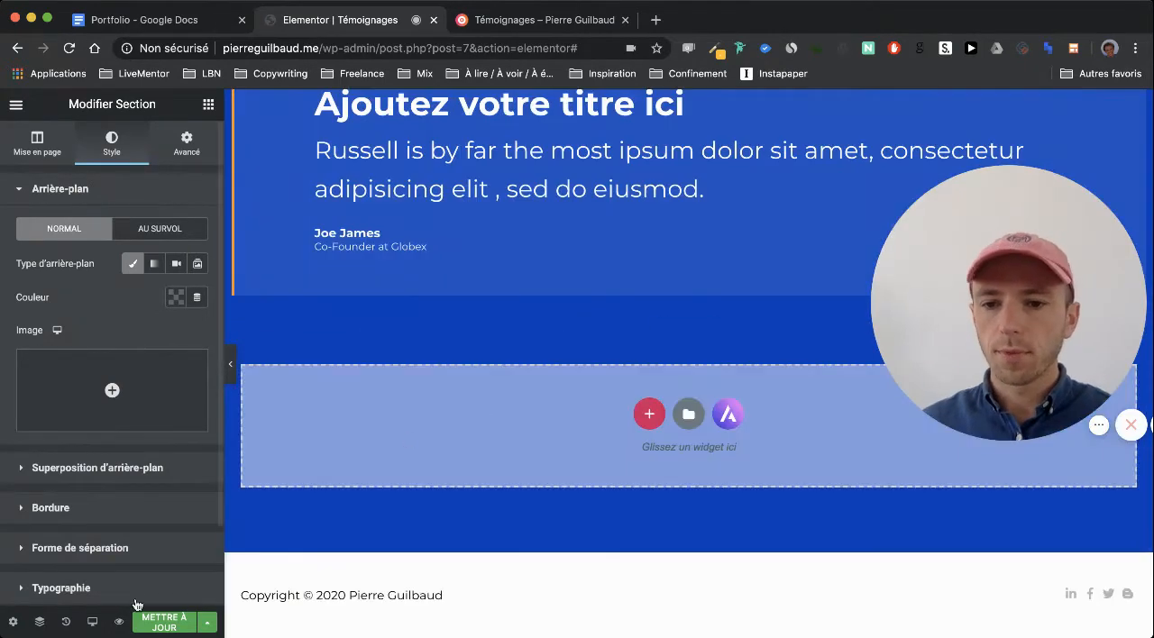
pyautogui.click(185, 613)
pyautogui.scroll(8, 394, 466)
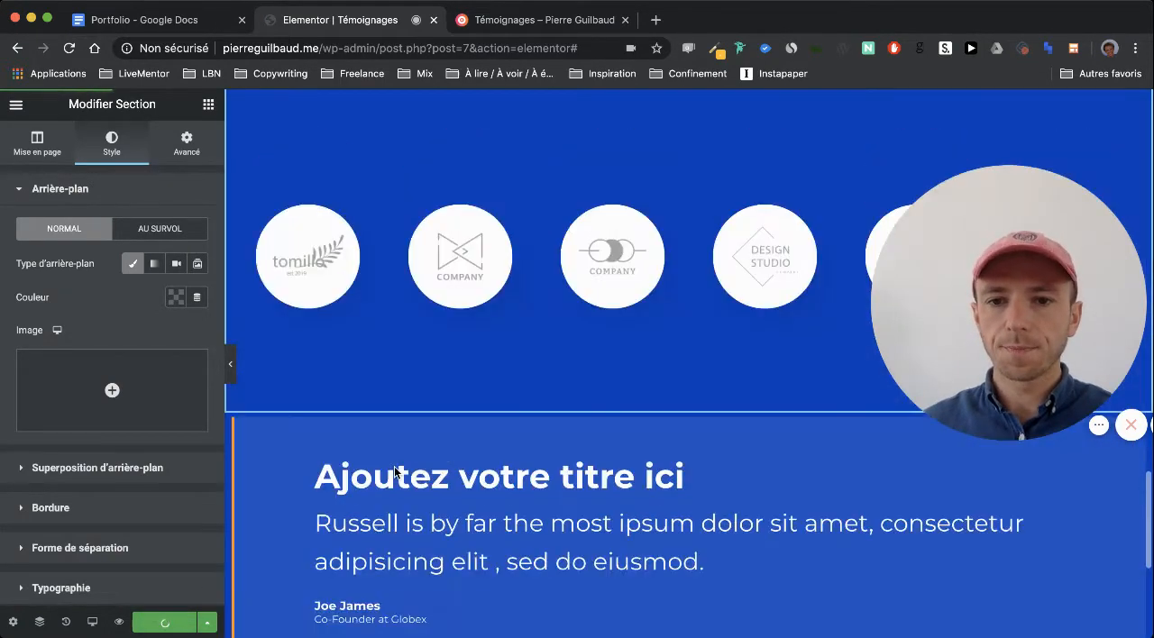
pyautogui.scroll(10, 394, 466)
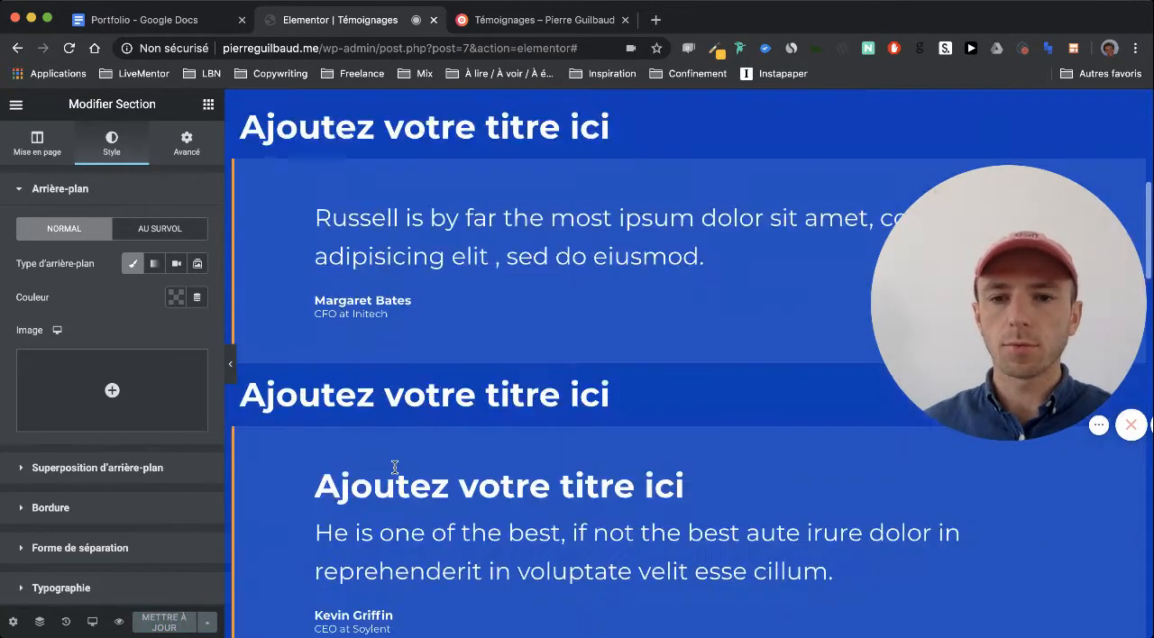
pyautogui.scroll(5, 394, 471)
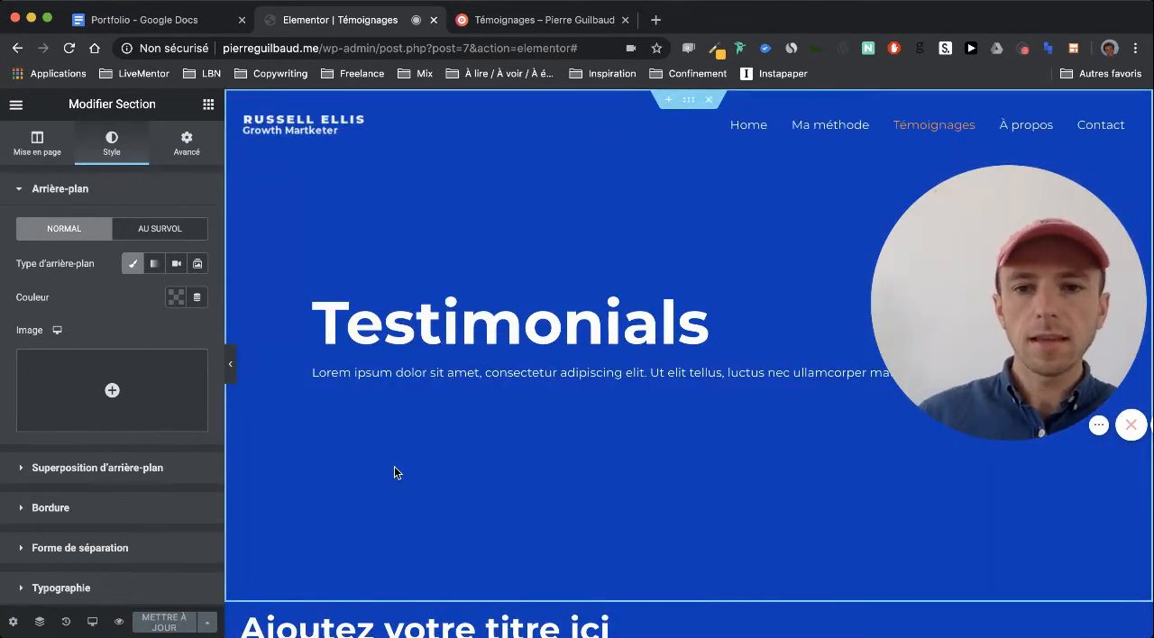
# Replace the "Testimonials" page heading with "Ils me font confiance", copied from the Portfolio document in Google Docs
pyautogui.click(144, 22)
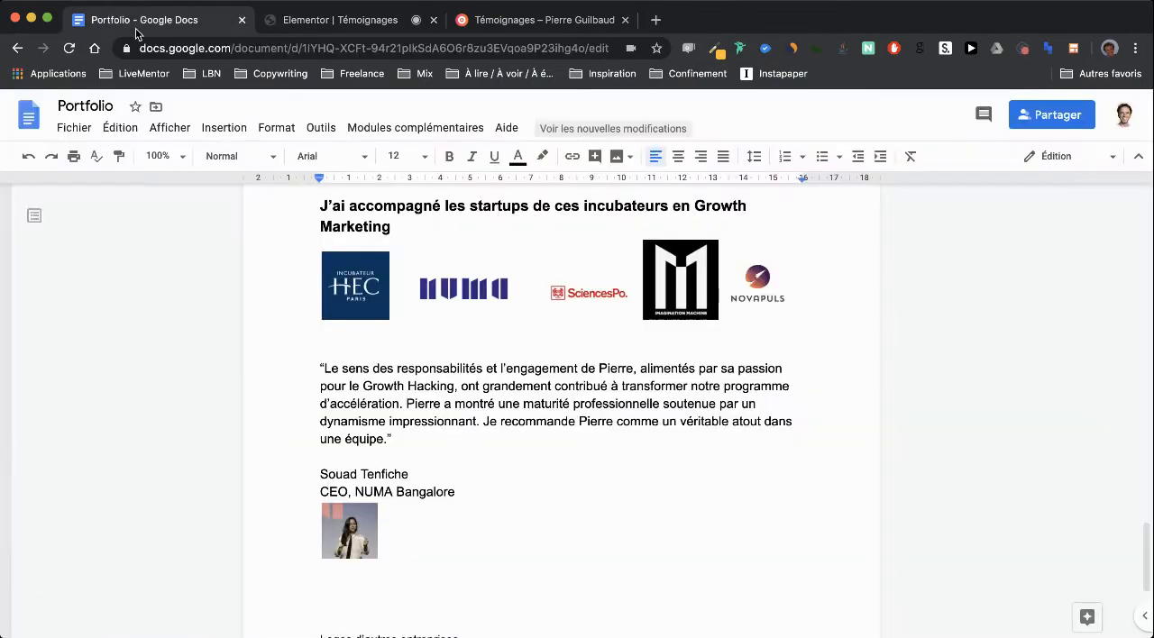
pyautogui.scroll(10, 311, 407)
pyautogui.scroll(15, 310, 407)
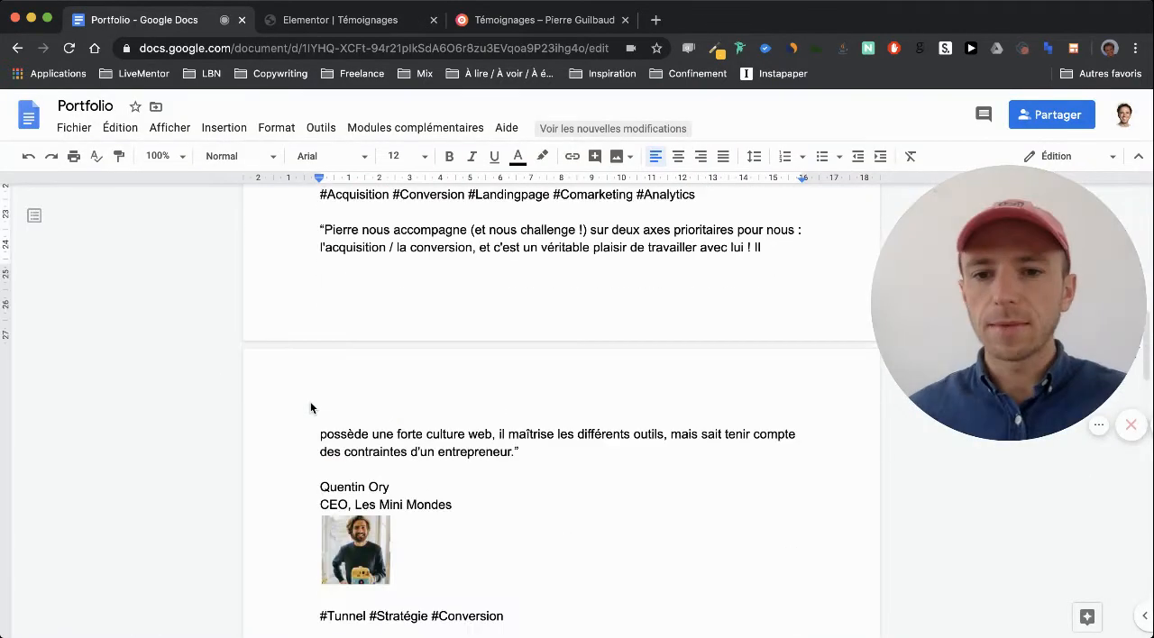
pyautogui.scroll(-3, 310, 407)
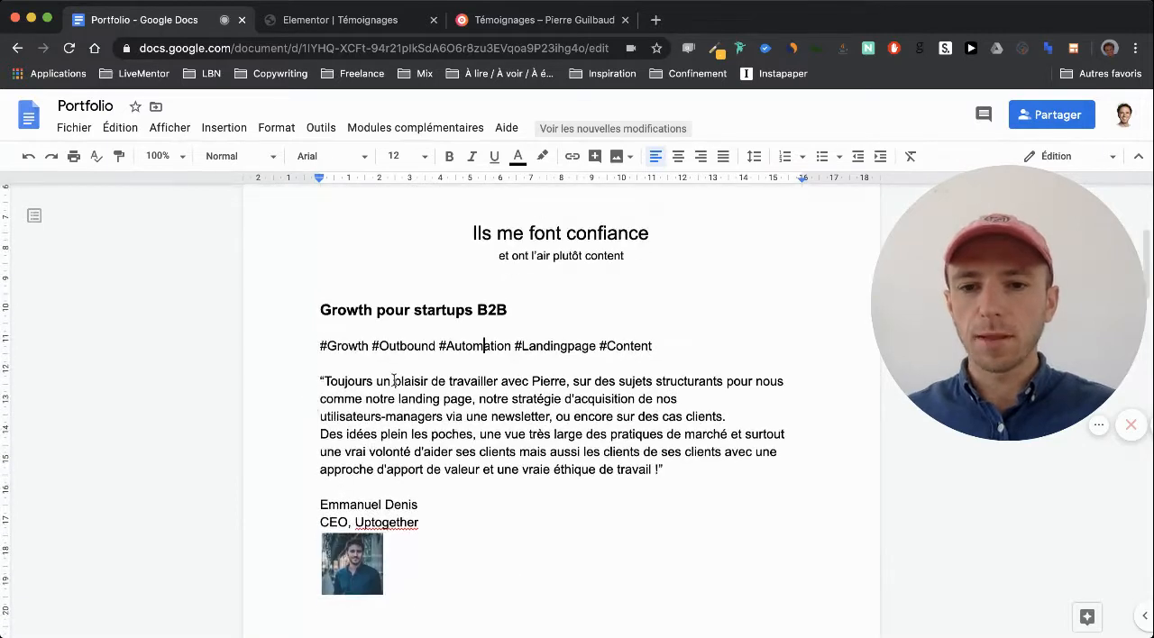
pyautogui.moveTo(651, 234); pyautogui.dragTo(478, 225)
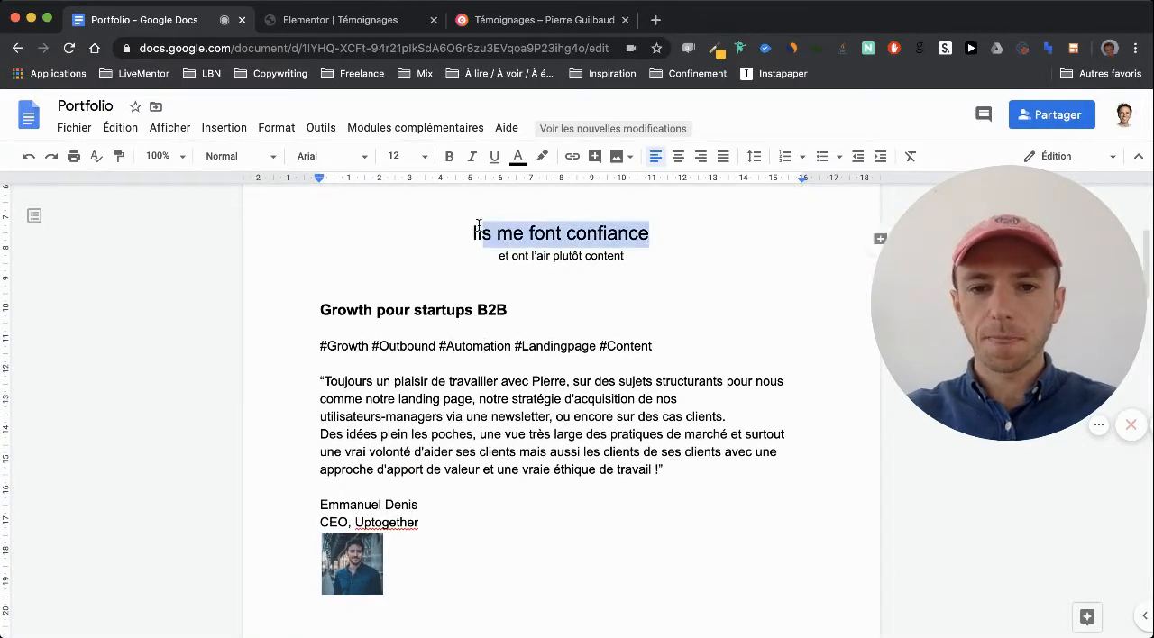
pyautogui.click(352, 20)
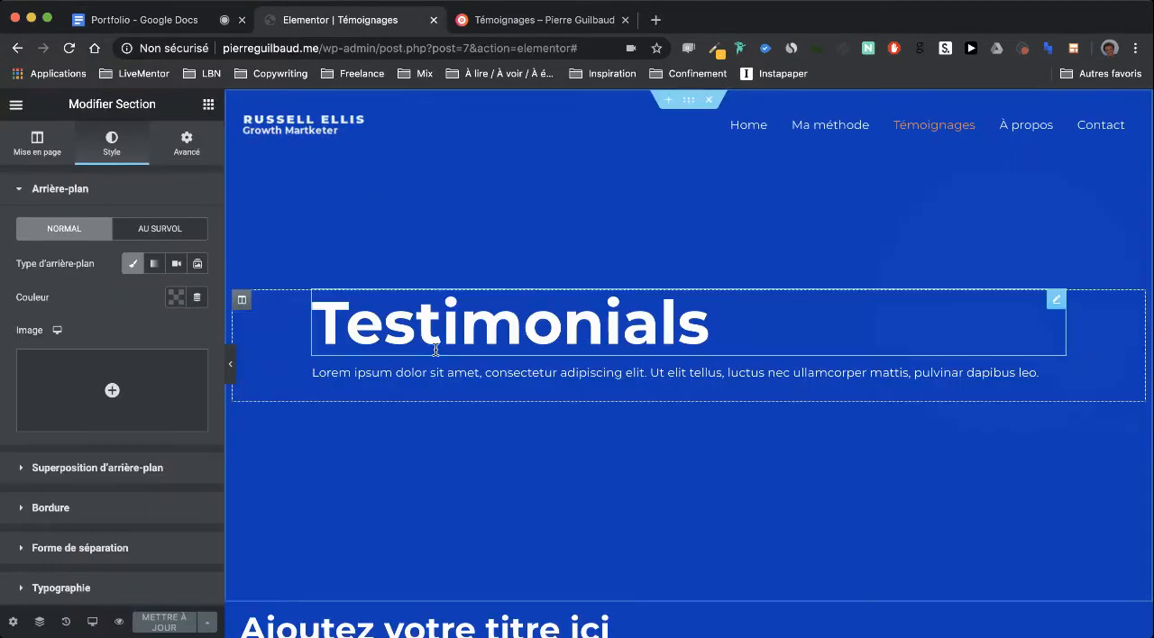
pyautogui.click(441, 333)
pyautogui.tripleClick(90, 268)
pyautogui.write('Ils me font confiance')
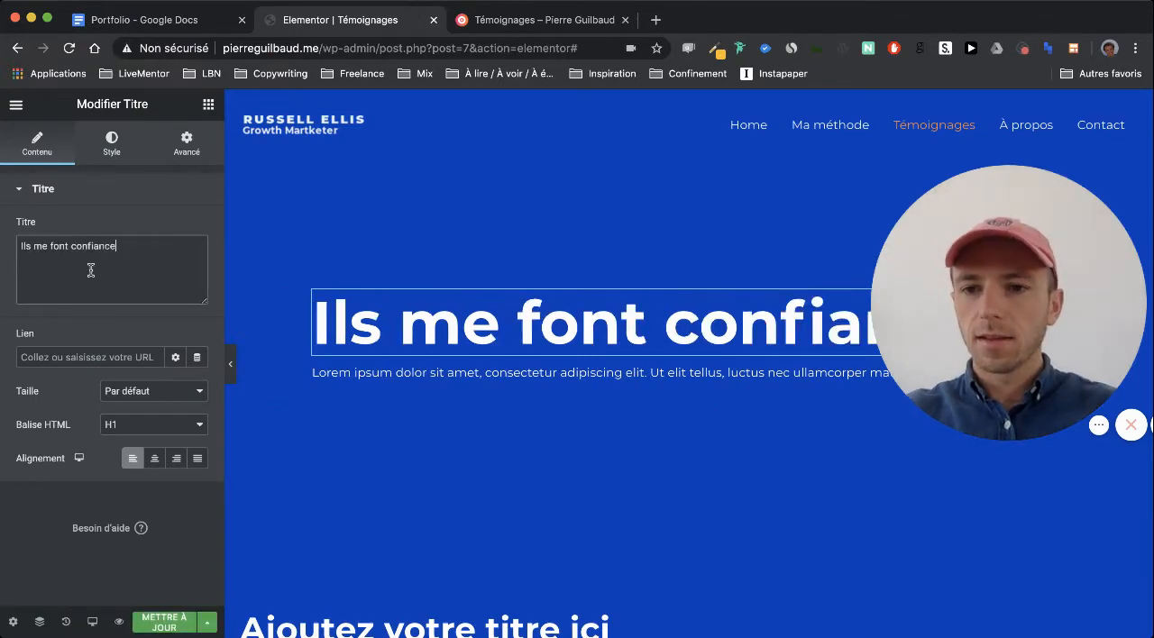
# Replace the lorem ipsum text below the page heading with "et ont l'air plutôt content" from the Portfolio document
pyautogui.click(197, 25)
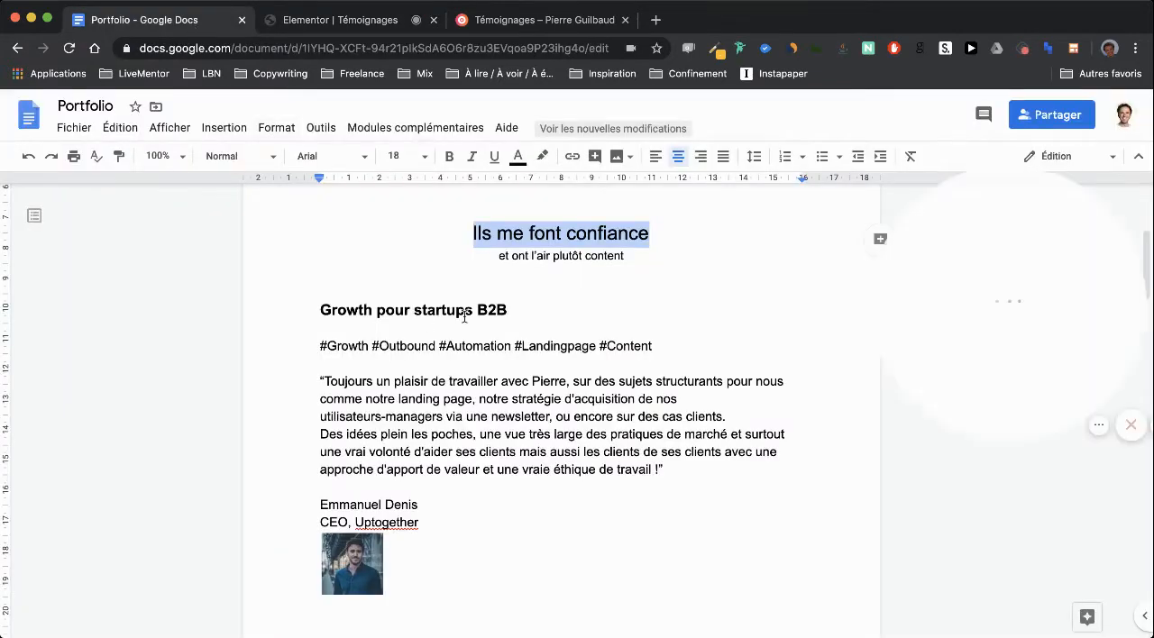
pyautogui.tripleClick(559, 257)
pyautogui.press('super+c')
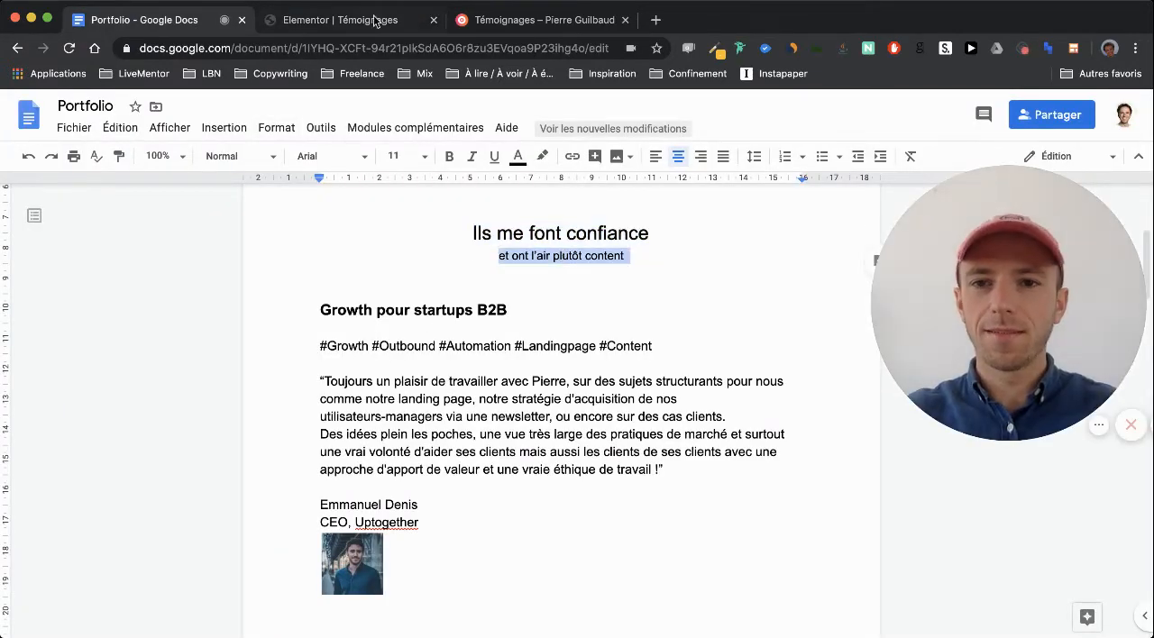
pyautogui.click(376, 20)
pyautogui.click(415, 374)
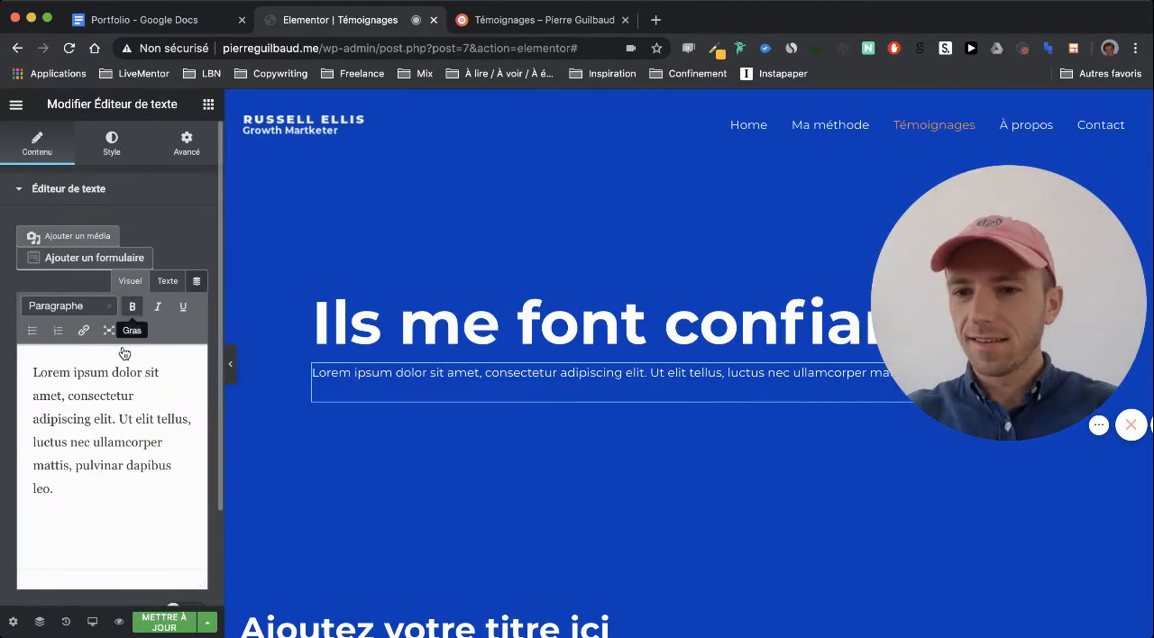
pyautogui.click(168, 282)
pyautogui.moveTo(104, 433); pyautogui.dragTo(24, 359)
pyautogui.press('super+v')
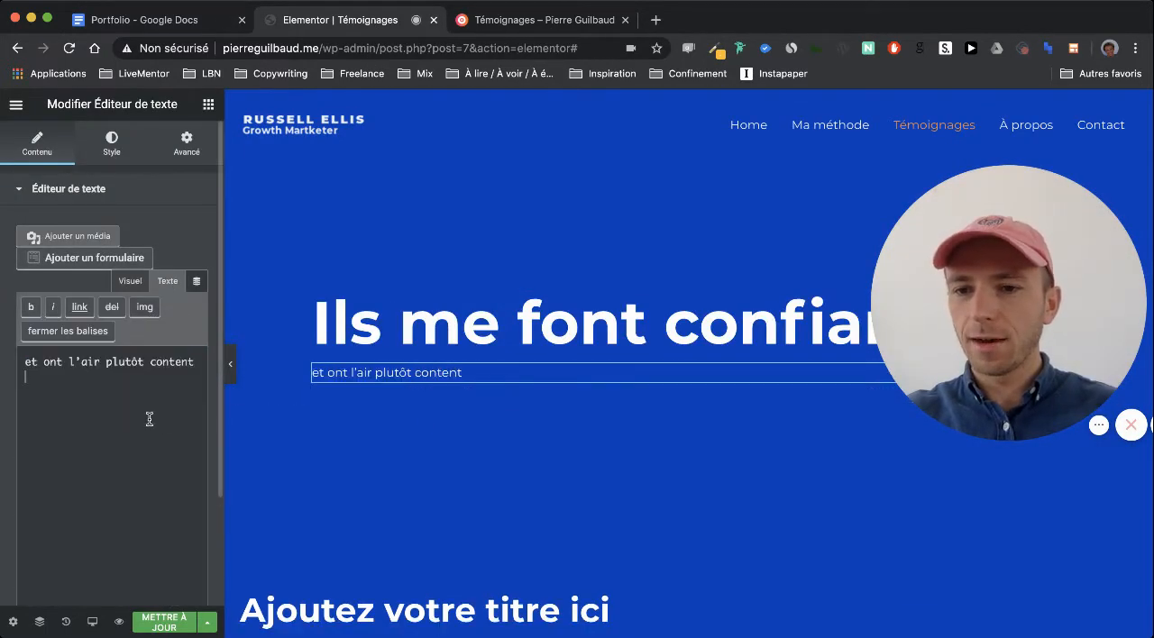
# Set the first testimonial group's title to "Growth pour startups B2B", copied from the Portfolio document
pyautogui.scroll(-5, 399, 379)
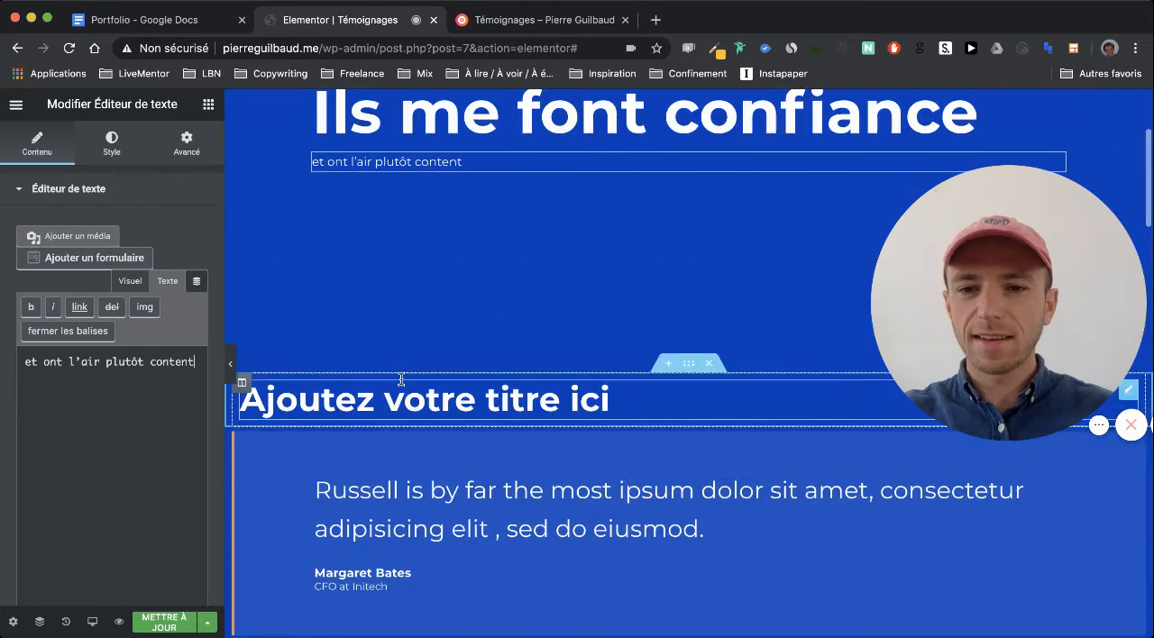
pyautogui.click(170, 23)
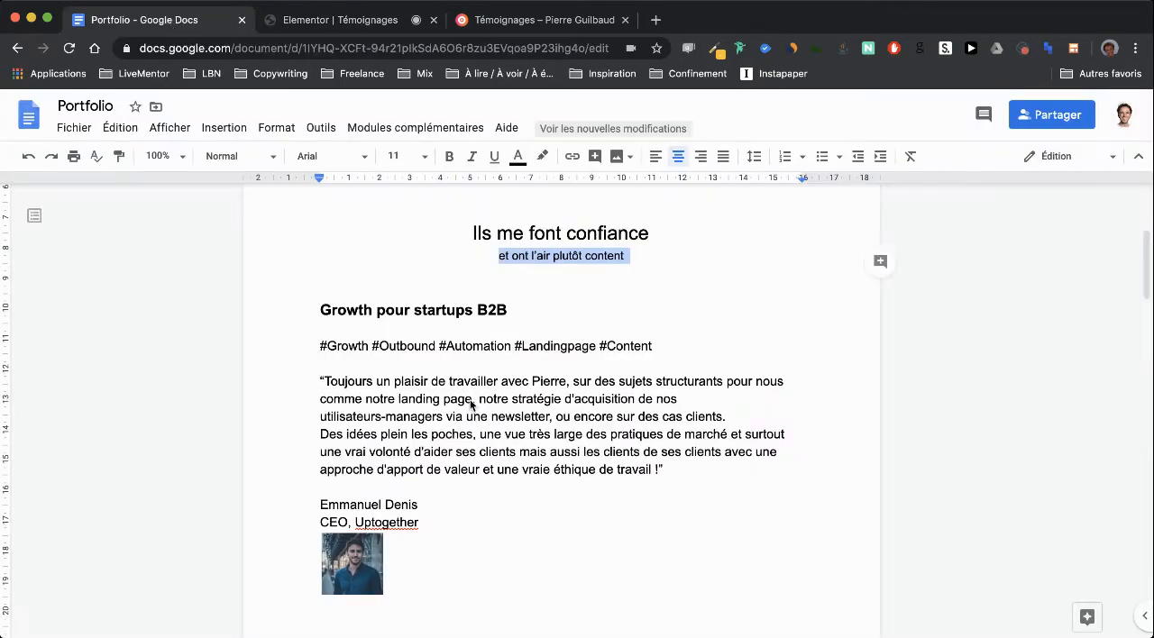
pyautogui.tripleClick(368, 311)
pyautogui.press('super+c')
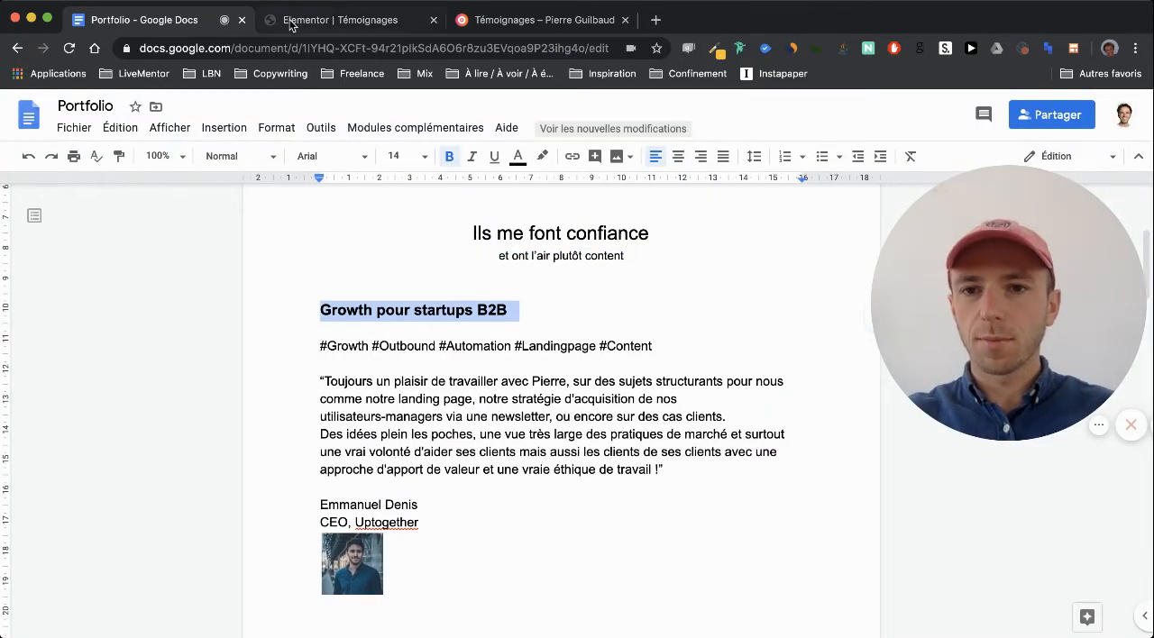
pyautogui.click(291, 25)
pyautogui.click(400, 397)
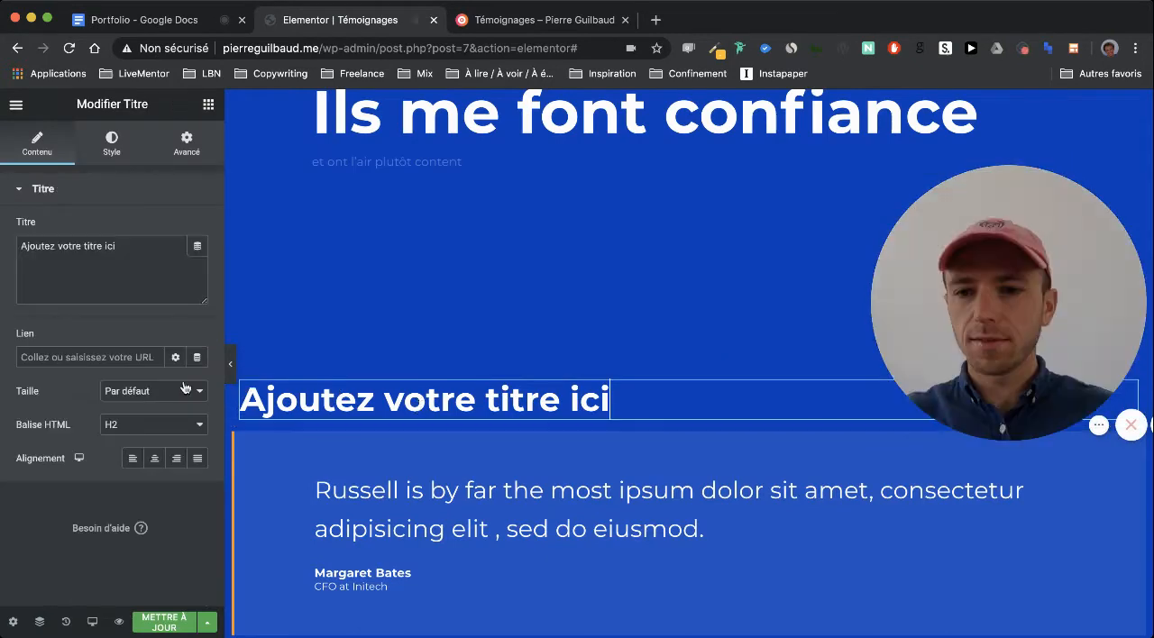
pyautogui.tripleClick(137, 245)
pyautogui.press('super+v')
# Add a heading inside the first testimonial box above the quote, reading "#Growth #Outbound #Automation #Landingpage #Content" from the Portfolio document, and save the page
pyautogui.click(203, 21)
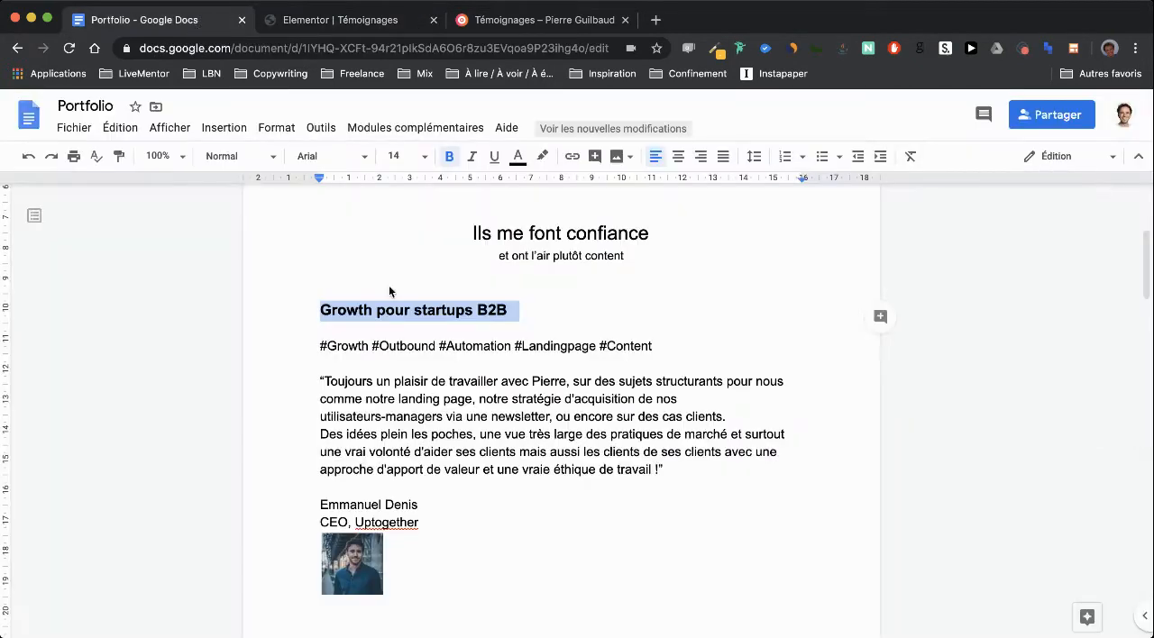
pyautogui.tripleClick(352, 346)
pyautogui.hotkey('ctrl', 'c')
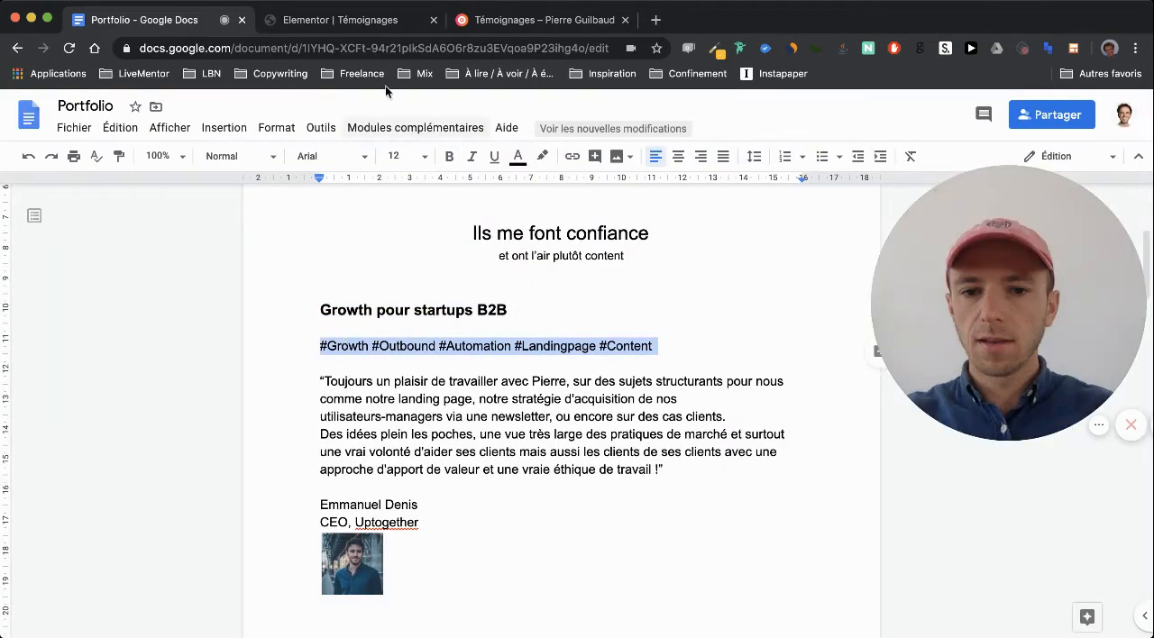
pyautogui.click(354, 23)
pyautogui.scroll(-2, 397, 330)
pyautogui.scroll(-2, 410, 399)
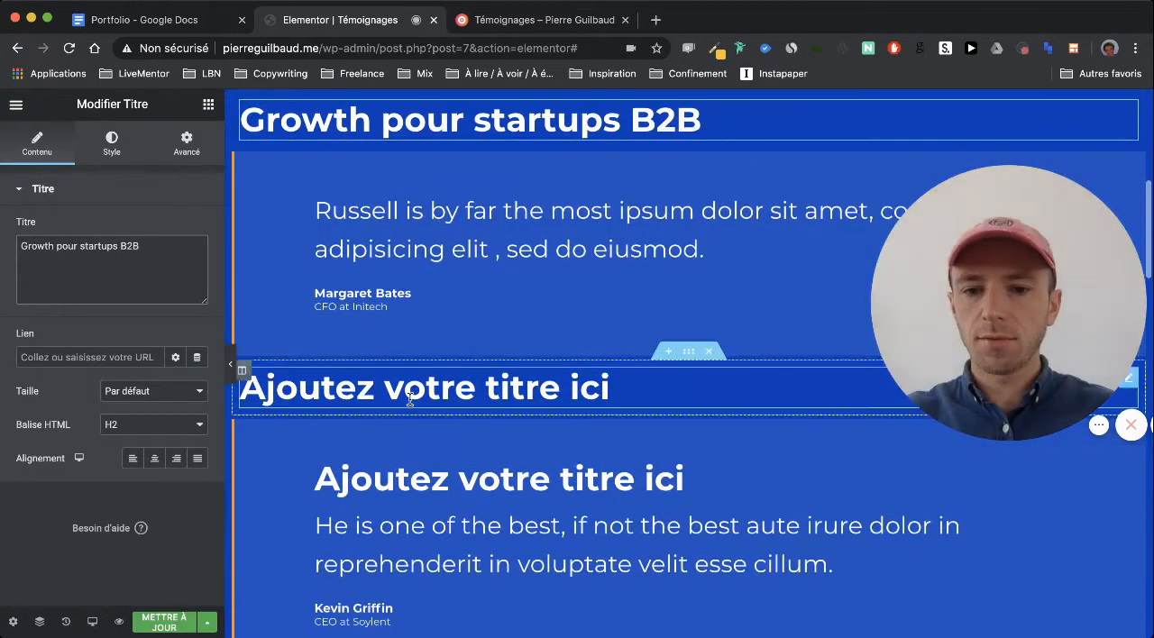
pyautogui.scroll(1, 400, 476)
pyautogui.click(210, 105)
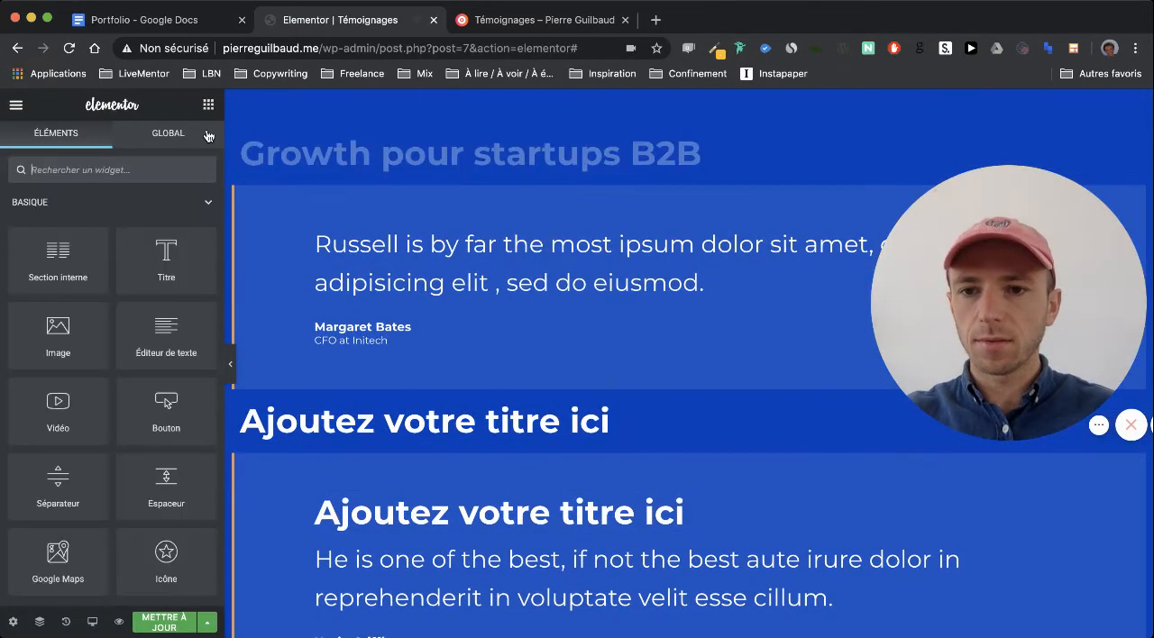
pyautogui.moveTo(402, 240); pyautogui.dragTo(400, 227)
pyautogui.tripleClick(151, 269)
pyautogui.hotkey('ctrl', 'v')
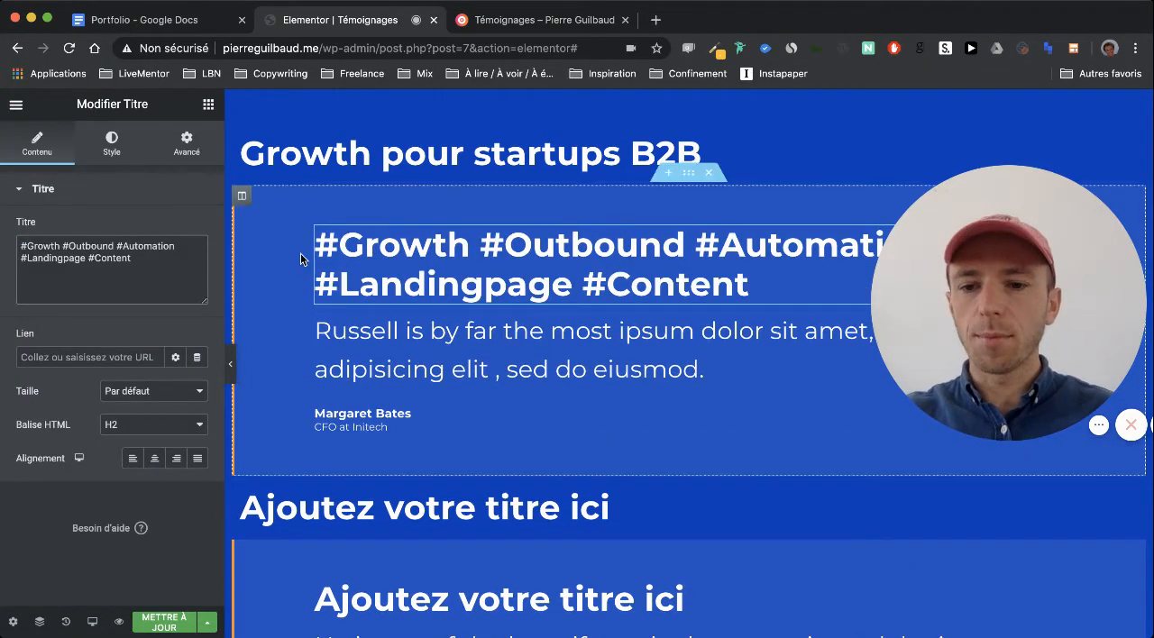
pyautogui.click(178, 619)
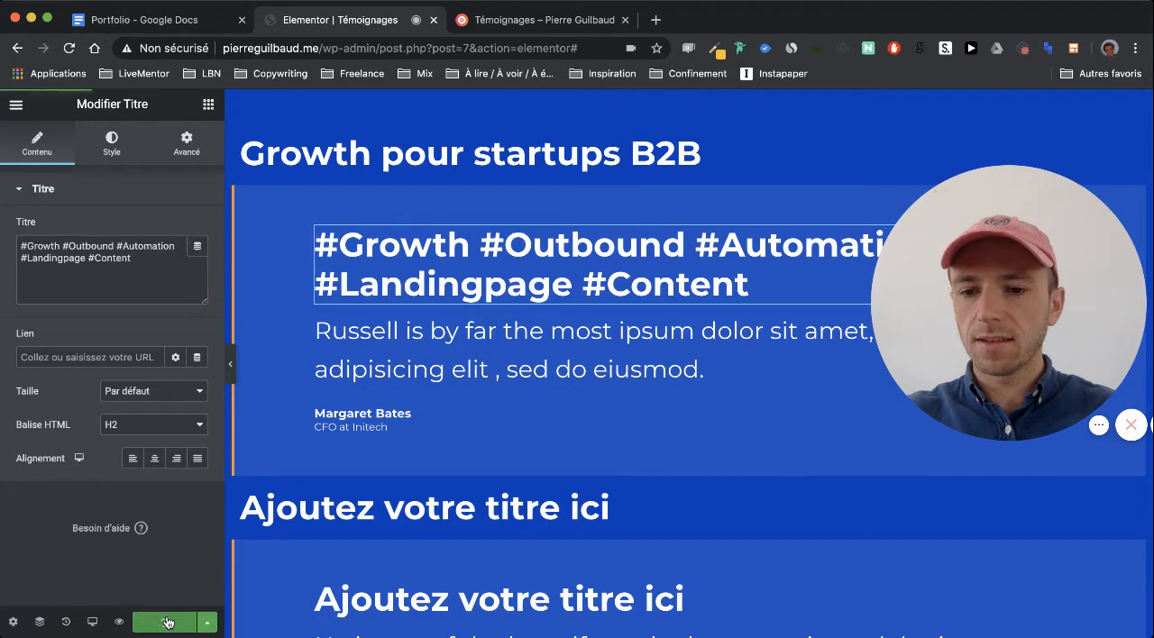
# Replace the first testimonial's quote with the "Toujours un plaisir de travailler" text from the Portfolio document, without quotation marks
pyautogui.click(184, 18)
pyautogui.scroll(-2, 405, 350)
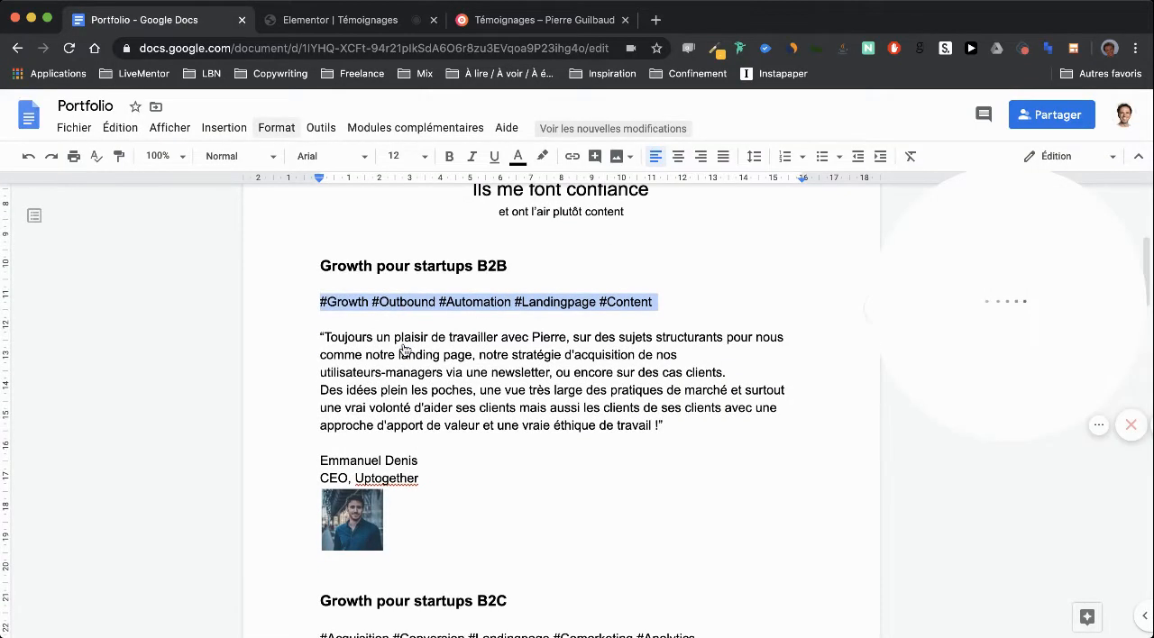
pyautogui.moveTo(326, 337); pyautogui.dragTo(435, 371)
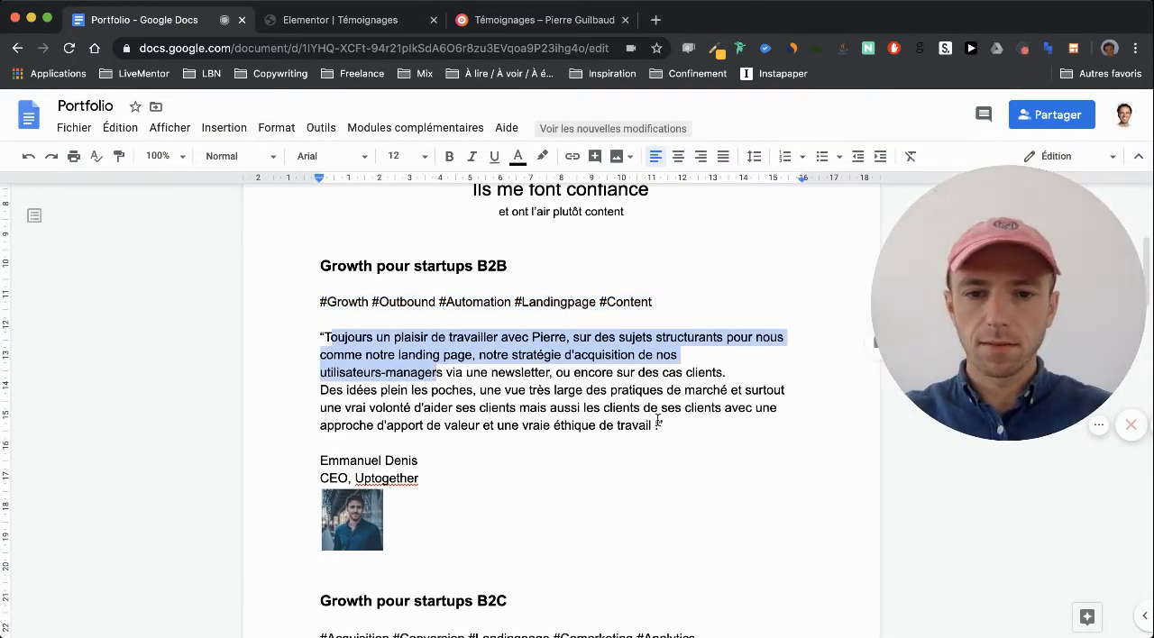
pyautogui.moveTo(658, 421); pyautogui.dragTo(366, 336)
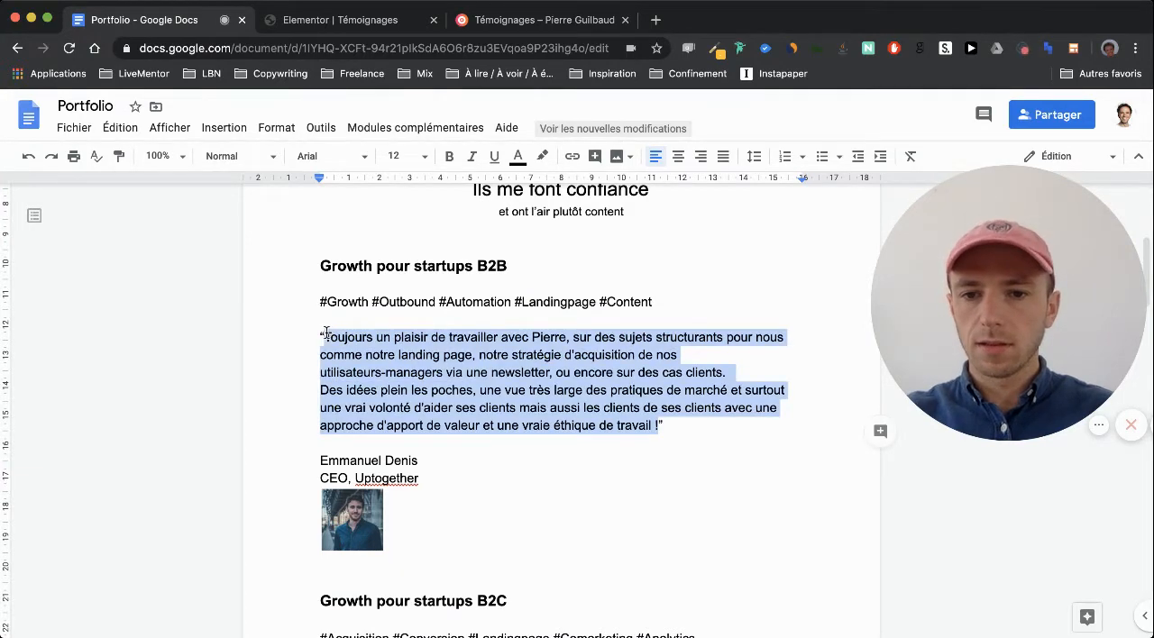
pyautogui.click(358, 28)
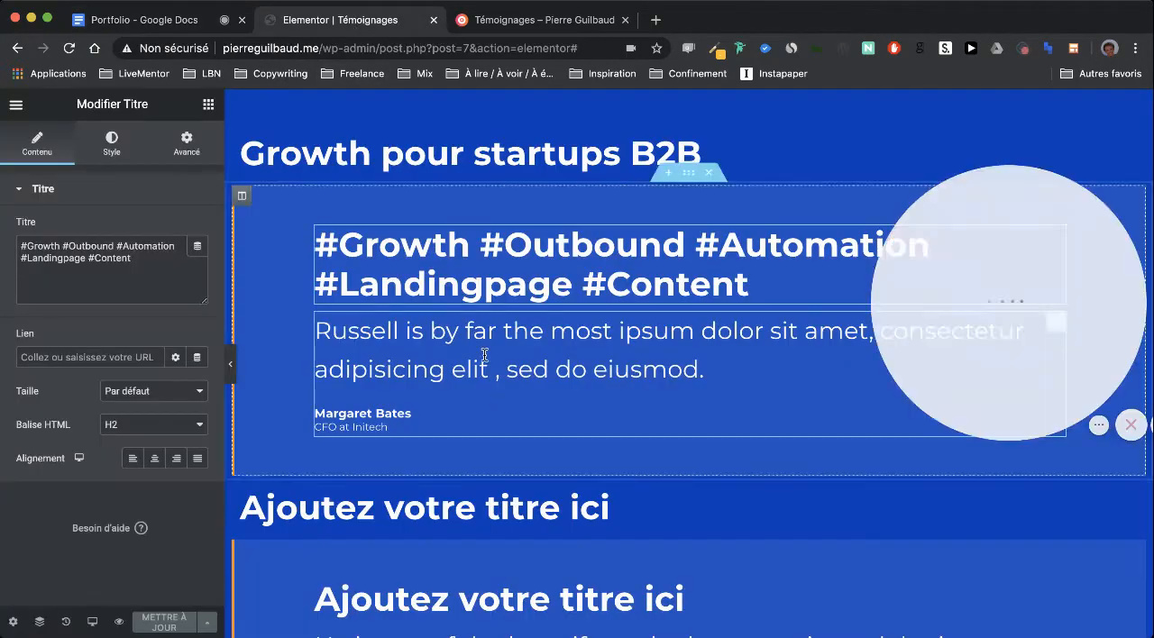
pyautogui.click(484, 354)
pyautogui.click(126, 301)
pyautogui.press('super+a')
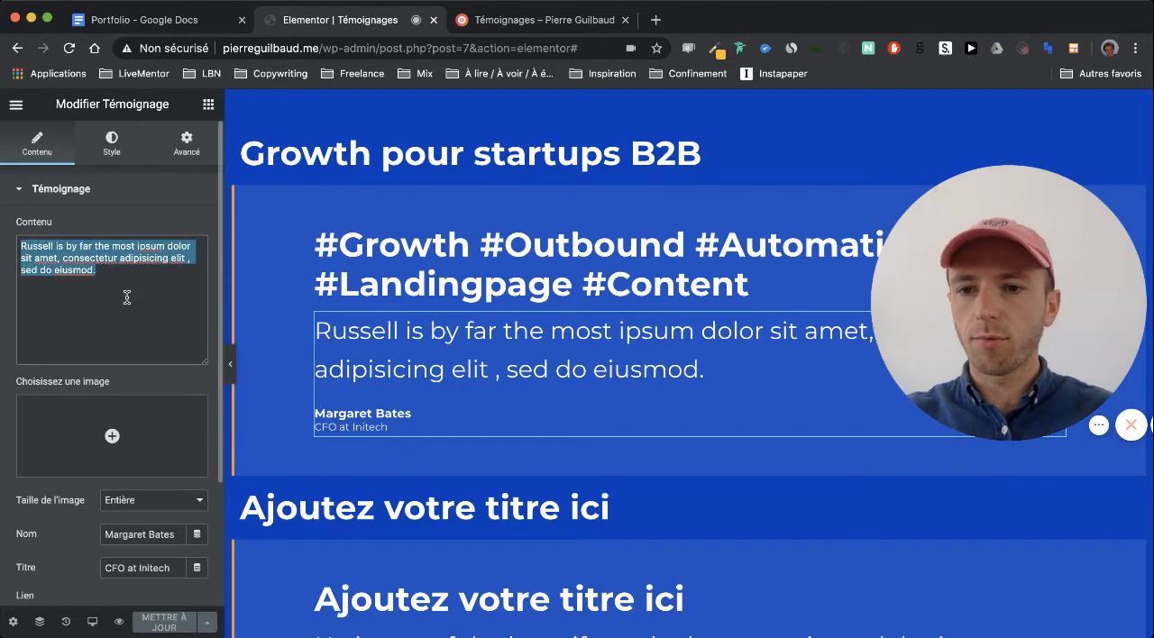
pyautogui.write("Toujours un plaisir de travailler avec Pierre, sur des sujets structurants pour nous comme notre landing page, notre stratégie d'acquisition de nos utilisateurs-managers via une newsletter, ou encore sur des cas clients. Des idées plein les poches, une vue très large des pratiques de marché et surtout une vrai volonté d'aider ses clients mais aussi les clients de ses clients avec une approche d'apport de valeur et une vraie éthique de travail !")
pyautogui.press('BackSpace')
# Insert the portrait of the Uptogether CEO from the media library as the first testimonial's image
pyautogui.scroll(-5, 364, 285)
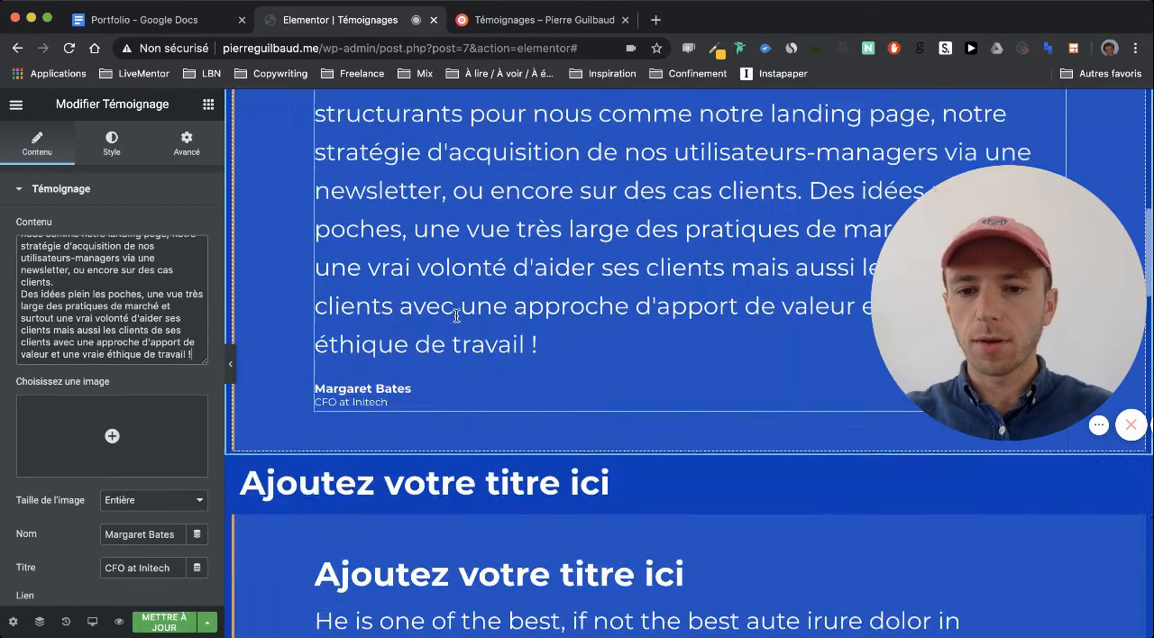
pyautogui.click(140, 416)
pyautogui.click(791, 327)
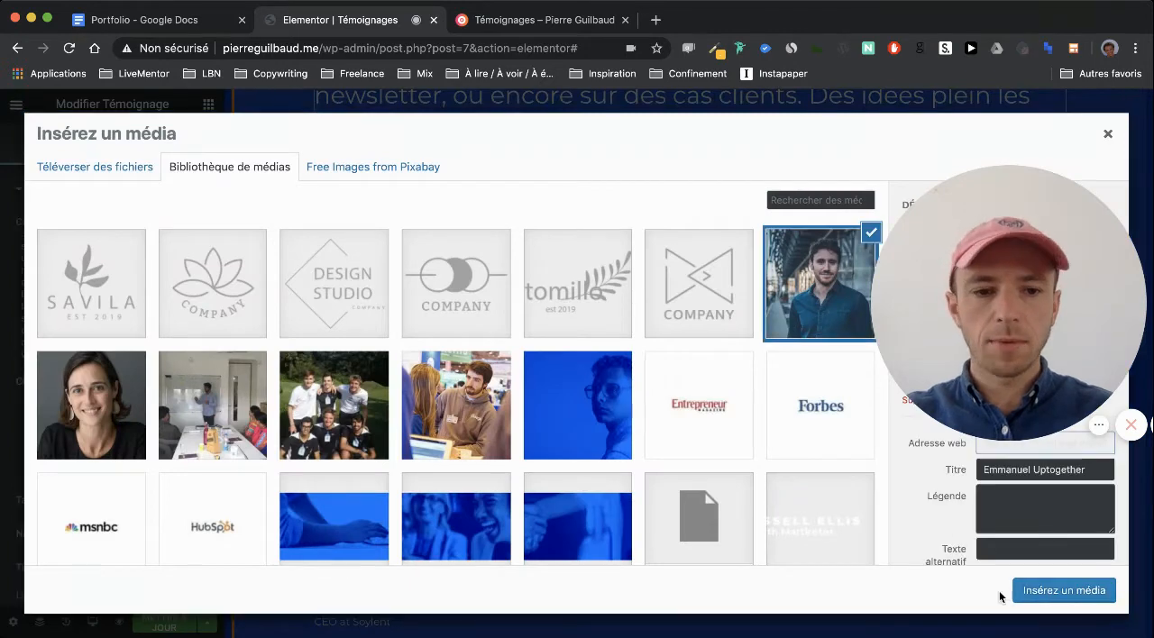
pyautogui.click(1039, 588)
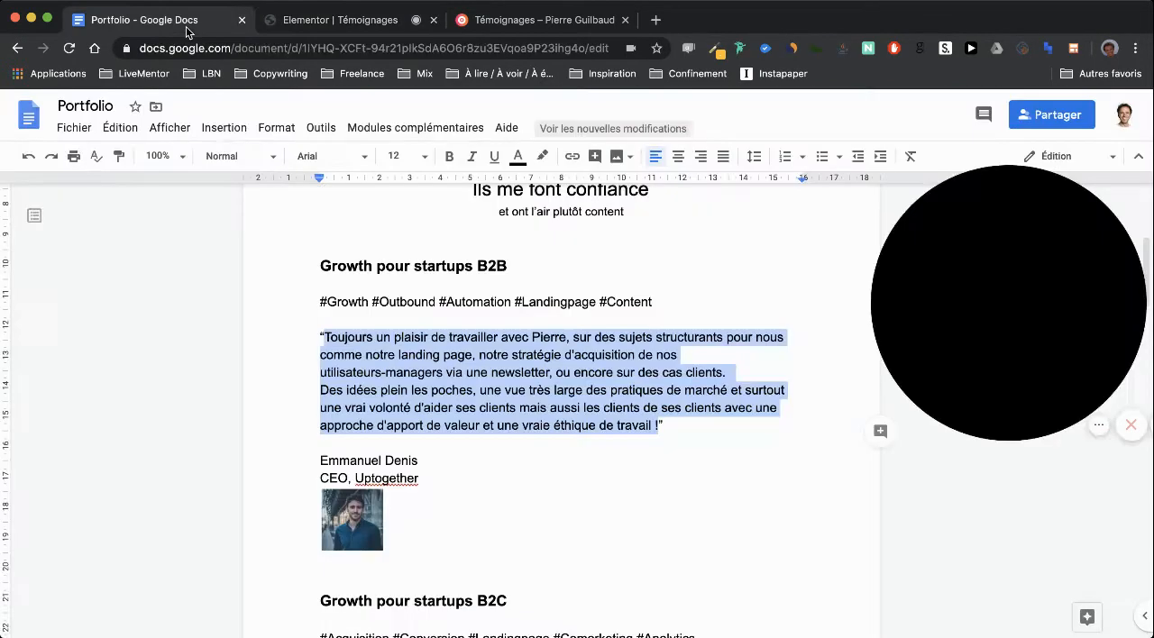
# Replace the first testimonial's author name with the Uptogether CEO's full name, copied from the Portfolio document
pyautogui.click(226, 20)
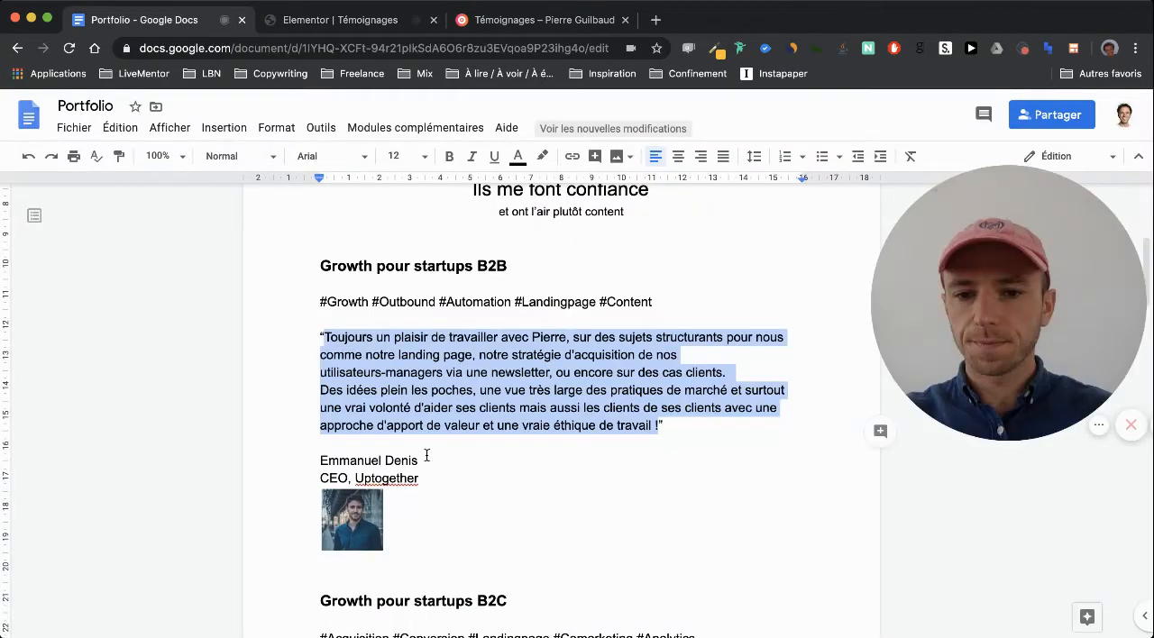
pyautogui.moveTo(420, 461); pyautogui.dragTo(299, 457)
pyautogui.hotkey('ctrl', 'c')
pyautogui.click(350, 20)
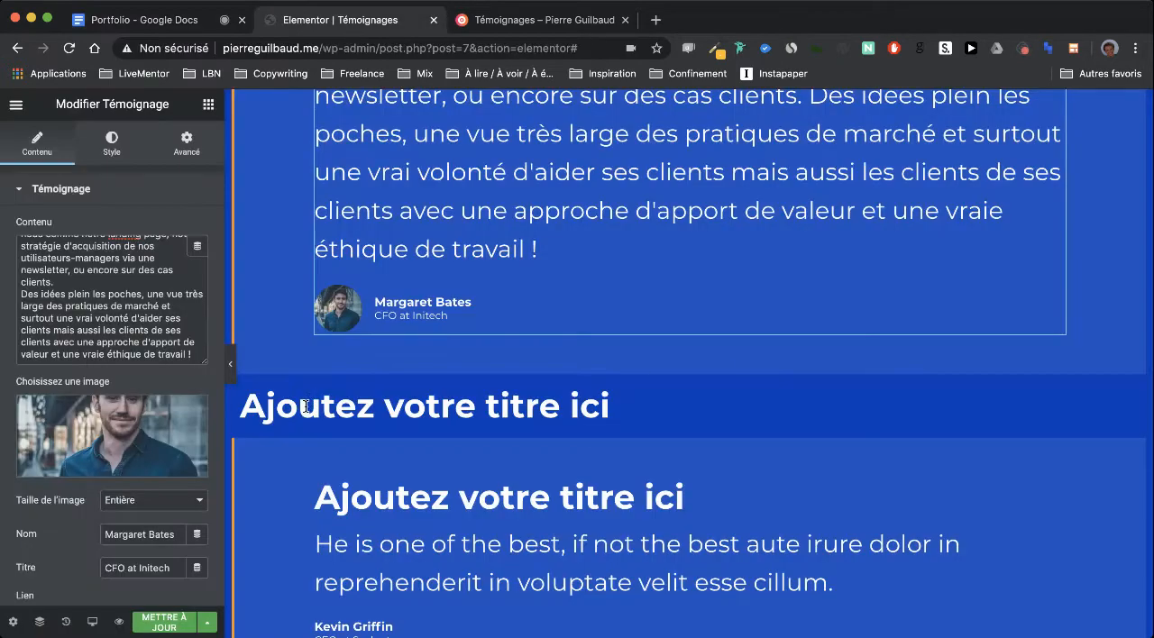
pyautogui.tripleClick(147, 534)
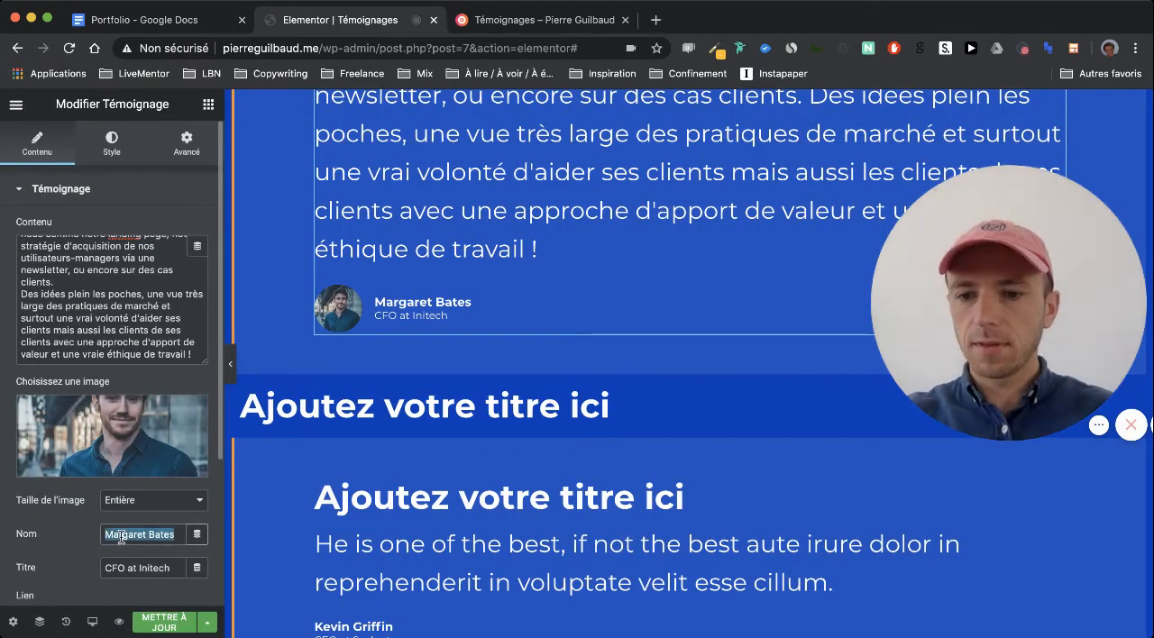
pyautogui.hotkey('ctrl', 'v')
# Set the first testimonial's author title to "CEO @ Uptogether", copying it from the Portfolio document and replacing the comma with "@"
pyautogui.click(176, 24)
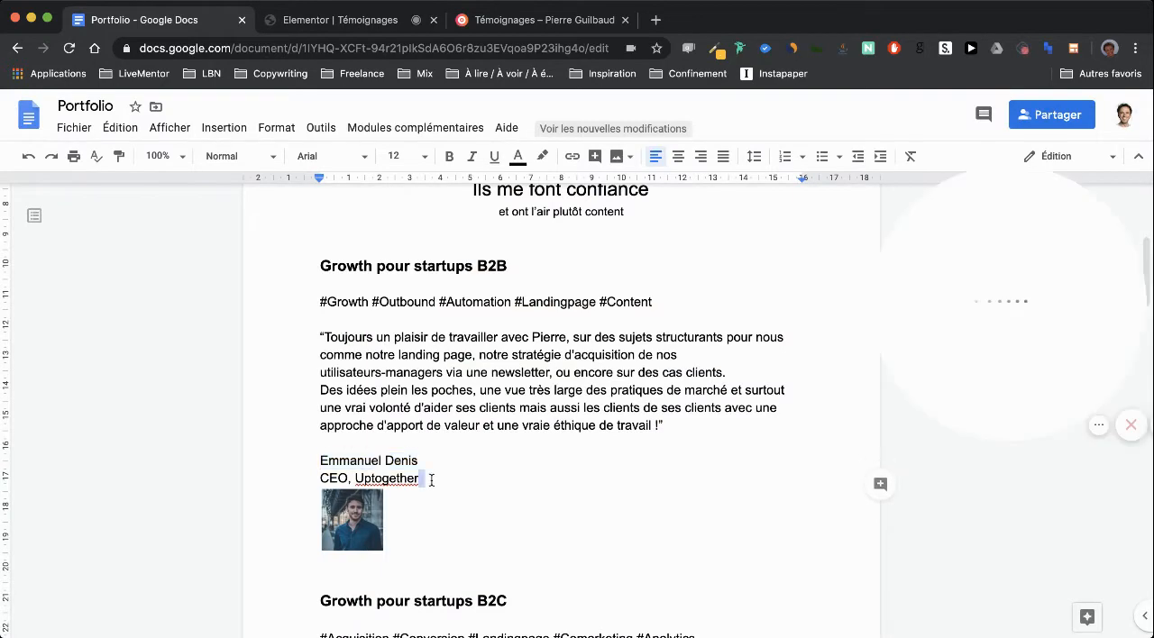
pyautogui.moveTo(430, 479); pyautogui.dragTo(286, 479)
pyautogui.hotkey('ctrl', 'c')
pyautogui.click(379, 20)
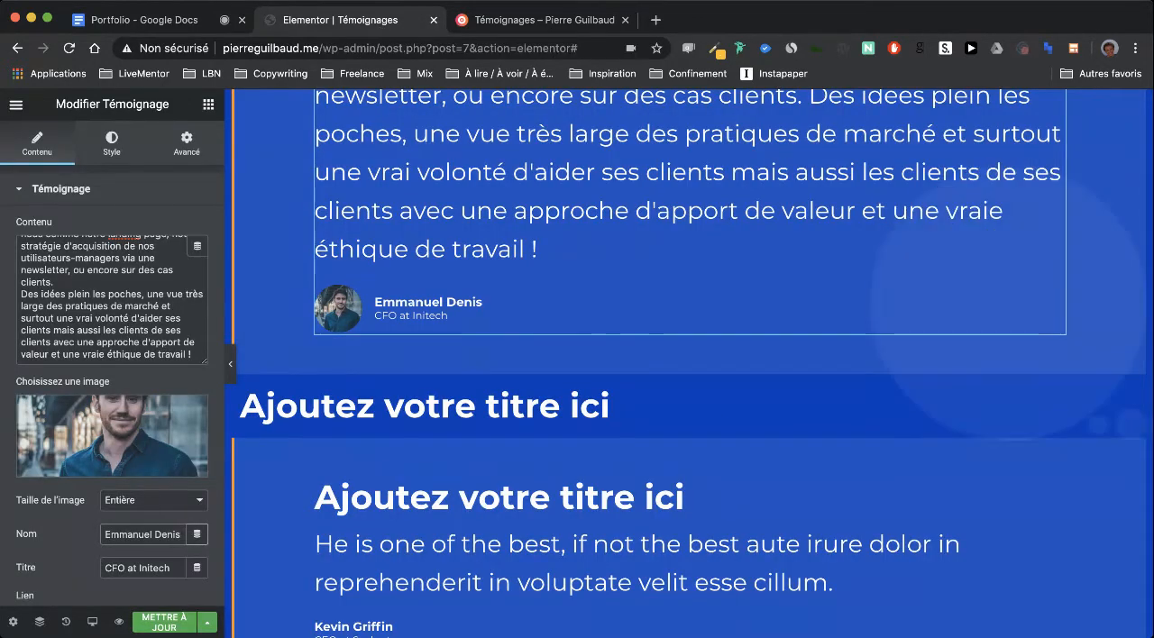
pyautogui.tripleClick(135, 567)
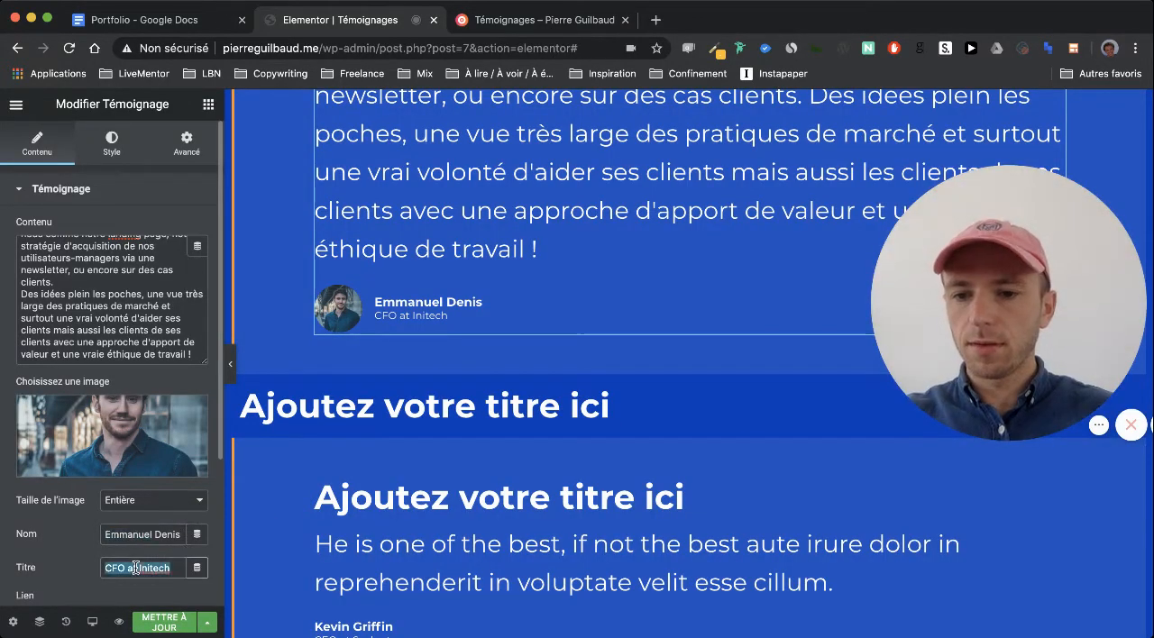
pyautogui.hotkey('ctrl', 'v')
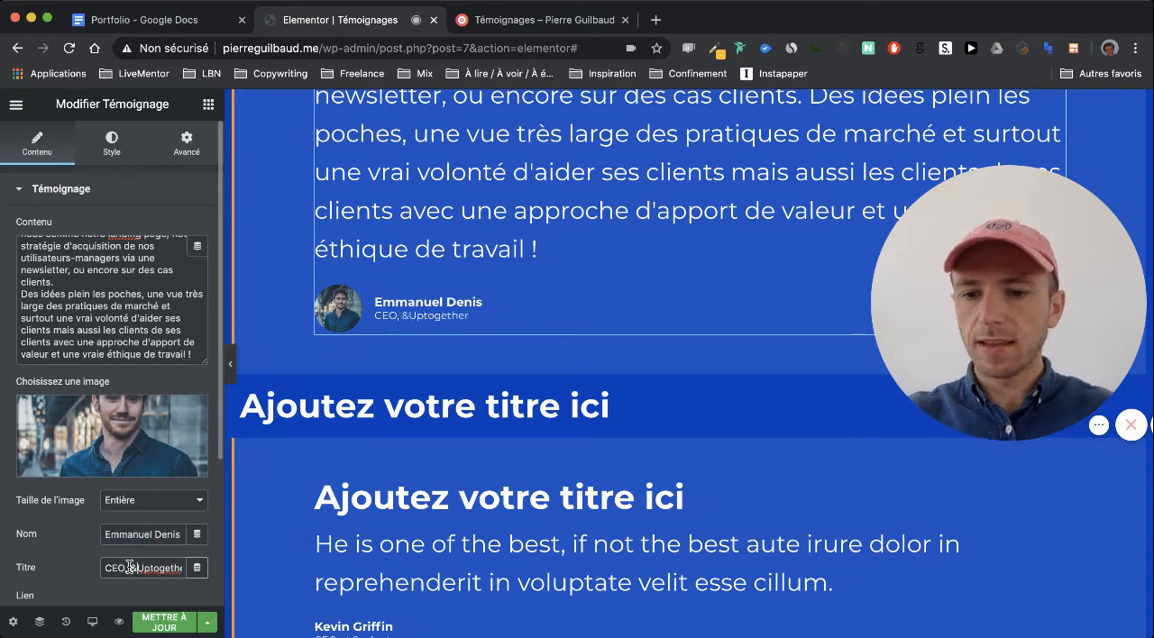
pyautogui.write('@')
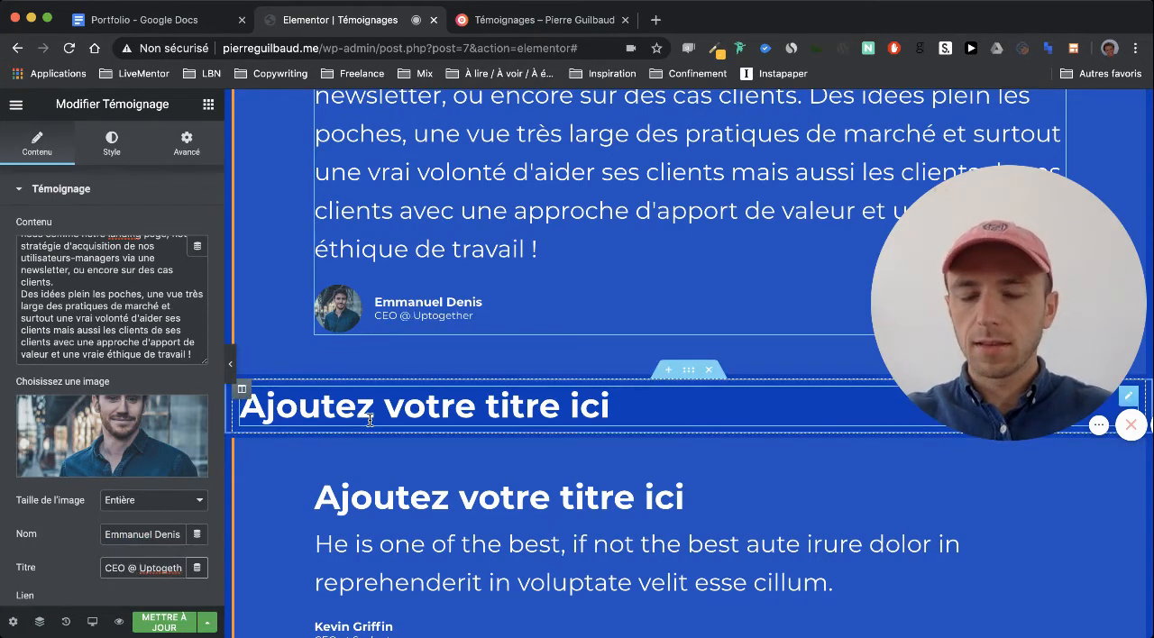
# Set the second testimonial group's title to "Growth pour startups B2C", copied from the Portfolio document
pyautogui.scroll(-3, 418, 268)
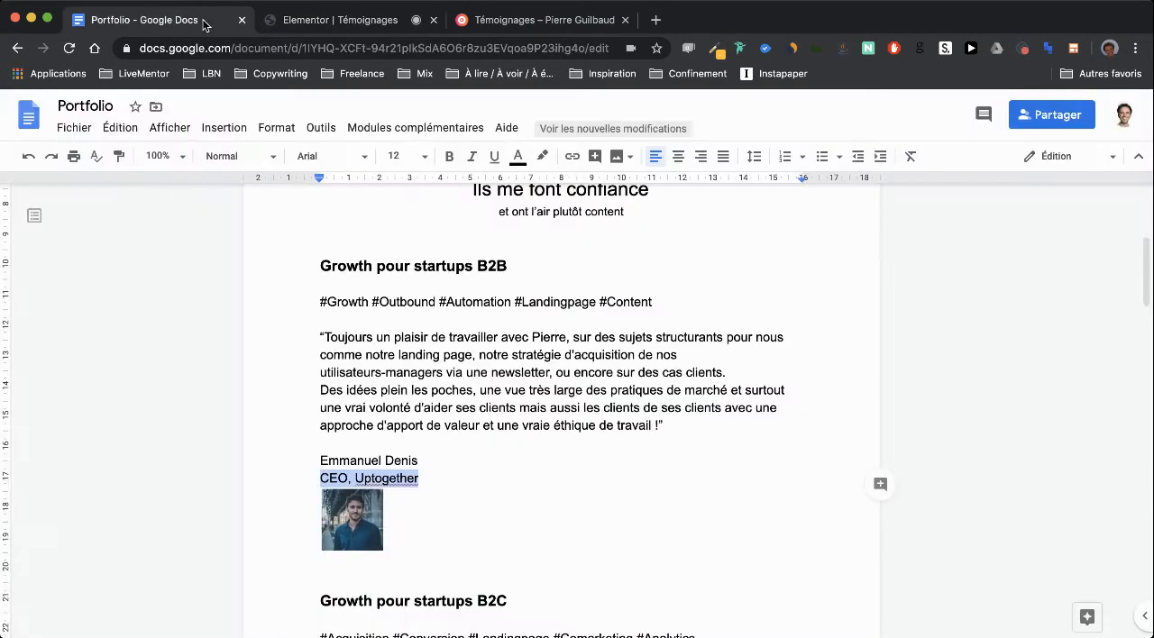
pyautogui.click(144, 20)
pyautogui.scroll(-3, 454, 393)
pyautogui.moveTo(514, 343); pyautogui.dragTo(327, 325)
pyautogui.press('super+c')
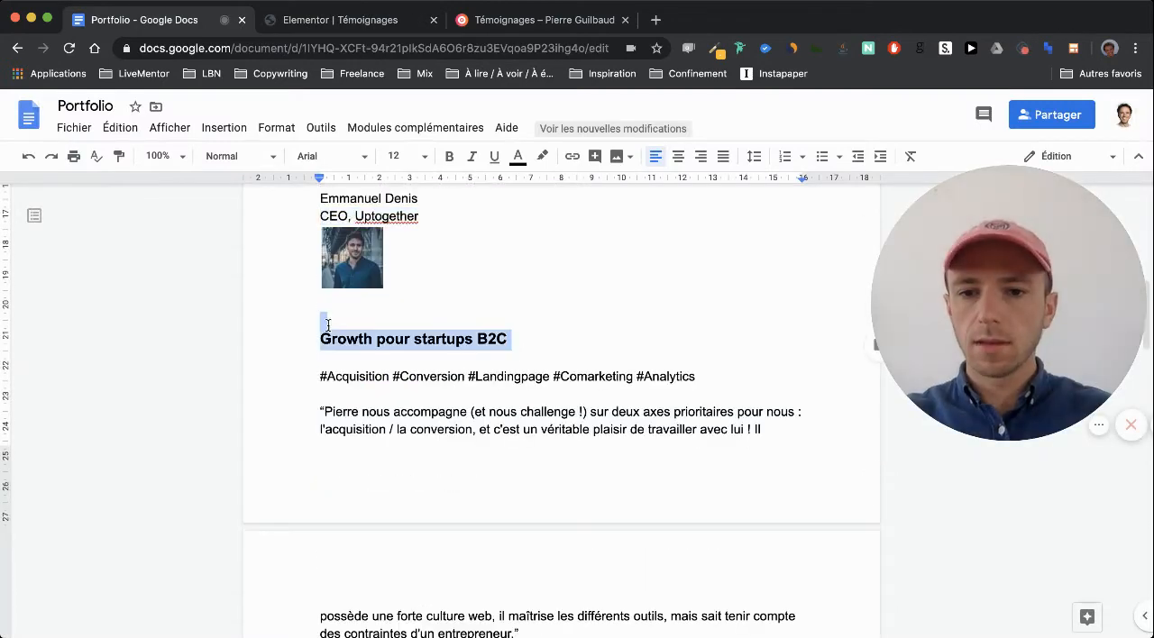
pyautogui.click(307, 13)
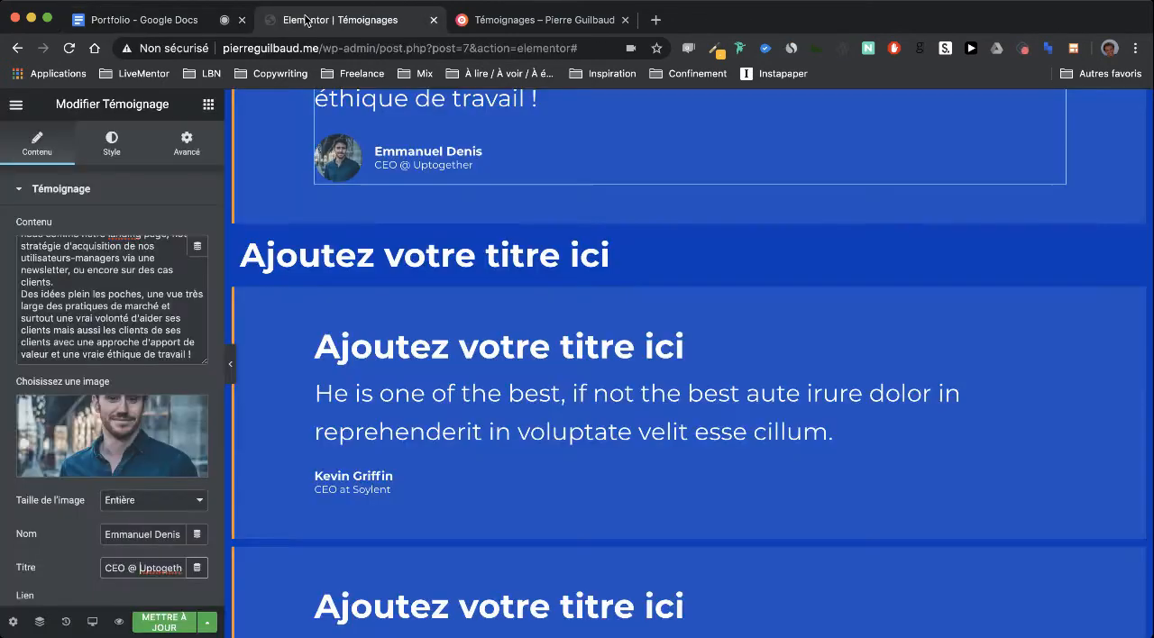
pyautogui.click(368, 259)
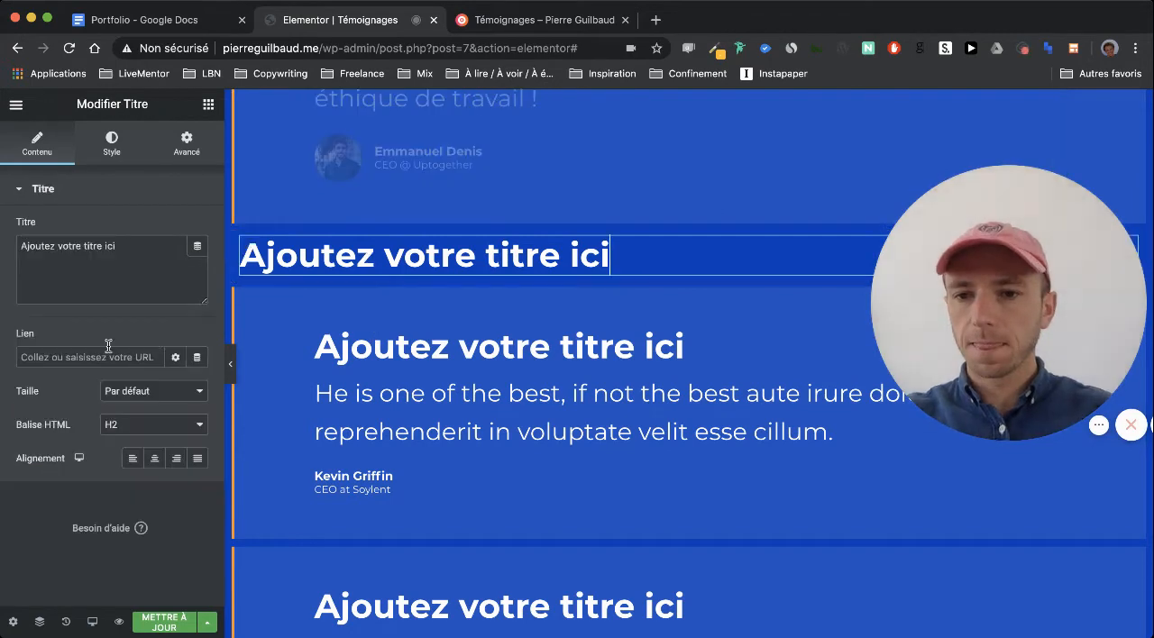
pyautogui.tripleClick(118, 277)
pyautogui.press('super+v')
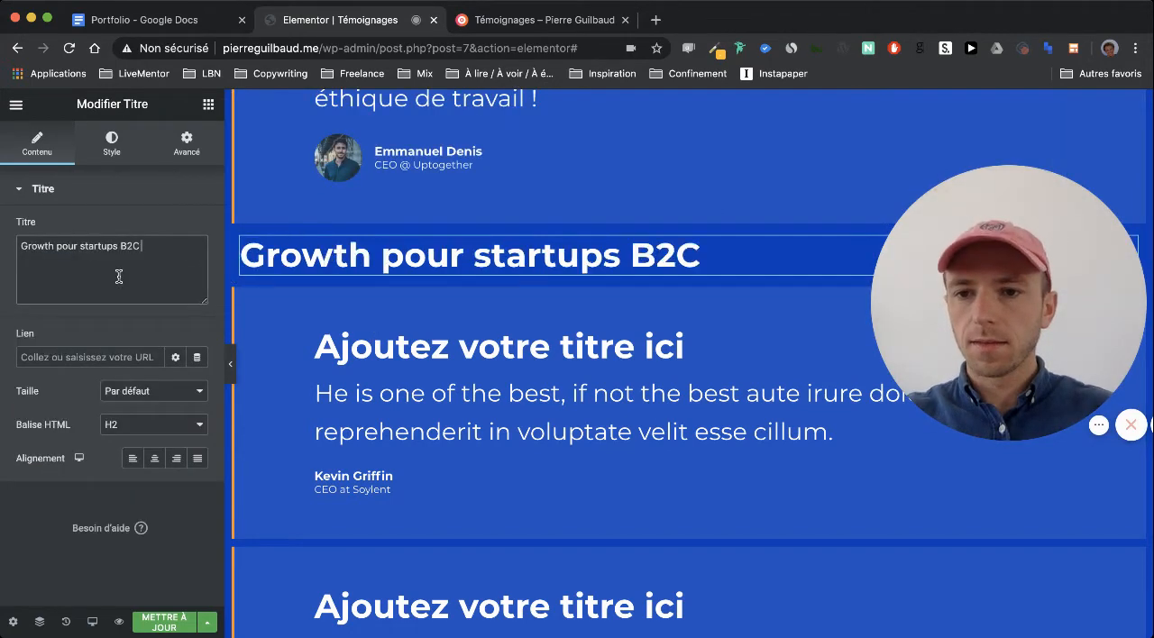
# Set the heading in the first B2C testimonial box to "#Acquisition #Conversion #Landingpage #Comarketing #Analytics" from the Portfolio document
pyautogui.click(153, 30)
pyautogui.scroll(-1, 394, 384)
pyautogui.tripleClick(400, 319)
pyautogui.press('super+c')
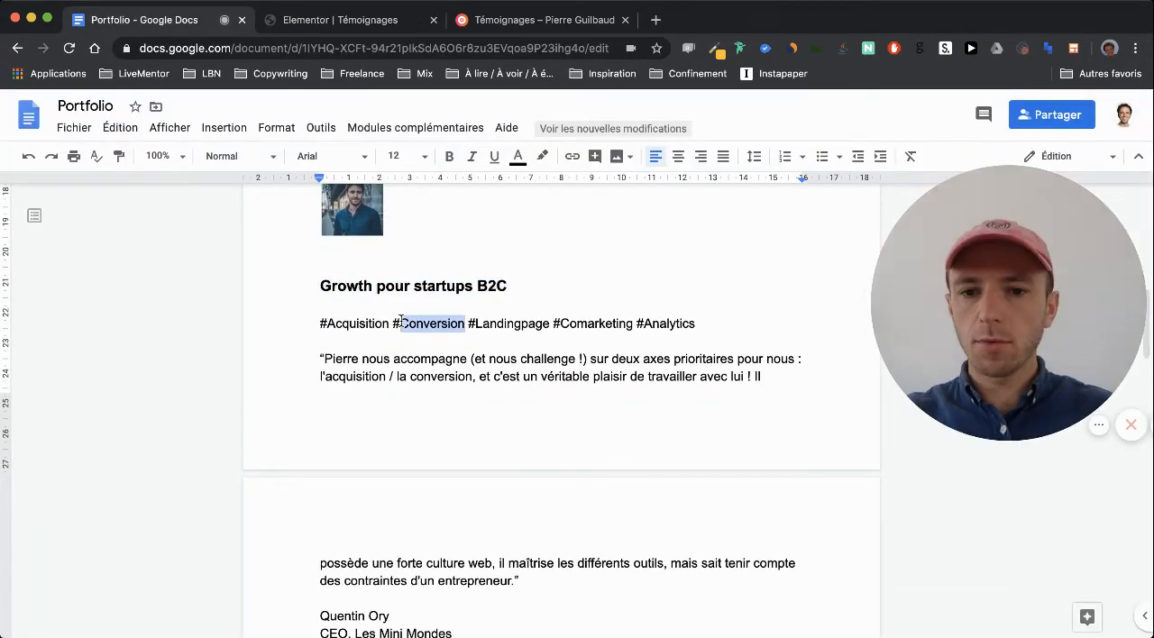
pyautogui.hotkey('ctrl', 'Tab')
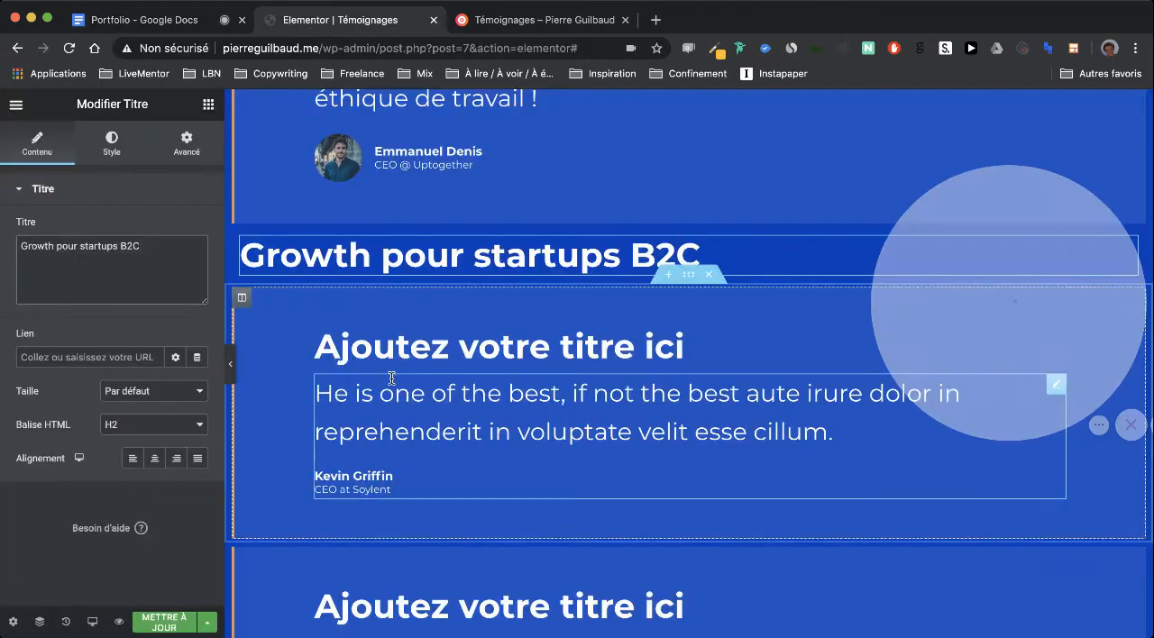
pyautogui.click(391, 352)
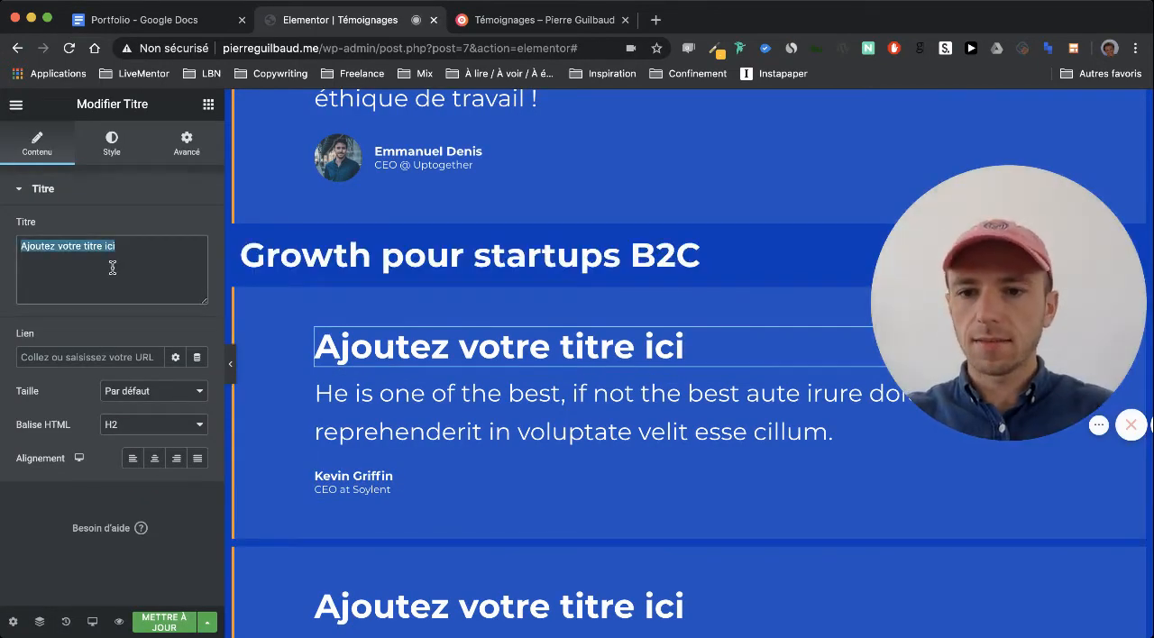
pyautogui.press('super+v')
# Replace the first B2C testimonial's quote with the "Pierre nous accompagne" text from the Portfolio document, without quotation marks
pyautogui.click(153, 19)
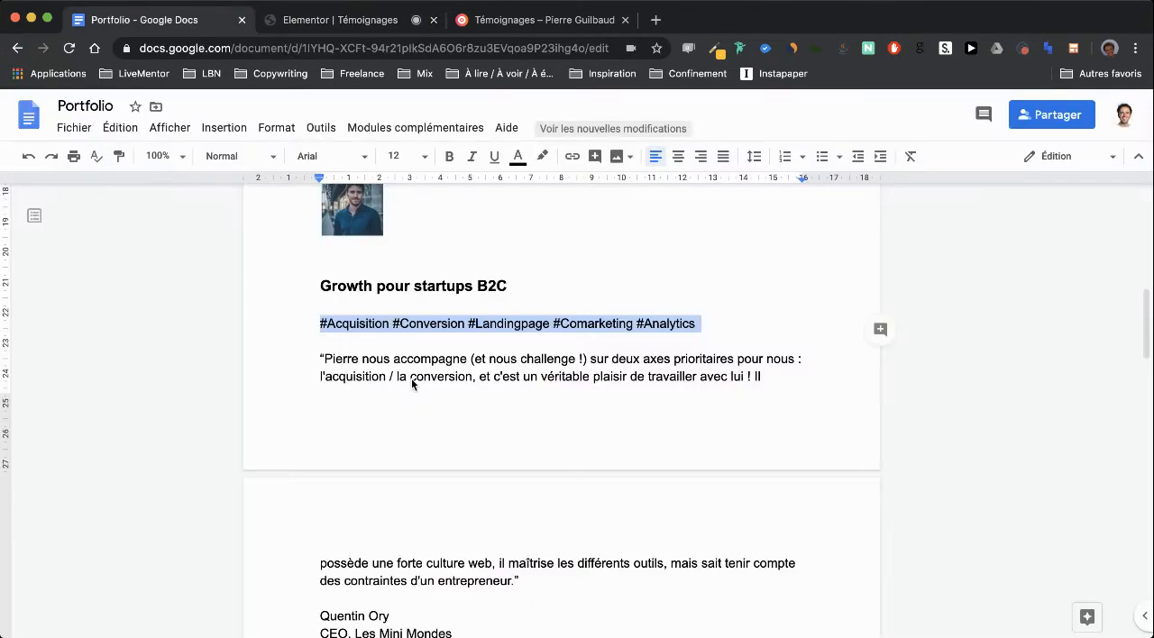
pyautogui.moveTo(323, 357); pyautogui.dragTo(516, 577)
pyautogui.press('super+c')
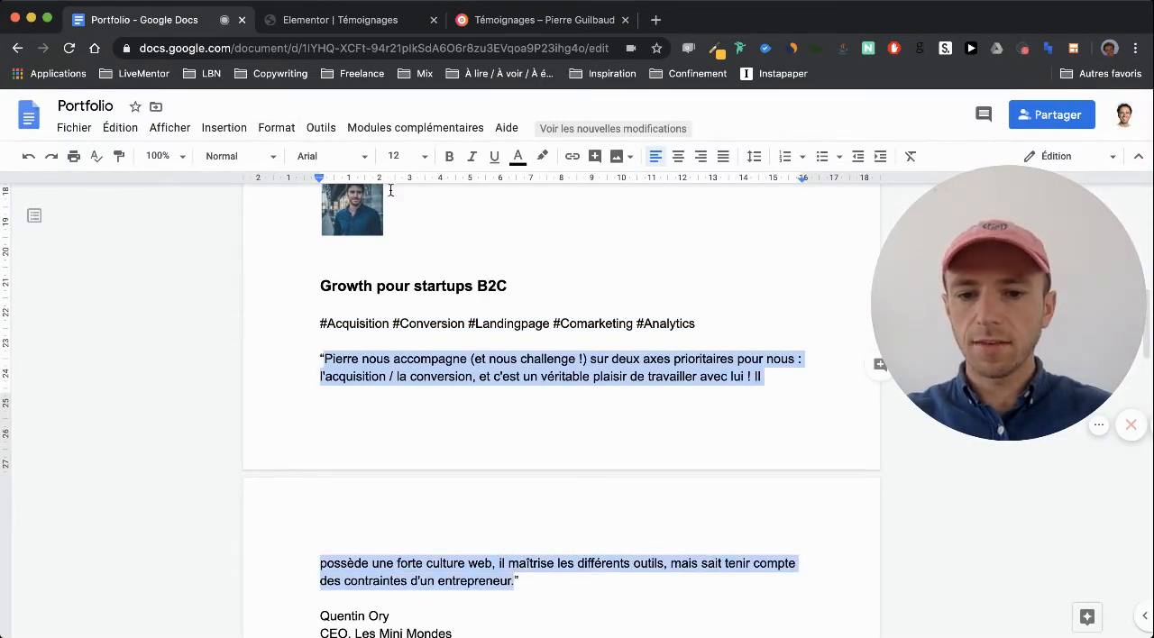
pyautogui.click(328, 20)
pyautogui.scroll(-1, 300, 402)
pyautogui.click(303, 402)
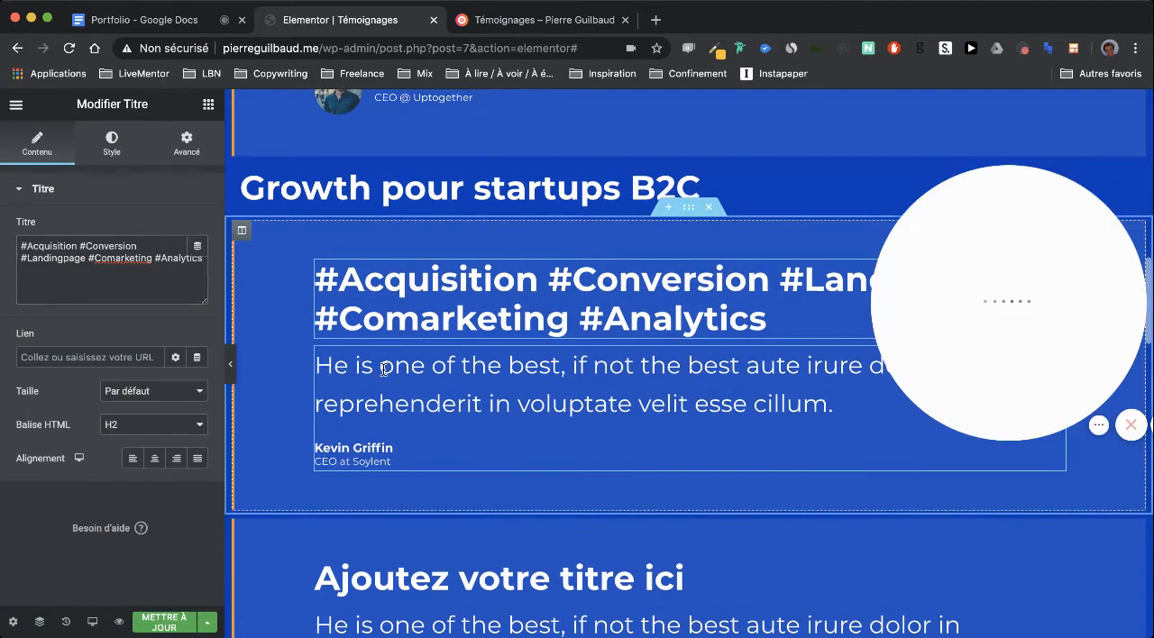
pyautogui.click(133, 289)
pyautogui.press('super+a')
pyautogui.press('super+v')
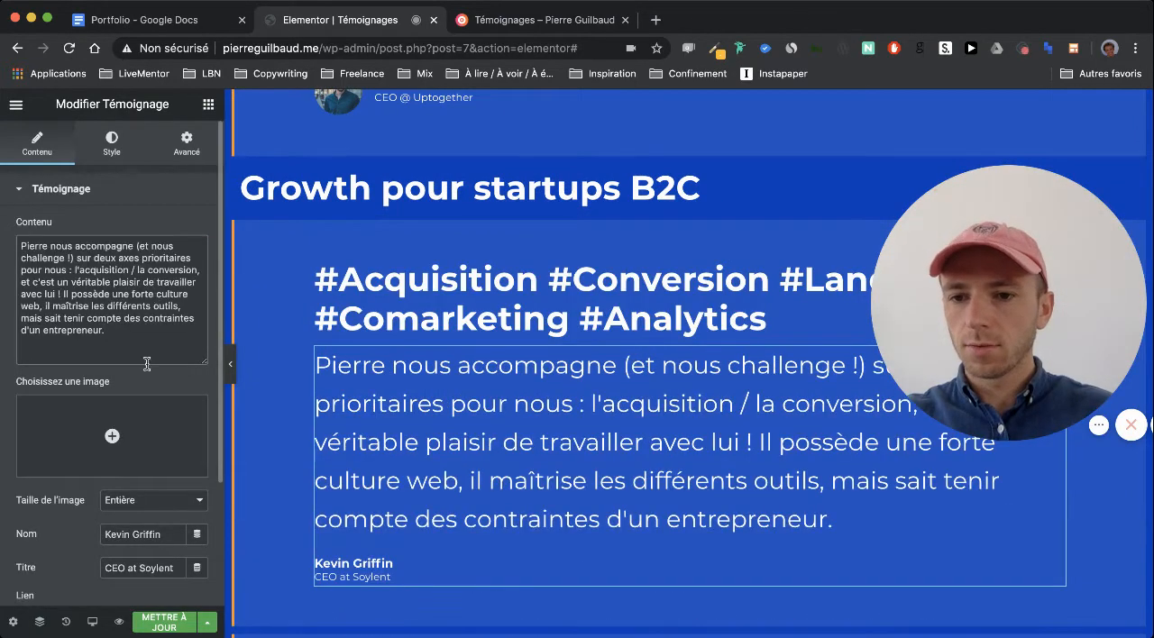
# Replace the first B2C testimonial's author name with the Les Mini Mondes CEO's full name from the Portfolio document
pyautogui.scroll(-2, 163, 414)
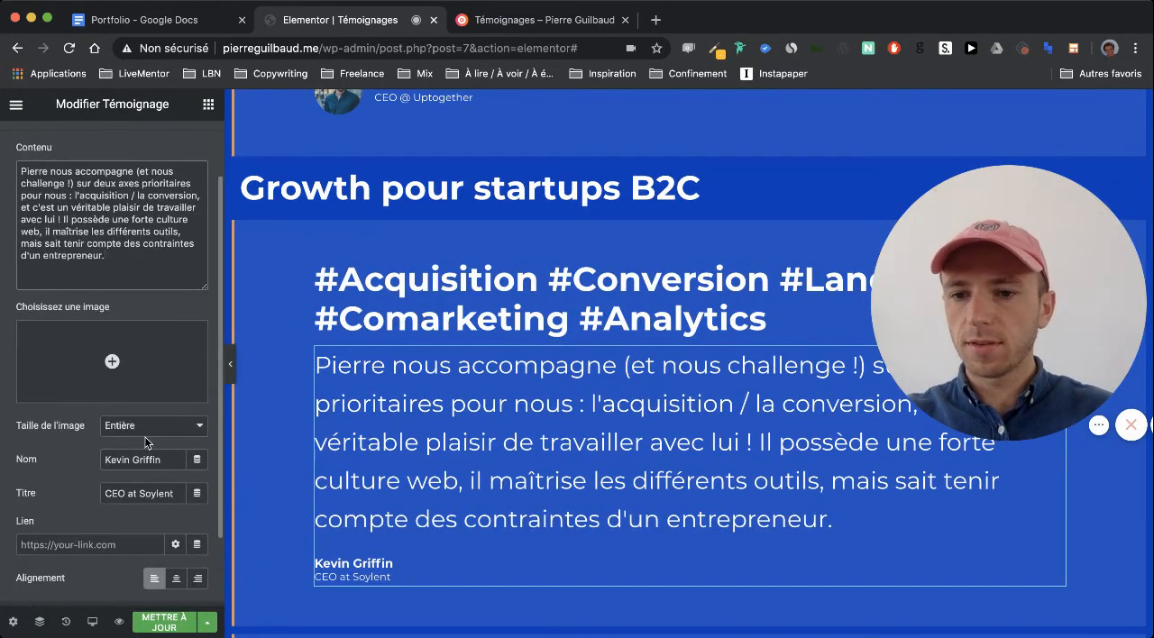
pyautogui.click(181, 20)
pyautogui.scroll(-3, 406, 314)
pyautogui.moveTo(389, 432); pyautogui.dragTo(307, 433)
pyautogui.press('super+c')
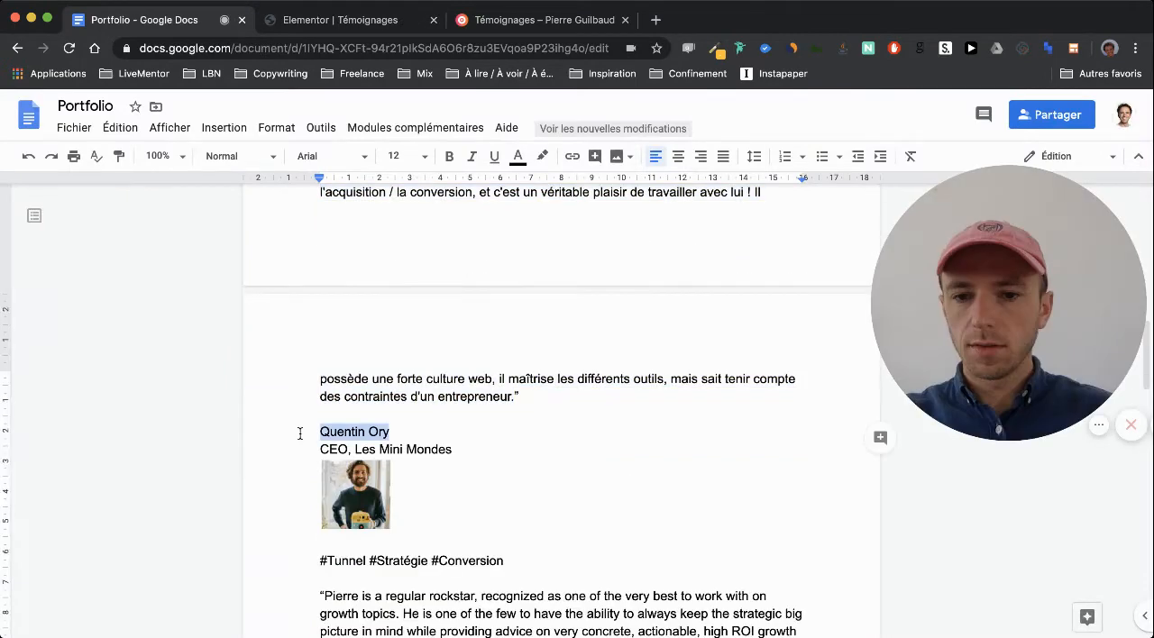
pyautogui.click(348, 25)
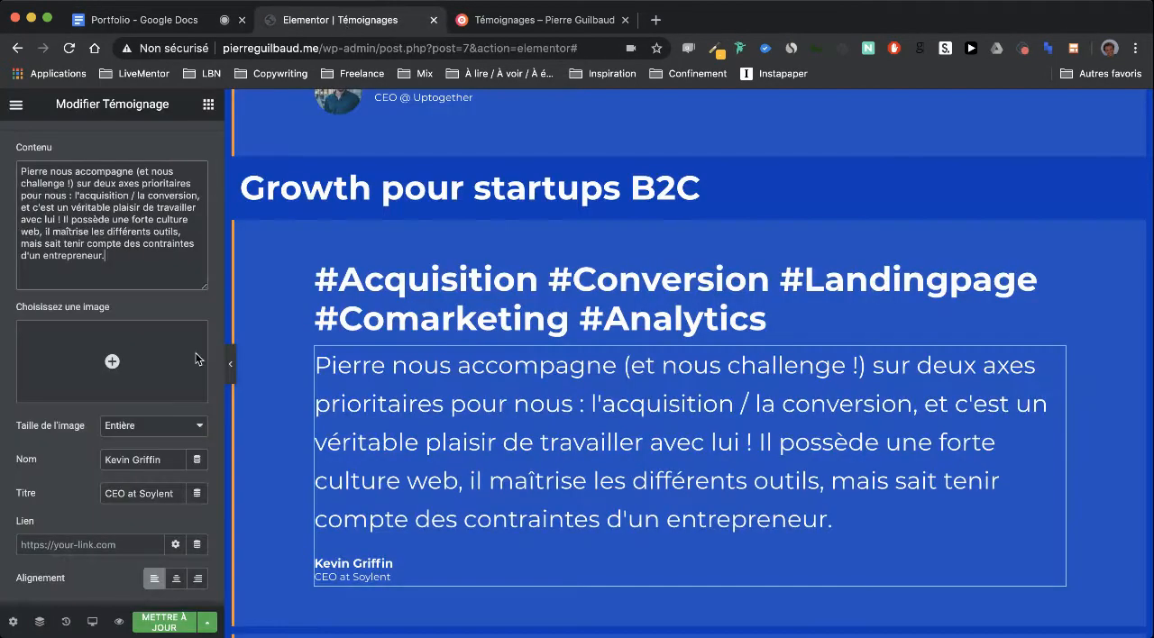
pyautogui.tripleClick(145, 460)
pyautogui.press('super+v')
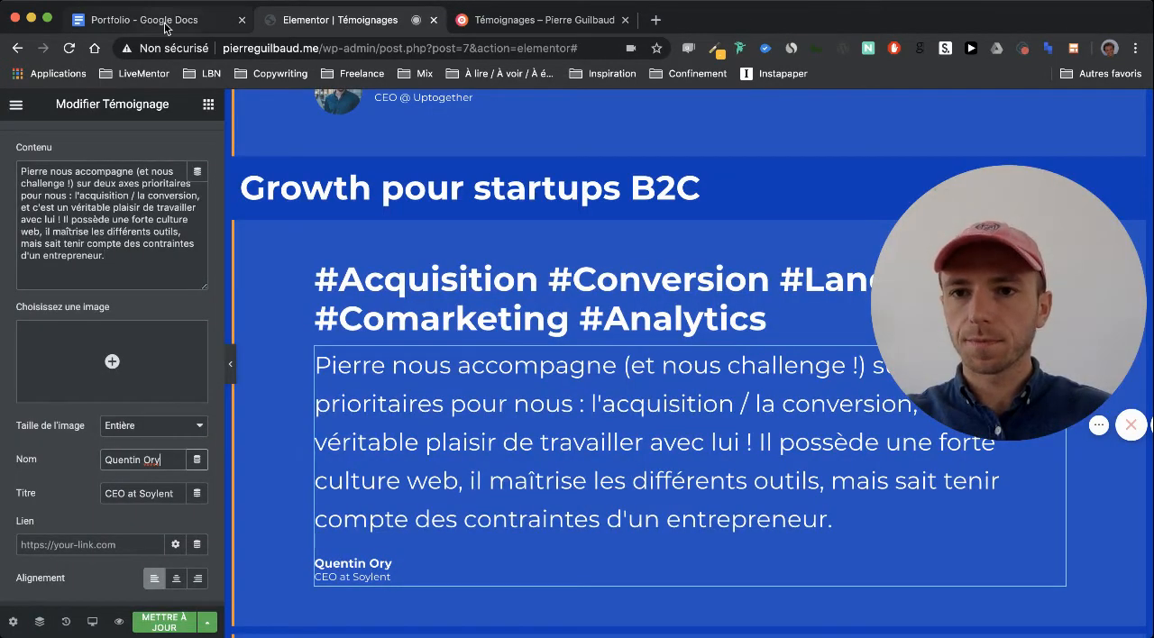
# Set the first B2C testimonial's author title to "CEO, Les Mini Mondes", copied from the Portfolio document
pyautogui.click(165, 24)
pyautogui.moveTo(459, 450); pyautogui.dragTo(309, 448)
pyautogui.press('super+c')
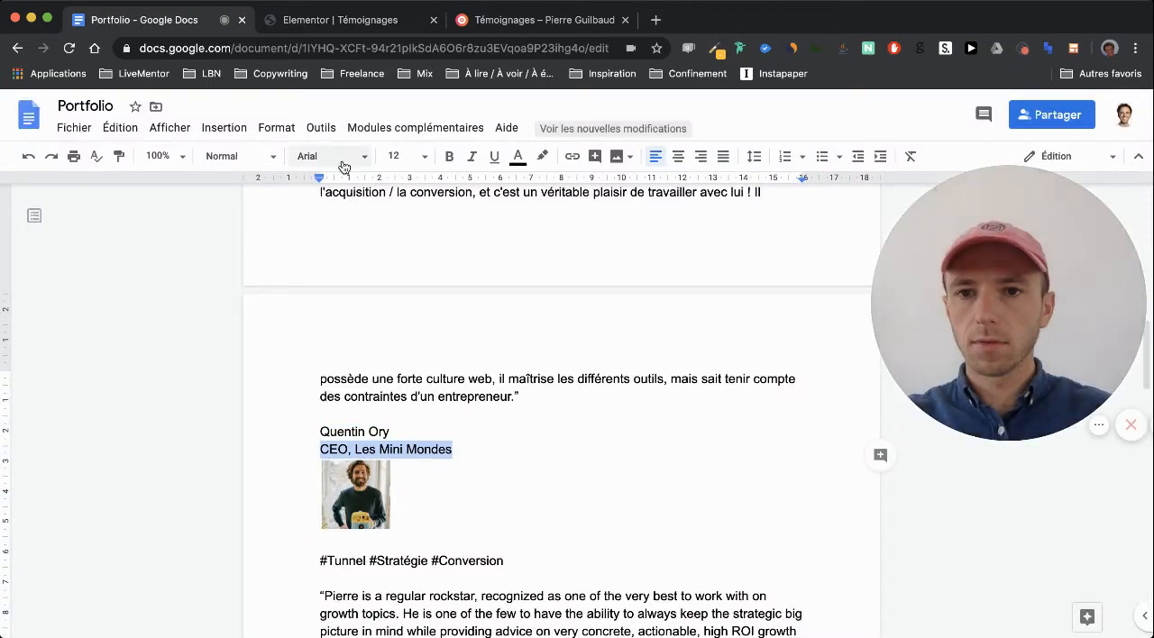
pyautogui.click(329, 26)
pyautogui.tripleClick(145, 493)
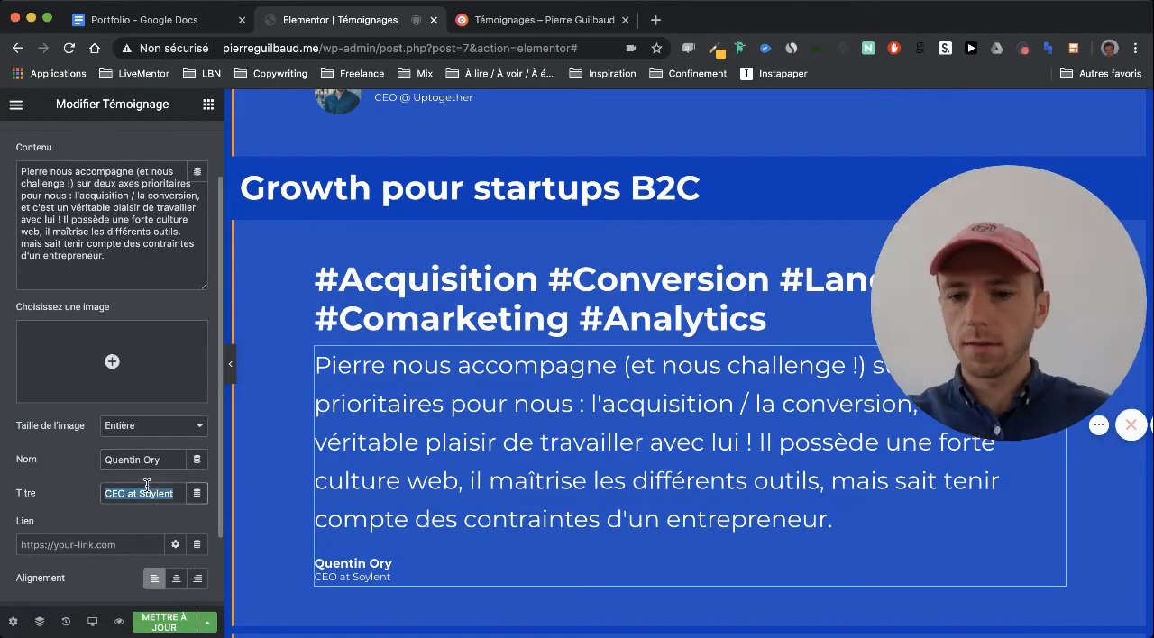
pyautogui.press('super+v')
# Upload the remaining portraits and client logos to the media library and insert the Les Mini Mondes CEO's portrait as the first B2C testimonial's image
pyautogui.click(156, 351)
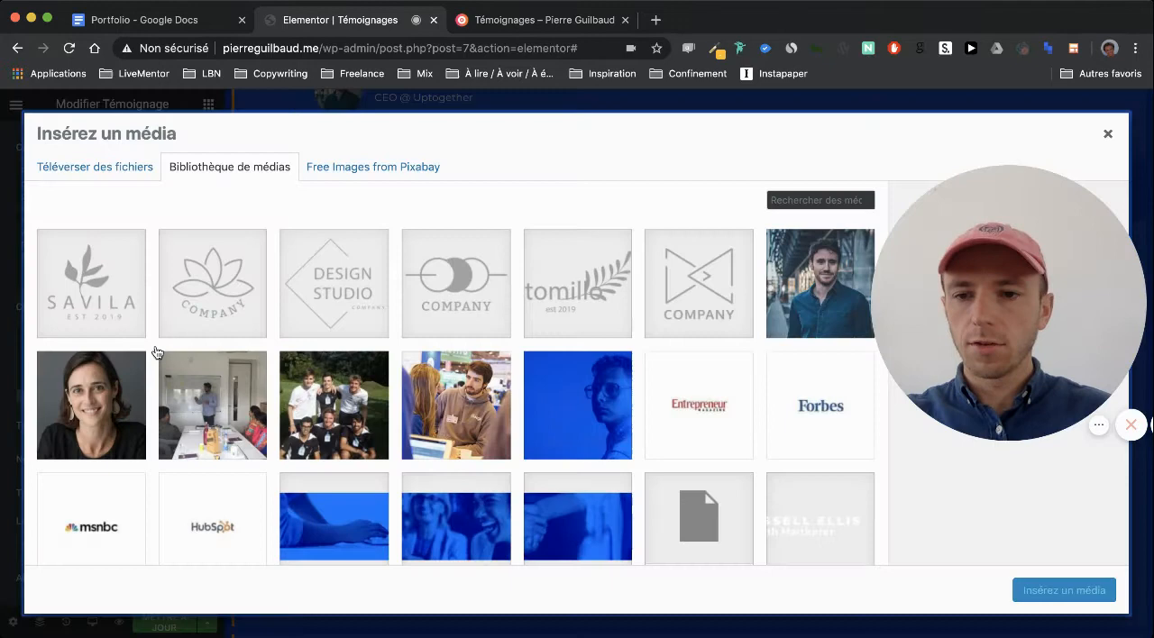
pyautogui.click(116, 171)
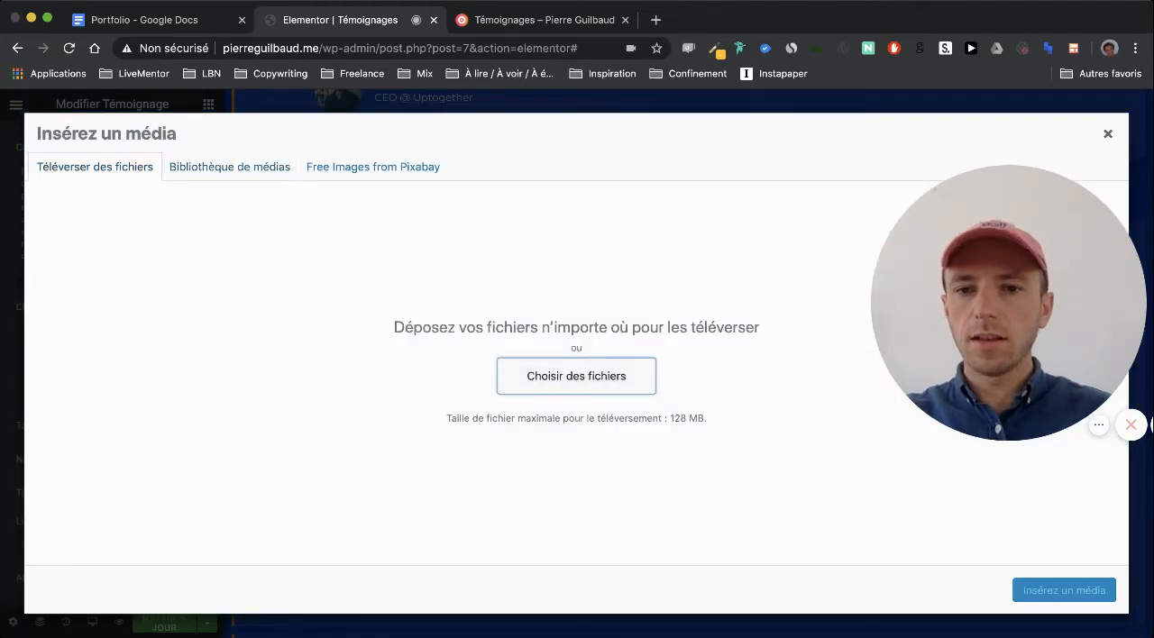
pyautogui.click(576, 377)
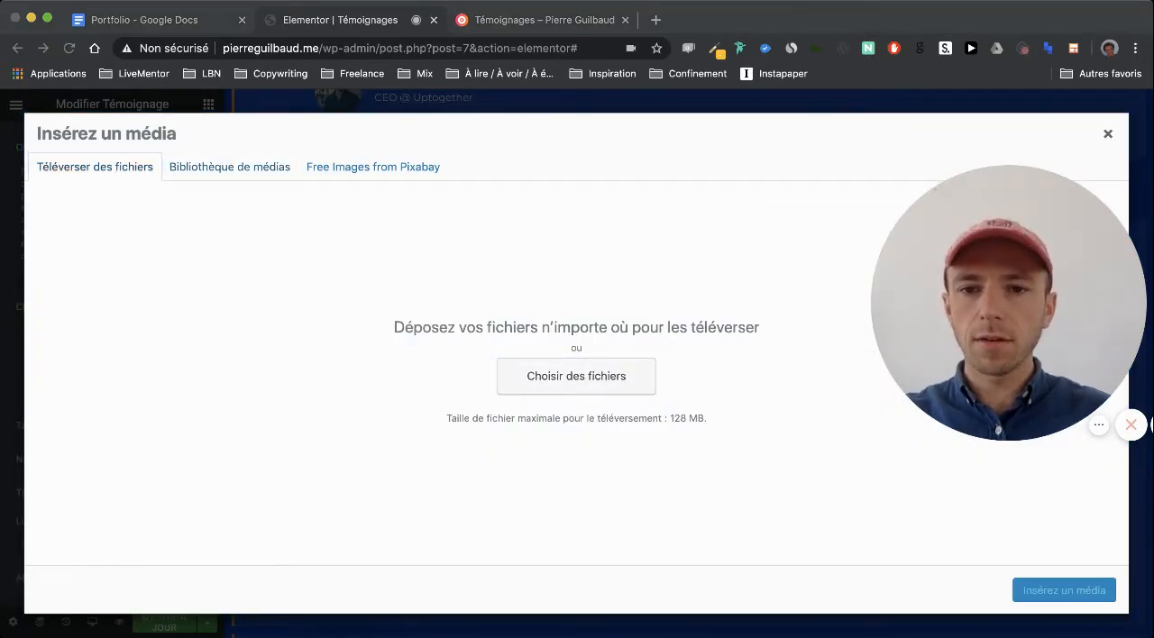
pyautogui.click(854, 405)
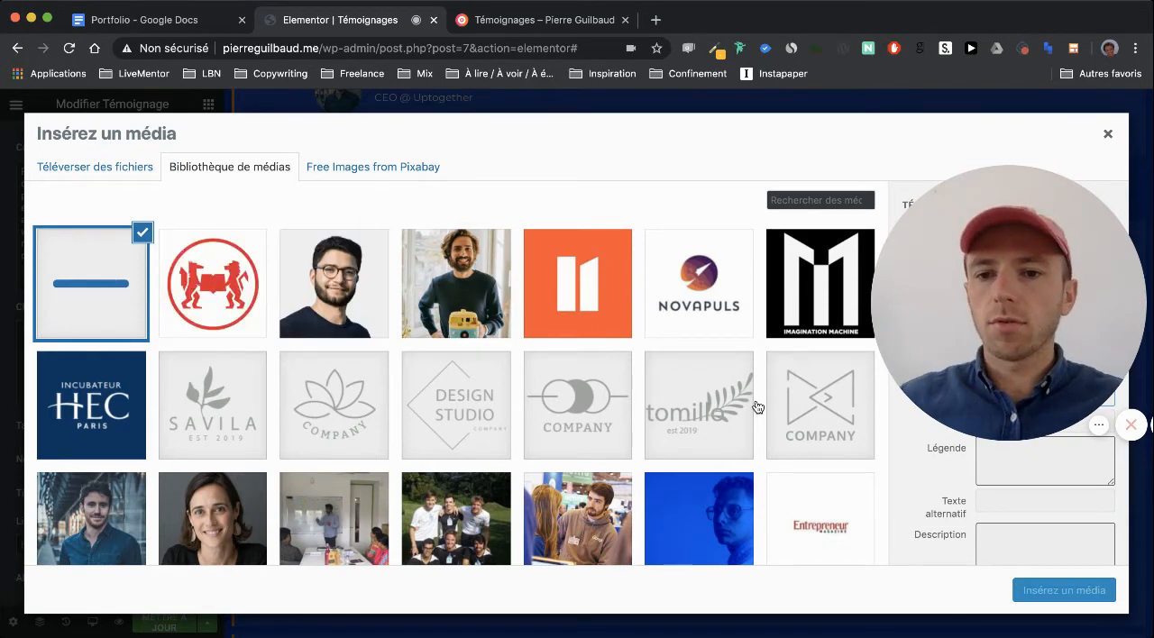
pyautogui.click(526, 316)
pyautogui.click(493, 311)
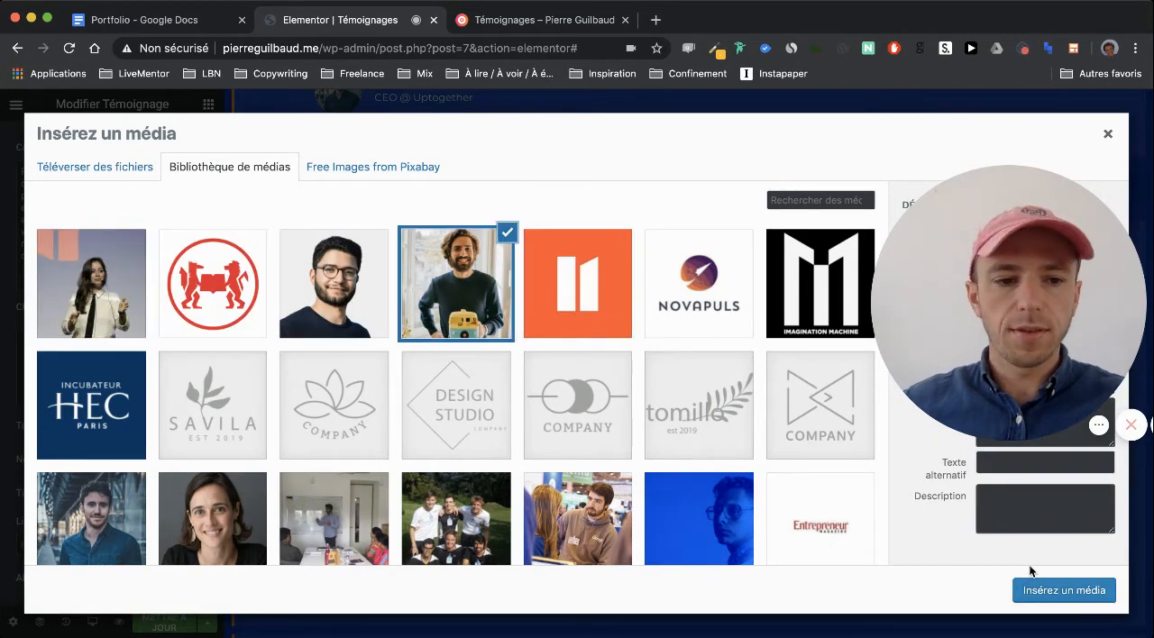
pyautogui.click(1046, 591)
# Replace the second B2C testimonial's heading with "#Tunnel #Stratégie #Conversion", copied from the Portfolio document
pyautogui.scroll(-10, 477, 398)
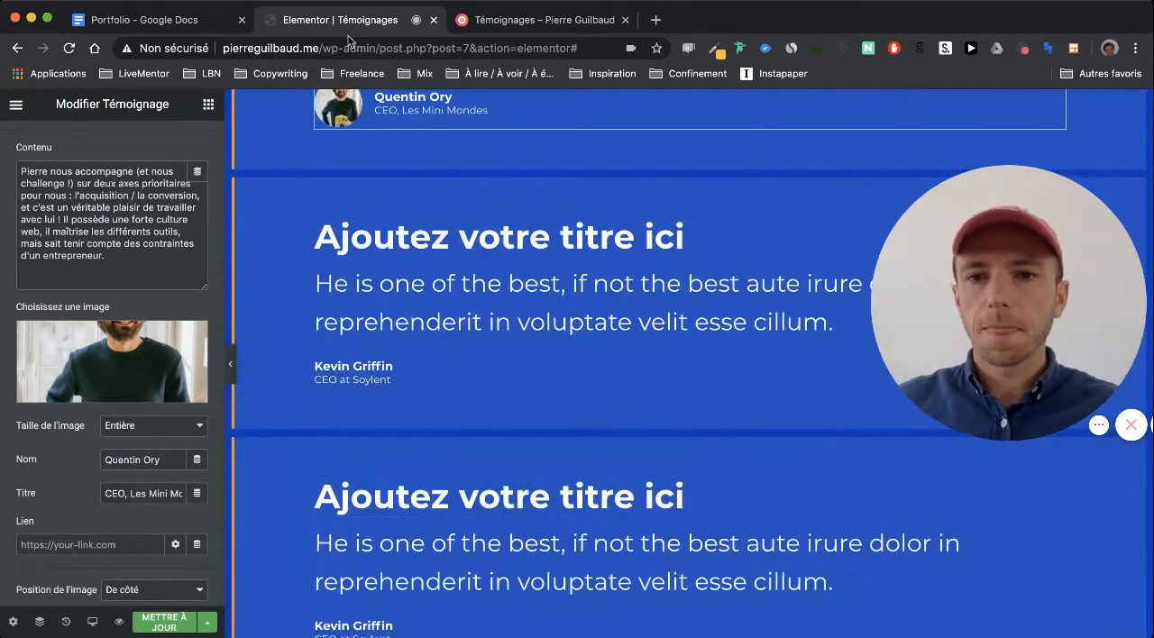
pyautogui.click(186, 22)
pyautogui.scroll(-3, 443, 349)
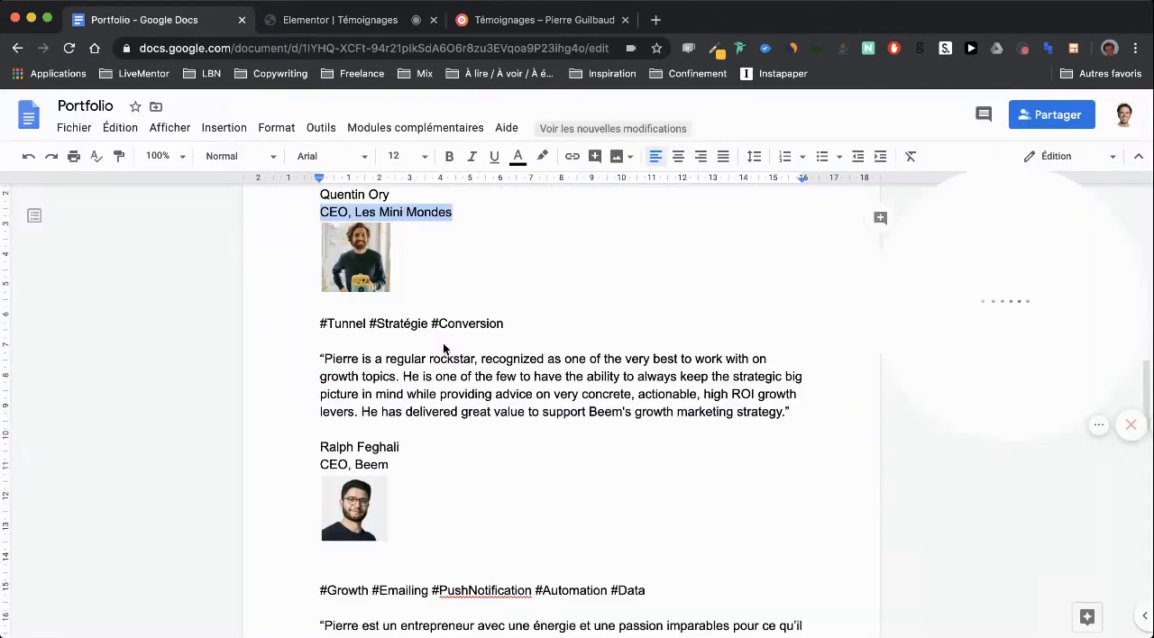
pyautogui.moveTo(505, 323); pyautogui.dragTo(296, 320)
pyautogui.press('super+c')
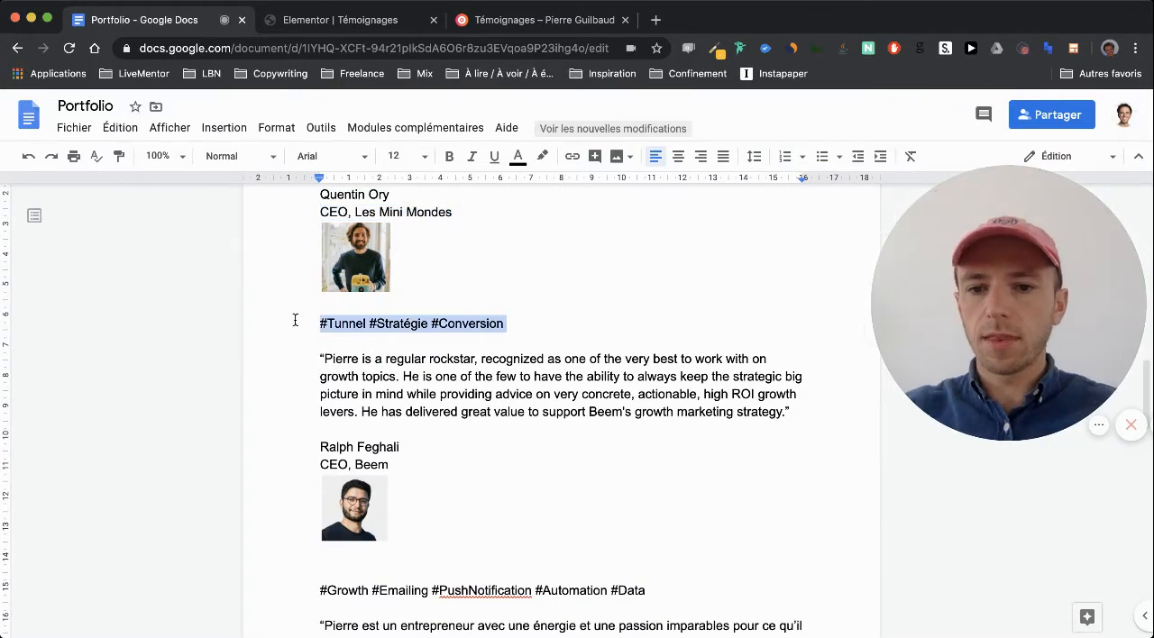
pyautogui.click(334, 20)
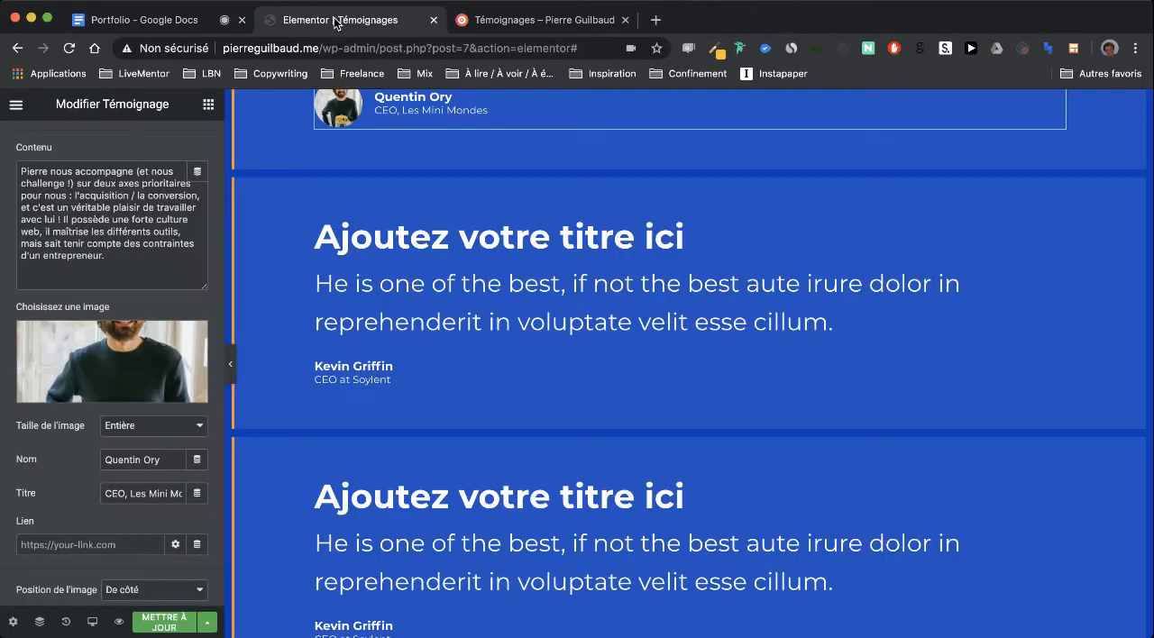
pyautogui.click(343, 237)
pyautogui.tripleClick(136, 261)
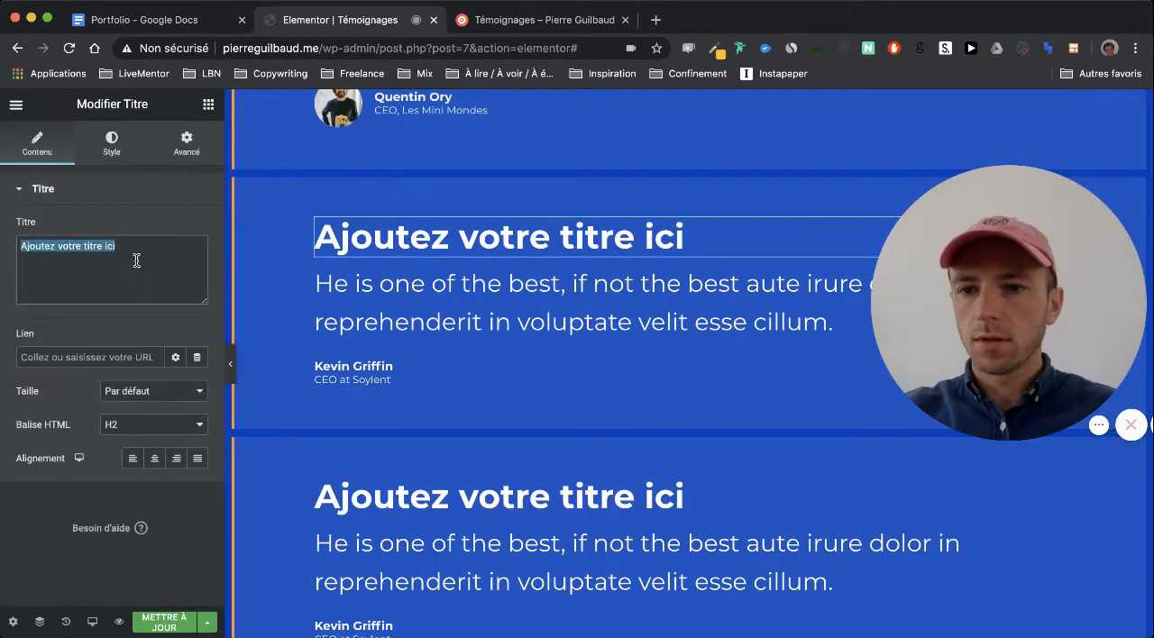
pyautogui.press('super+v')
# Replace the second B2C testimonial's quote with the "regular rockstar" text from the Portfolio document, without quotation marks
pyautogui.click(155, 20)
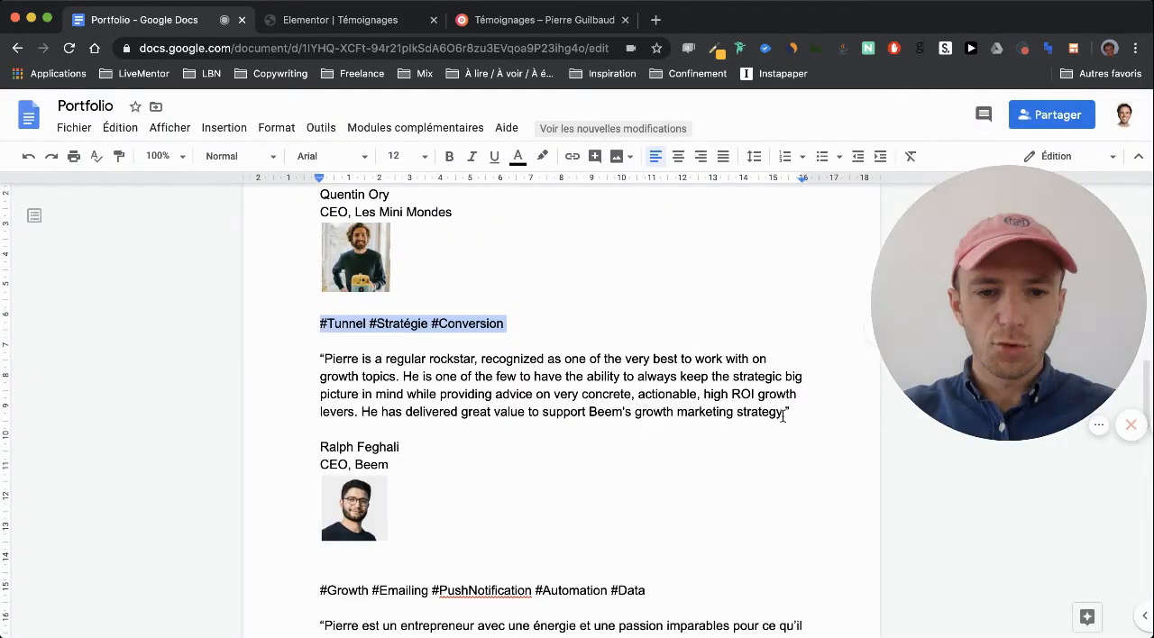
pyautogui.moveTo(787, 412); pyautogui.dragTo(320, 360)
pyautogui.press('super+c')
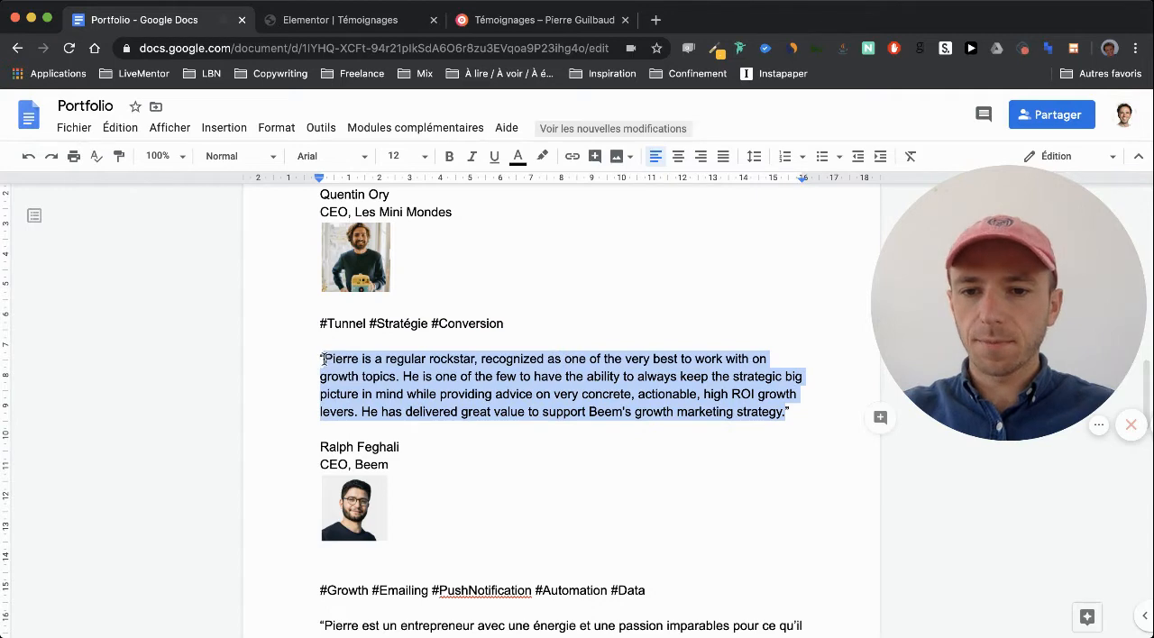
pyautogui.click(343, 24)
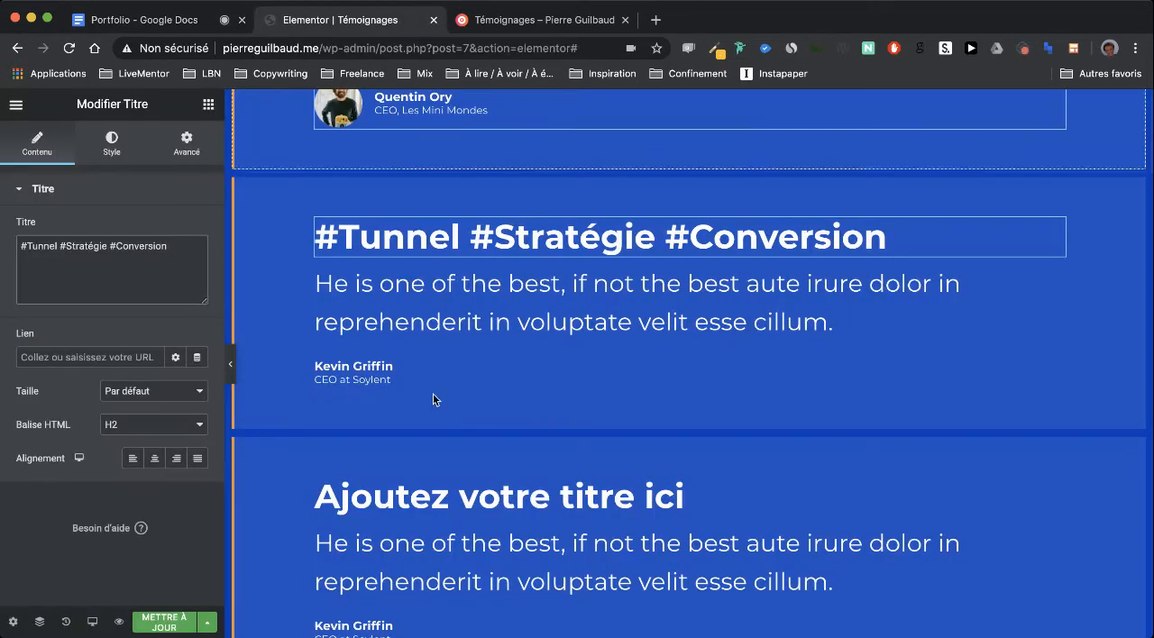
pyautogui.click(428, 365)
pyautogui.click(117, 285)
pyautogui.press('super+a')
pyautogui.press('super+v')
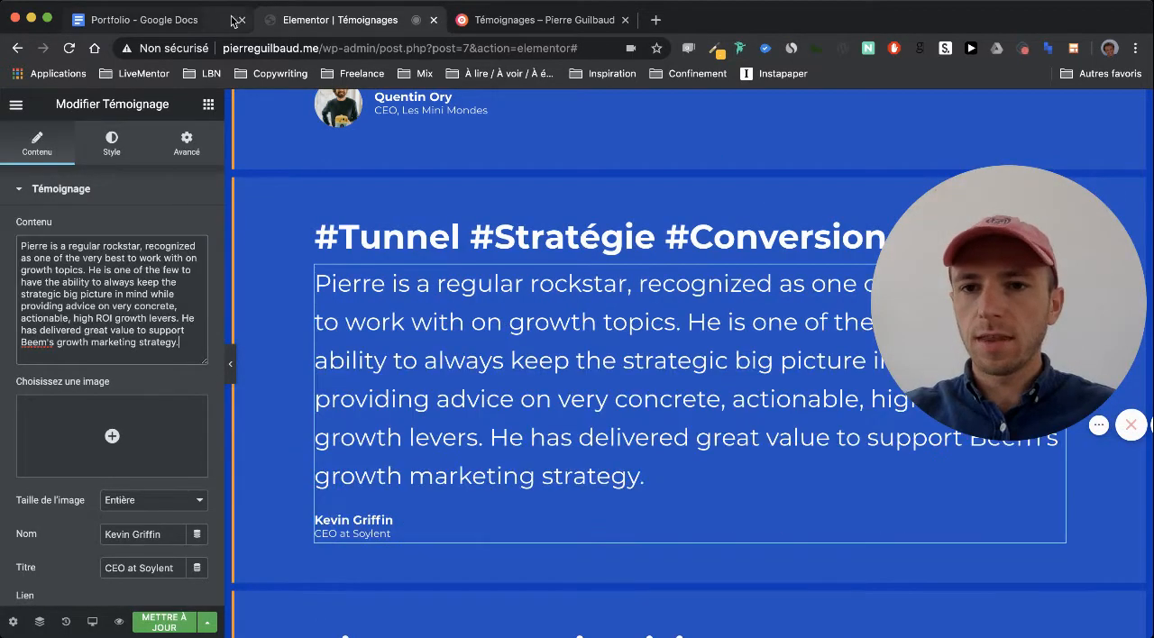
# Replace the second B2C testimonial's author name with the Beem CEO's full name from the Portfolio document
pyautogui.click(193, 20)
pyautogui.moveTo(408, 447); pyautogui.dragTo(271, 444)
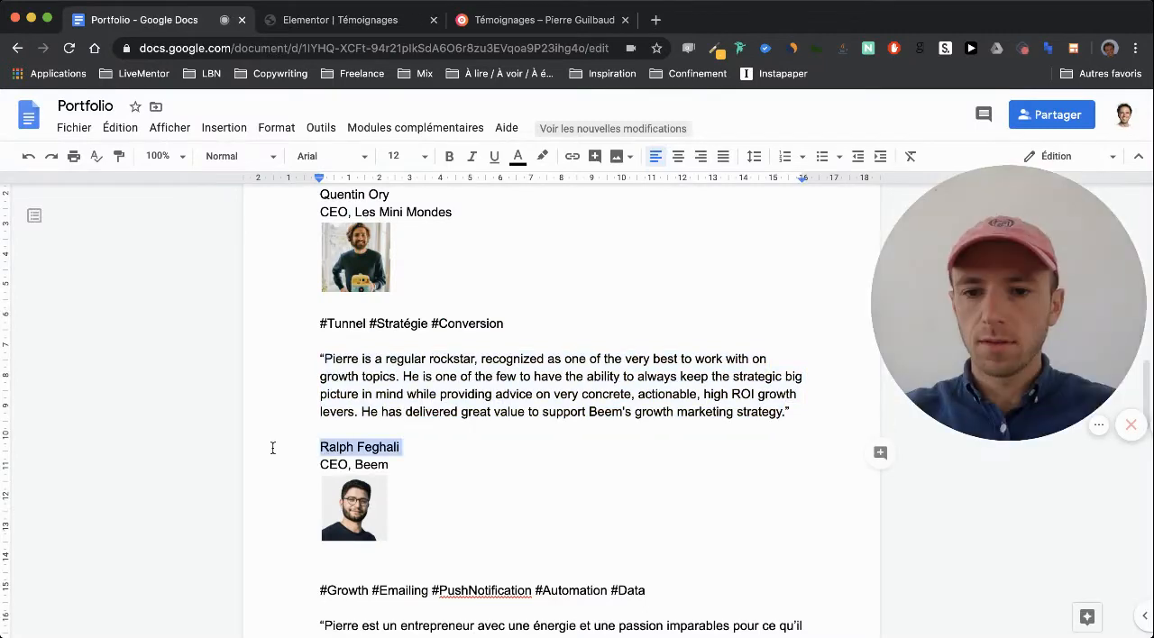
pyautogui.click(339, 31)
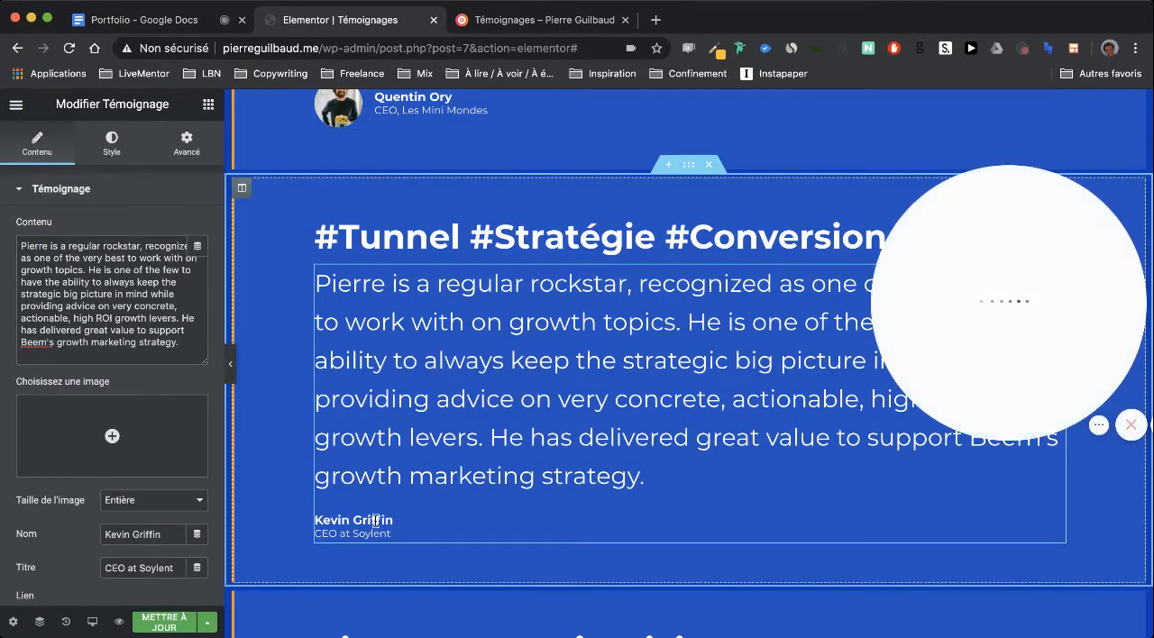
pyautogui.doubleClick(131, 534)
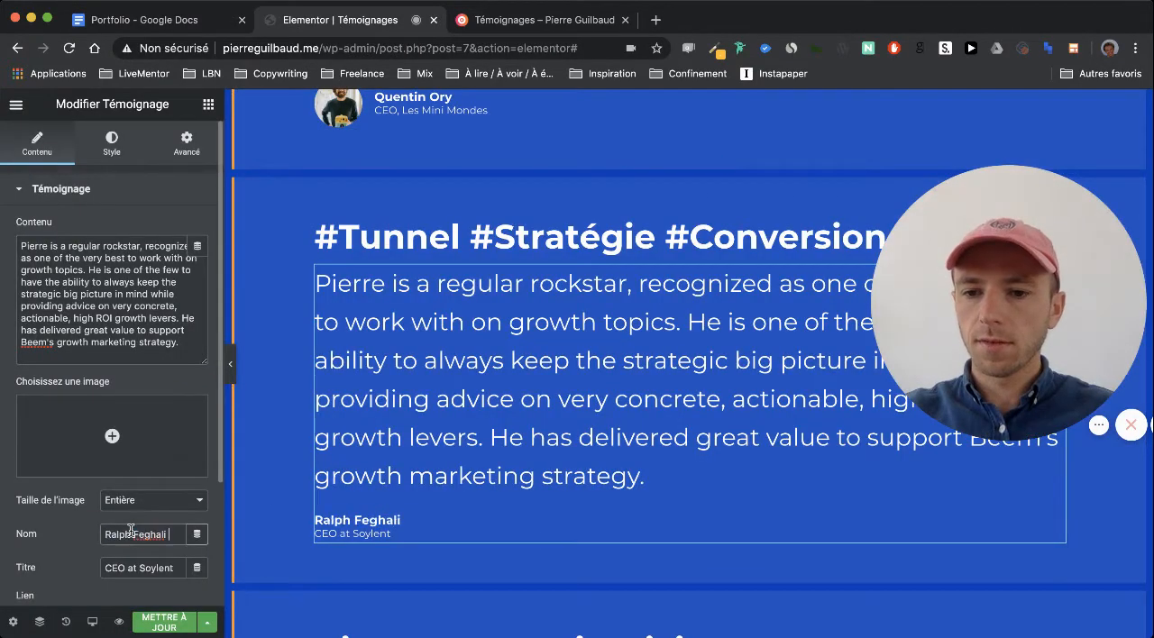
# Set the second B2C testimonial's author title to "CEO @ Beem", based on the Portfolio document
pyautogui.click(185, 20)
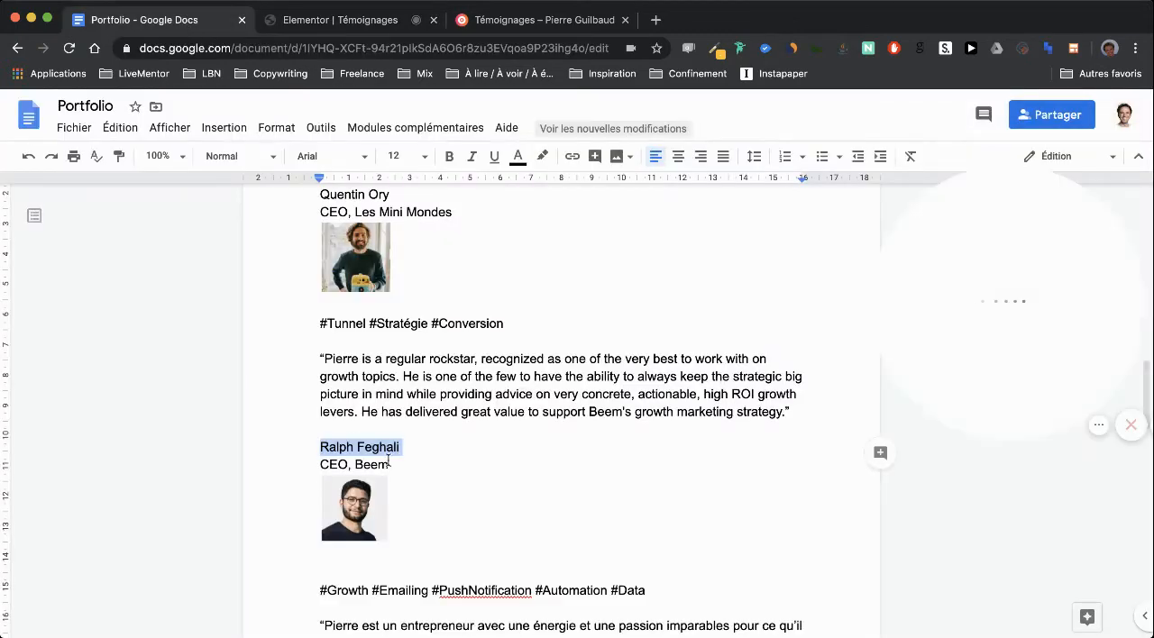
pyautogui.moveTo(389, 465); pyautogui.dragTo(289, 461)
pyautogui.click(350, 20)
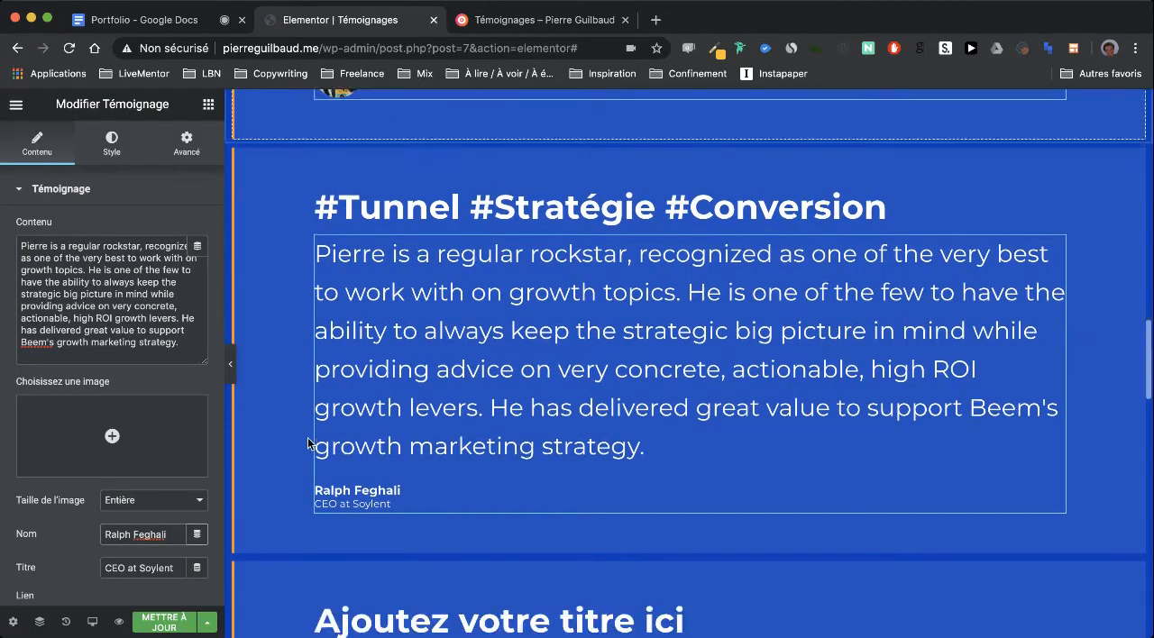
pyautogui.scroll(-3, 309, 443)
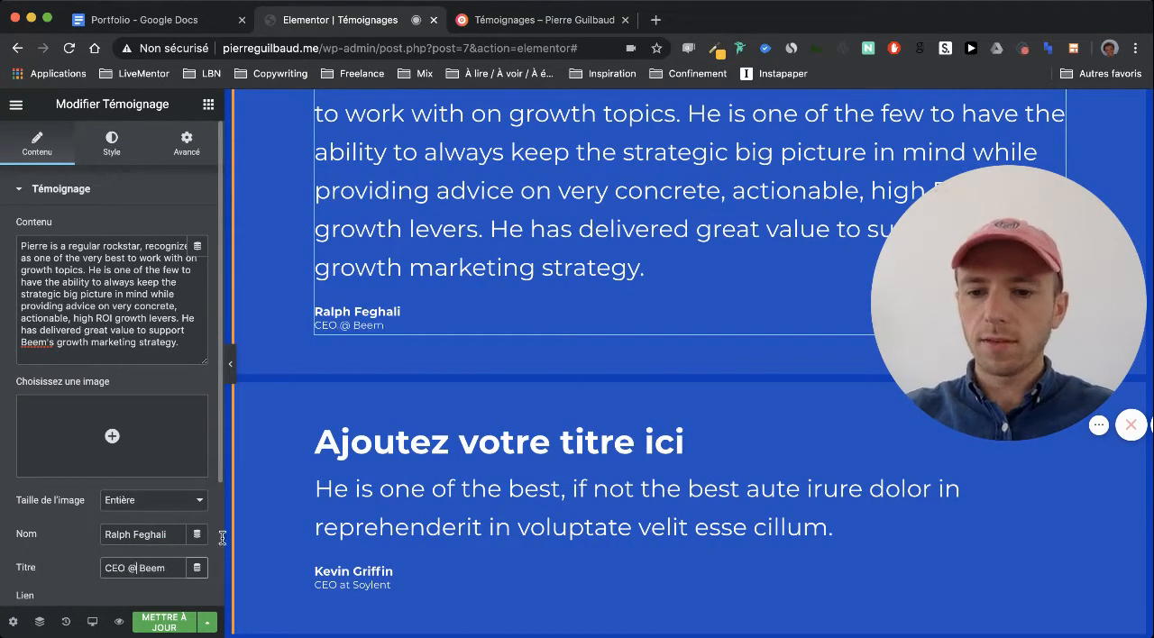
# Insert the Beem CEO's portrait from the media library as the second B2C testimonial's image
pyautogui.scroll(-3, 476, 484)
pyautogui.scroll(1, 405, 270)
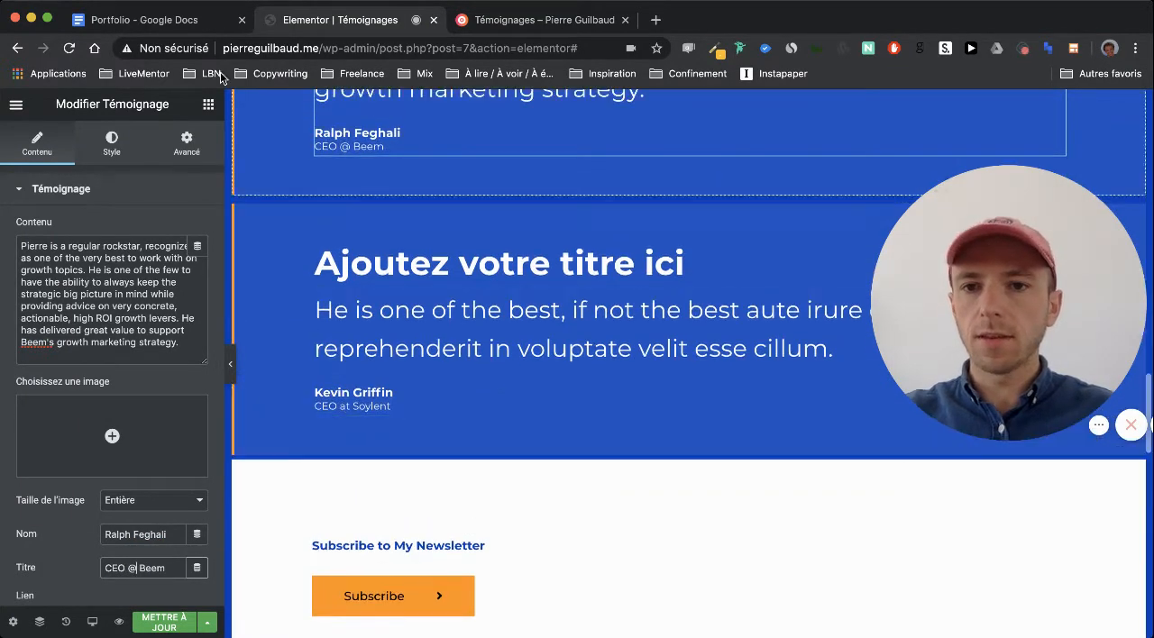
pyautogui.click(141, 20)
pyautogui.scroll(-2, 478, 450)
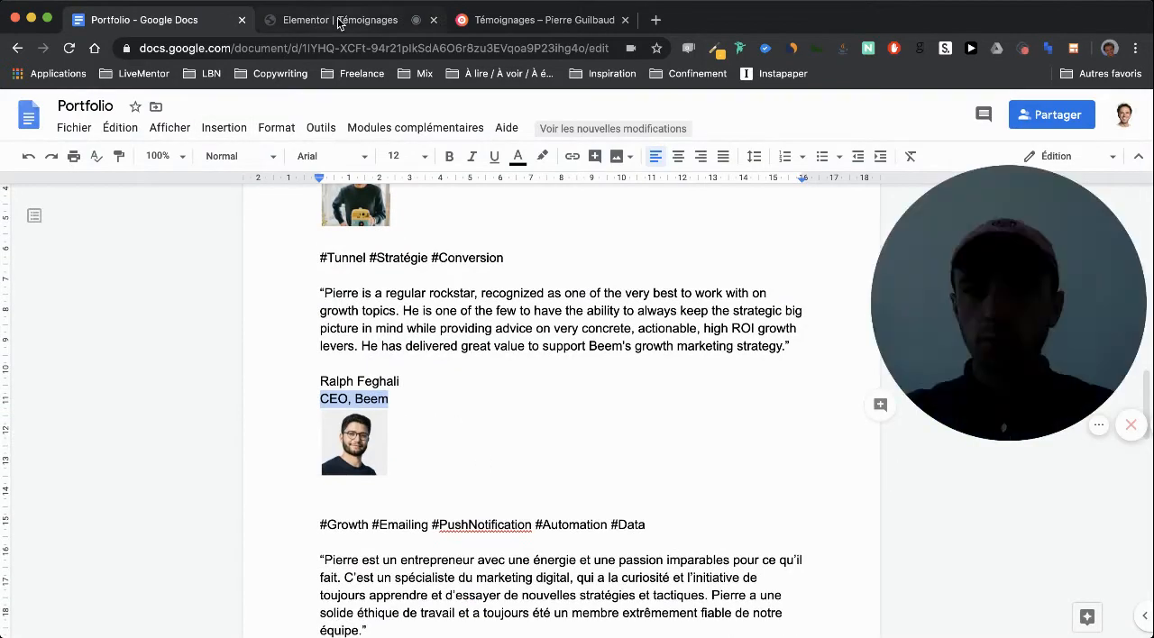
pyautogui.click(339, 20)
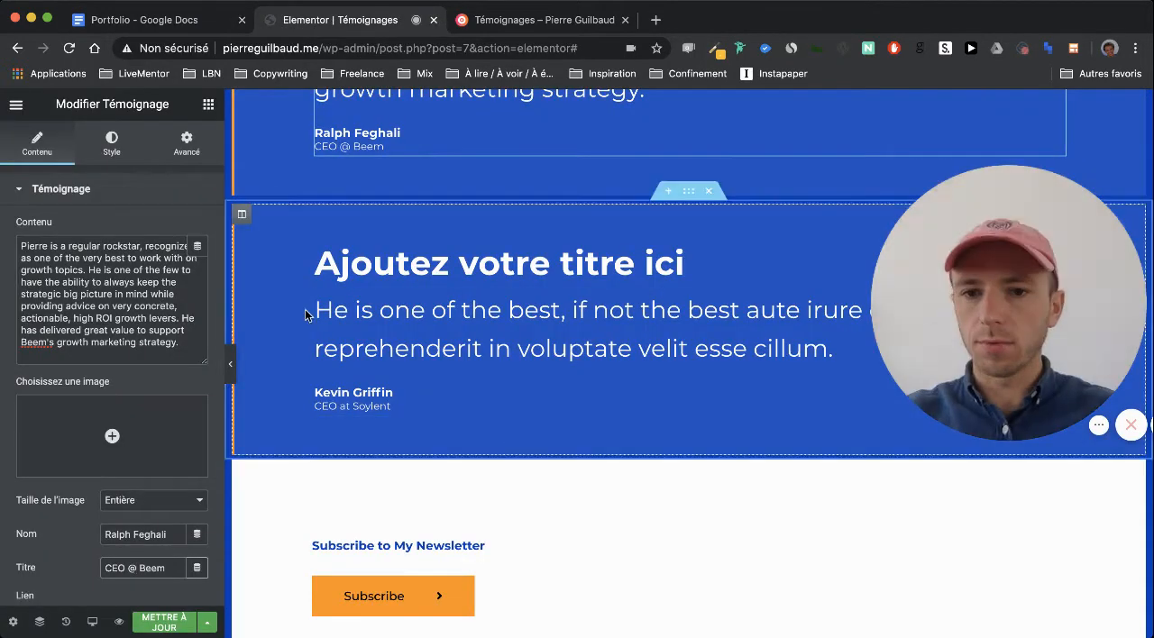
pyautogui.scroll(1, 304, 314)
pyautogui.click(113, 437)
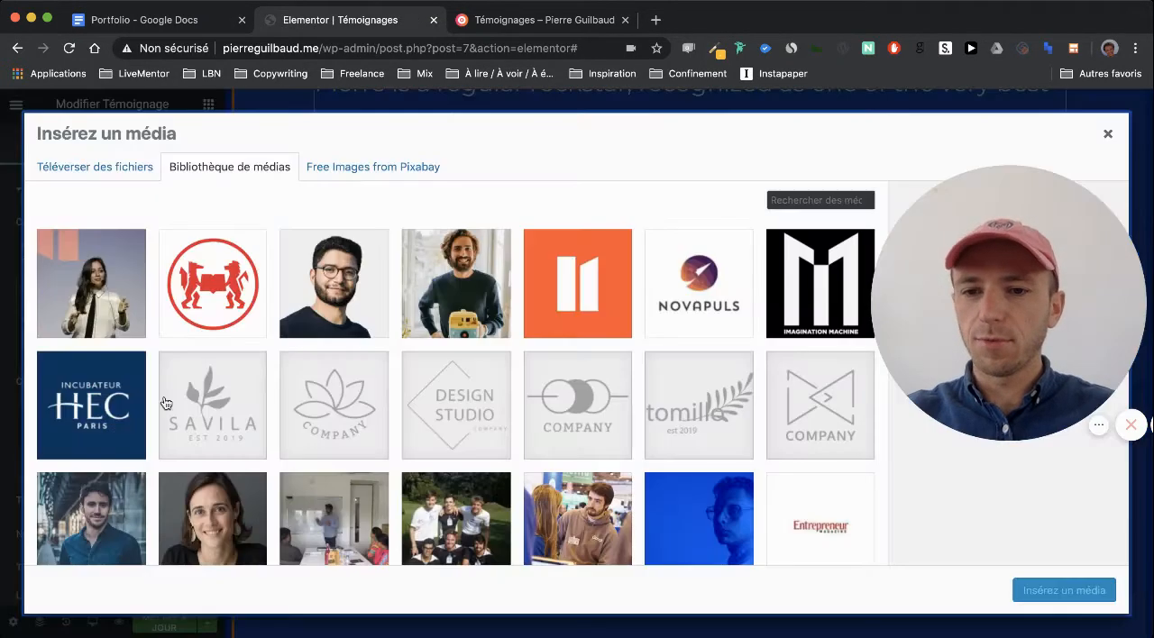
pyautogui.click(364, 282)
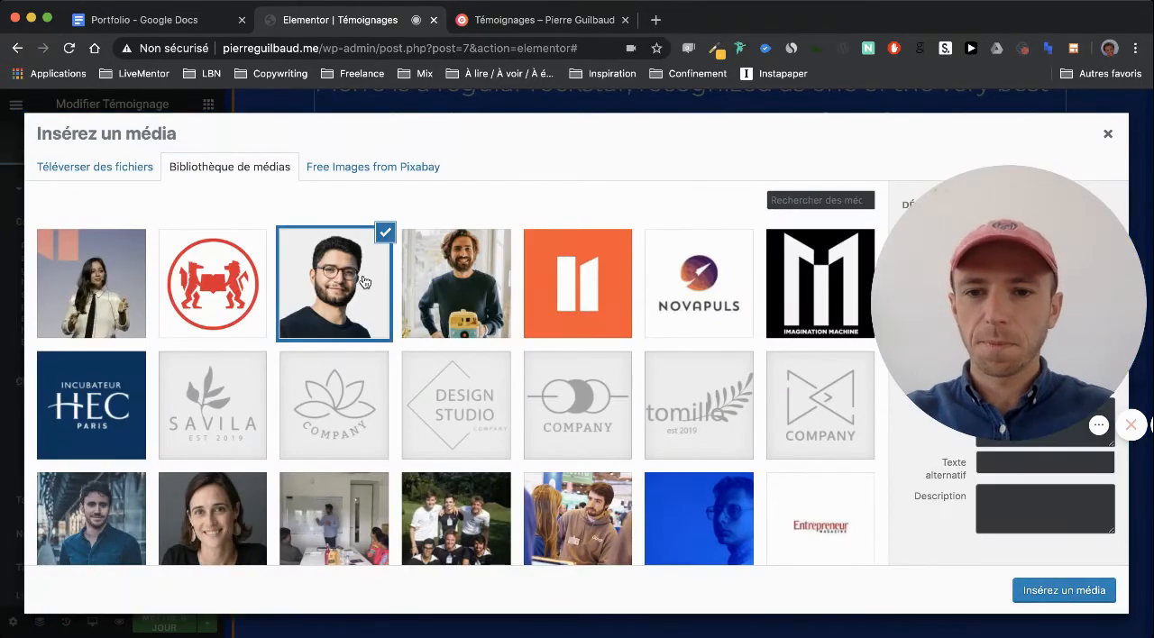
pyautogui.click(1023, 588)
# Replace the third B2C testimonial's heading with "#Growth #Emailing #PushNotification #Automation #Data", copied from the Portfolio document
pyautogui.scroll(-2, 364, 233)
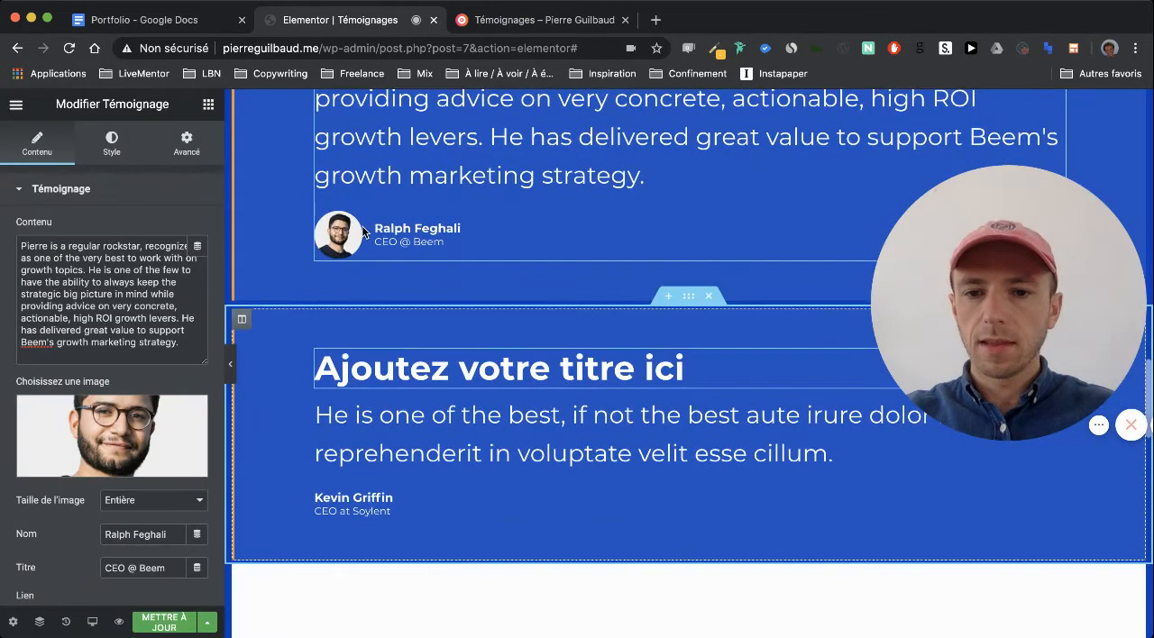
pyautogui.click(180, 20)
pyautogui.scroll(-3, 459, 378)
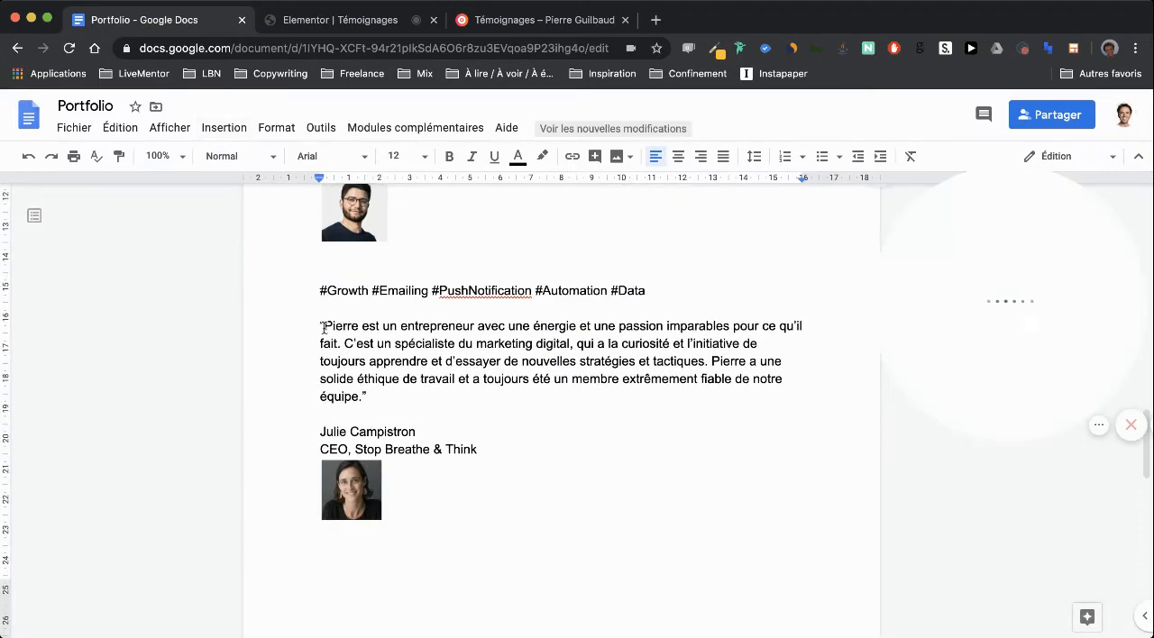
pyautogui.moveTo(321, 290)
pyautogui.mouseDown()
pyautogui.moveTo(681, 302)
pyautogui.moveTo(314, 292)
pyautogui.mouseUp()
pyautogui.press('super+c')
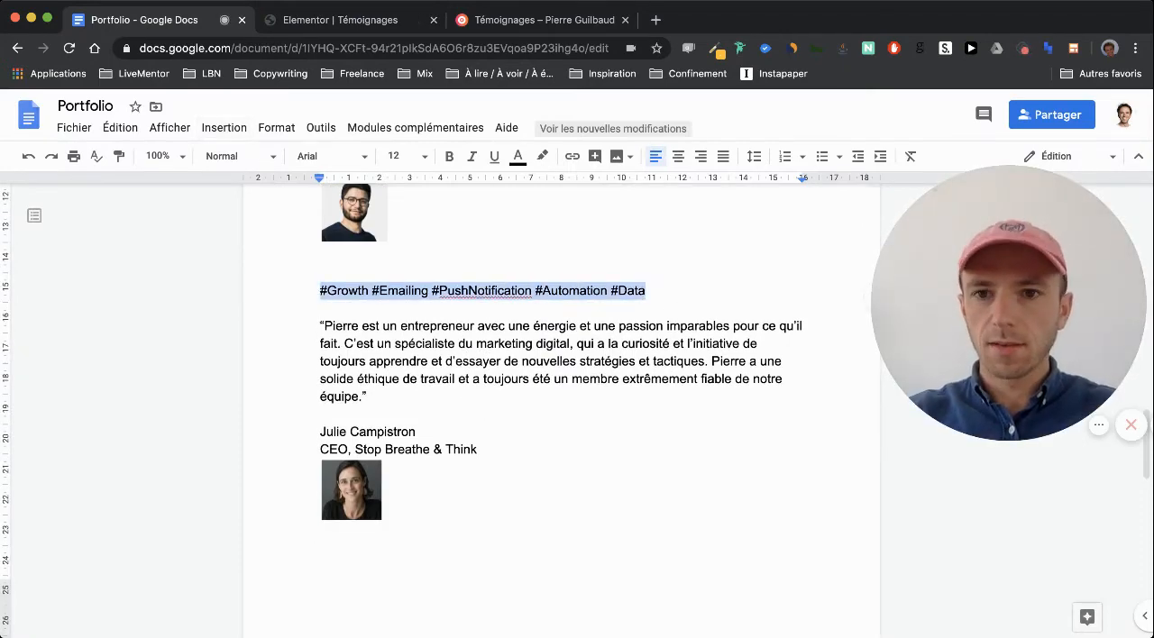
pyautogui.click(341, 20)
pyautogui.click(492, 368)
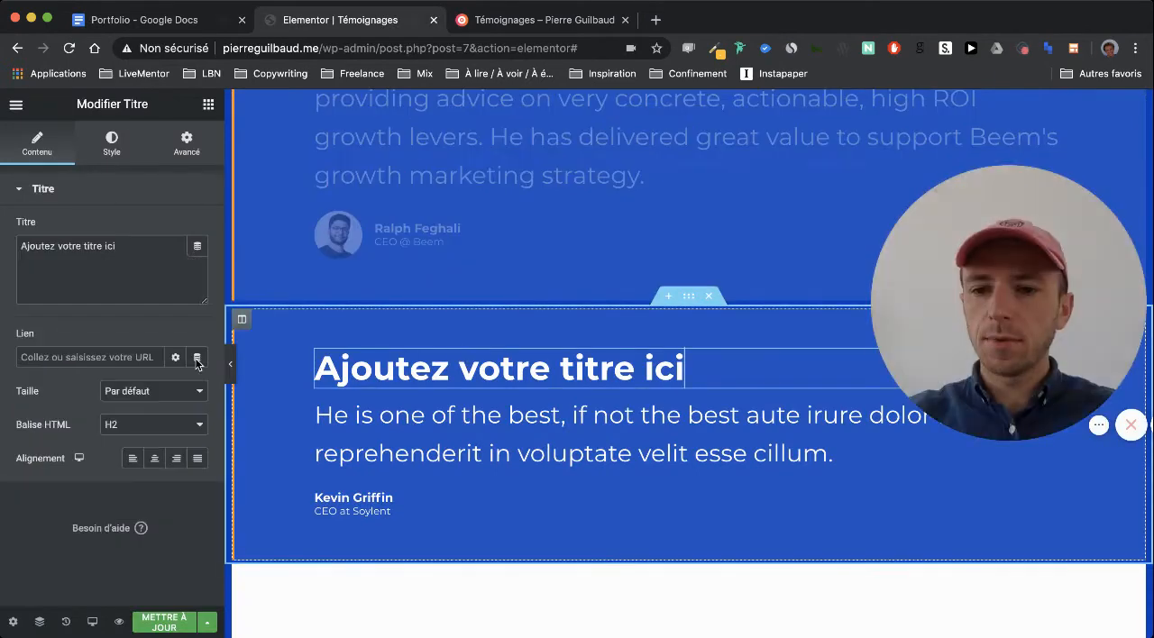
pyautogui.tripleClick(106, 246)
pyautogui.press('super+v')
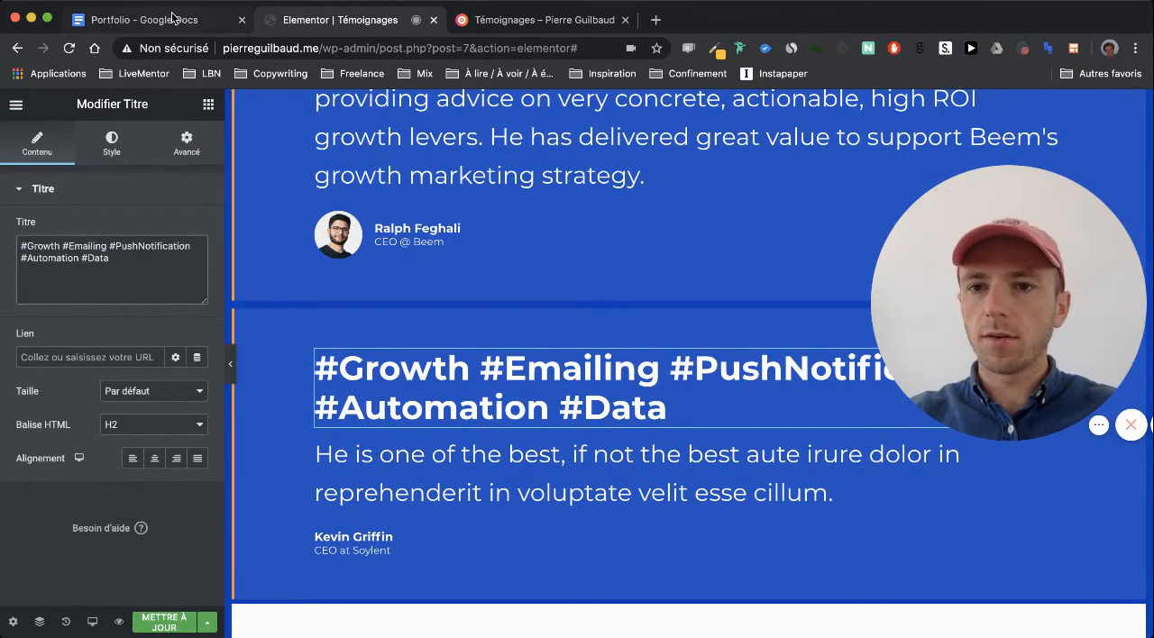
# Replace the third B2C testimonial's quote with the "entrepreneur avec une énergie et une passion imparables" text from the Portfolio document, without quotation marks
pyautogui.click(174, 18)
pyautogui.moveTo(366, 401); pyautogui.dragTo(323, 325)
pyautogui.hotkey('ctrl', 'c')
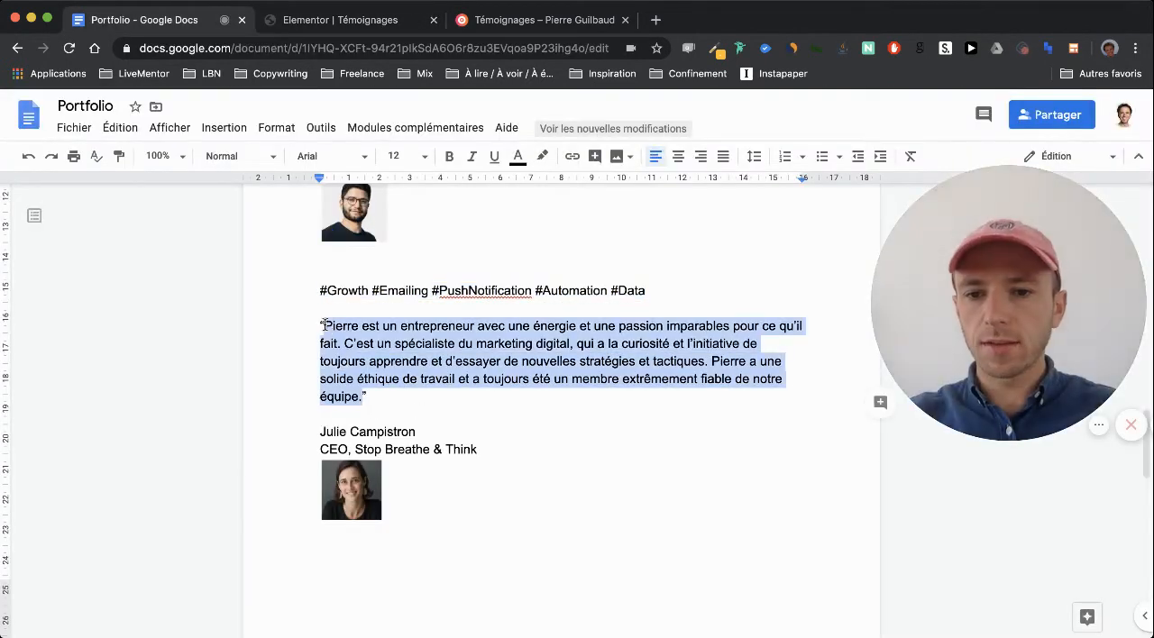
pyautogui.click(333, 20)
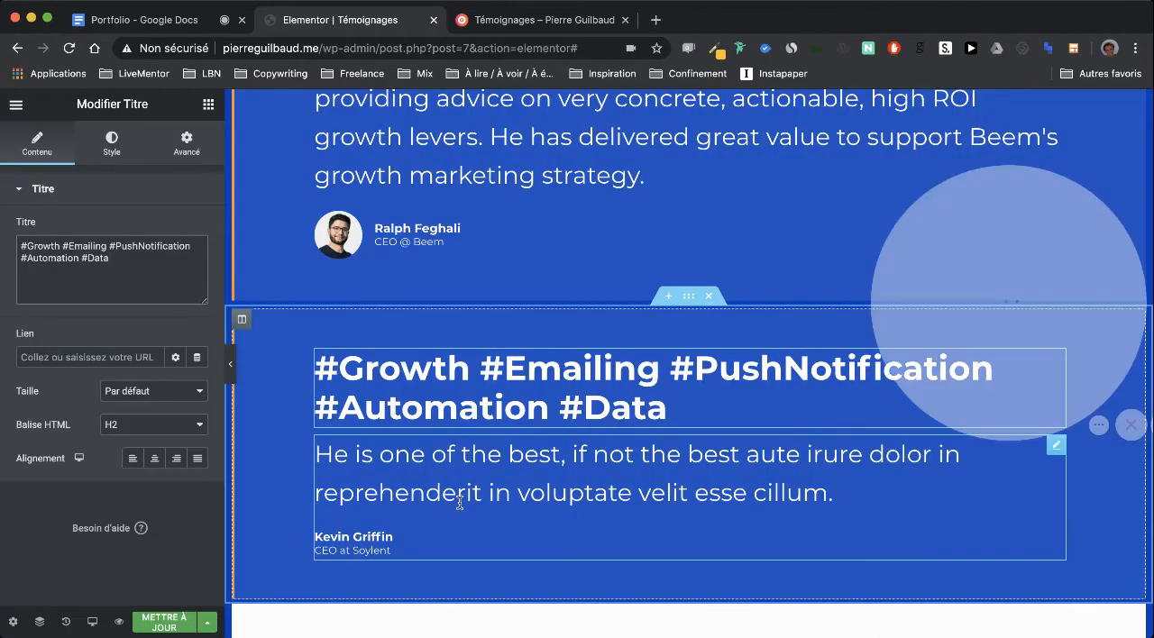
pyautogui.click(459, 496)
pyautogui.click(148, 321)
pyautogui.hotkey('ctrl', 'a')
pyautogui.hotkey('ctrl', 'v')
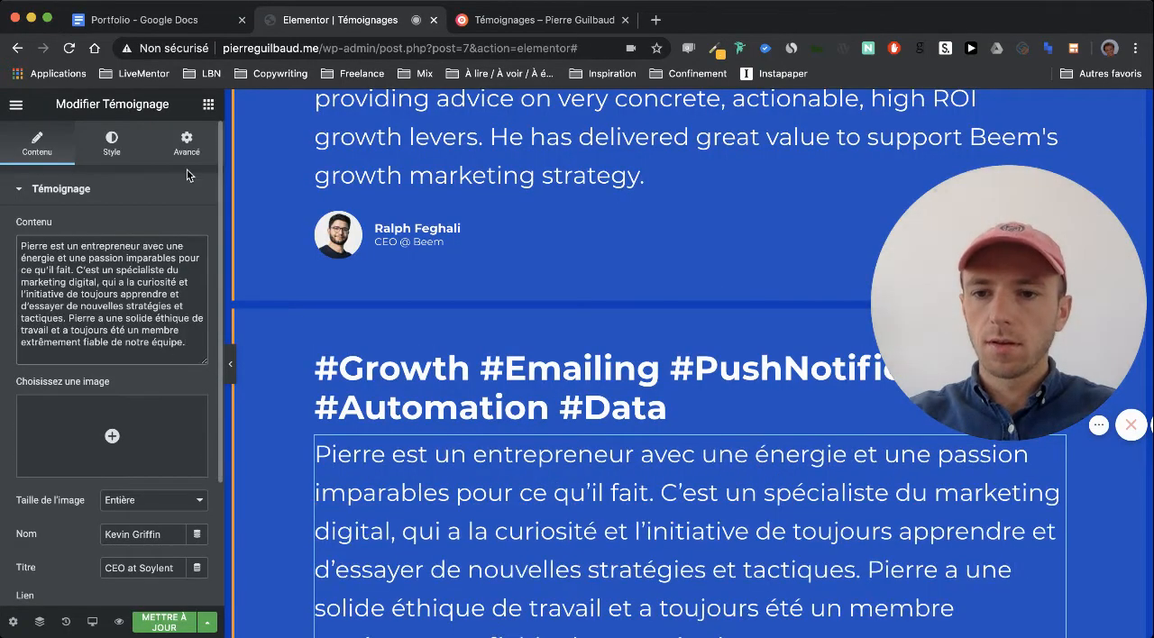
# Replace the third B2C testimonial's author name with the Stop Breathe & Think CEO's full name from the Portfolio document
pyautogui.scroll(-3, 352, 344)
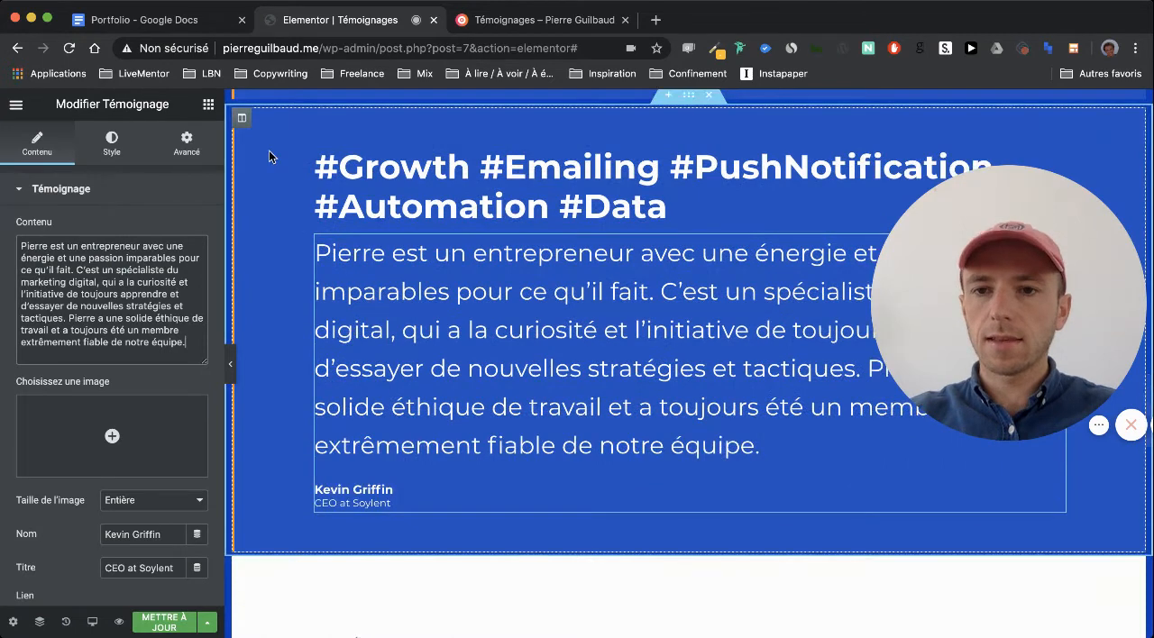
pyautogui.click(225, 20)
pyautogui.moveTo(443, 435); pyautogui.dragTo(318, 433)
pyautogui.hotkey('ctrl', 'c')
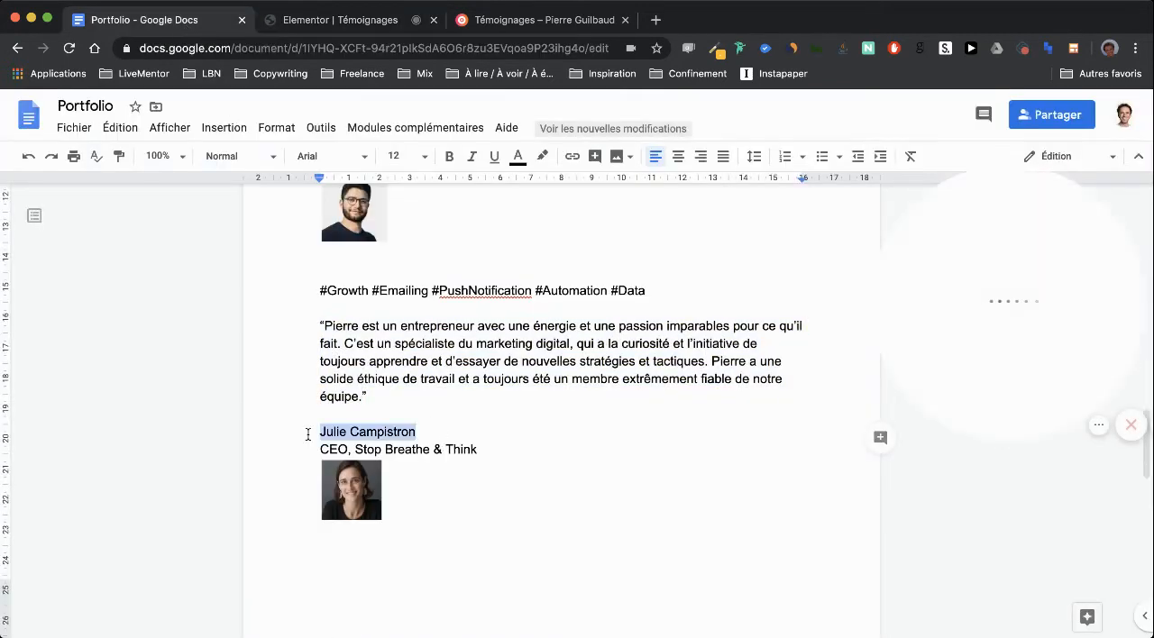
pyautogui.click(311, 20)
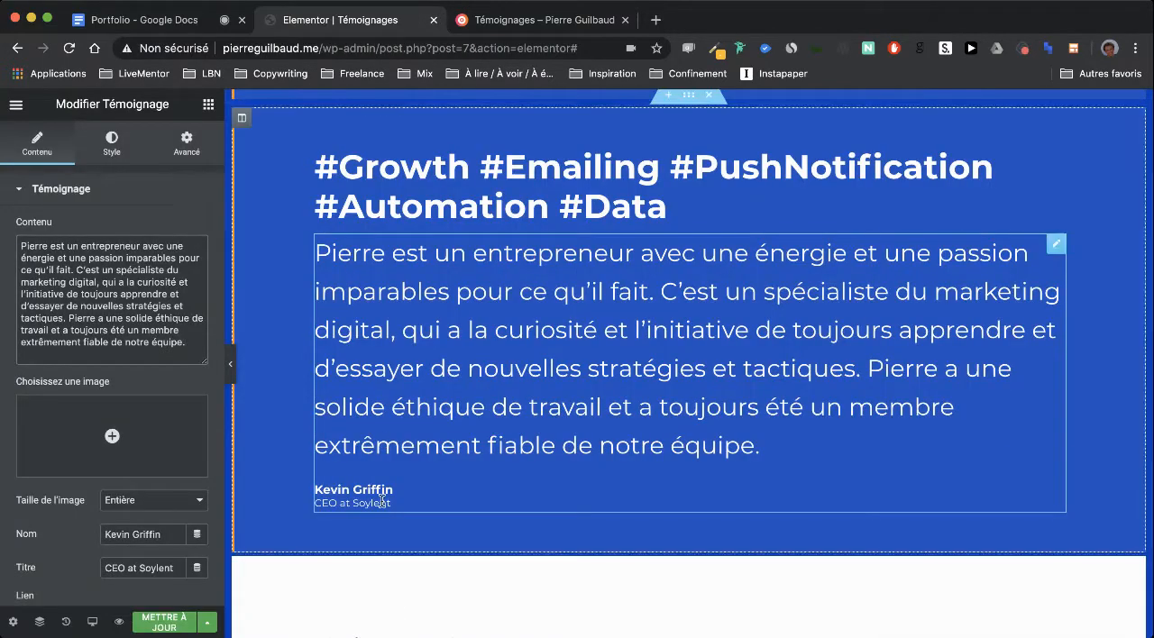
pyautogui.tripleClick(143, 534)
pyautogui.hotkey('ctrl', 'v')
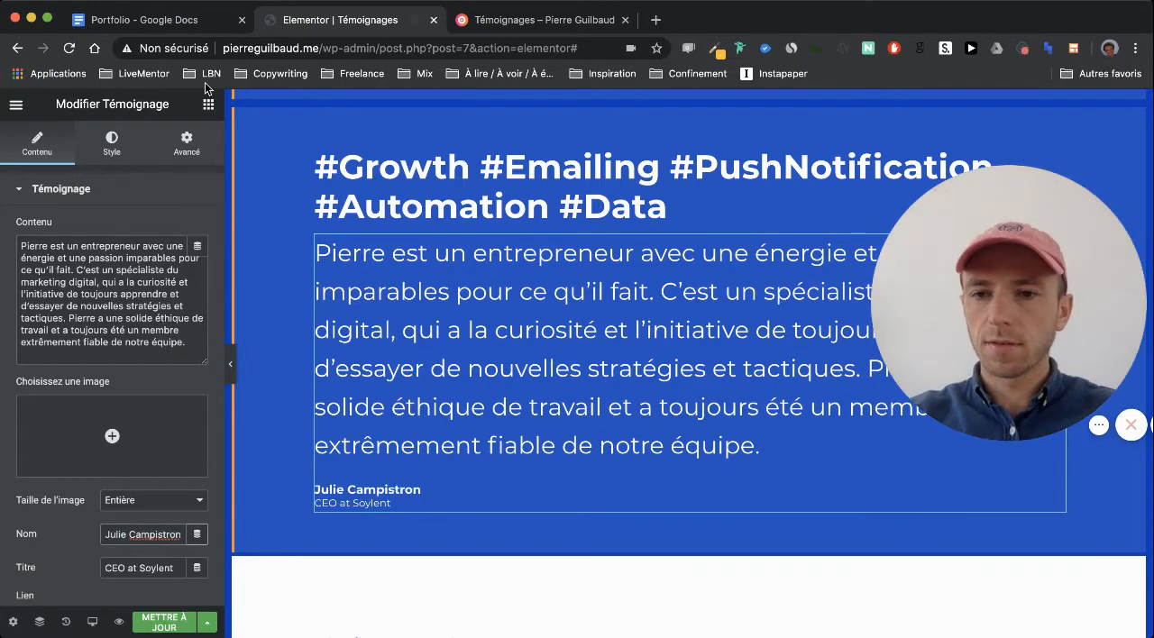
# Replace the third B2C testimonial's author title with "CEO @ Stop Breathe & Think", based on the Portfolio document
pyautogui.click(167, 19)
pyautogui.moveTo(489, 448); pyautogui.dragTo(304, 451)
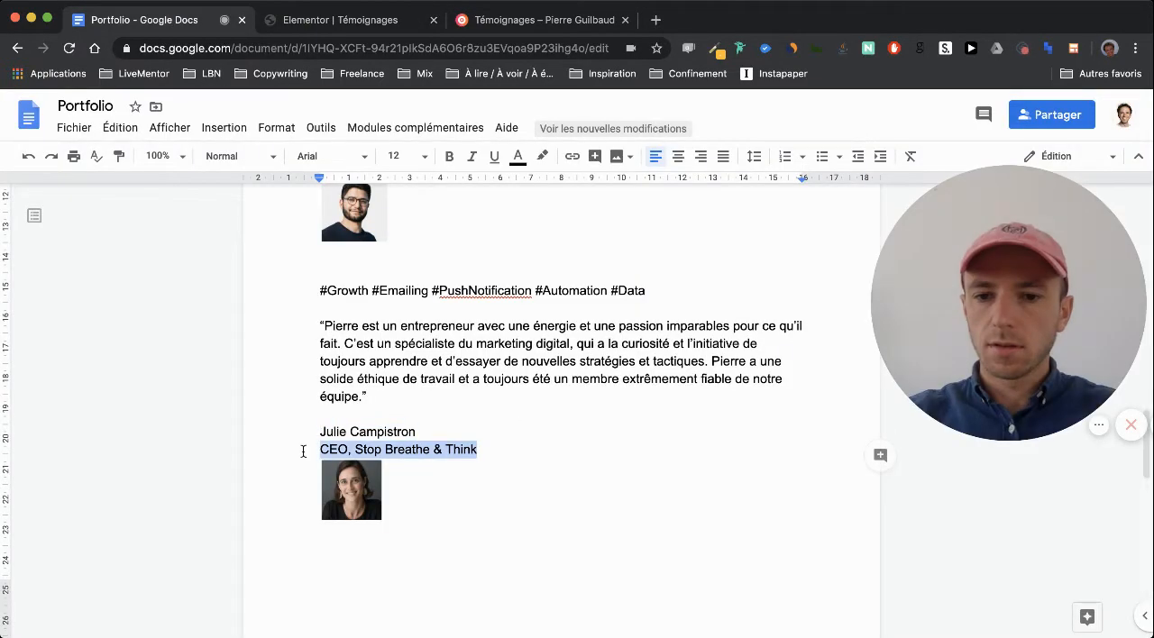
pyautogui.click(322, 19)
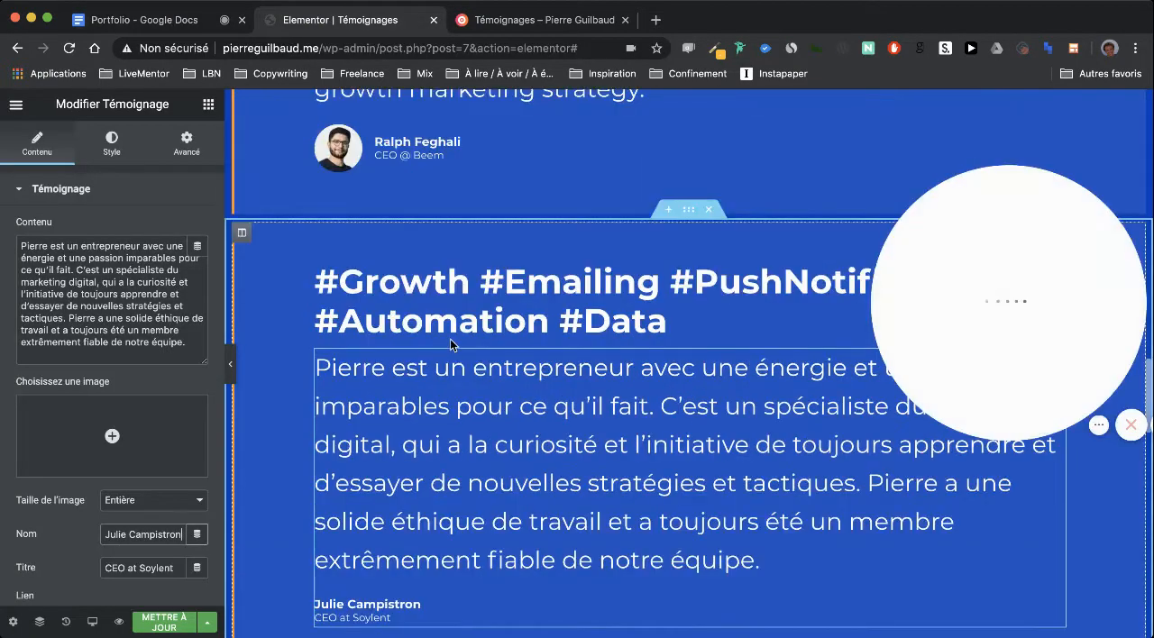
pyautogui.scroll(-5, 379, 342)
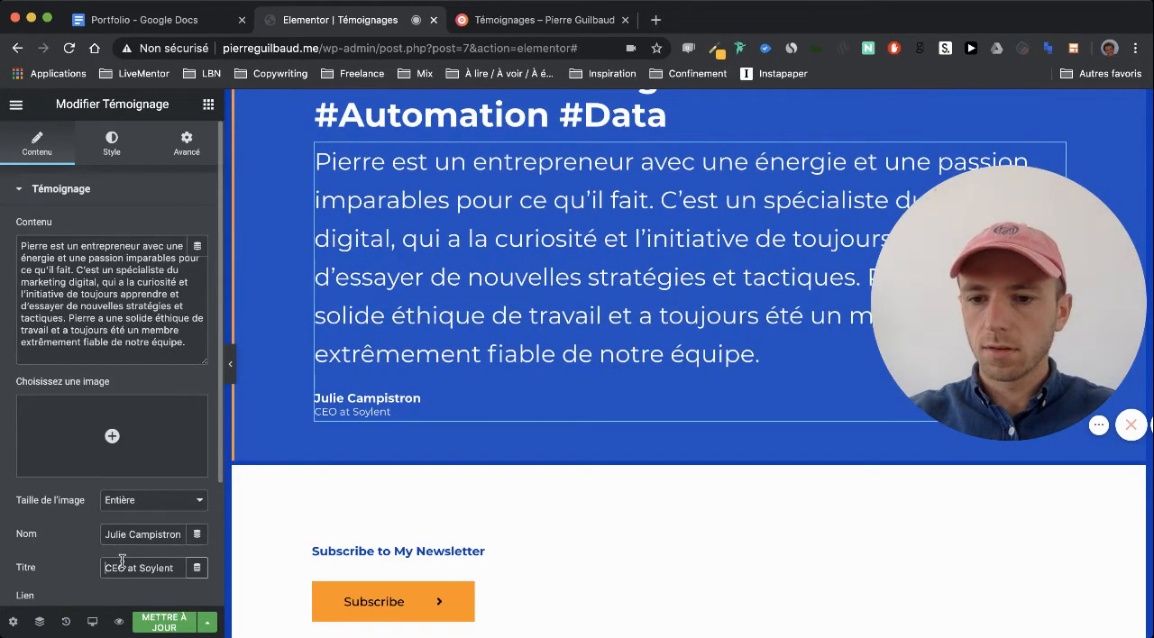
# Insert the Stop Breathe & Think CEO's portrait from the media library as the third B2C testimonial's image and update the page
pyautogui.click(111, 437)
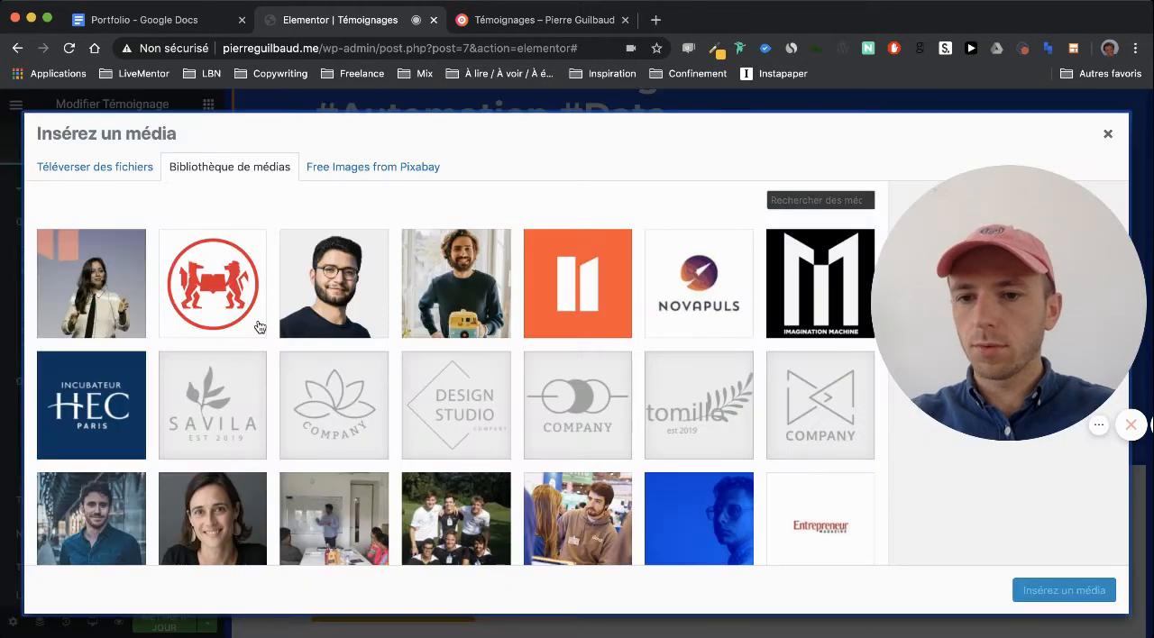
pyautogui.click(223, 504)
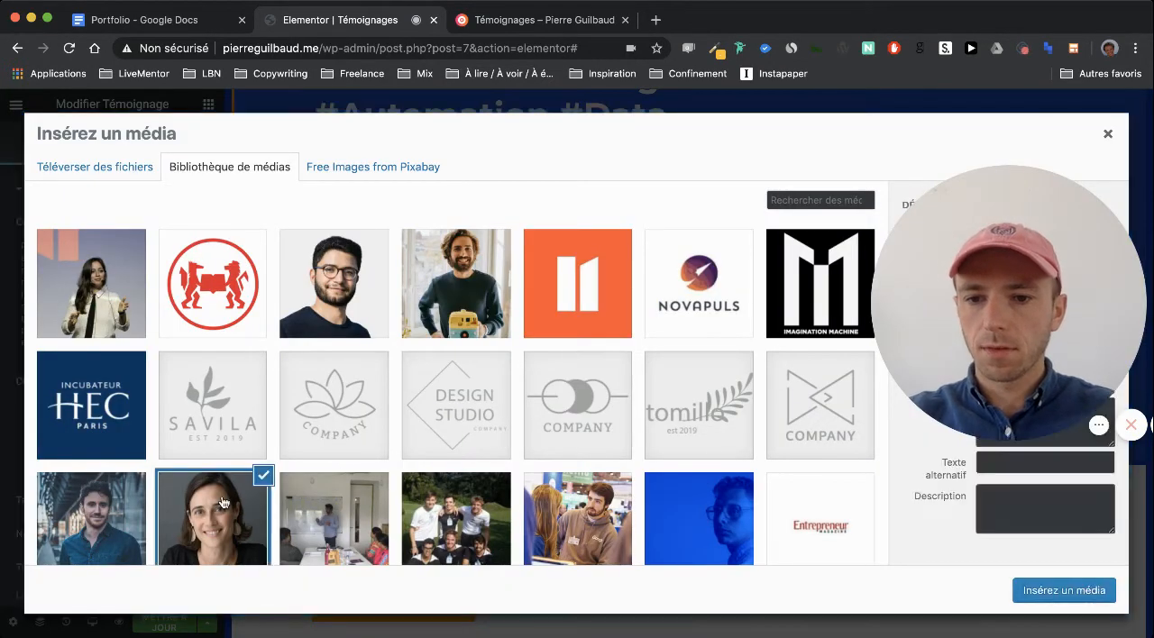
pyautogui.click(1062, 591)
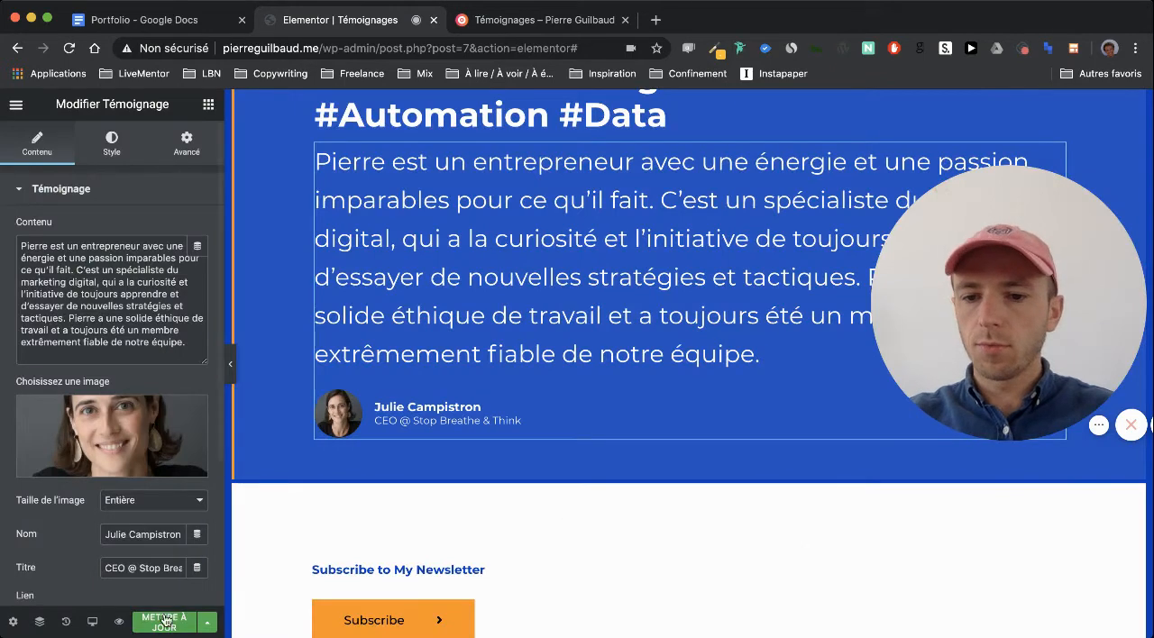
# Replace the "Subscribe to My Newsletter" heading with "Prêt à faire décoller vos conversions ?", copied from the Portfolio document
pyautogui.scroll(-1, 501, 509)
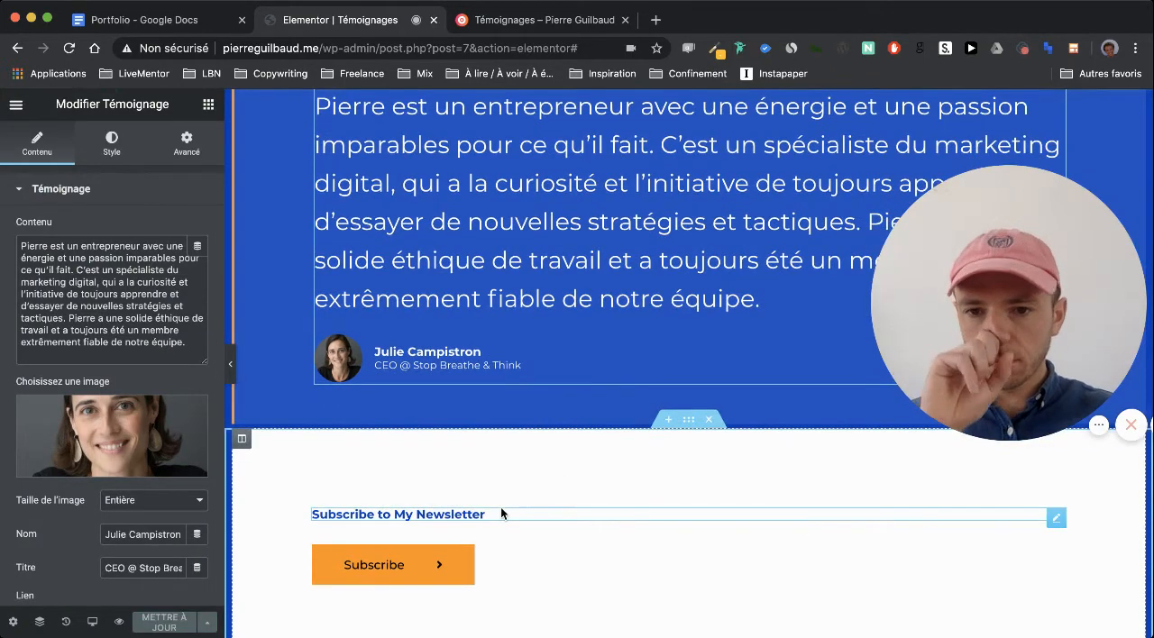
pyautogui.scroll(-1, 501, 513)
pyautogui.scroll(-1, 501, 512)
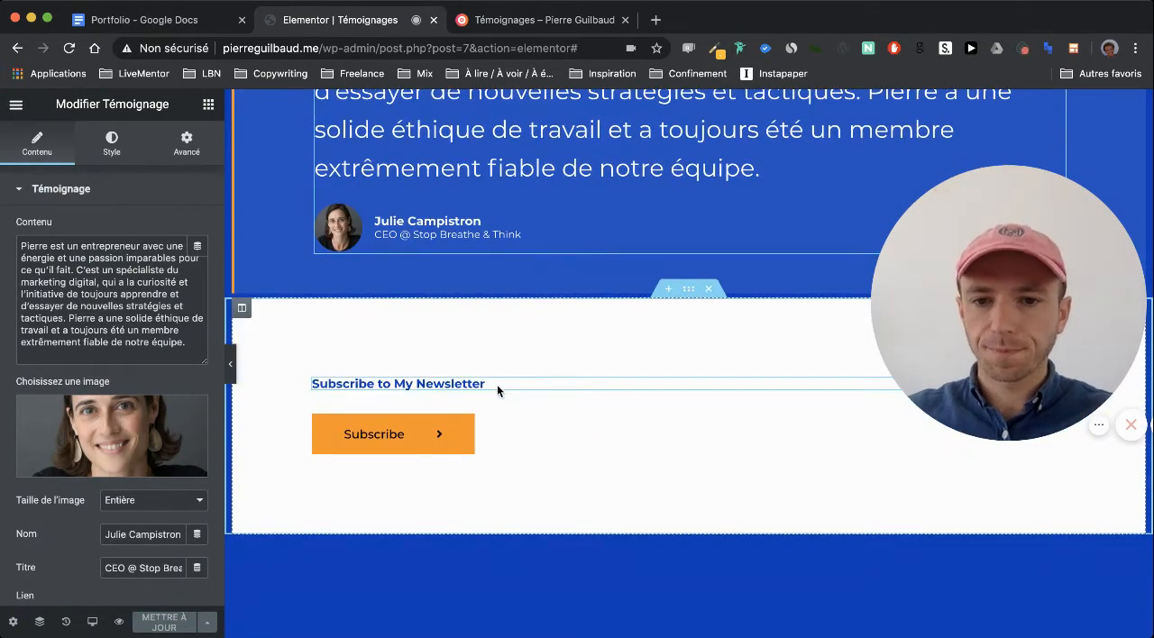
pyautogui.click(181, 25)
pyautogui.scroll(-5, 462, 368)
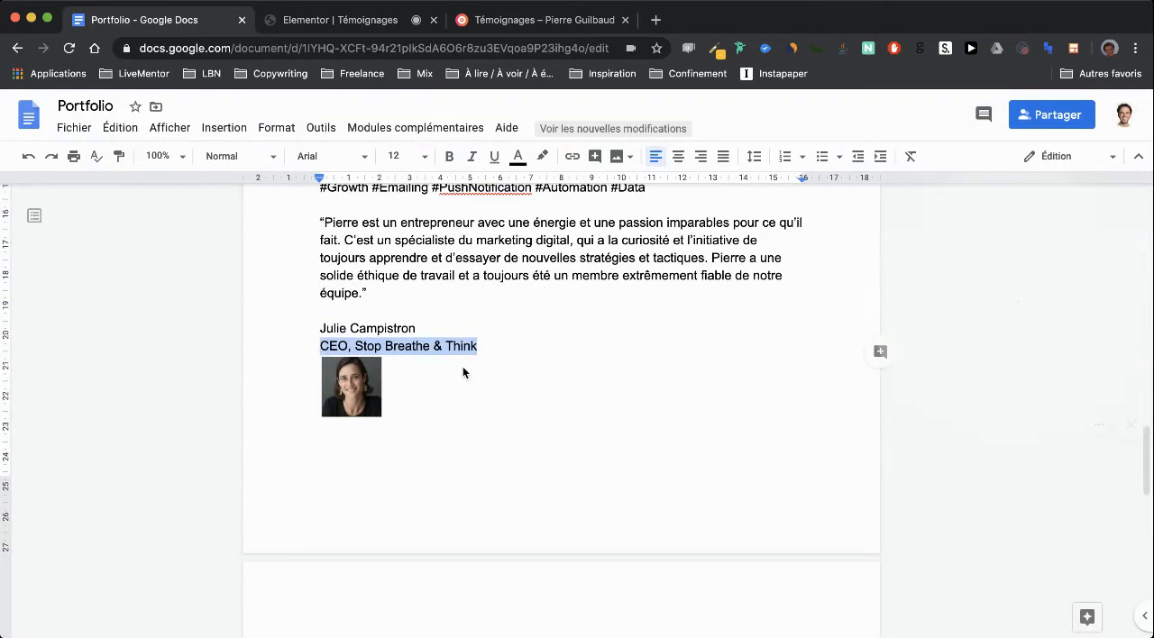
pyautogui.scroll(-1, 463, 368)
pyautogui.tripleClick(563, 317)
pyautogui.press('super+c')
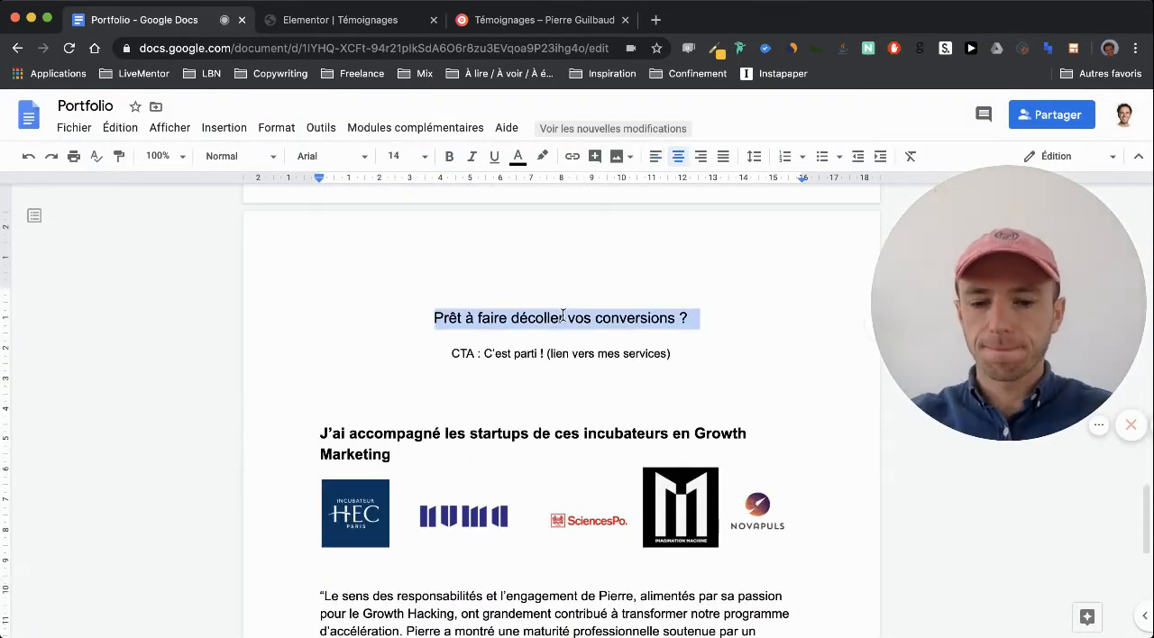
pyautogui.click(340, 20)
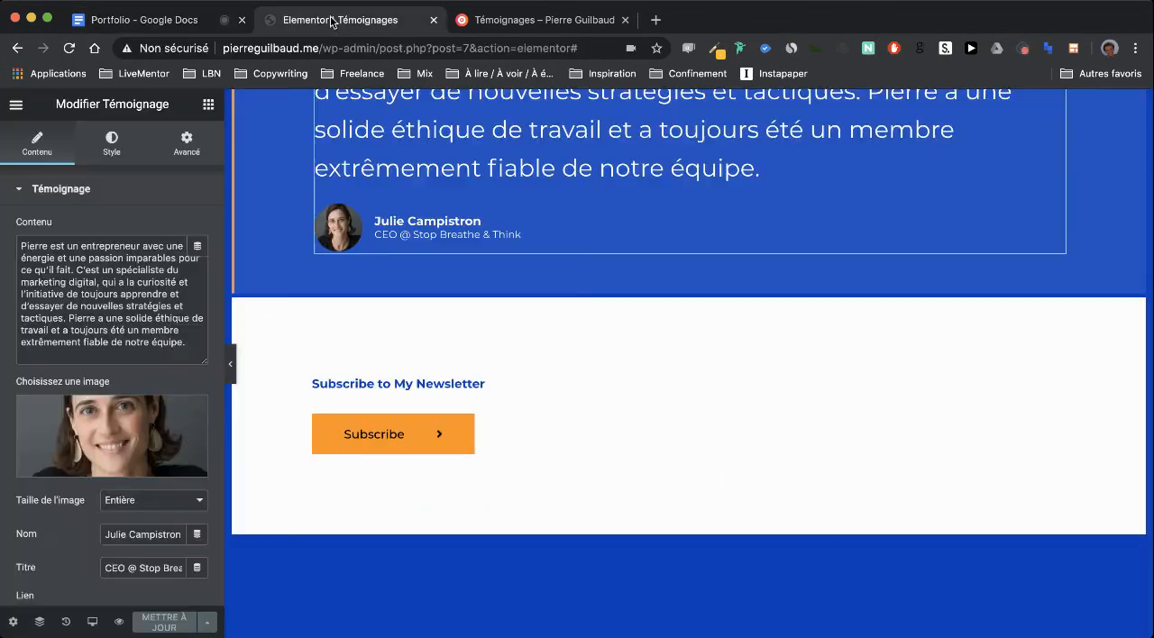
pyautogui.click(358, 386)
pyautogui.click(97, 279)
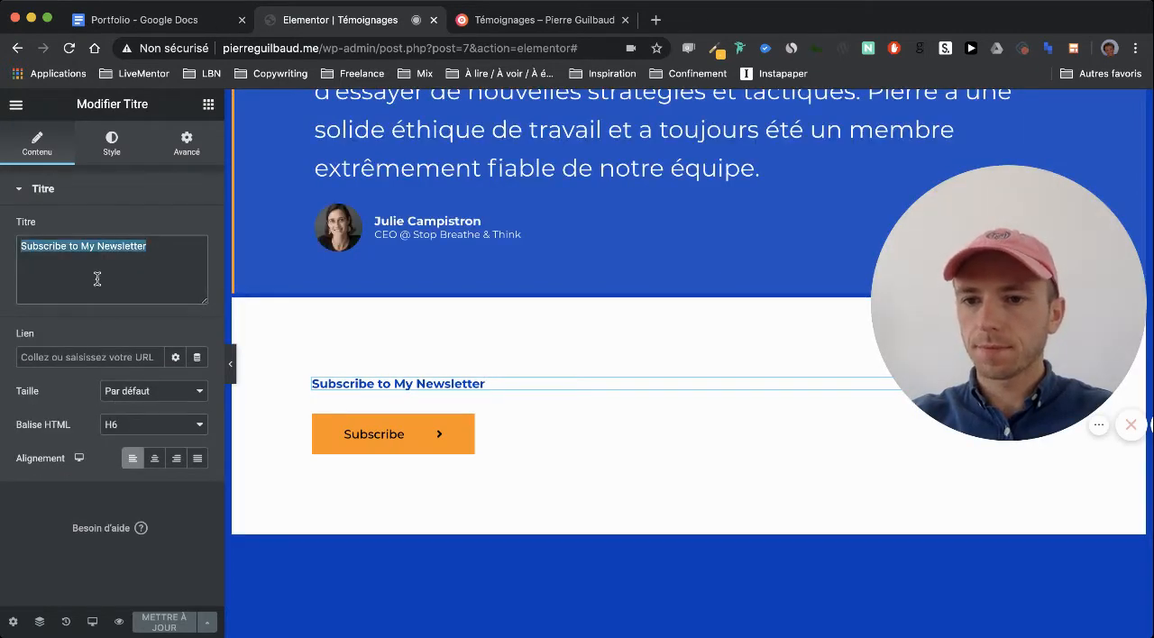
pyautogui.press('super+v')
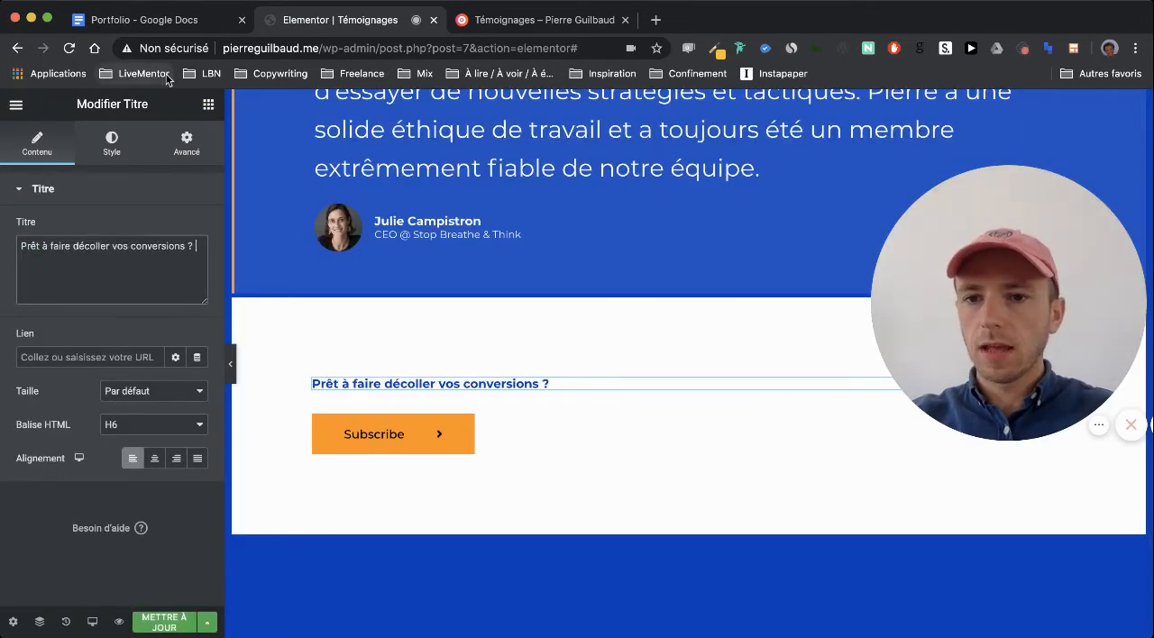
# Change the Subscribe button's text to the Portfolio document's call to action, "C'est parti !"
pyautogui.click(165, 20)
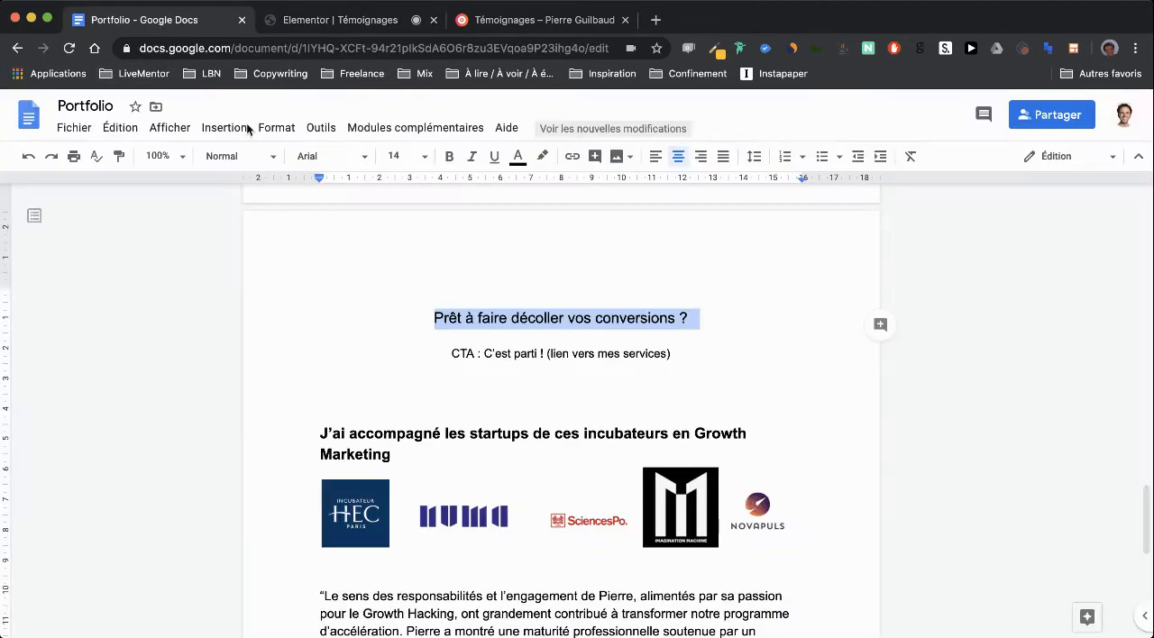
pyautogui.click(304, 29)
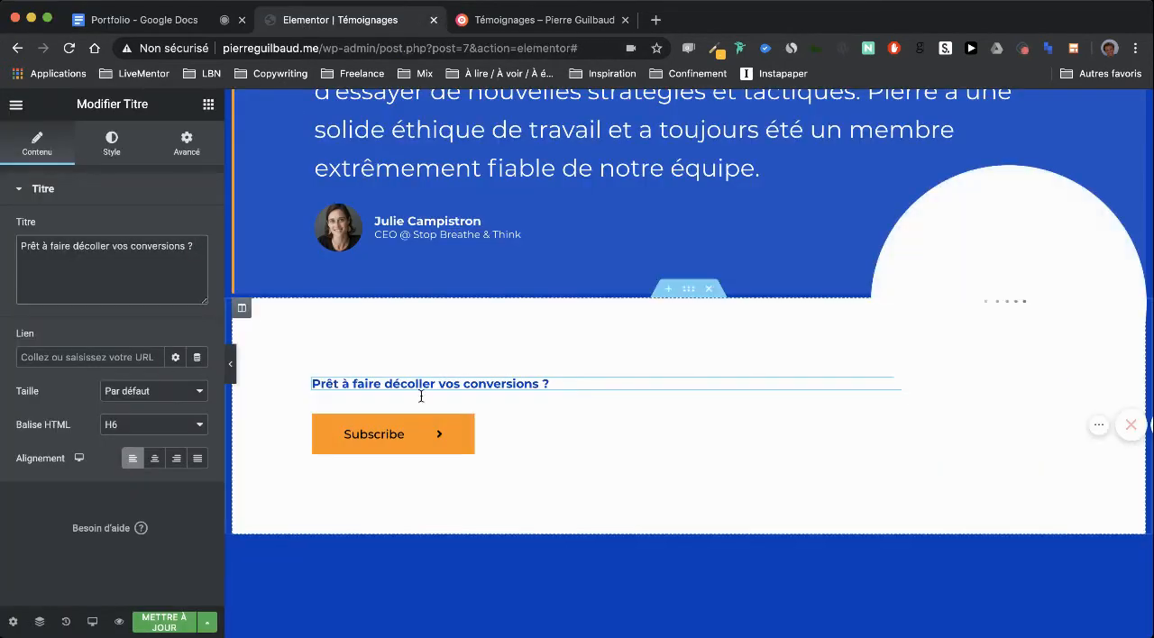
pyautogui.click(481, 442)
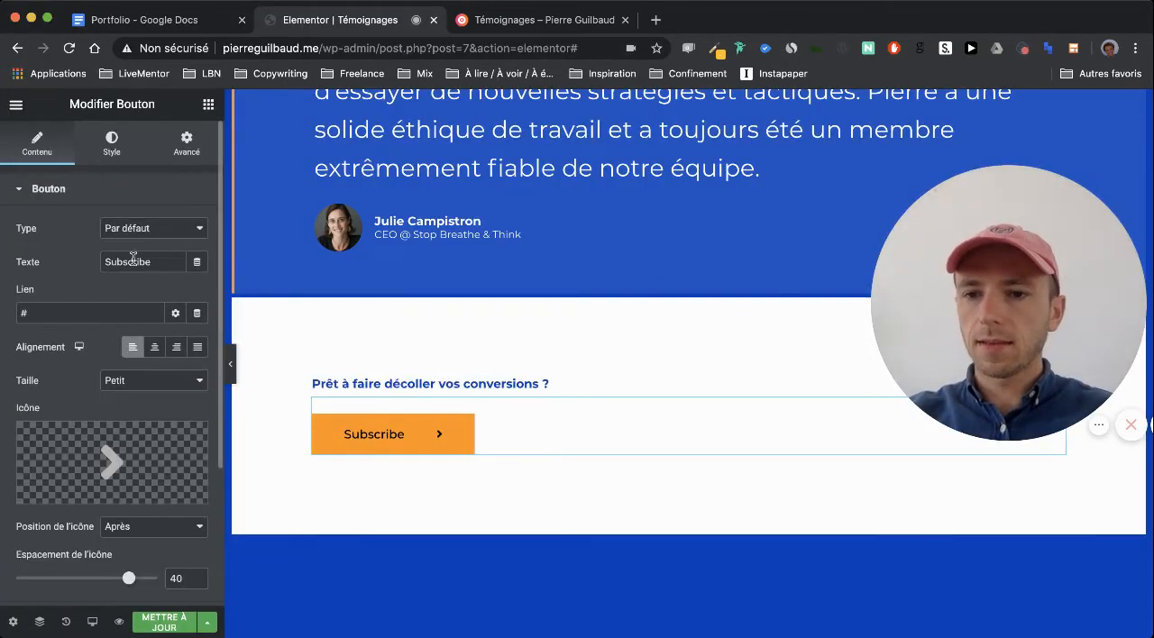
pyautogui.write("C'est parti !")
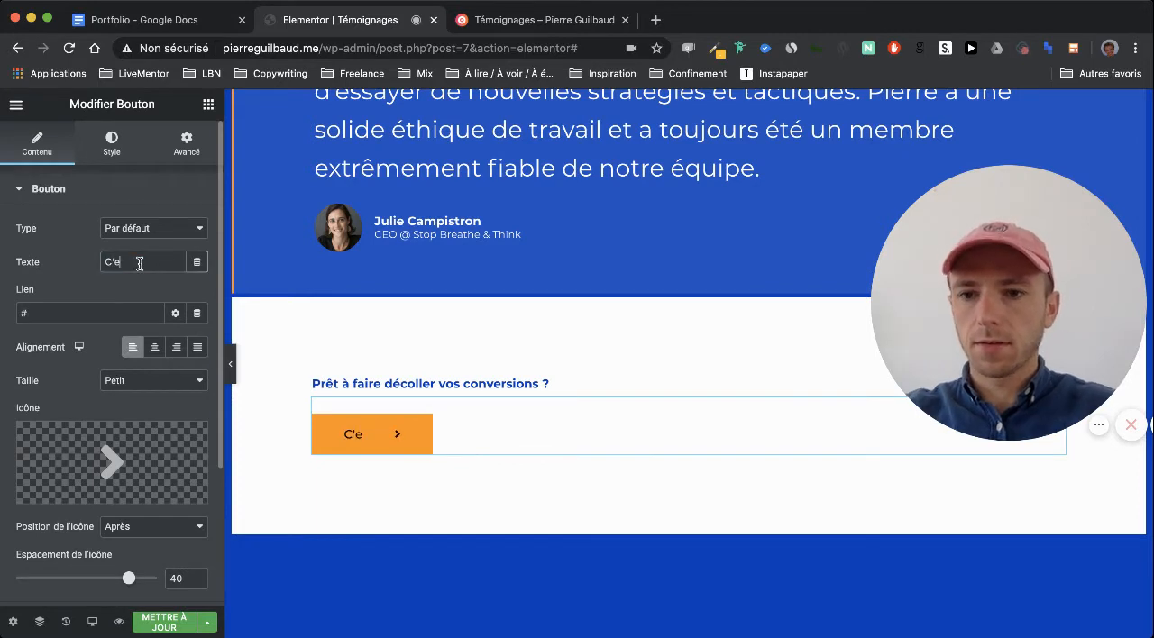
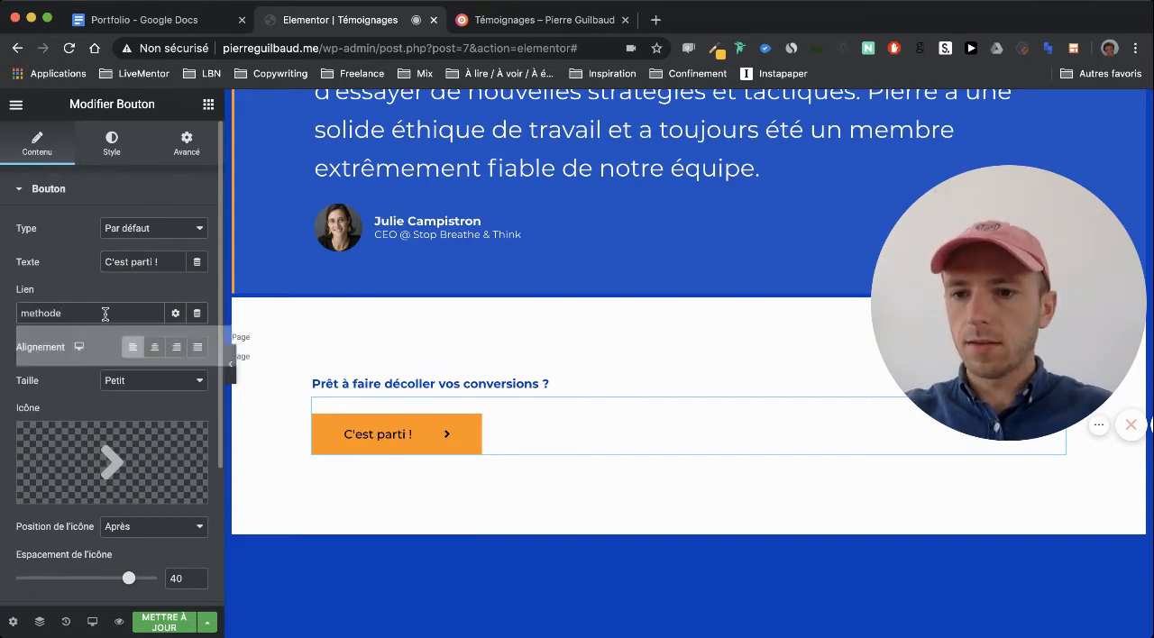
# Link the "C'est parti !" button to the site's methode page
pyautogui.click(99, 345)
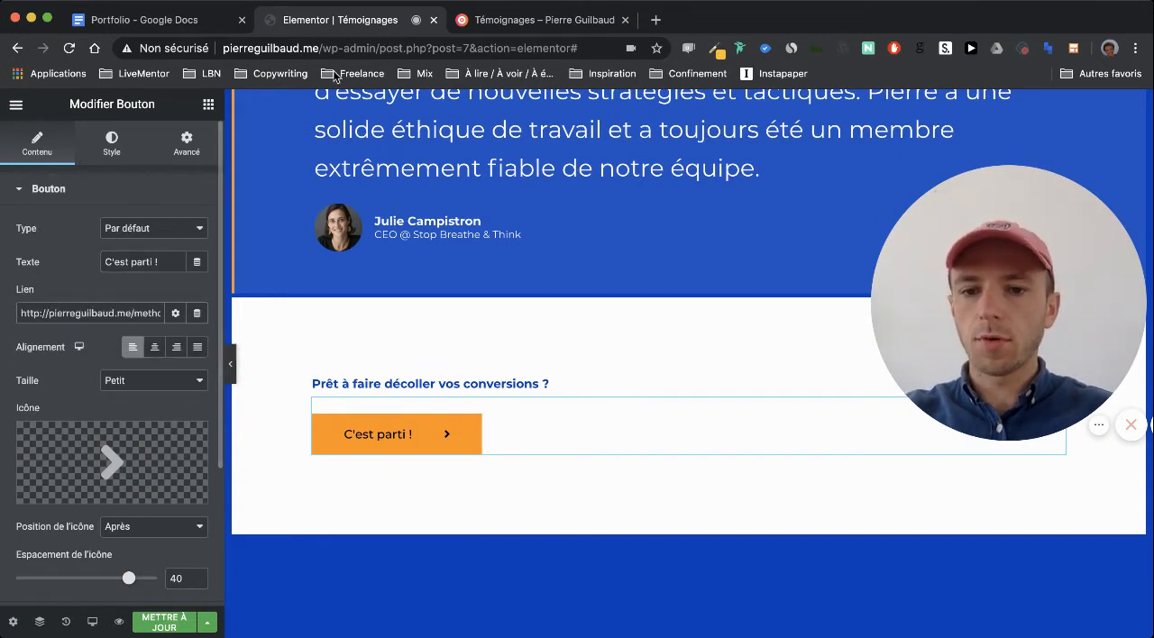
# Copy the heading "J'ai accompagné les startups de ces incubateurs en Growth Marketing" from the Portfolio document and return to the Elementor page
pyautogui.click(171, 20)
pyautogui.scroll(-2, 415, 324)
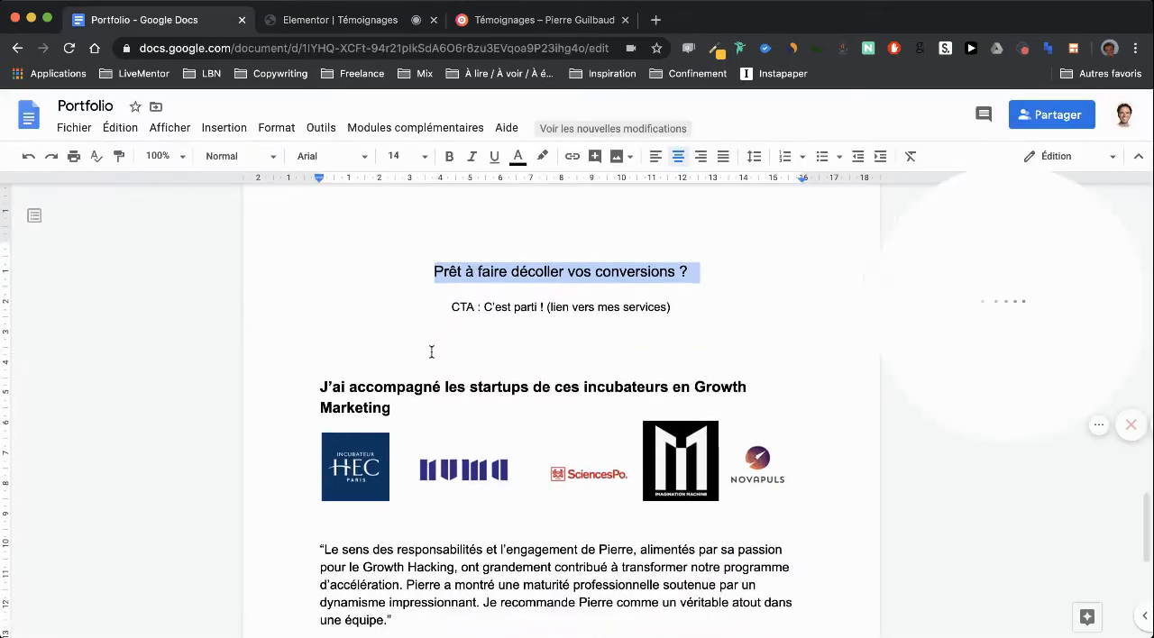
pyautogui.moveTo(397, 344); pyautogui.dragTo(310, 330)
pyautogui.press('super+c')
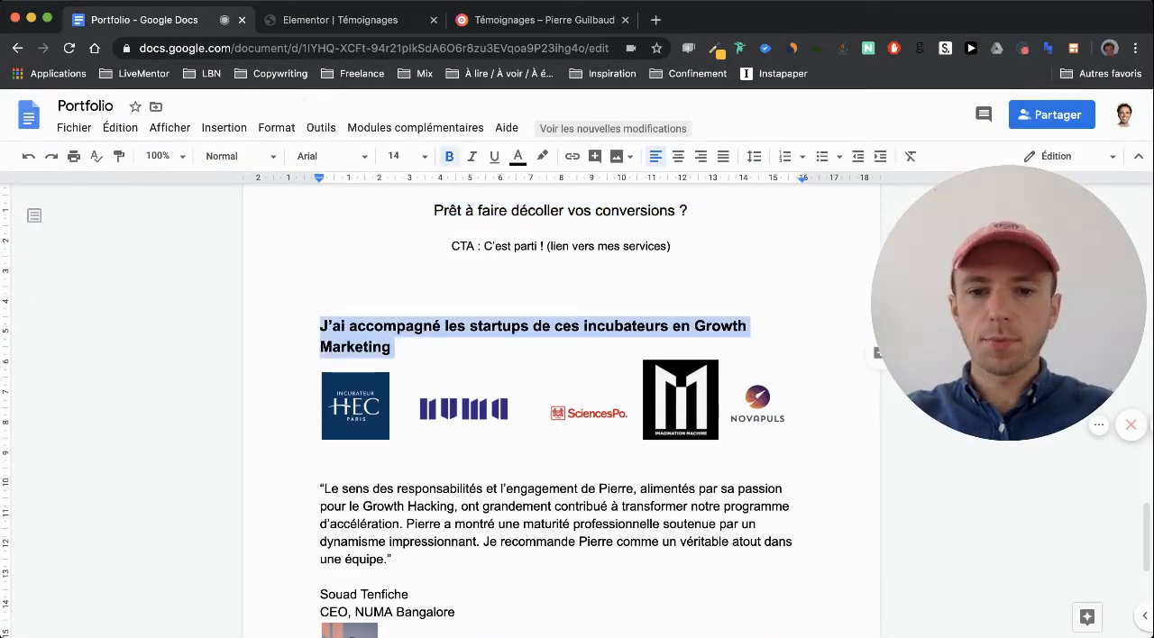
pyautogui.click(307, 19)
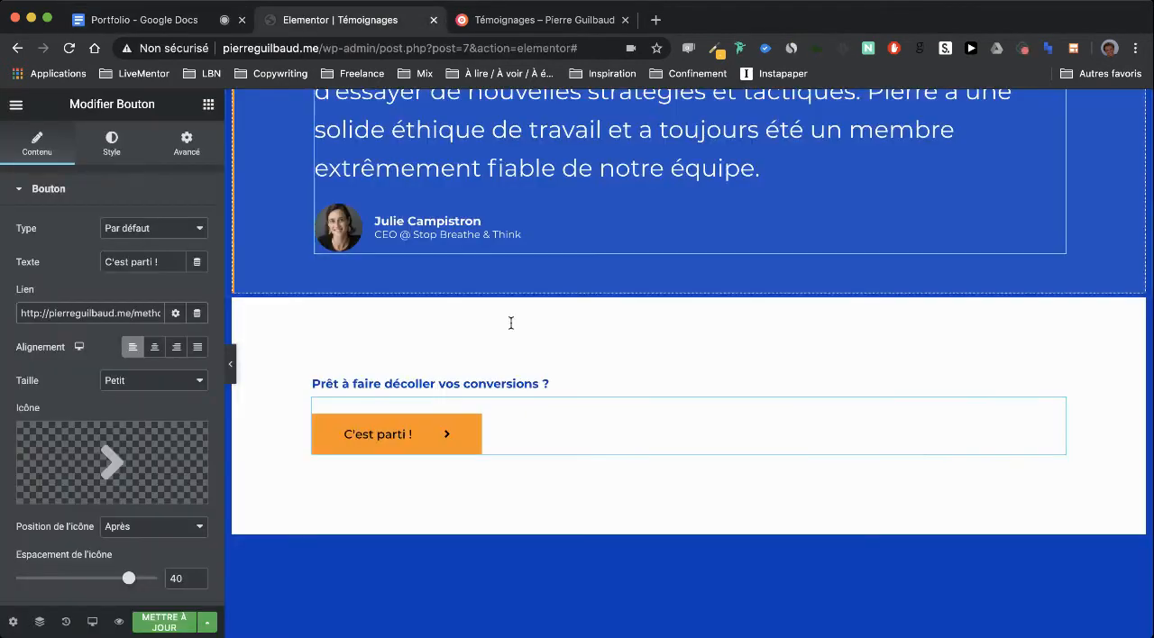
# Delete the "What My Clients Say" heading section below the call to action
pyautogui.scroll(-3, 510, 325)
pyautogui.click(481, 488)
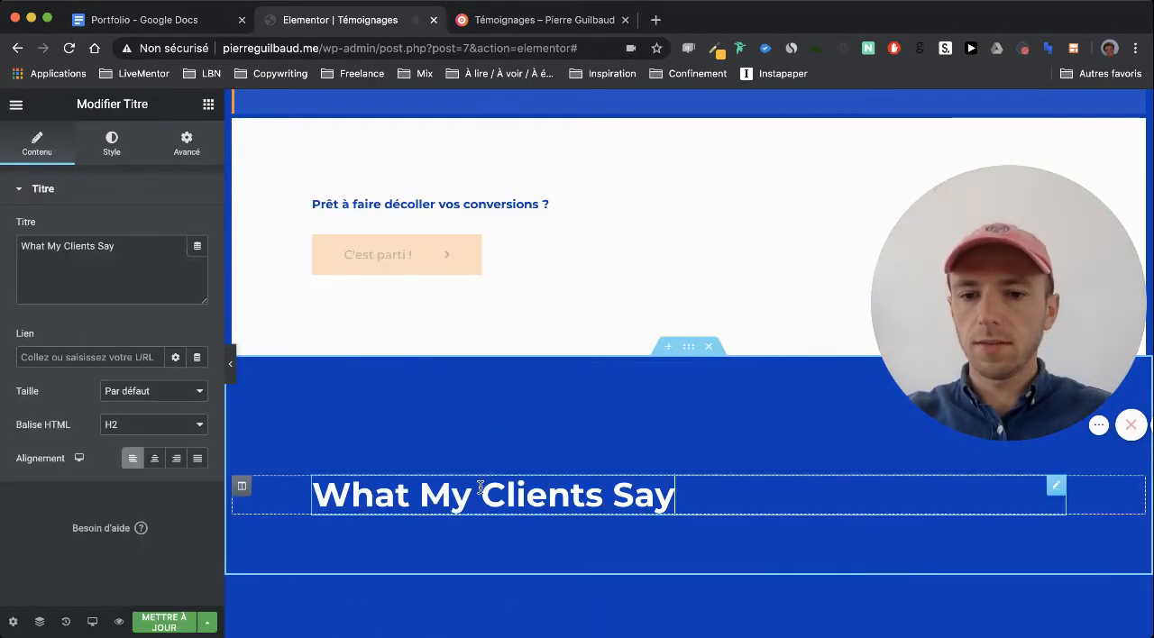
pyautogui.scroll(-2, 479, 487)
pyautogui.scroll(1, 481, 388)
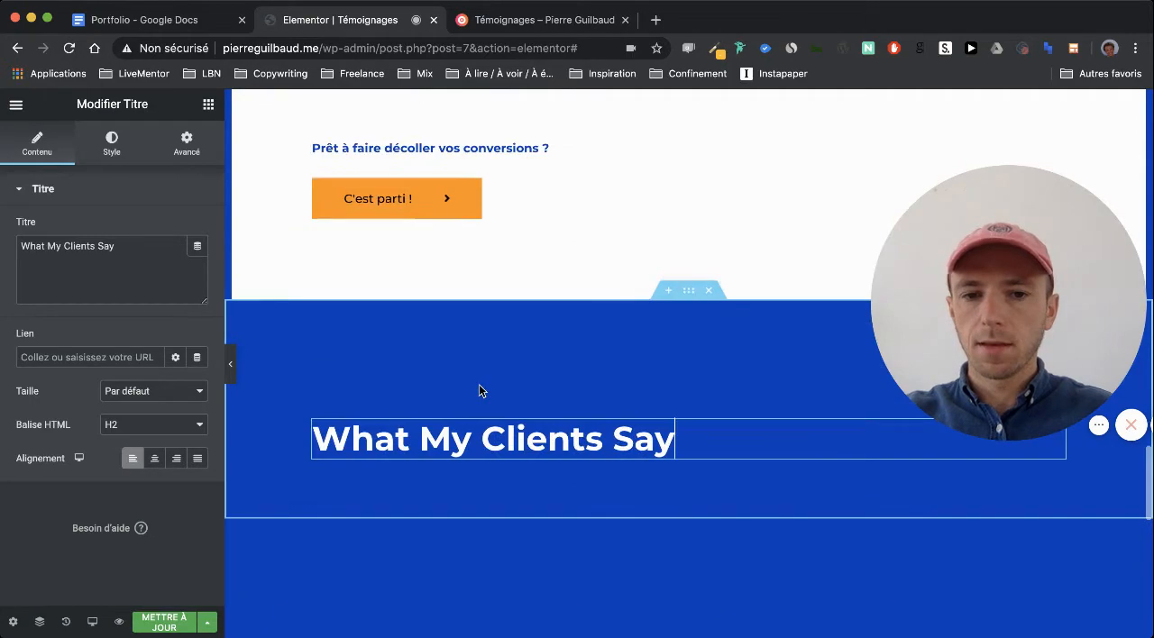
pyautogui.click(711, 295)
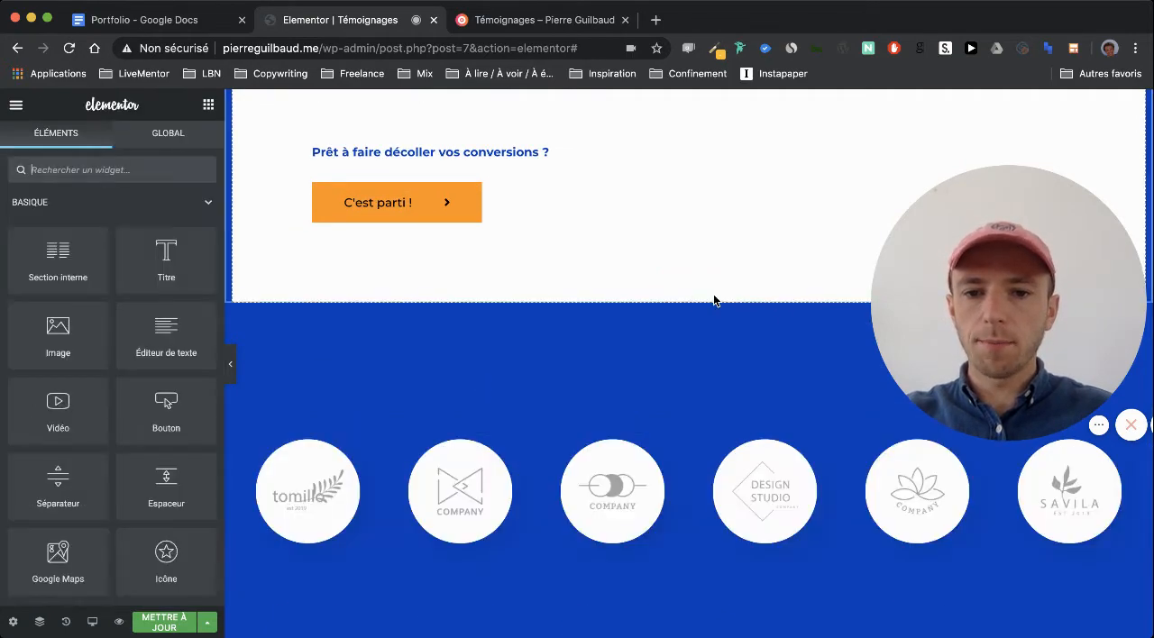
# Add a single-column section above the row of placeholder company logos and place a Titre widget in it
pyautogui.scroll(10, 503, 287)
pyautogui.scroll(8, 504, 286)
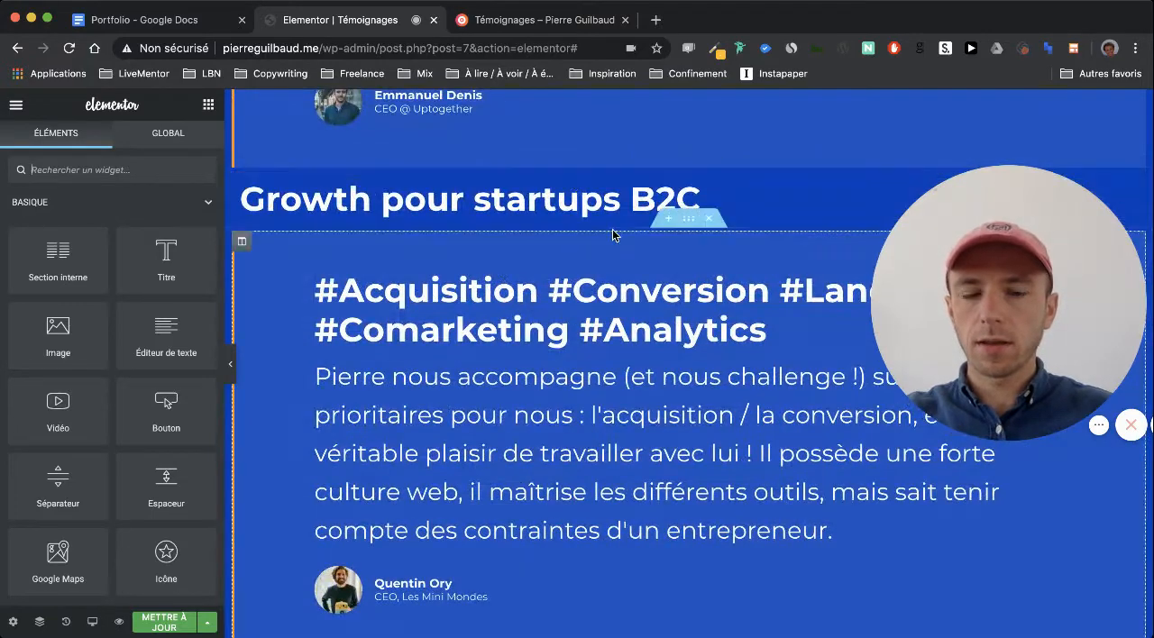
pyautogui.scroll(-12, 613, 236)
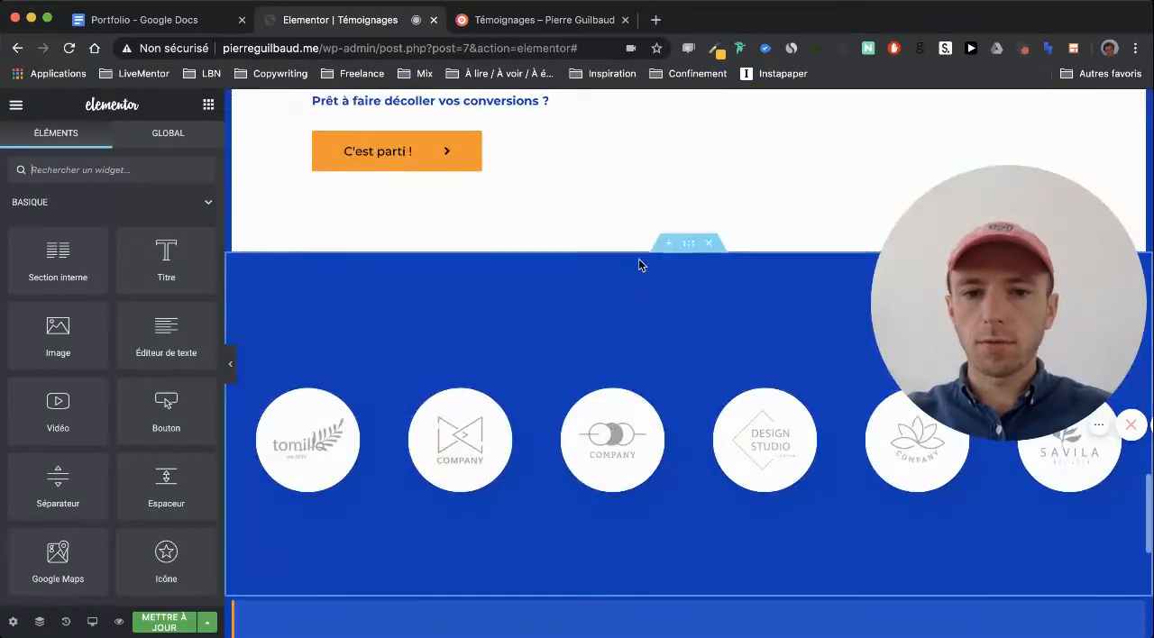
pyautogui.click(672, 245)
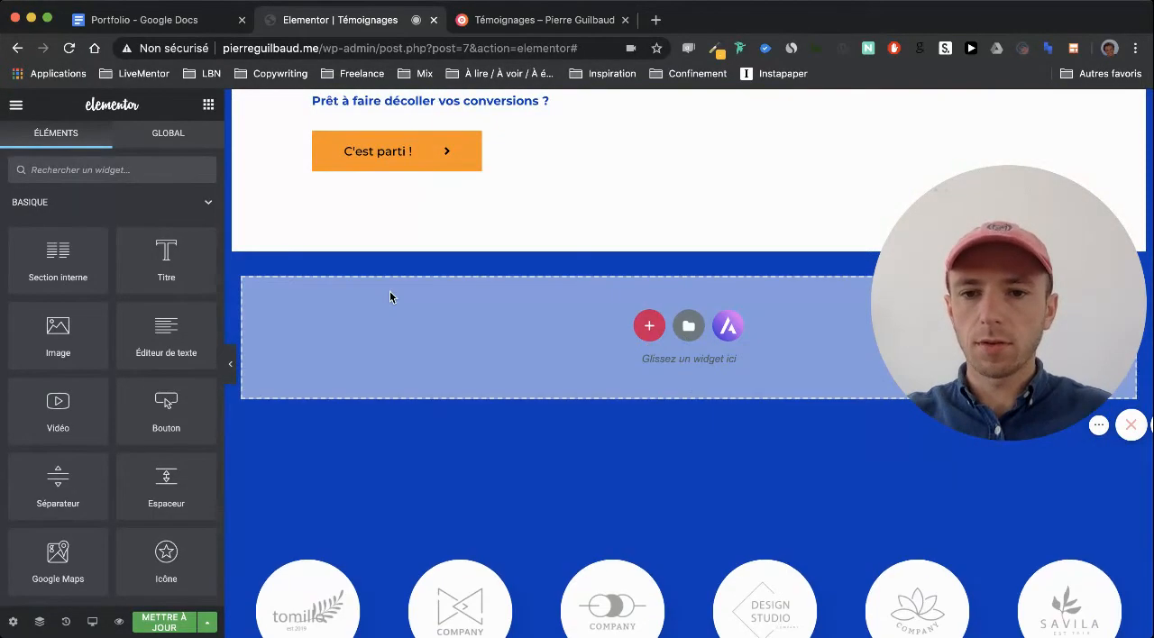
pyautogui.click(651, 327)
pyautogui.click(472, 365)
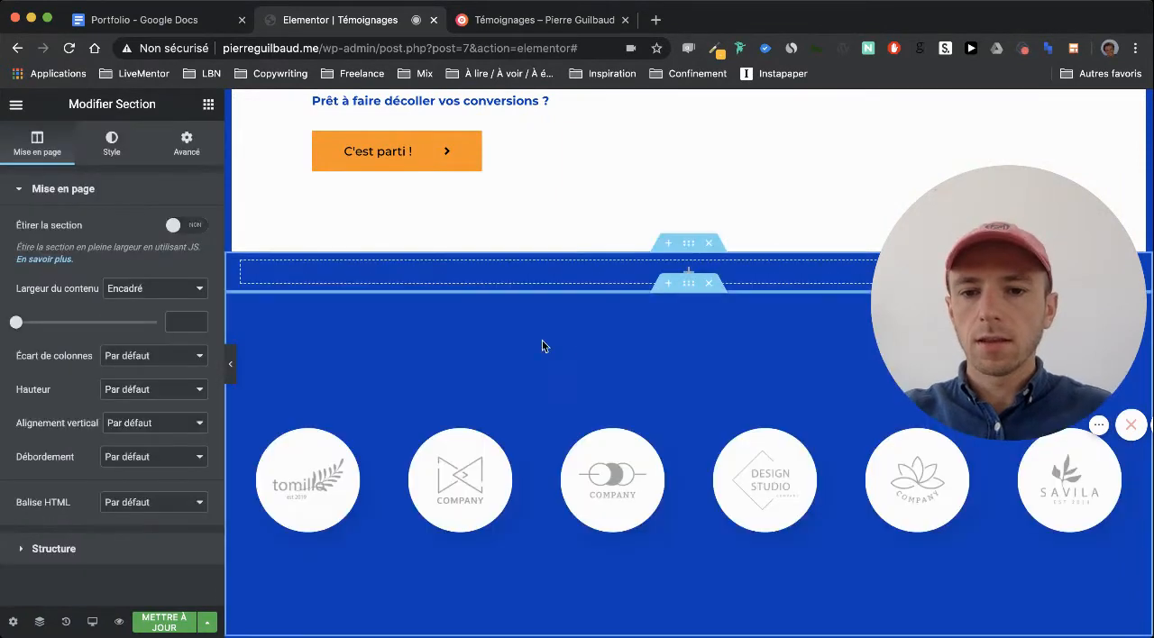
pyautogui.click(208, 103)
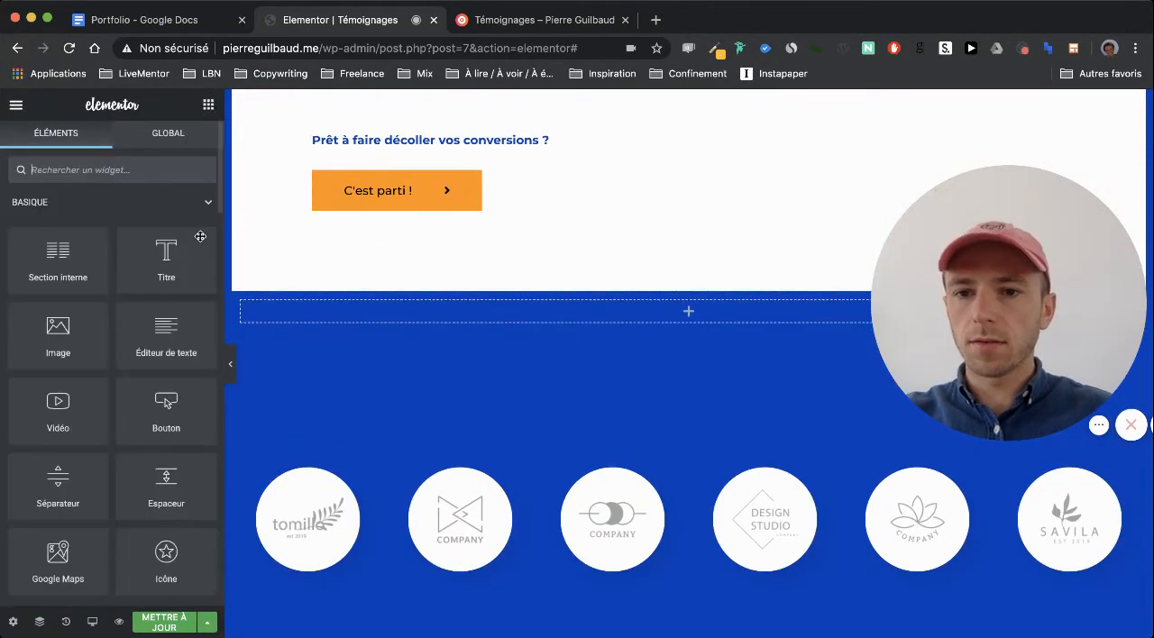
pyautogui.moveTo(162, 261); pyautogui.dragTo(367, 315)
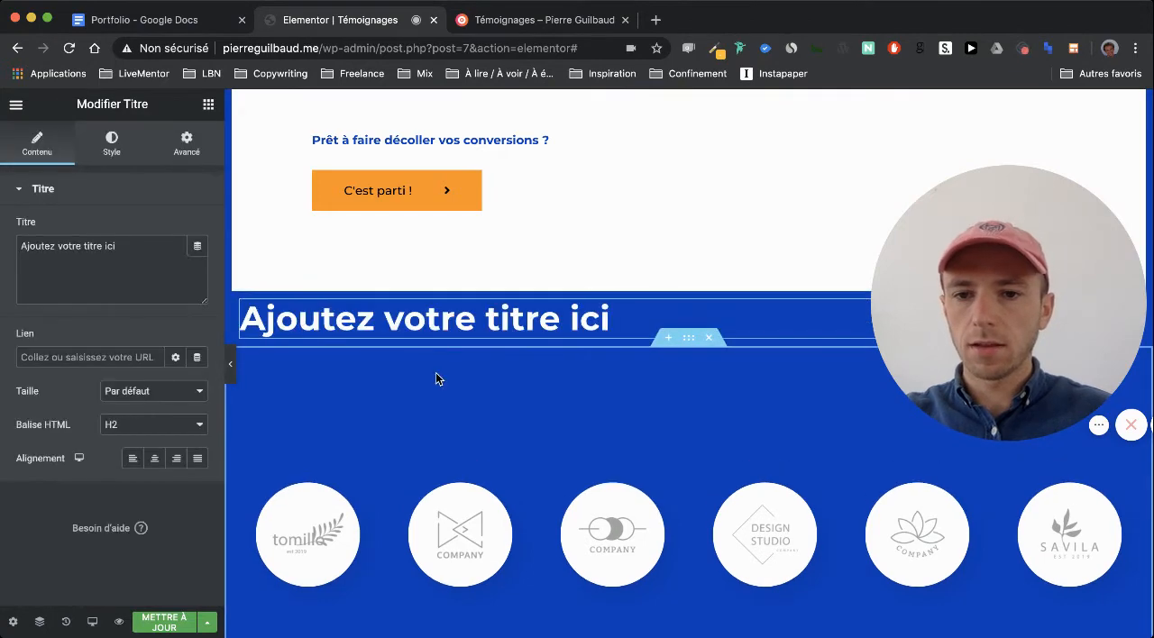
# Replace the new title's placeholder text with the copied "J'ai accompagné les startups de ces incubateurs en Growth Marketing"
pyautogui.tripleClick(80, 252)
pyautogui.press('super+v')
pyautogui.scroll(-1, 405, 317)
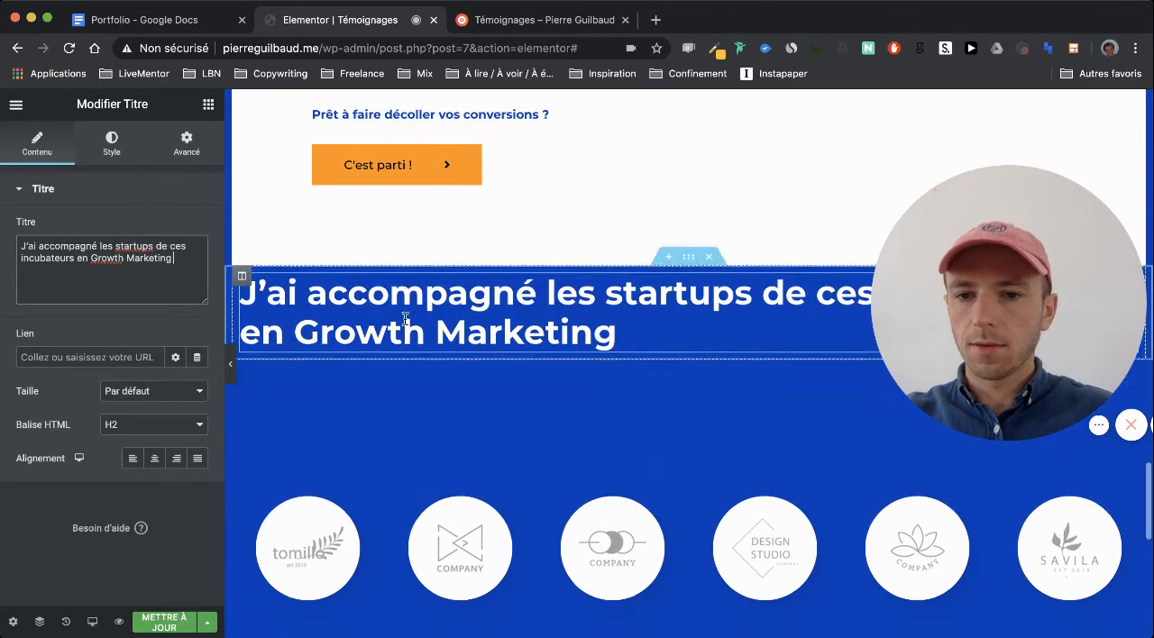
pyautogui.scroll(-4, 405, 317)
pyautogui.scroll(2, 462, 262)
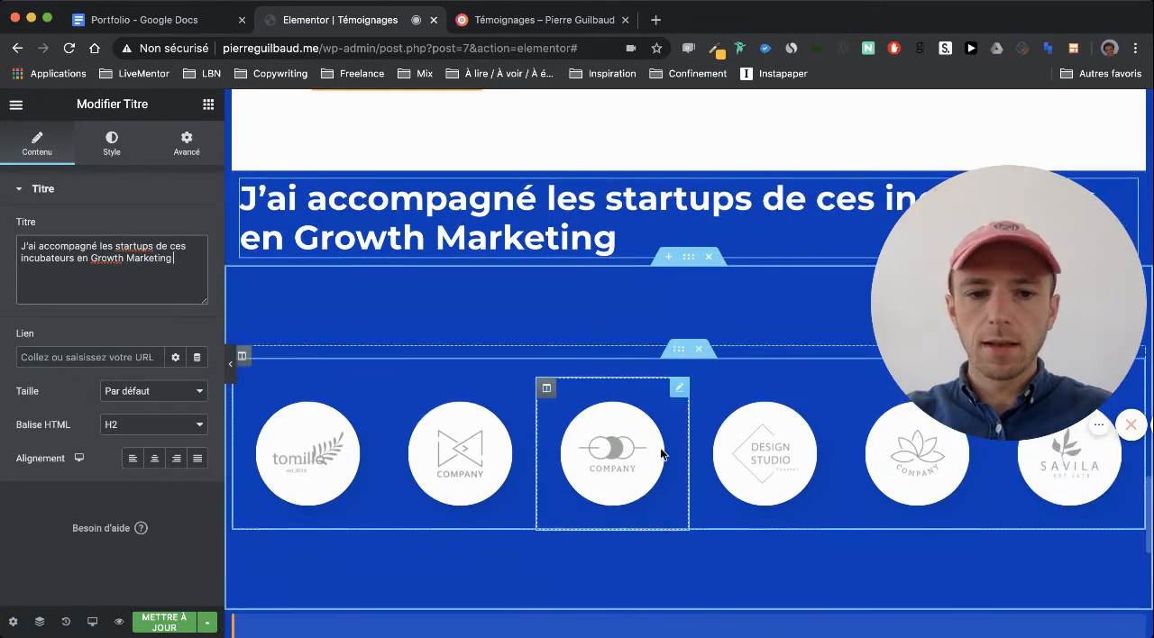
pyautogui.scroll(1, 661, 453)
pyautogui.scroll(-2, 661, 453)
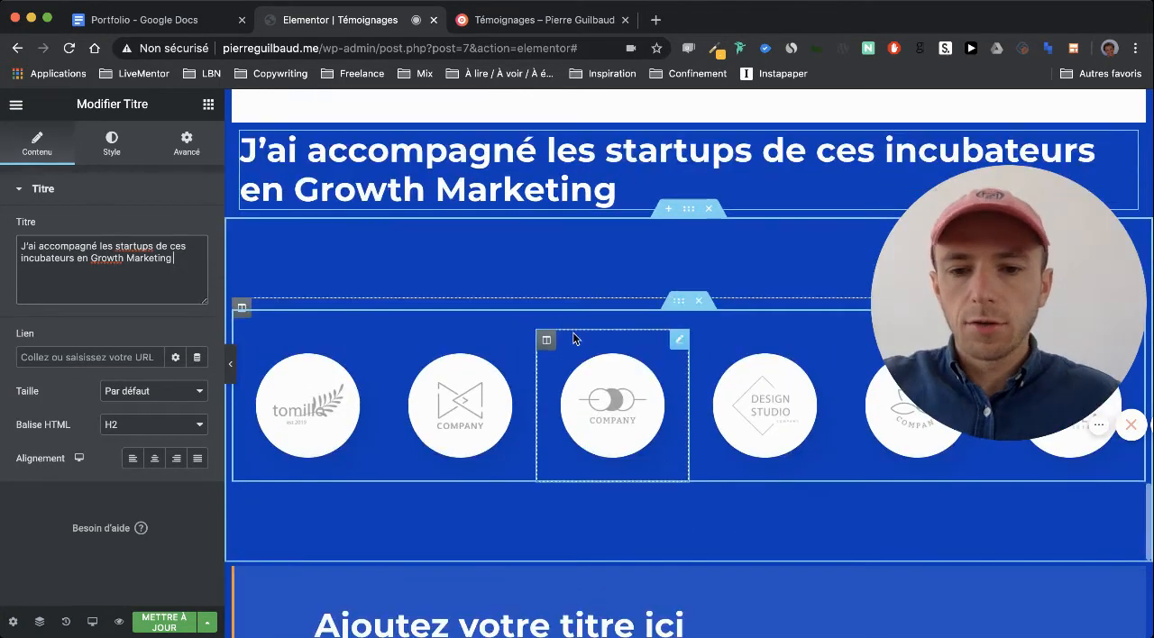
# Replace the placeholder quote in the testimonial below the logos with the "Le sens des responsabilités…" quote from the Portfolio document
pyautogui.scroll(-2, 573, 338)
pyautogui.click(161, 19)
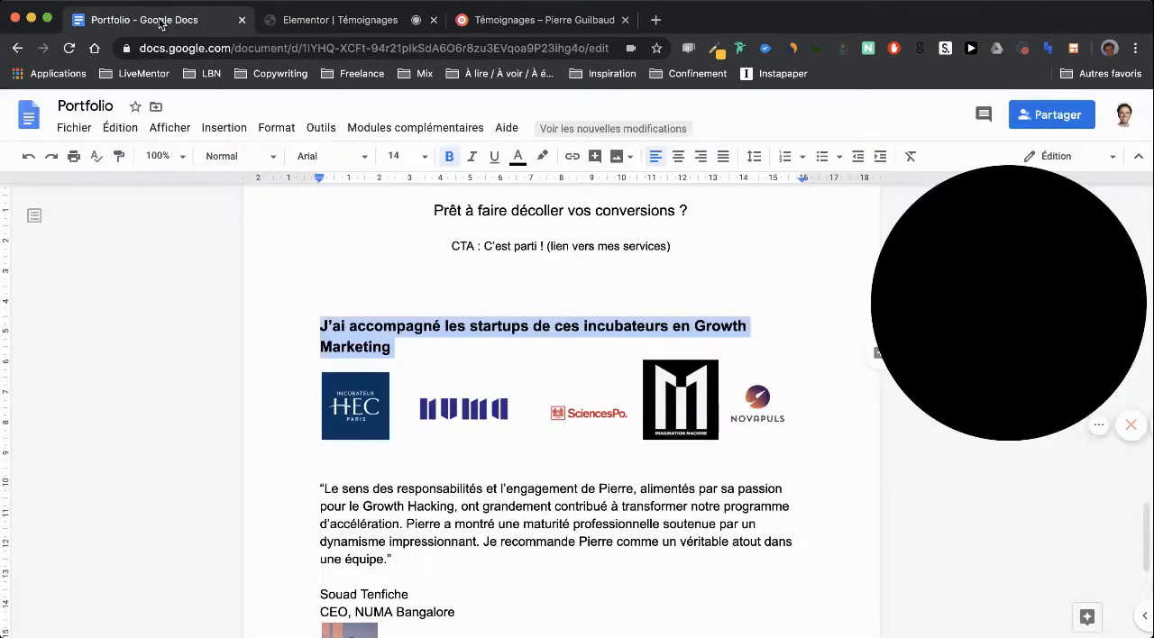
pyautogui.scroll(-5, 405, 325)
pyautogui.moveTo(392, 340); pyautogui.dragTo(330, 268)
pyautogui.hotkey('ctrl', 'c')
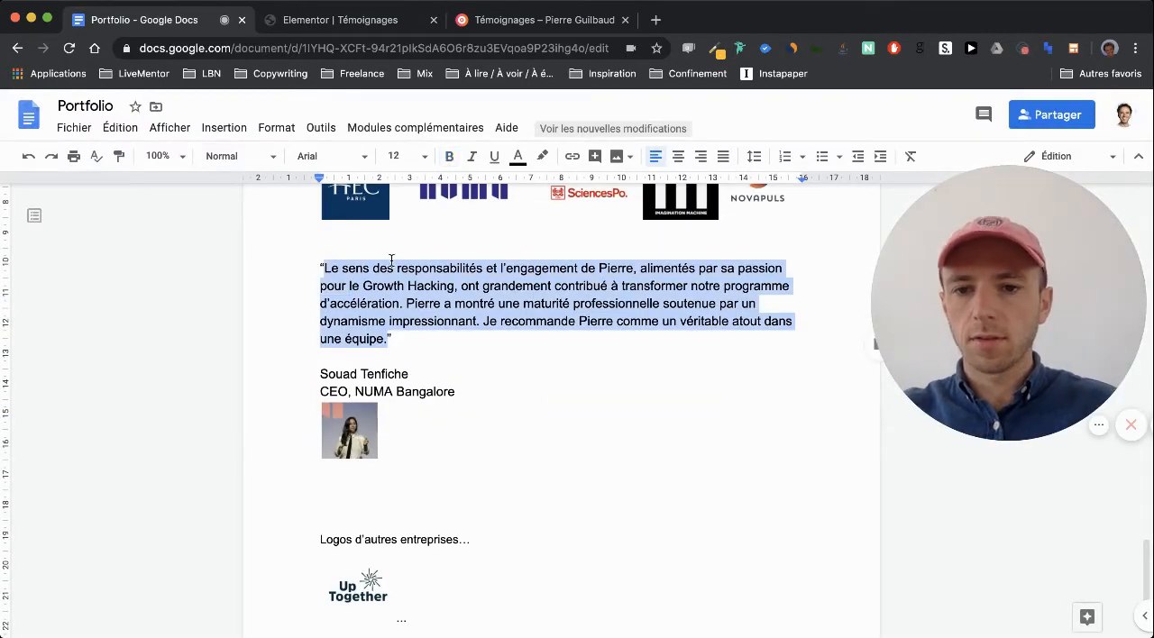
pyautogui.scroll(-5, 388, 271)
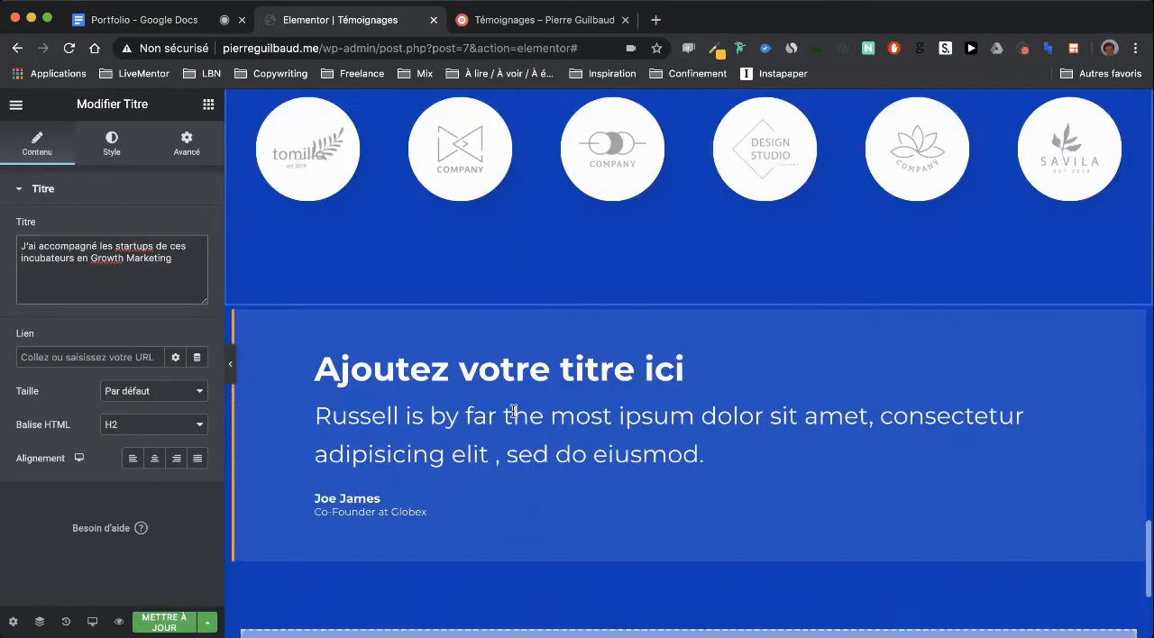
pyautogui.click(417, 415)
pyautogui.hotkey('ctrl', 'a')
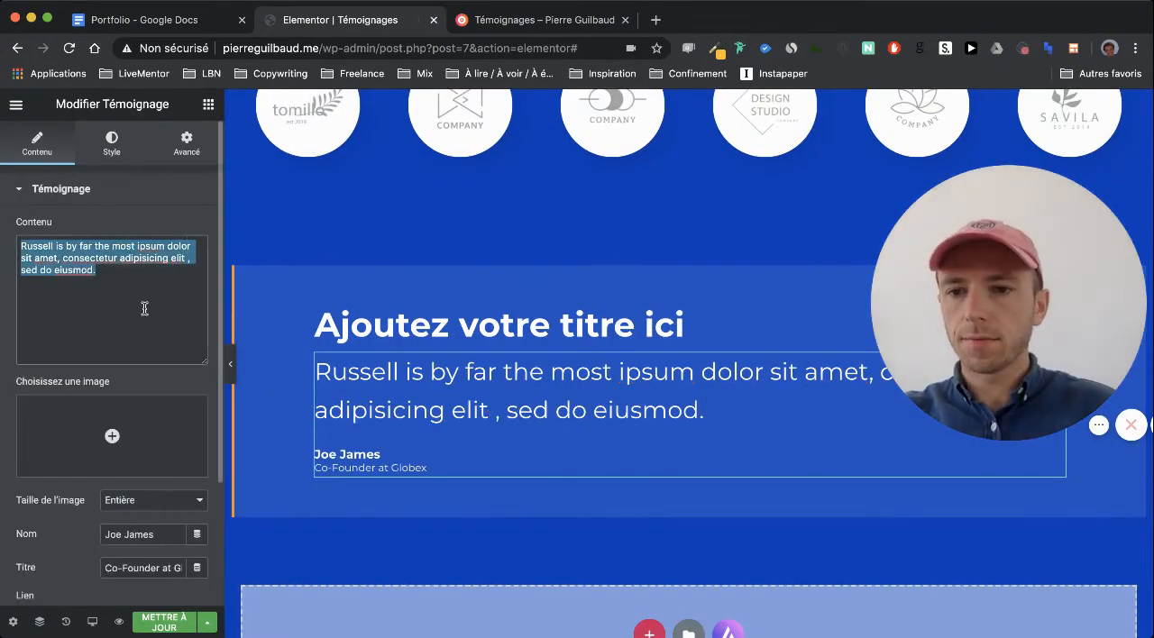
pyautogui.hotkey('ctrl', 'v')
# Check the Portfolio document's incubator section and delete the "Ajoutez votre titre ici" heading above the incubator testimonial's quote
pyautogui.click(180, 19)
pyautogui.scroll(3, 346, 276)
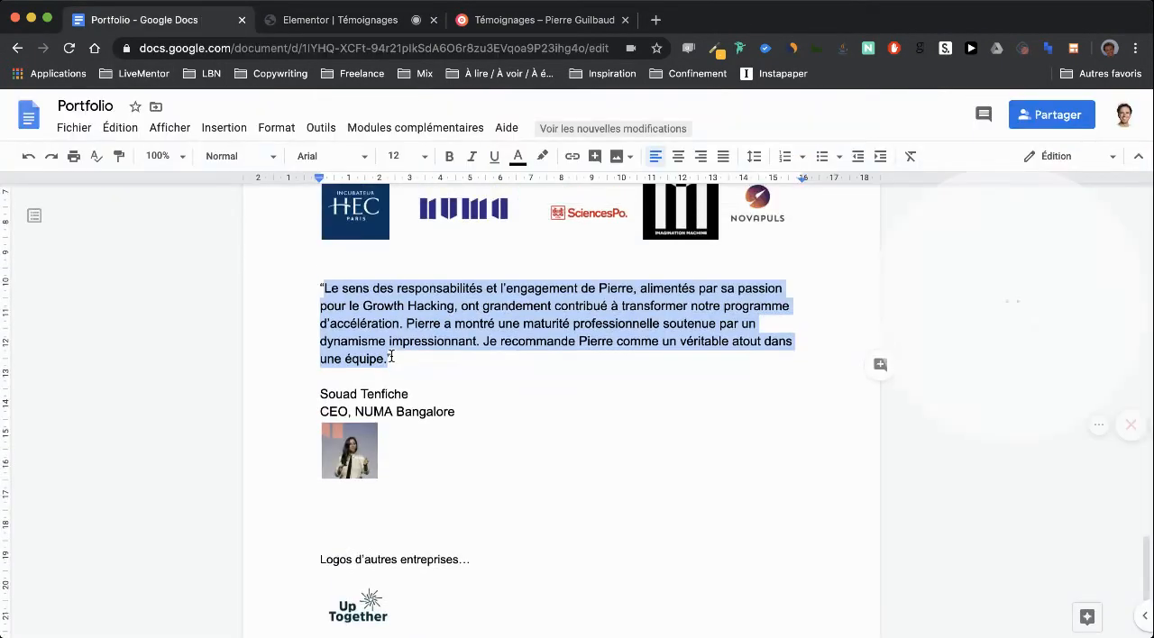
pyautogui.click(300, 21)
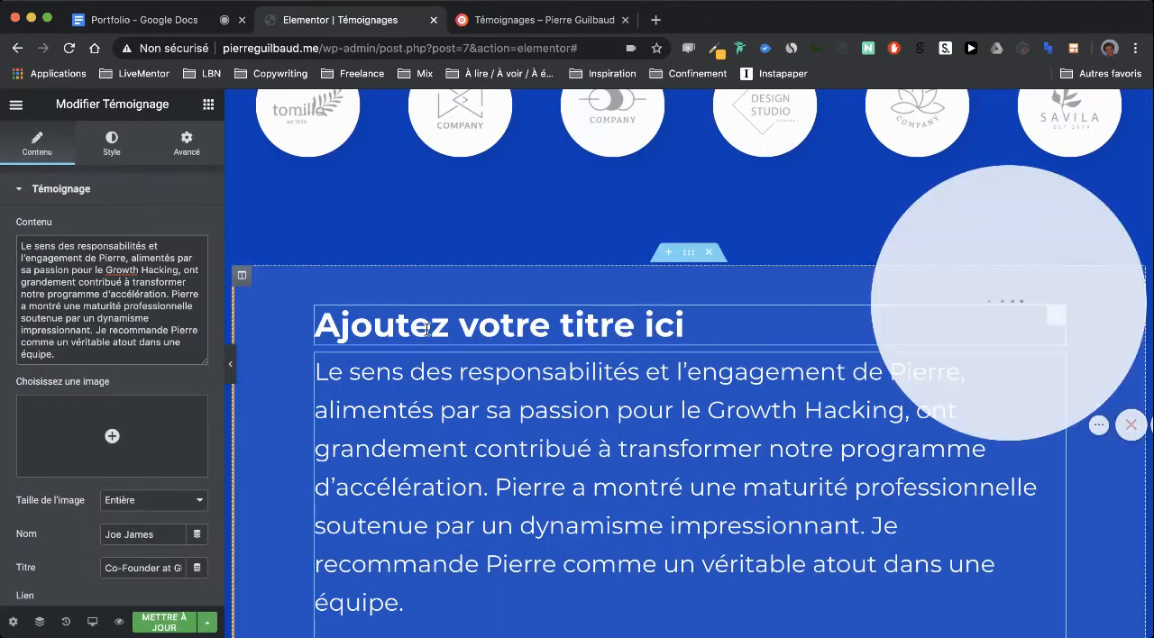
pyautogui.rightClick(552, 319)
pyautogui.click(622, 546)
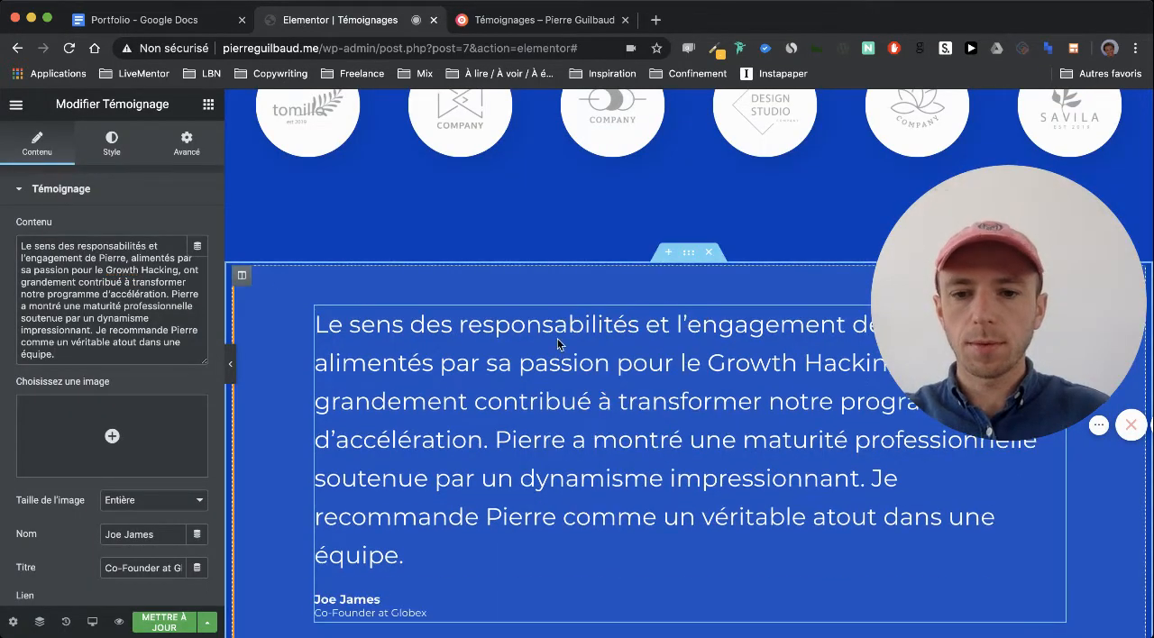
# Replace the incubator testimonial's author name with the NUMA Bangalore CEO's name, copied from the Portfolio document
pyautogui.click(180, 19)
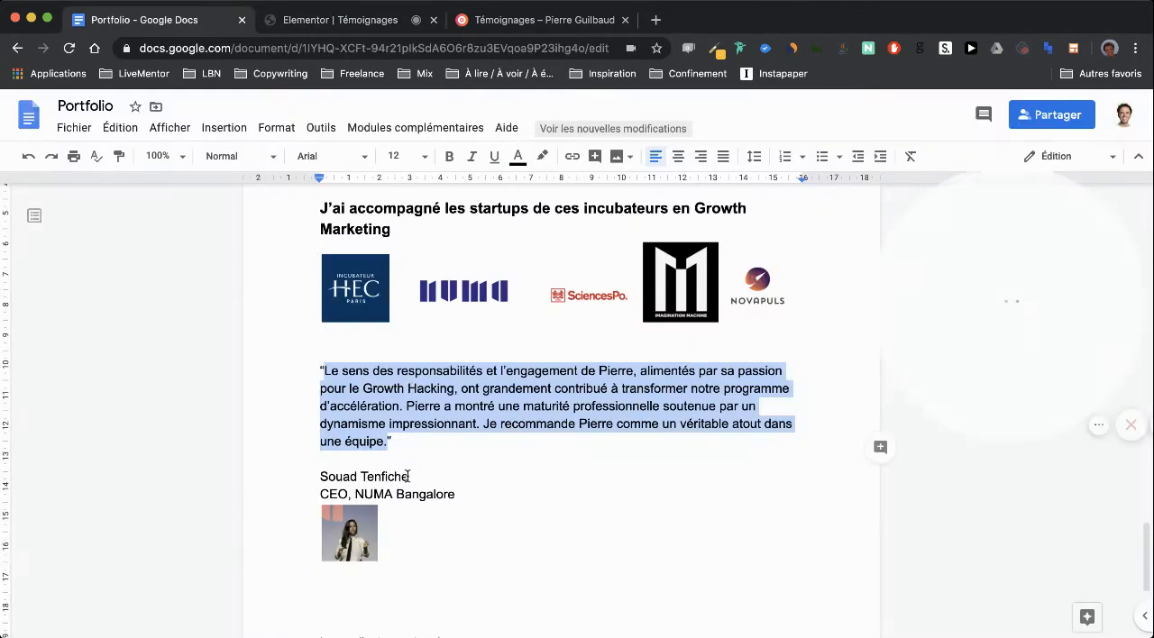
pyautogui.moveTo(409, 477); pyautogui.dragTo(313, 476)
pyautogui.hotkey('ctrl', 'c')
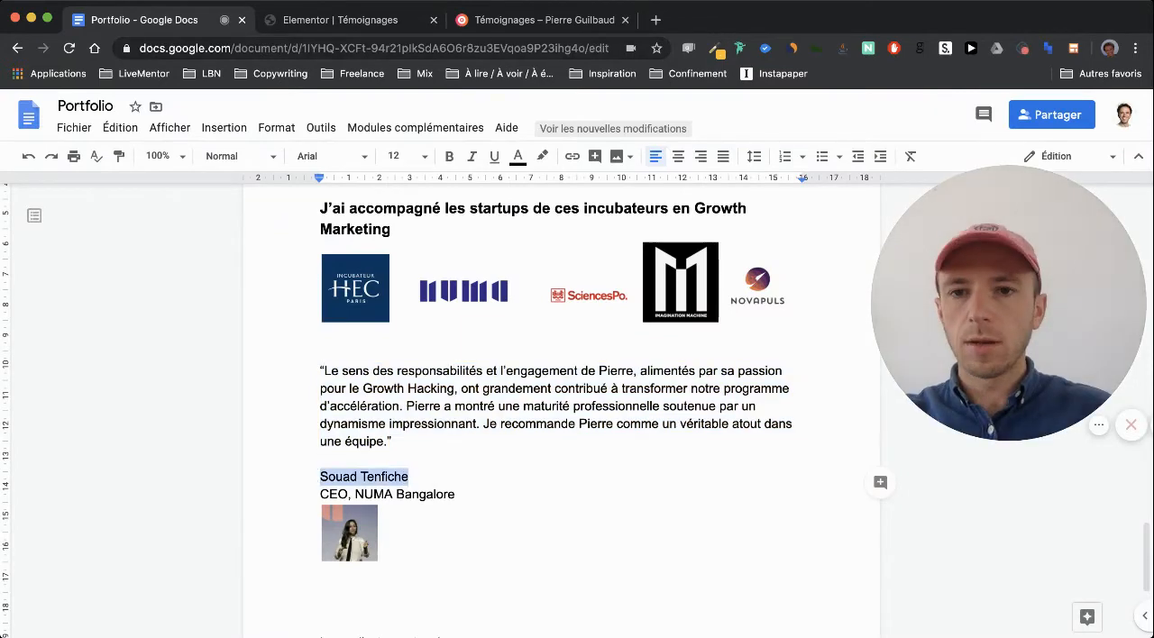
pyautogui.click(338, 19)
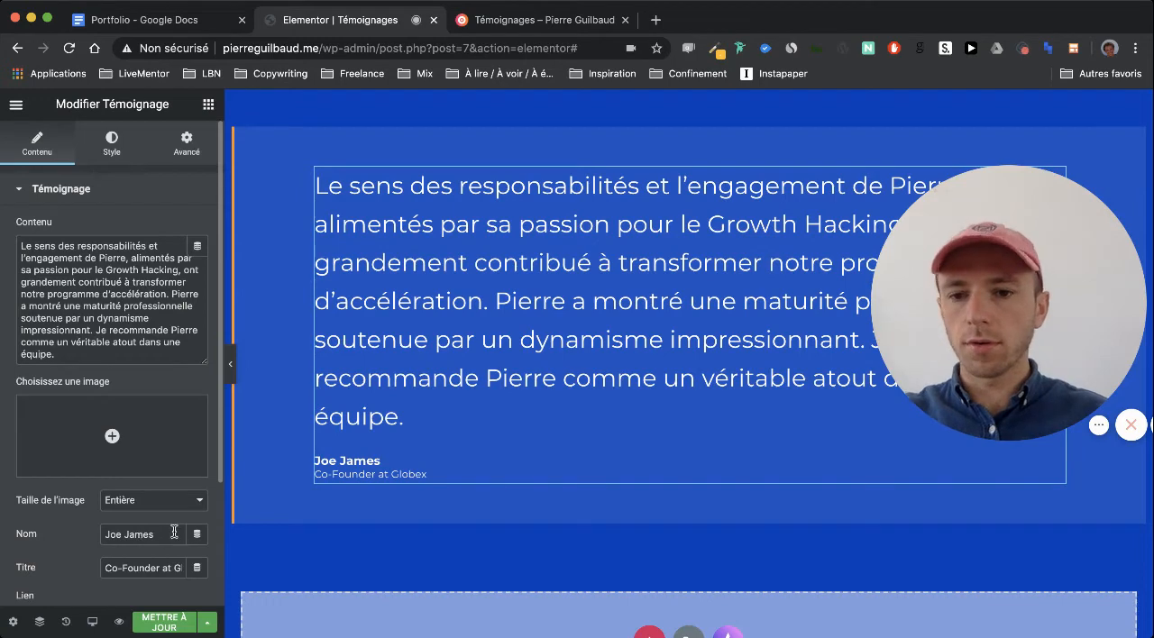
pyautogui.hotkey('ctrl', 'v')
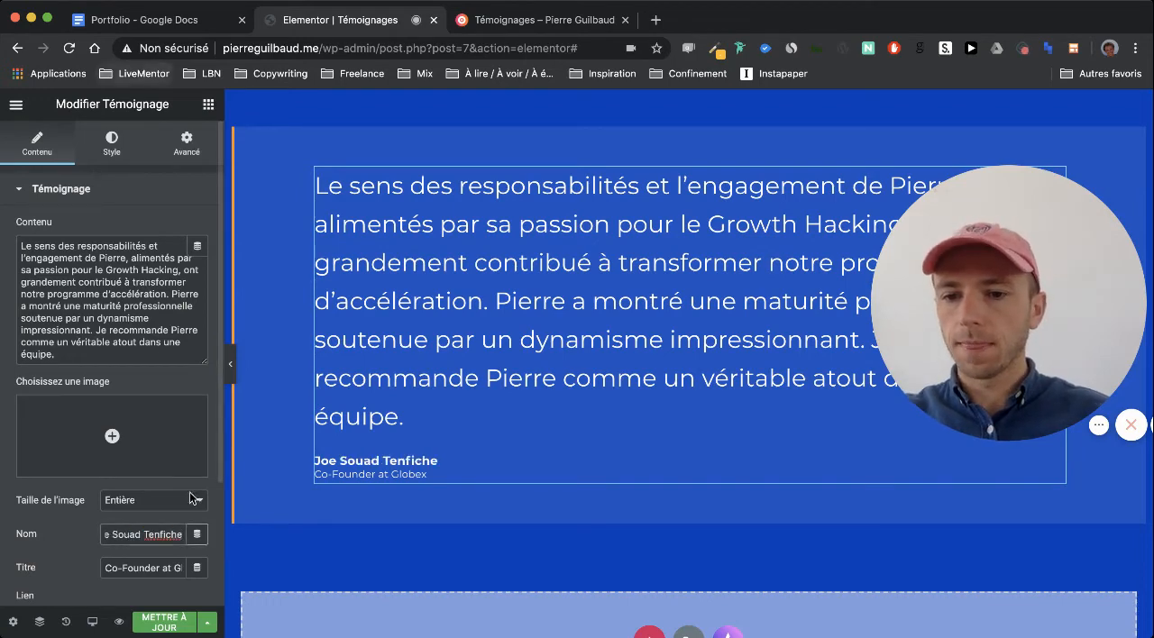
pyautogui.tripleClick(140, 535)
pyautogui.hotkey('ctrl', 'v')
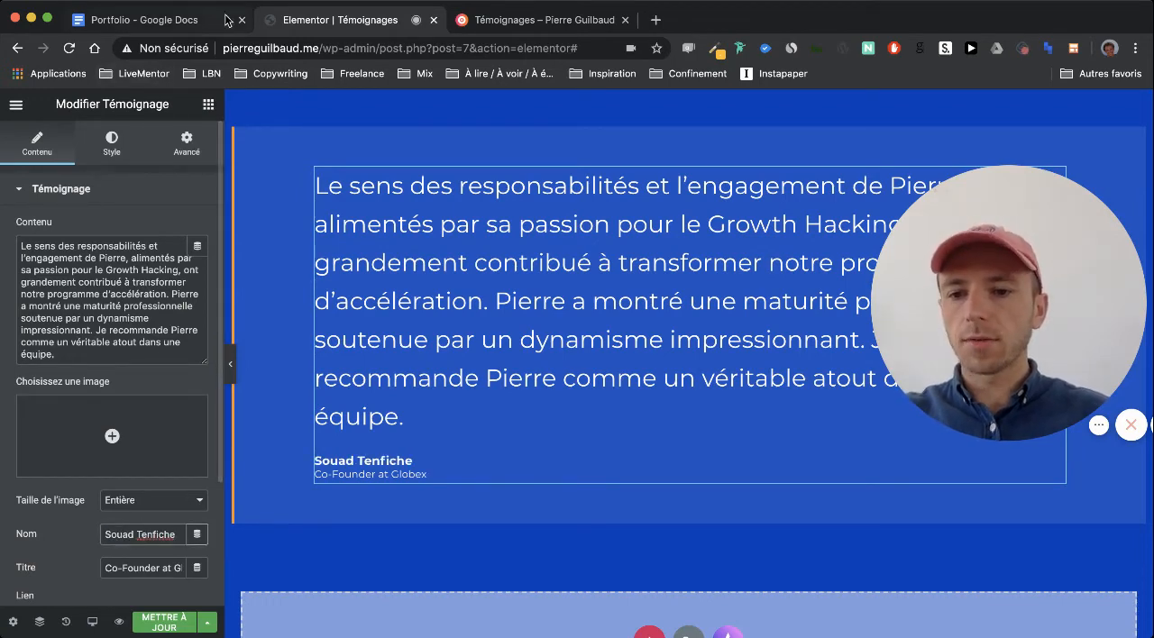
# Replace the incubator testimonial's author title with "CEO @ NUMA Bangalore", based on the Portfolio document
pyautogui.click(193, 23)
pyautogui.tripleClick(469, 495)
pyautogui.press('cmd+c')
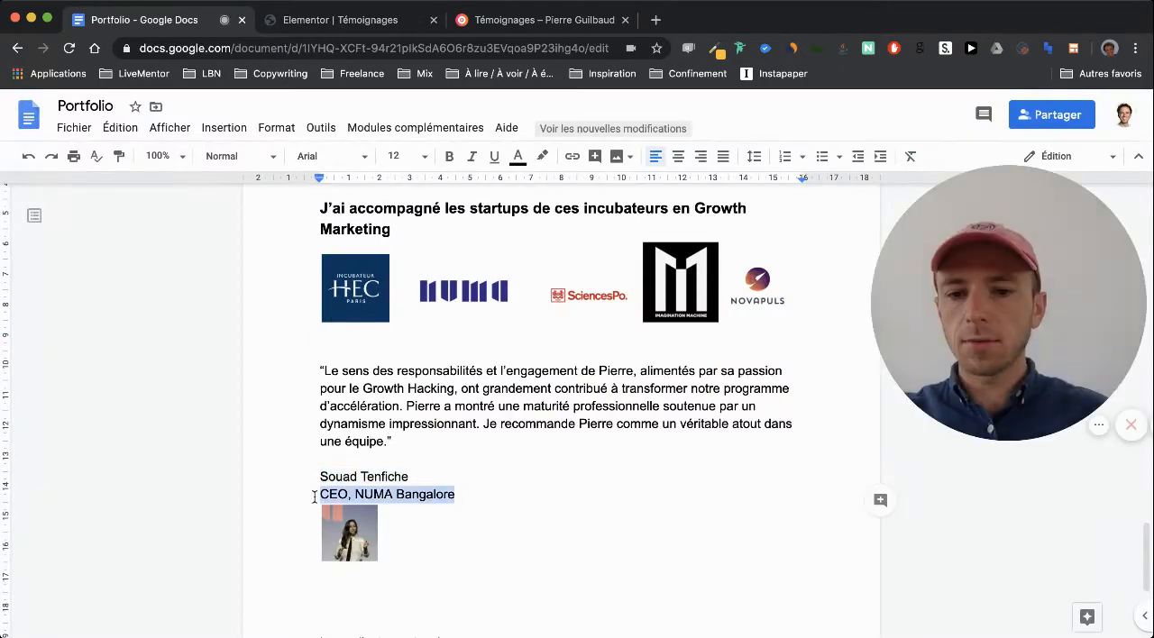
pyautogui.click(299, 22)
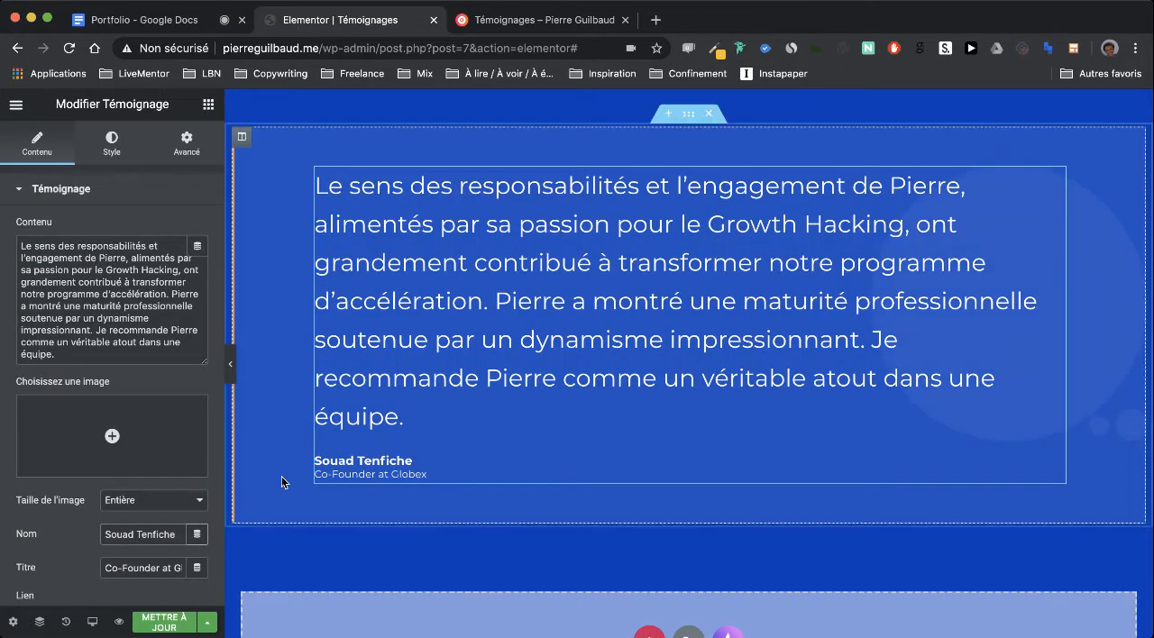
pyautogui.tripleClick(153, 567)
pyautogui.press('cmd+v')
pyautogui.scroll(-1, 139, 569)
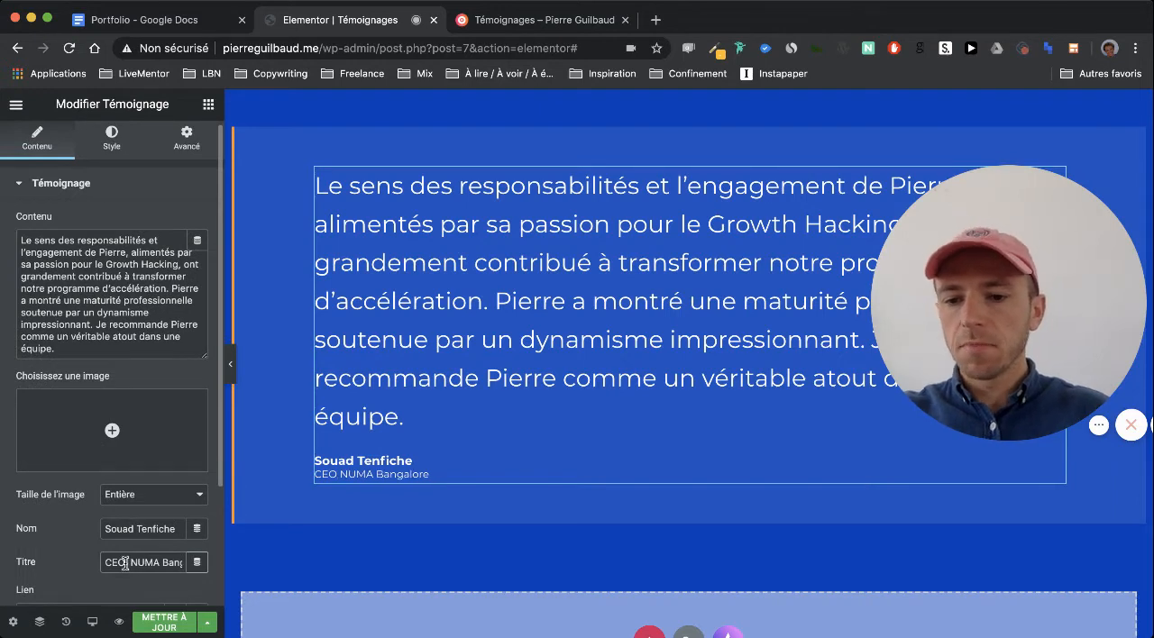
pyautogui.write('@')
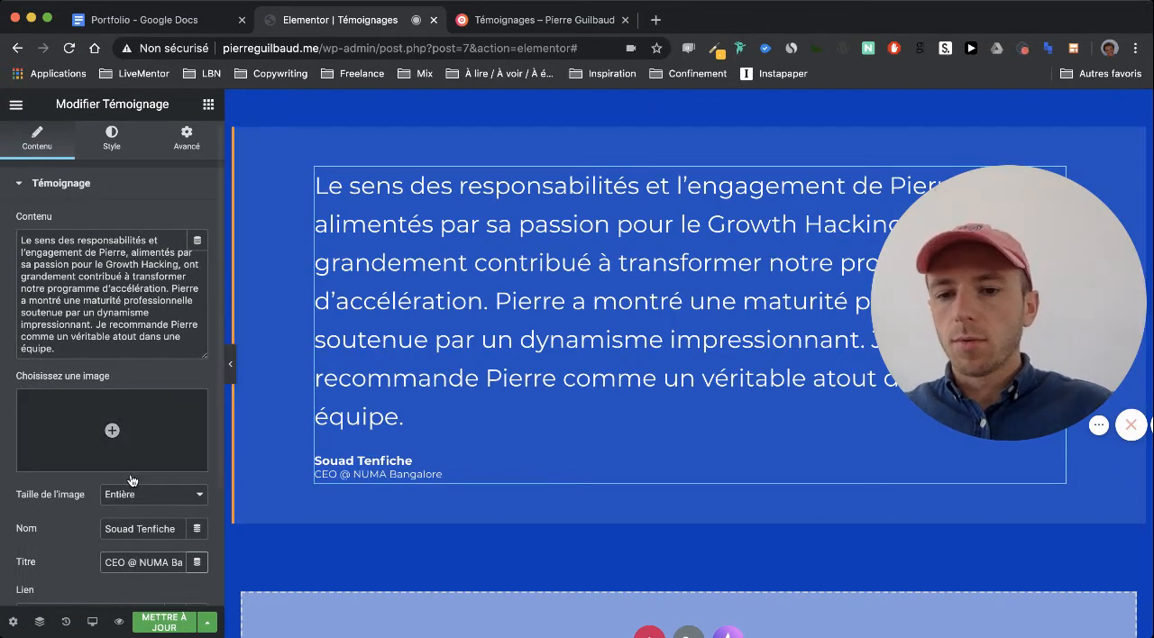
# Insert the NUMA Bangalore CEO's portrait from the media library as the incubator testimonial's image
pyautogui.click(125, 428)
pyautogui.click(137, 314)
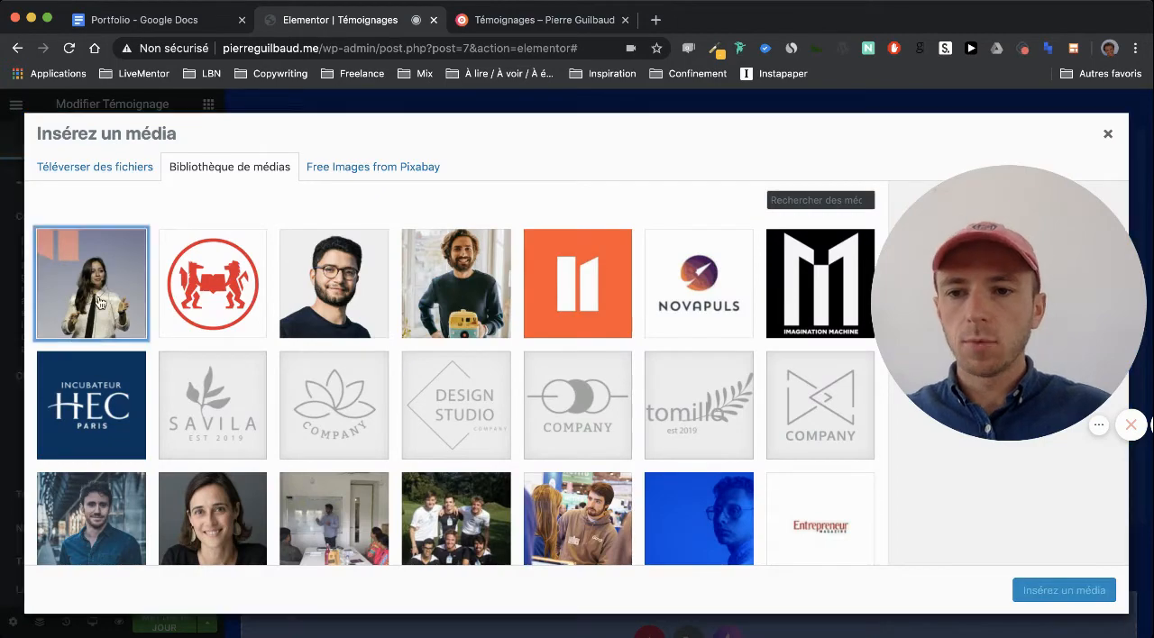
pyautogui.click(1064, 591)
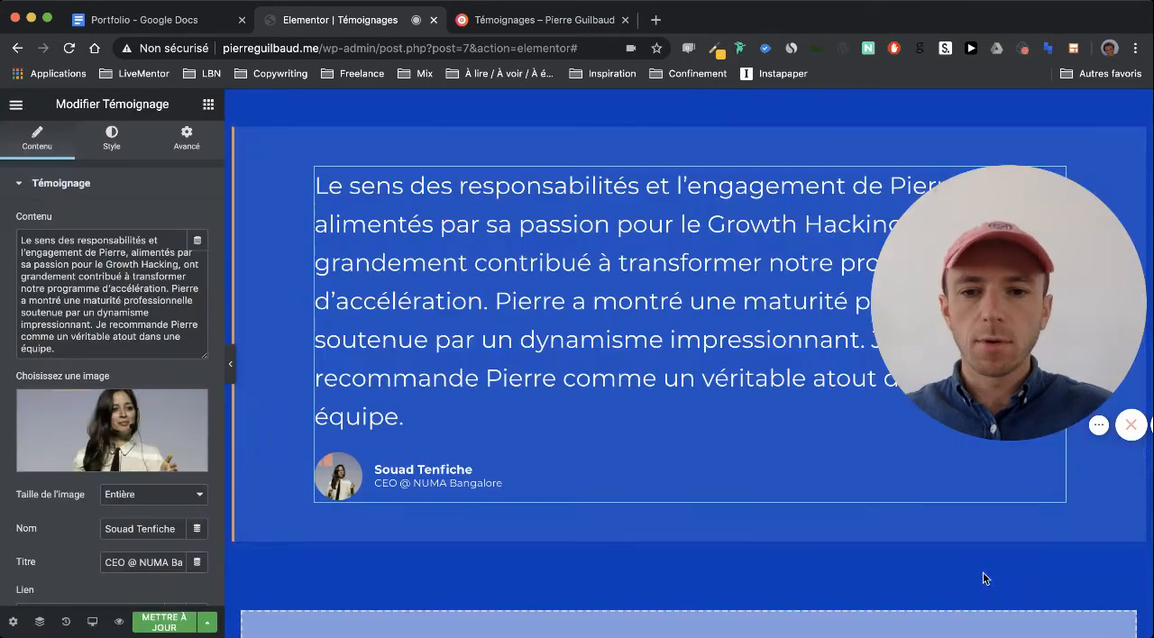
pyautogui.scroll(-5, 744, 483)
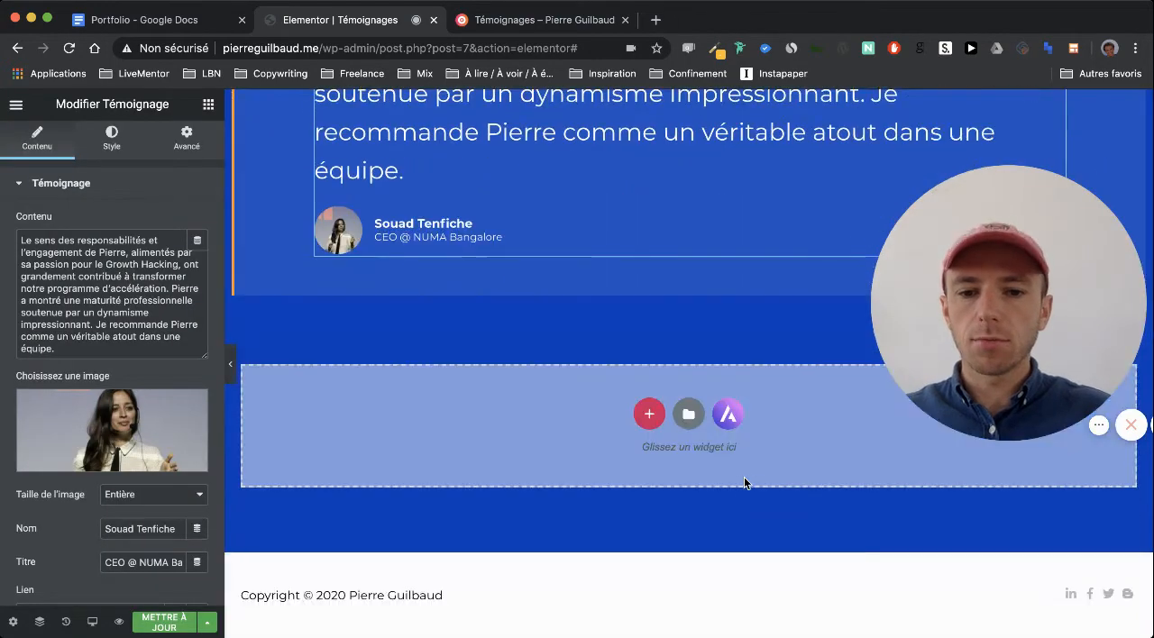
# Update the page with the finished testimonial and check the incubator logos in the Portfolio document
pyautogui.click(170, 632)
pyautogui.scroll(10, 561, 517)
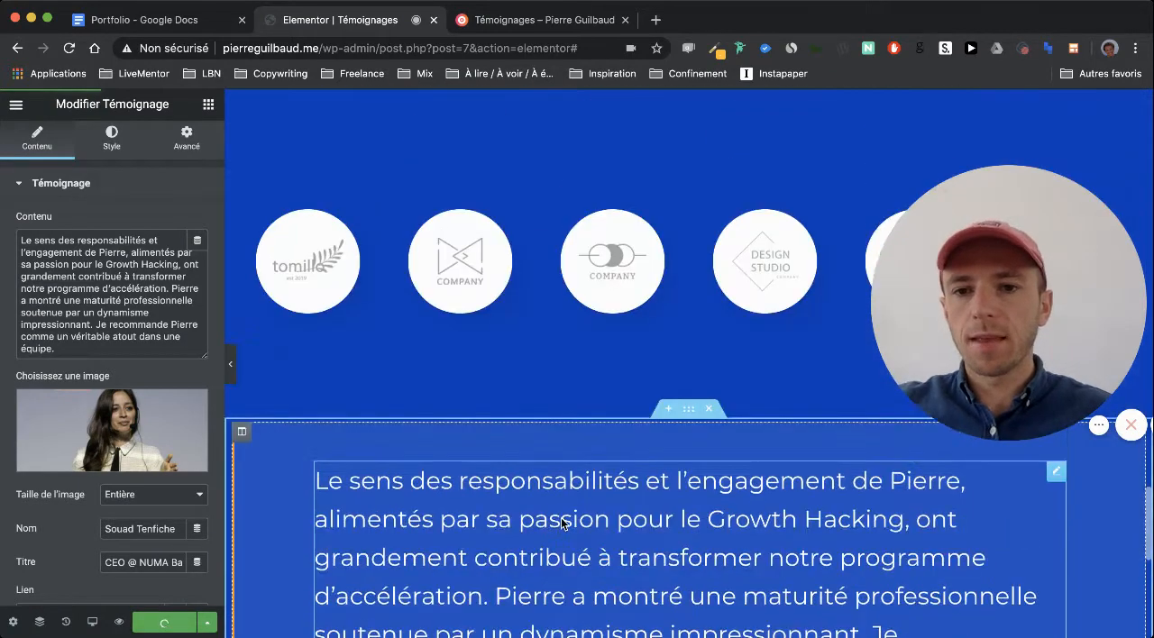
pyautogui.scroll(4, 560, 519)
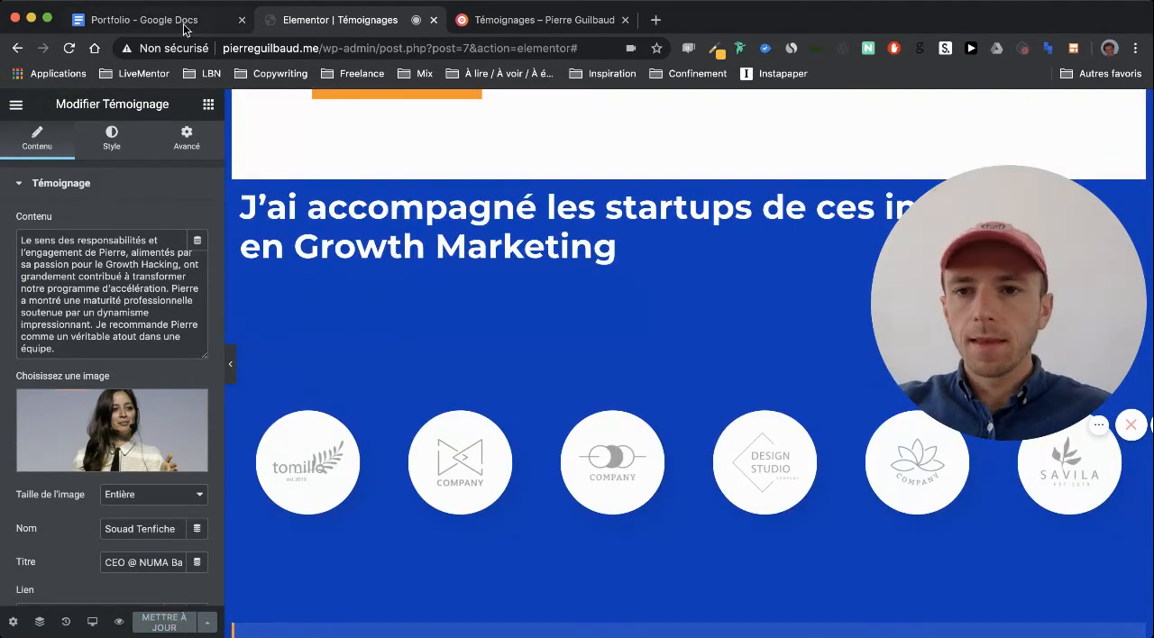
pyautogui.click(144, 19)
pyautogui.scroll(1, 487, 438)
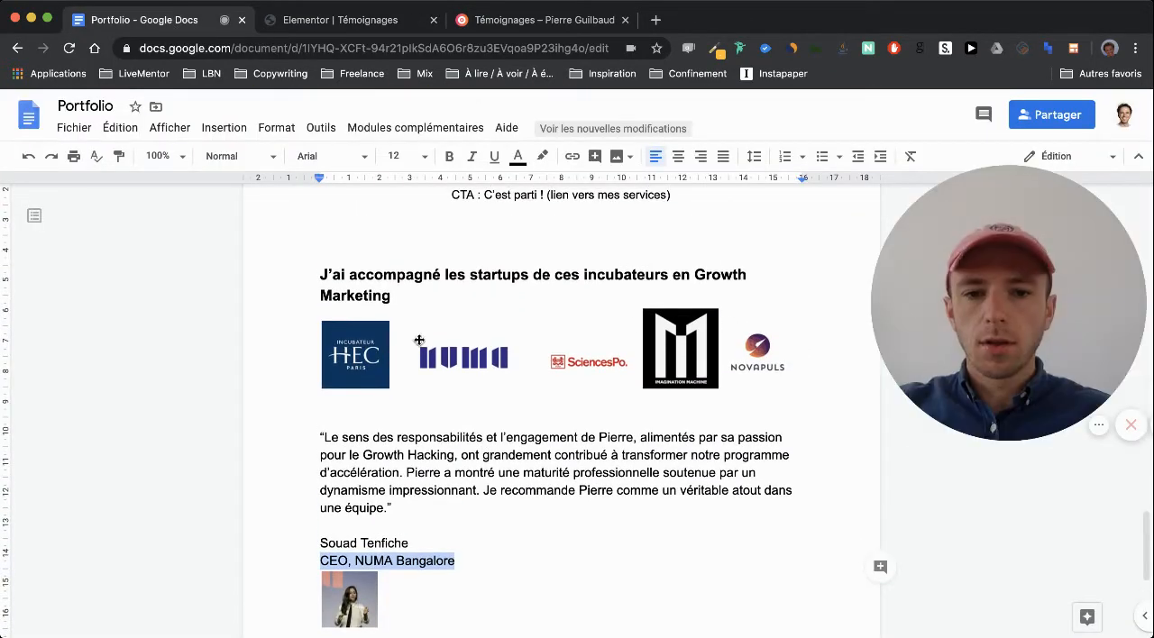
pyautogui.click(337, 22)
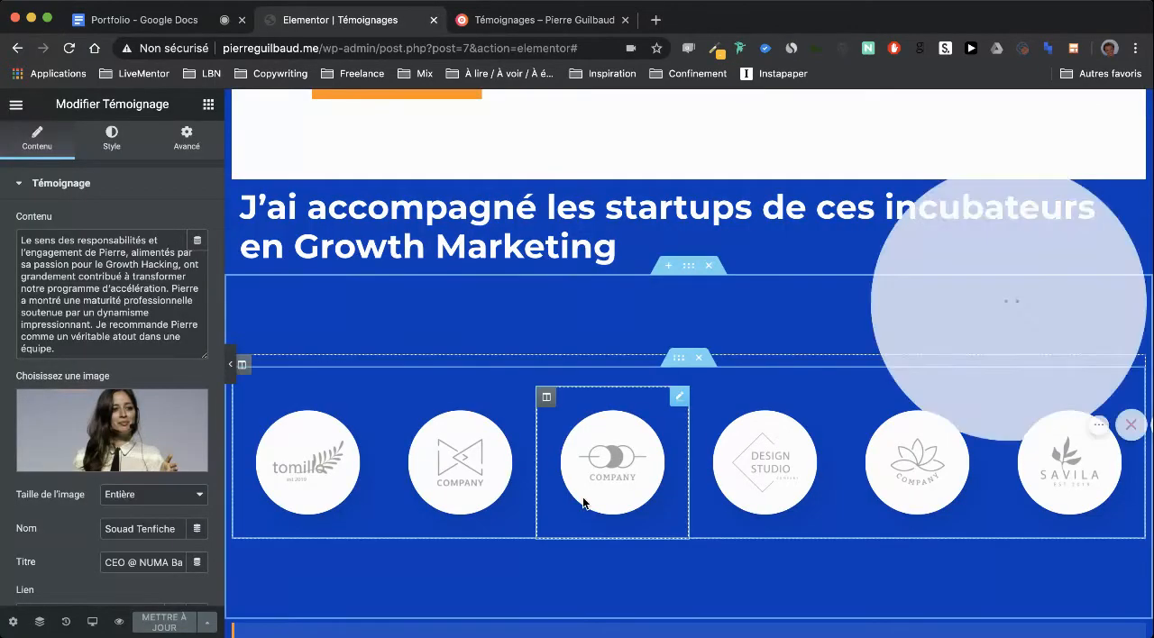
# Delete the "Design Studio" placeholder logo and its empty column from the incubator logo row
pyautogui.rightClick(546, 397)
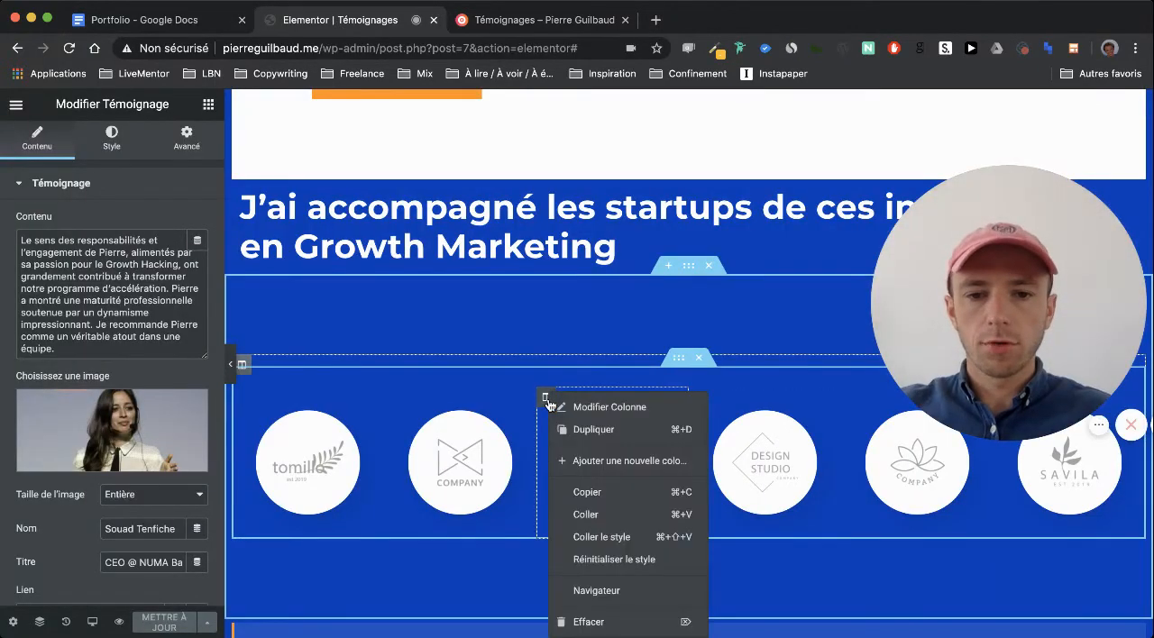
pyautogui.click(747, 401)
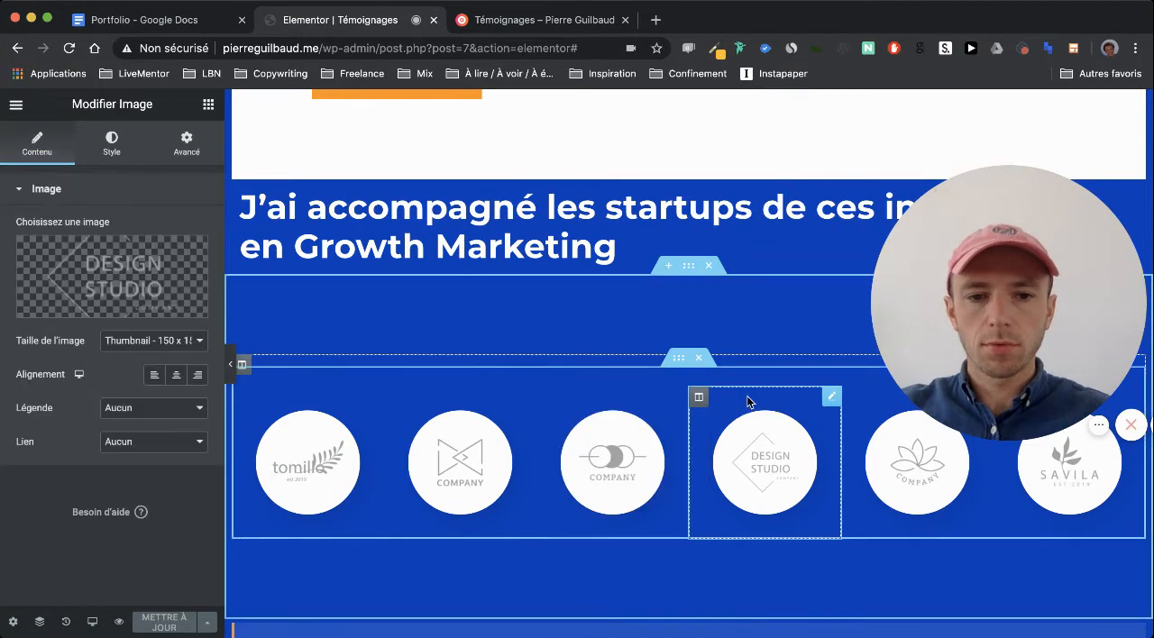
pyautogui.rightClick(717, 402)
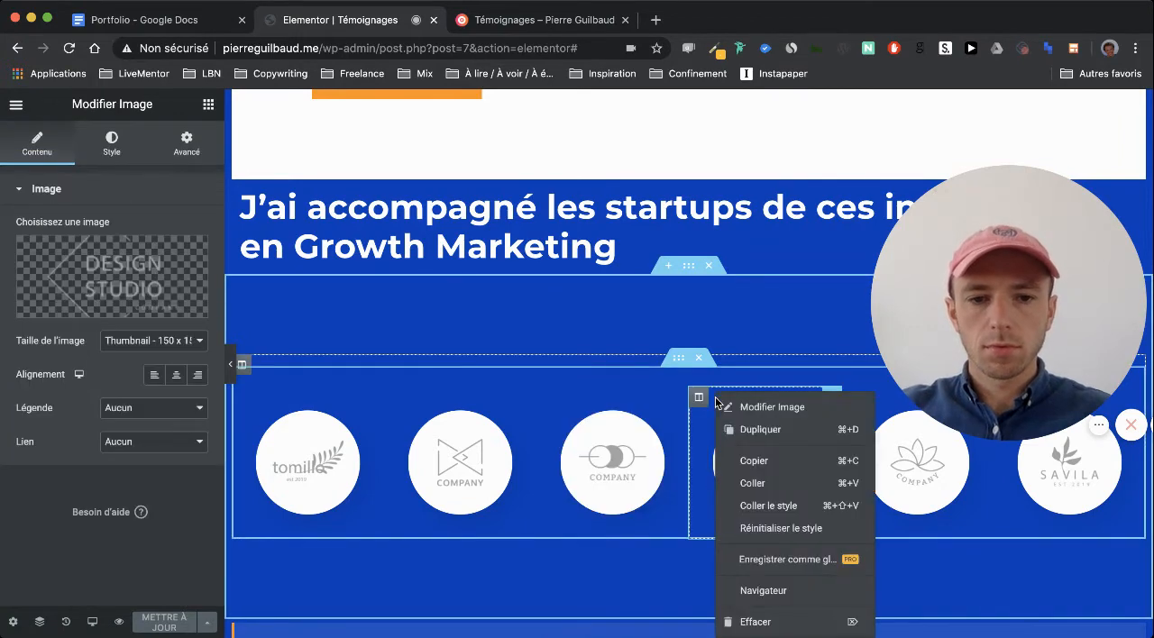
pyautogui.click(821, 623)
pyautogui.rightClick(700, 400)
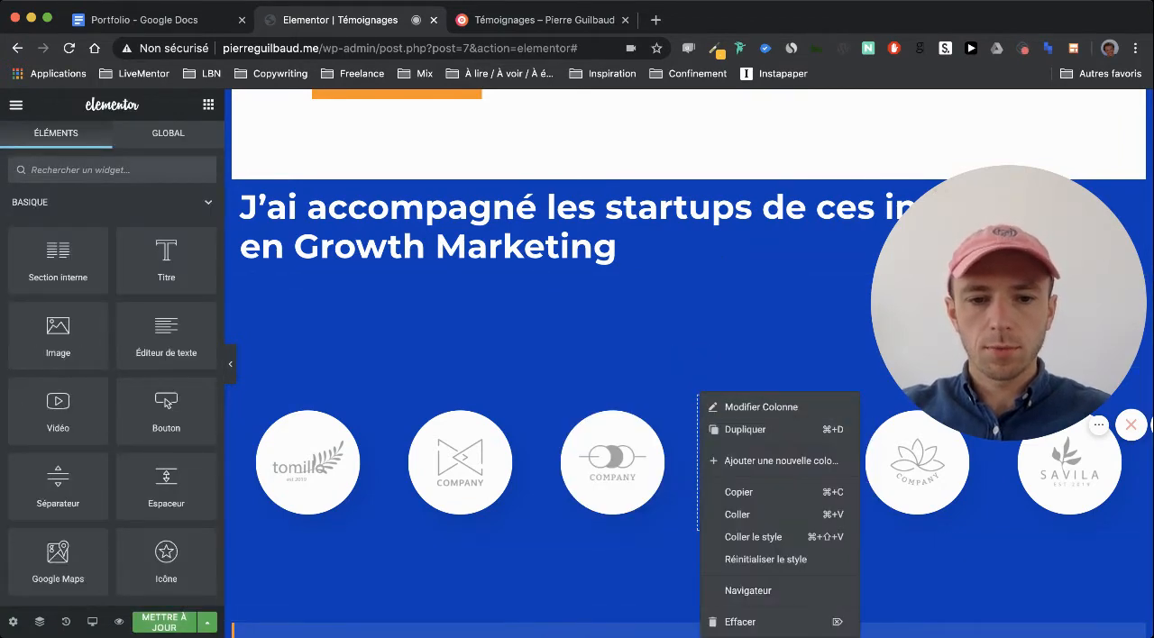
pyautogui.click(809, 622)
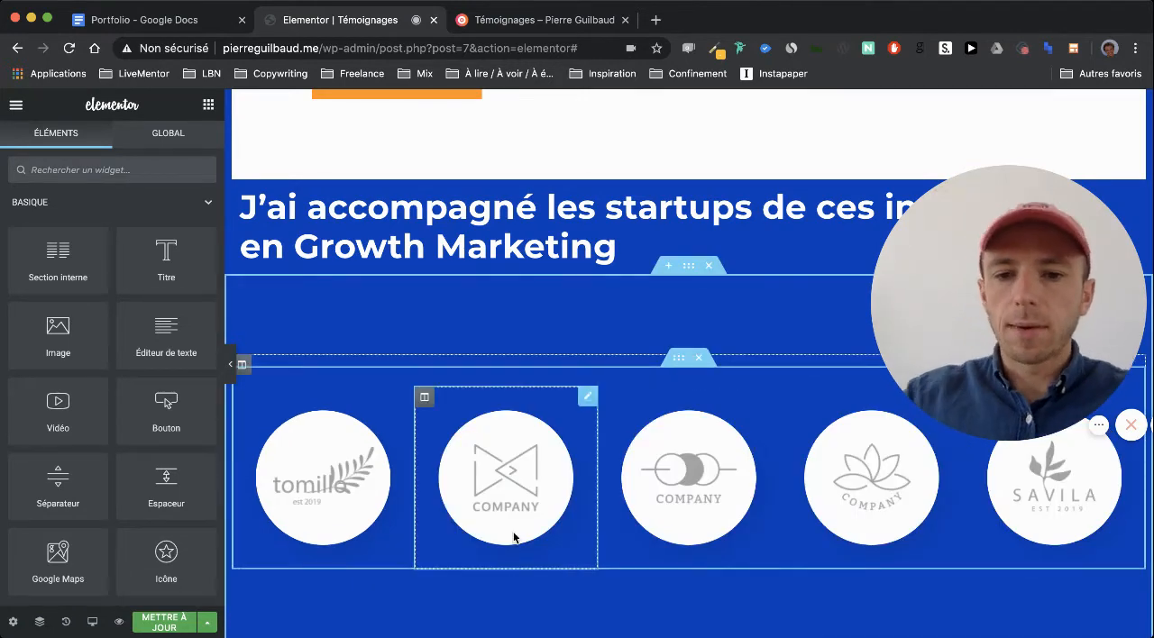
# Replace the "tomillo" placeholder logo with the red Sciences Po emblem from the media library
pyautogui.click(329, 471)
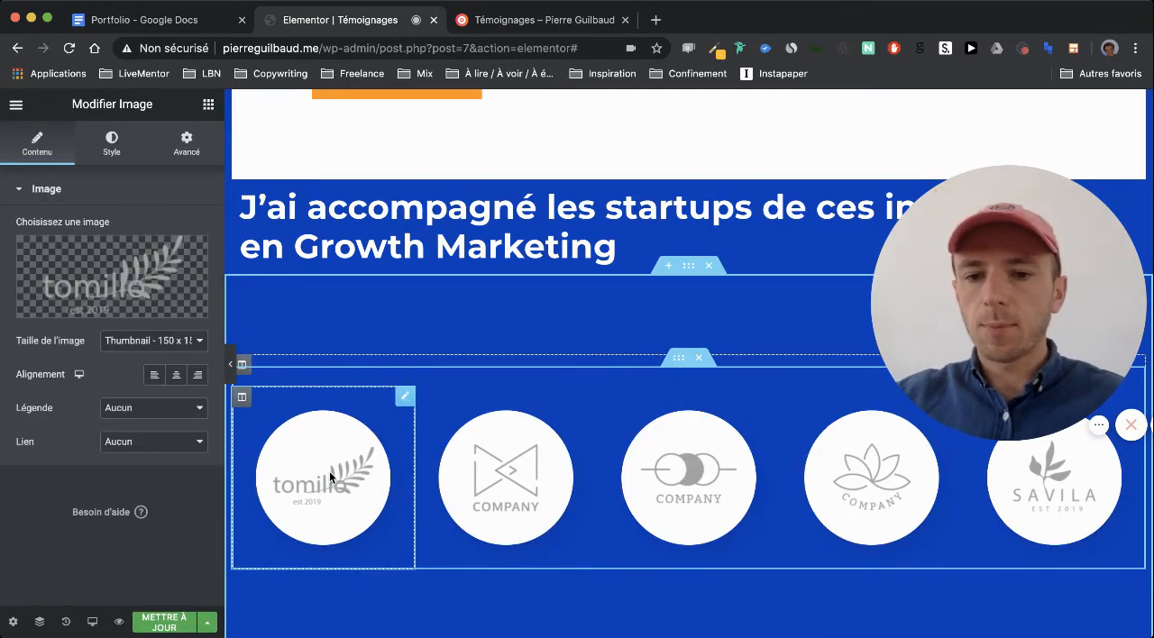
pyautogui.click(82, 258)
pyautogui.click(203, 291)
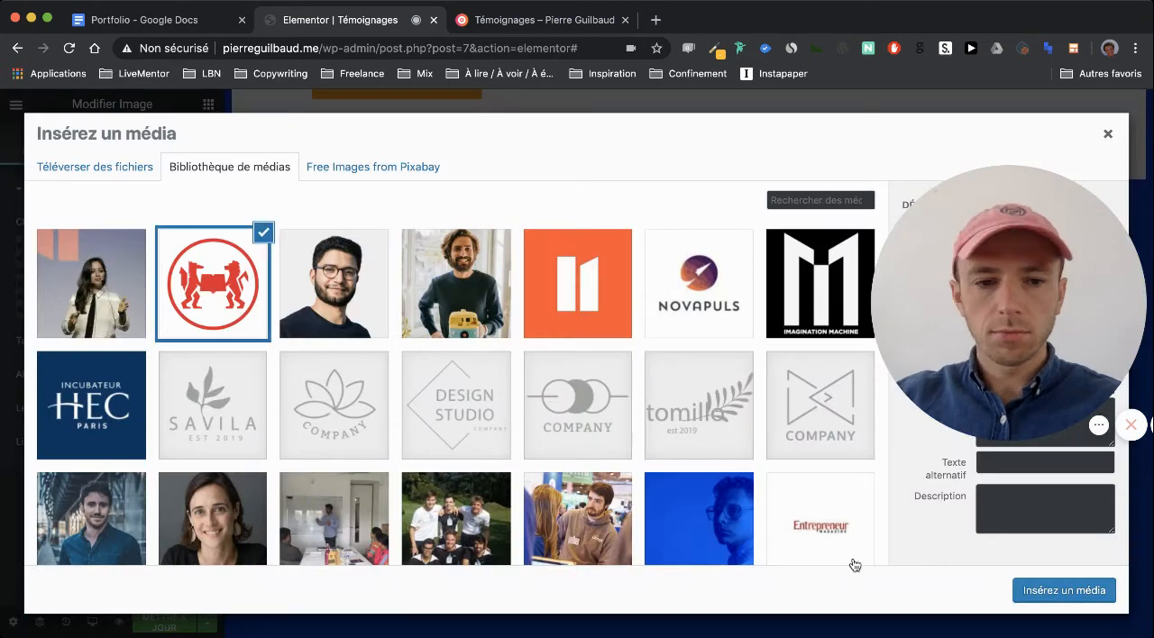
pyautogui.click(1034, 591)
# Replace the second placeholder logo in the incubator row with the Incubateur HEC Paris logo from the media library
pyautogui.click(521, 522)
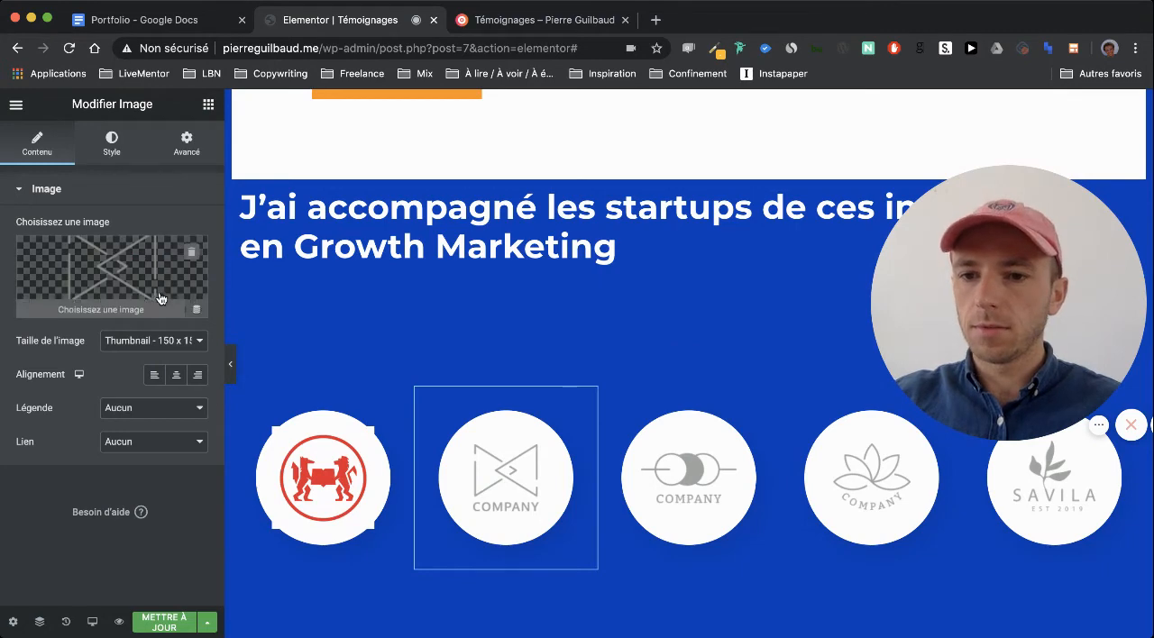
pyautogui.click(136, 281)
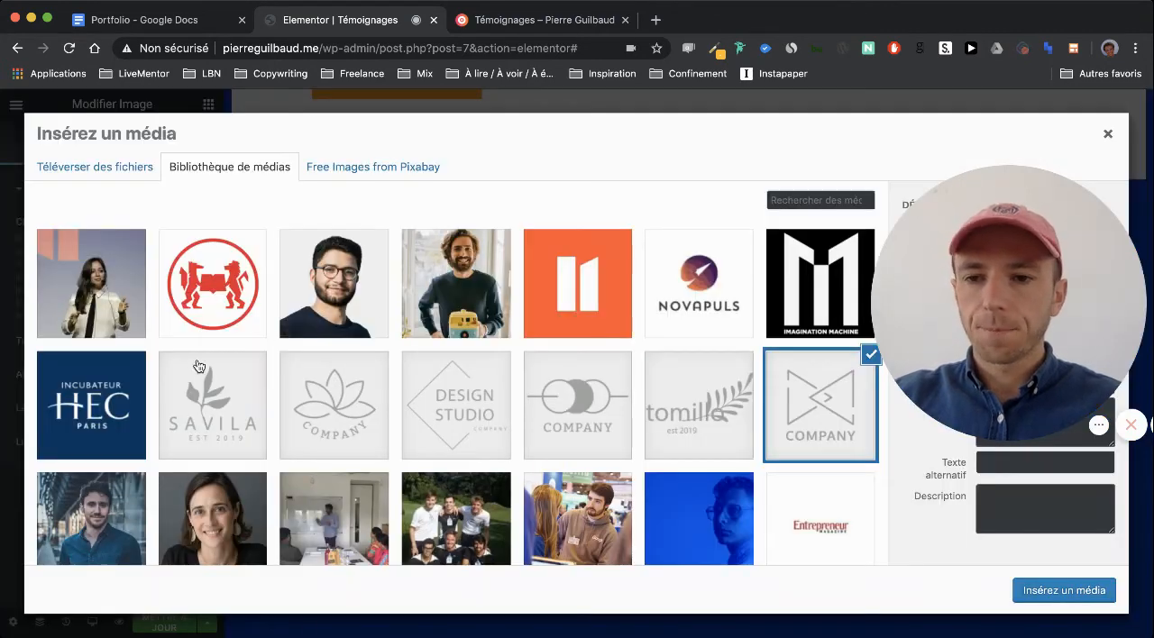
pyautogui.click(104, 396)
pyautogui.click(1062, 590)
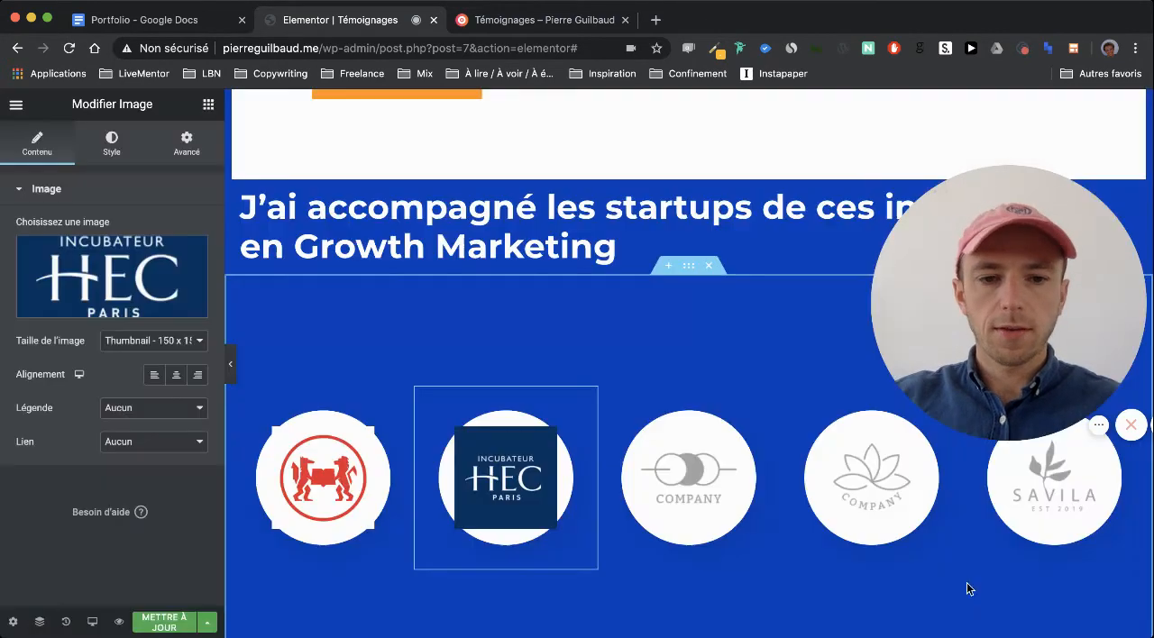
# Replace the third placeholder logo in the incubator row with the orange NUMA logo from the media library
pyautogui.click(728, 460)
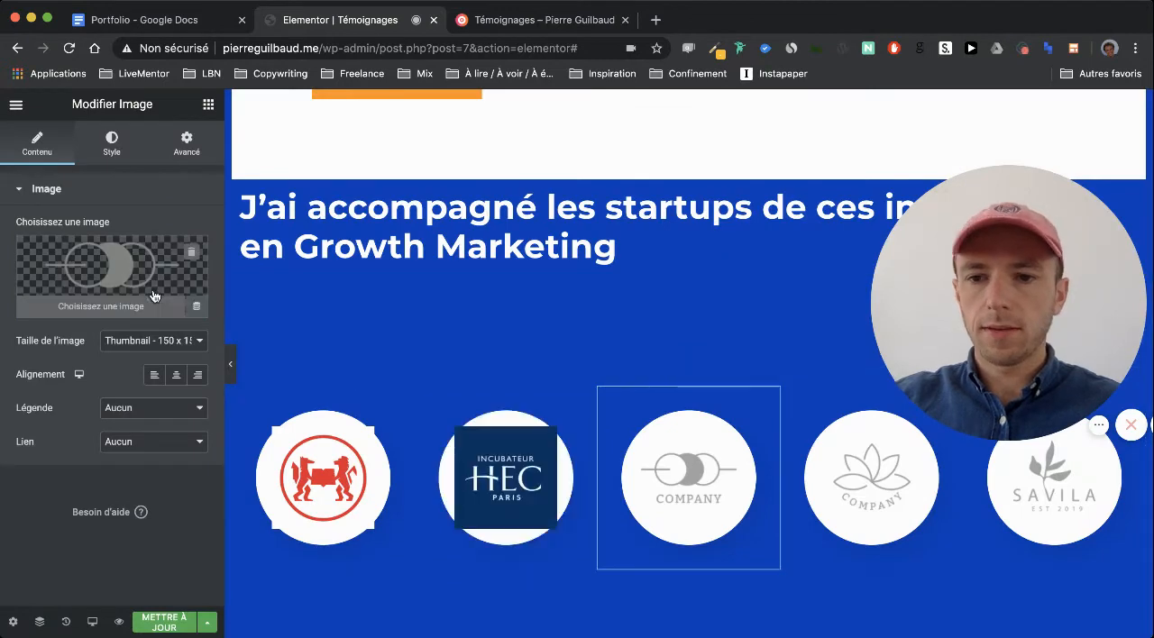
pyautogui.click(203, 296)
pyautogui.click(617, 301)
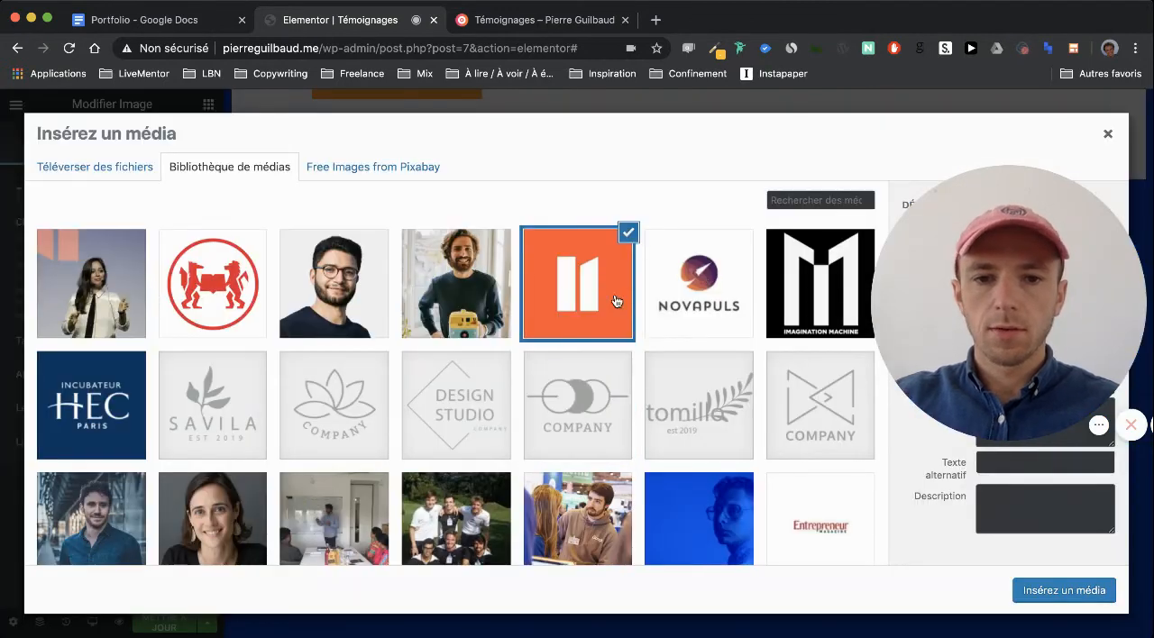
pyautogui.click(1064, 591)
# Replace the lotus-flower placeholder logo in the incubator row with the Novapuls logo from the media library
pyautogui.click(853, 488)
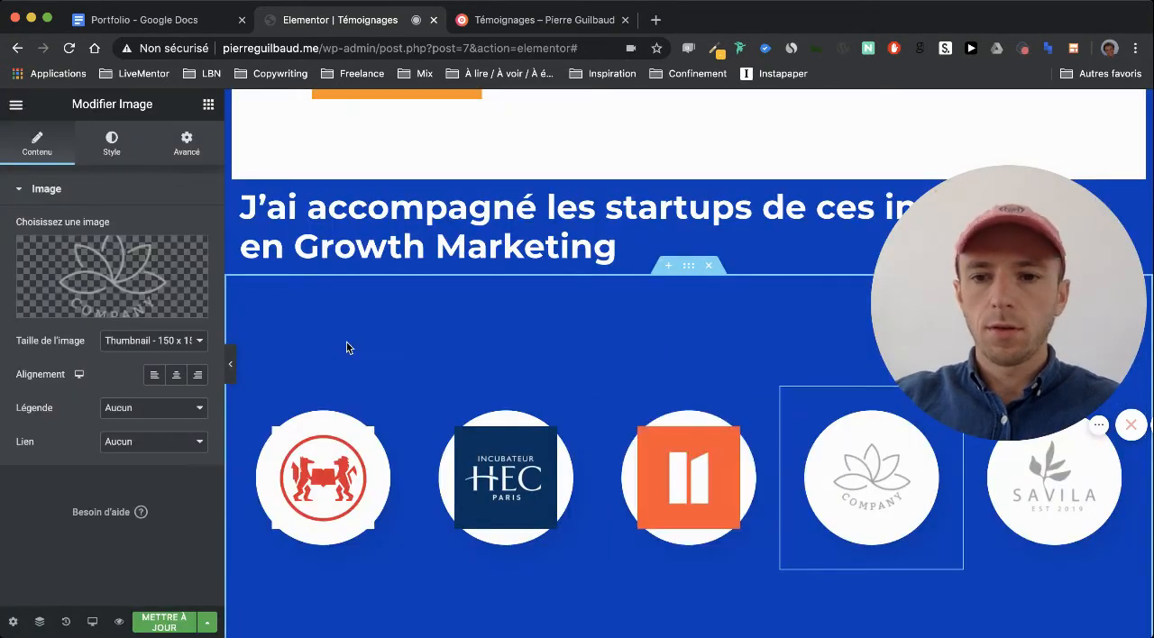
pyautogui.moveTo(127, 308)
pyautogui.click(113, 282)
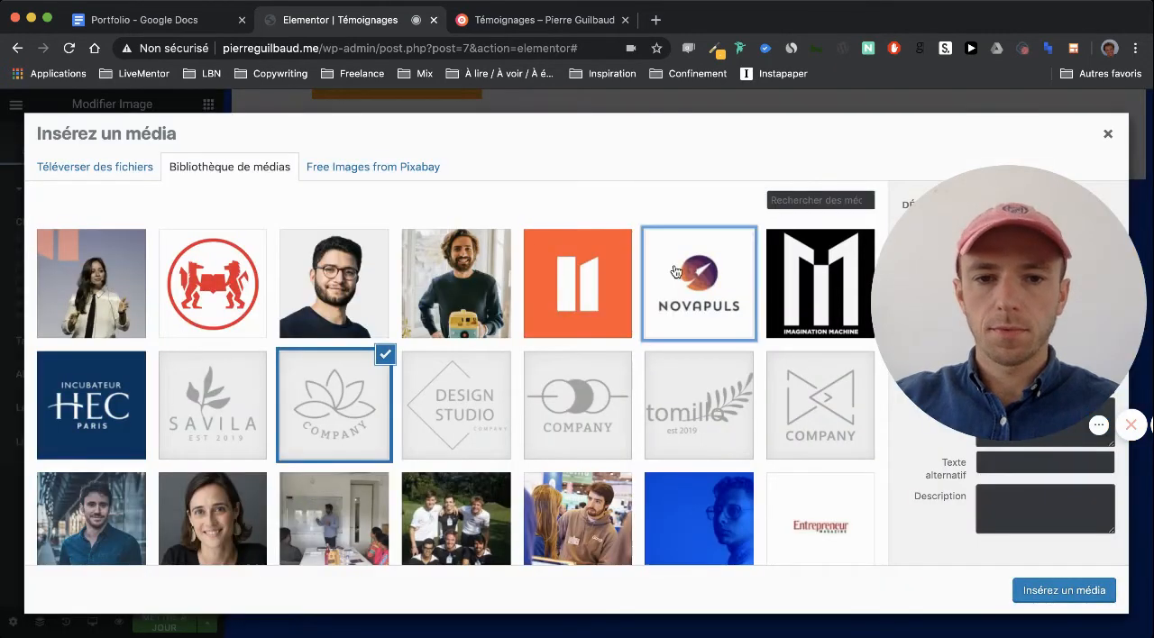
pyautogui.click(699, 280)
pyautogui.click(1066, 589)
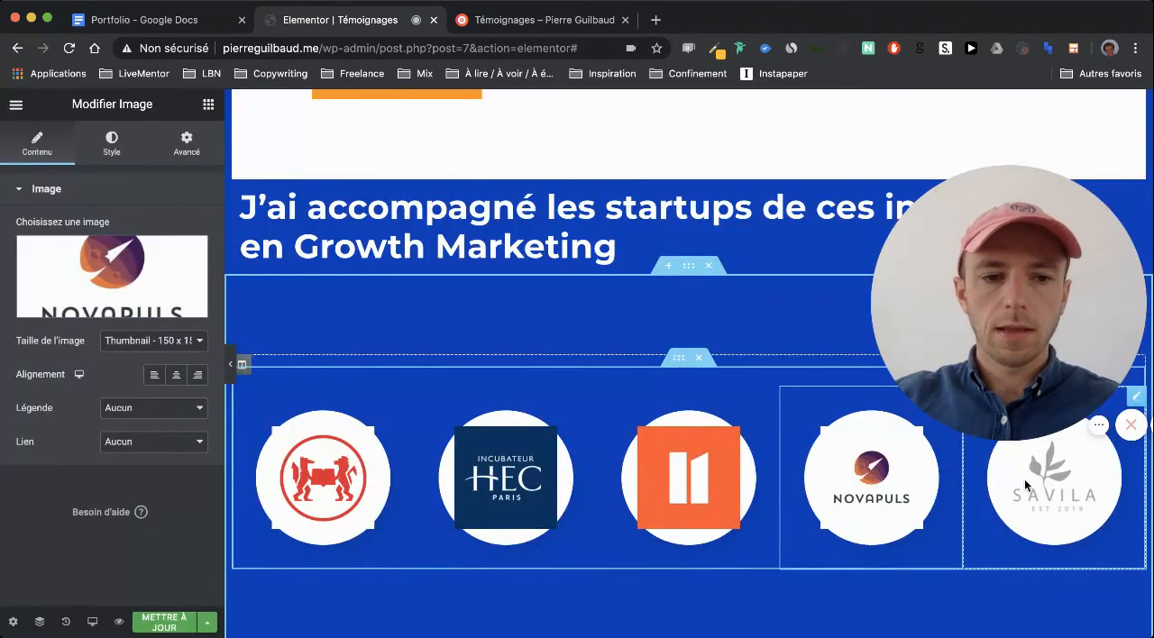
# Replace the "Savila" placeholder logo with the black Imagination Machine logo from the media library
pyautogui.click(1055, 487)
pyautogui.click(156, 280)
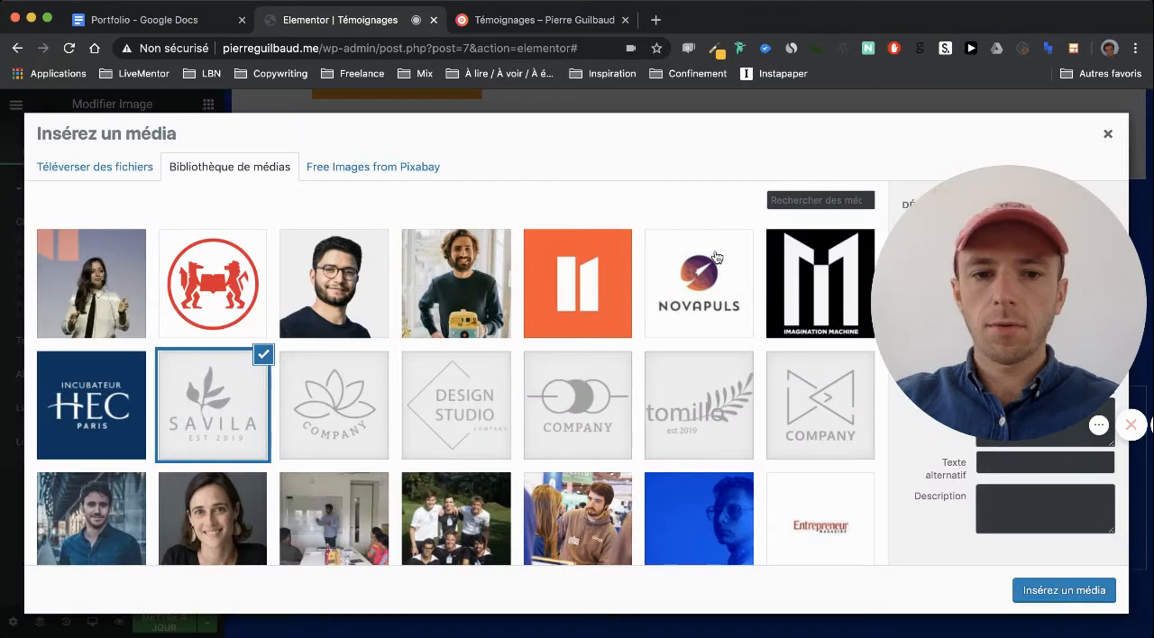
pyautogui.click(797, 287)
pyautogui.click(1065, 592)
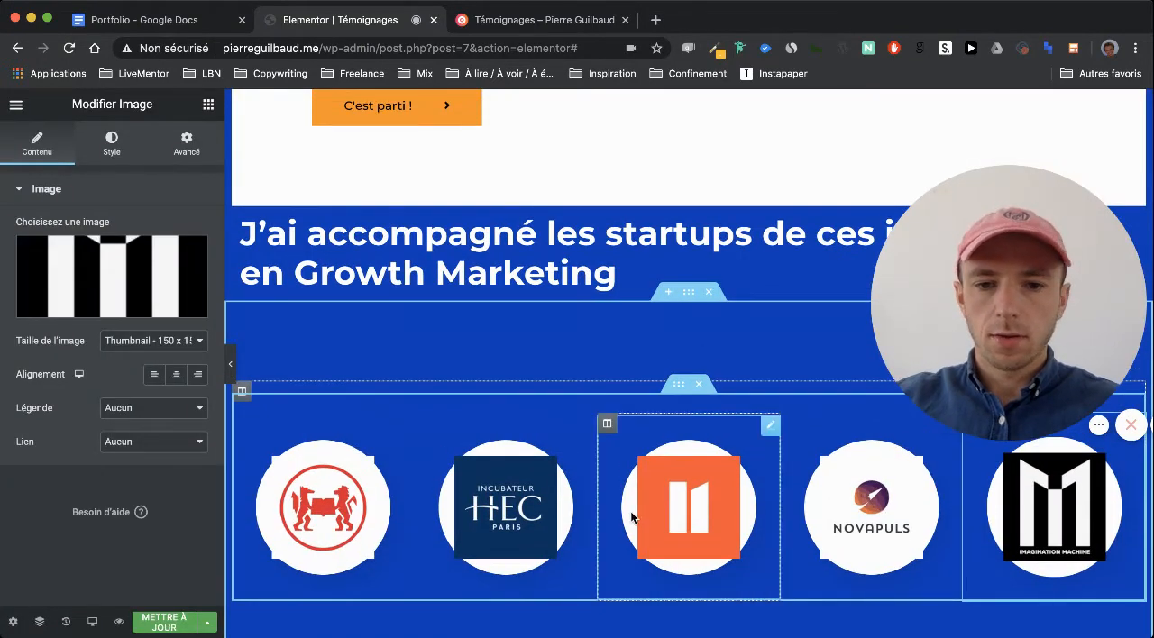
pyautogui.scroll(-1, 335, 506)
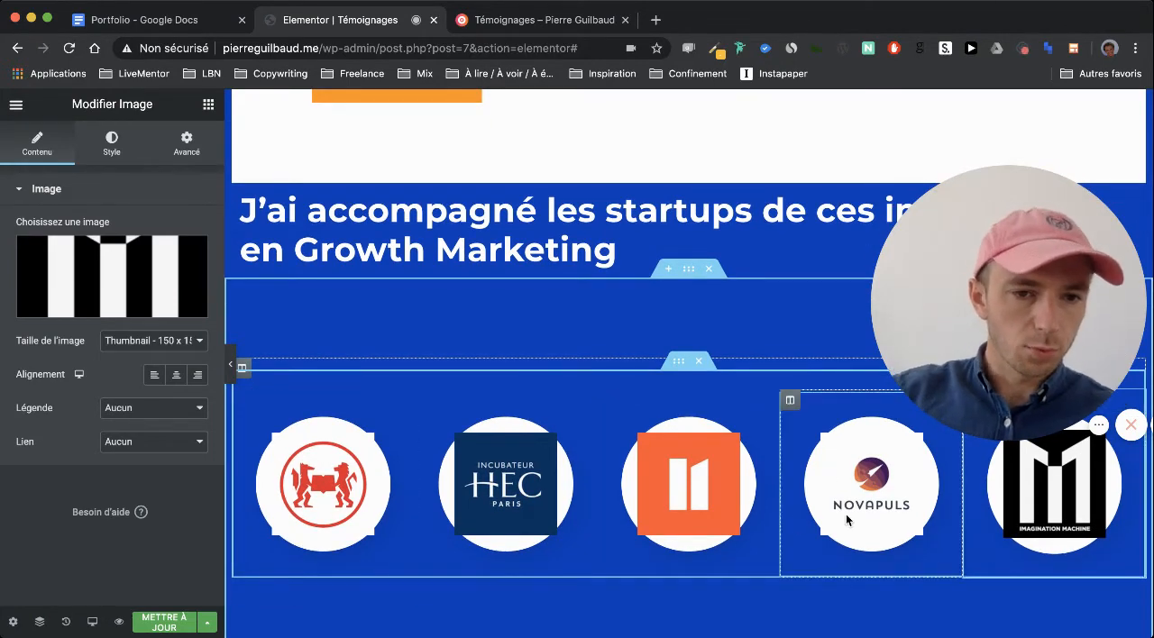
pyautogui.scroll(1, 777, 525)
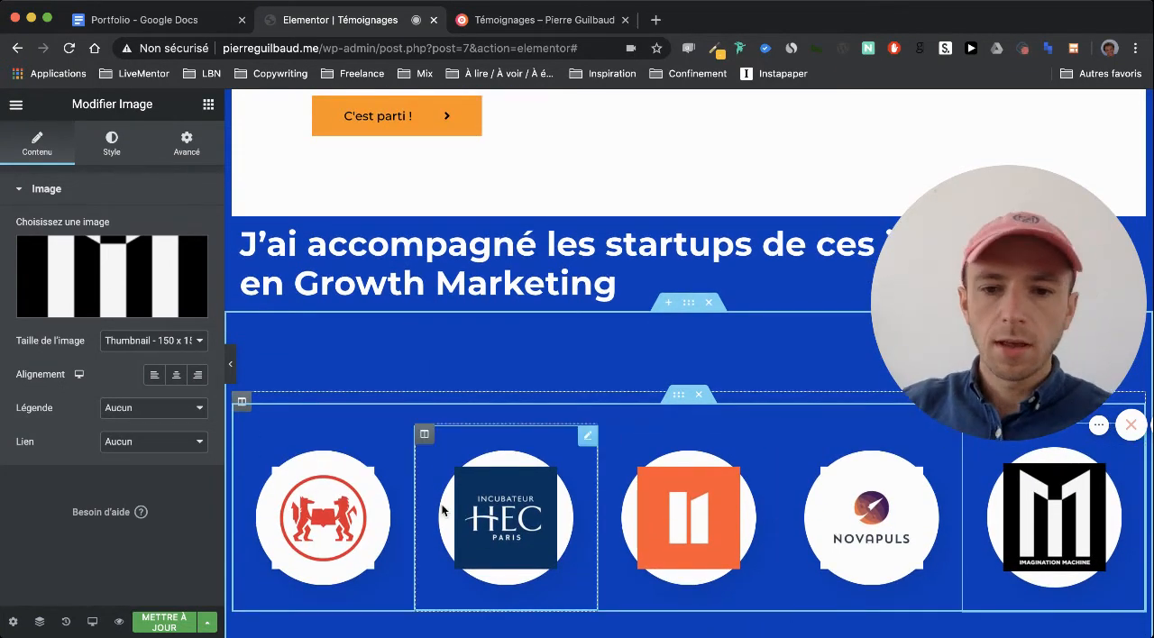
pyautogui.scroll(-1, 446, 505)
pyautogui.scroll(1, 328, 504)
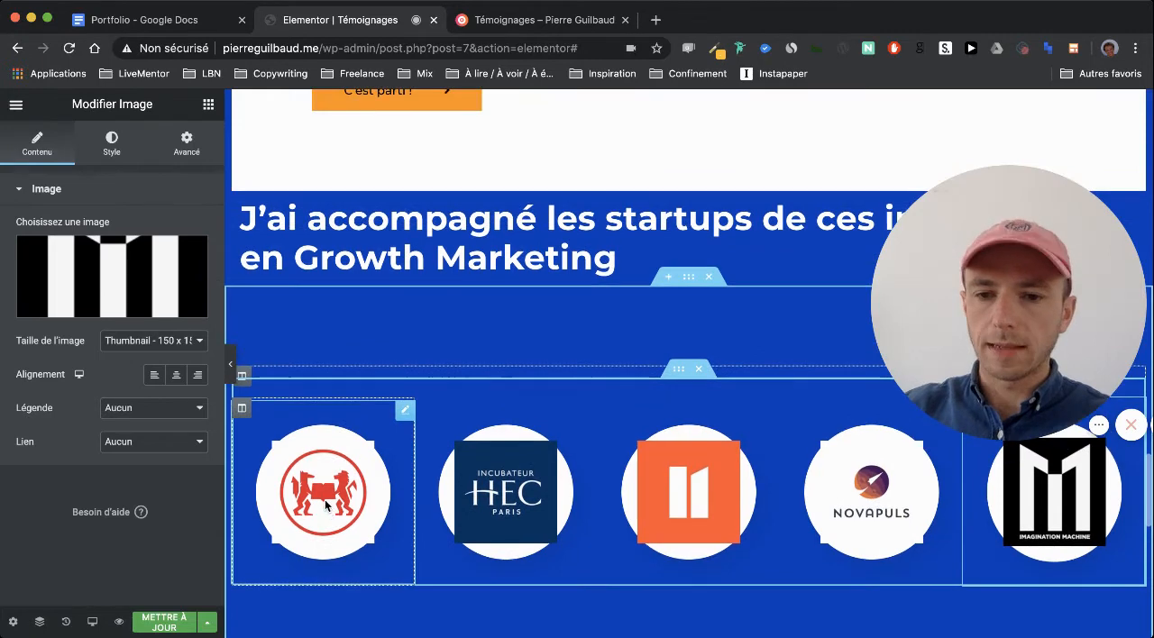
# Square off the Sciences Po logo's frame by clearing its border radius on all sides, after trying 0 and 2
pyautogui.click(323, 497)
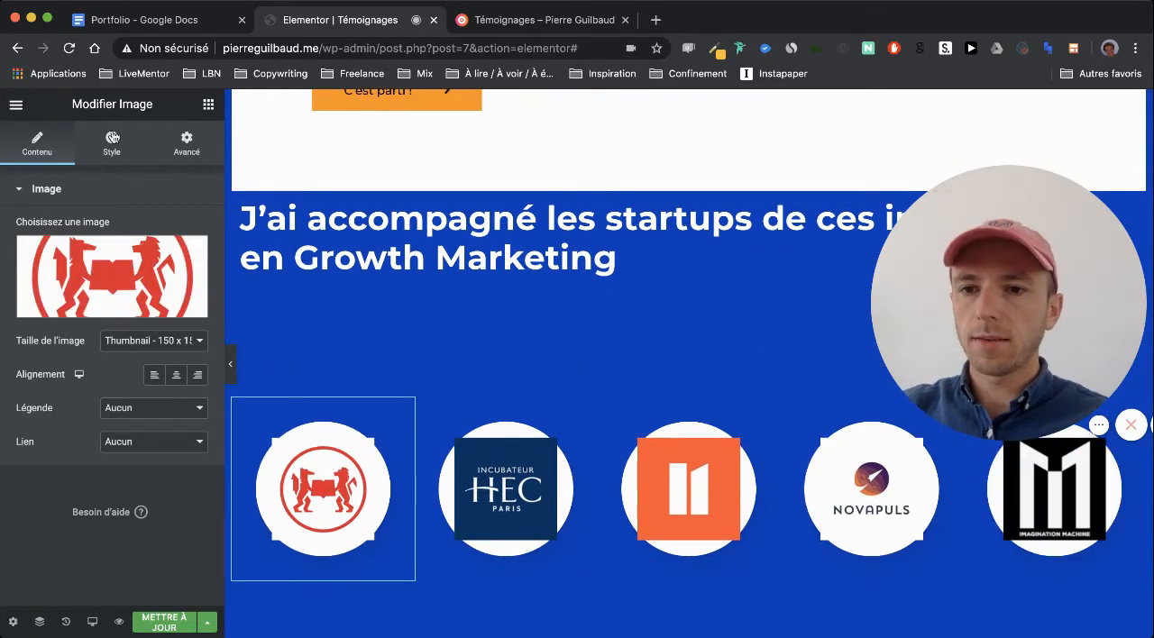
pyautogui.click(112, 140)
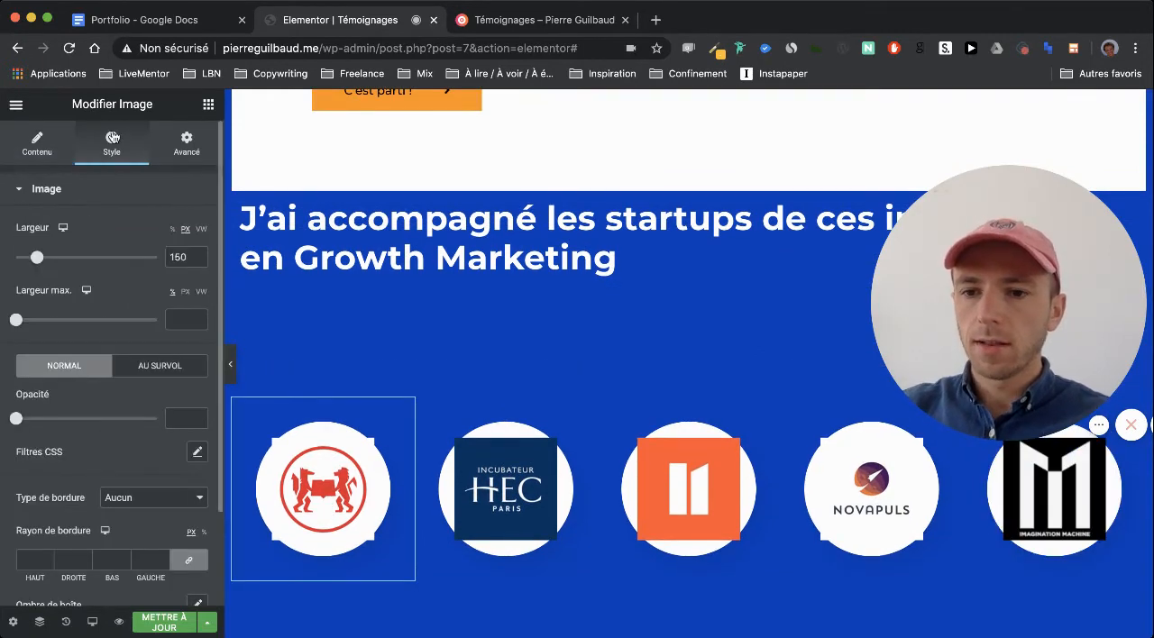
pyautogui.click(184, 142)
pyautogui.scroll(-3, 187, 383)
pyautogui.click(85, 457)
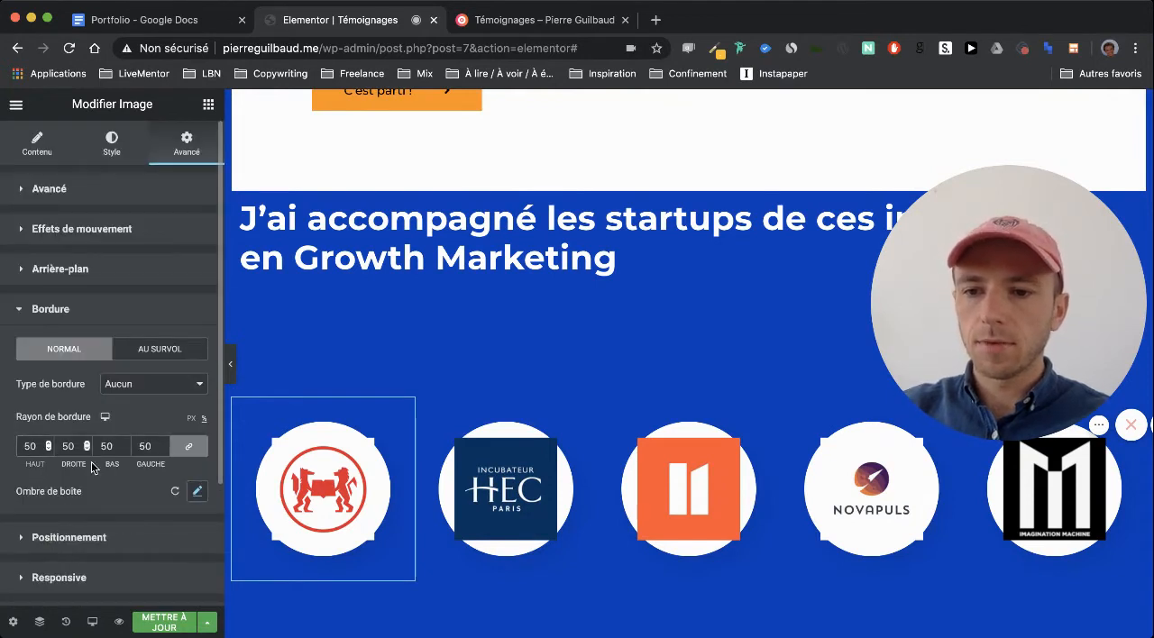
pyautogui.write('0')
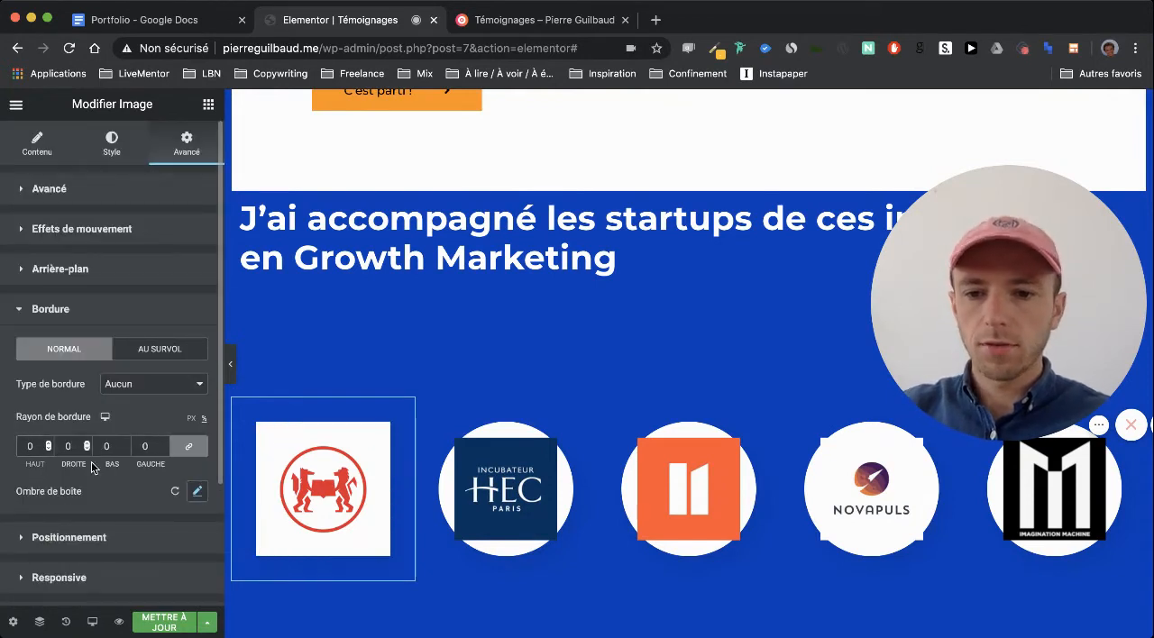
pyautogui.press('BackSpace')
pyautogui.write('2')
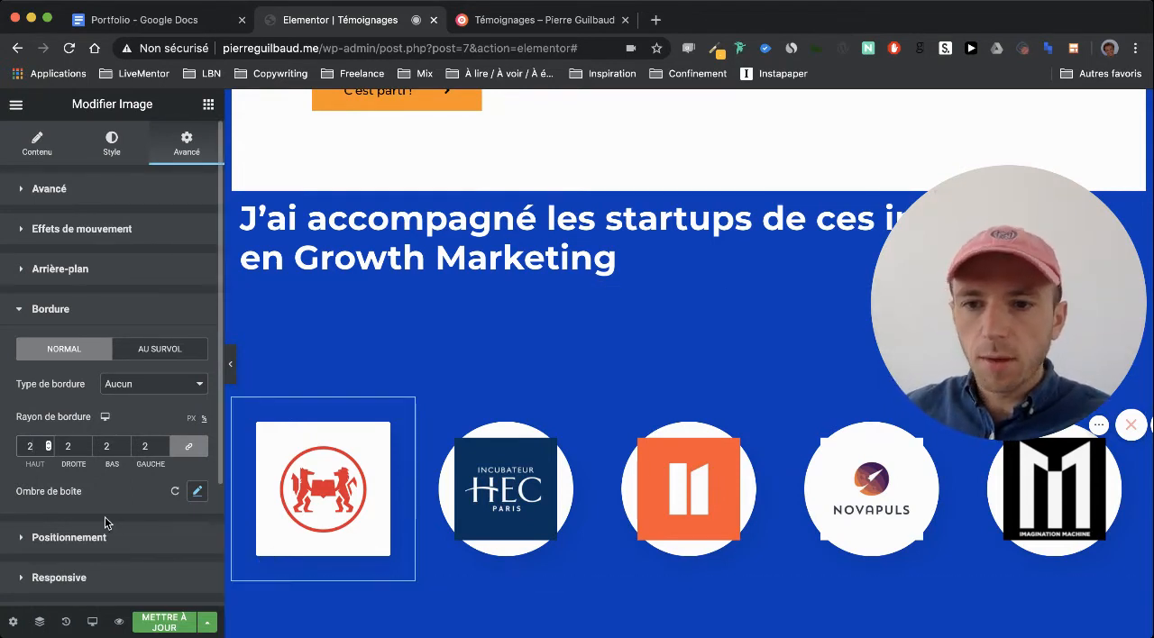
pyautogui.scroll(2, 244, 294)
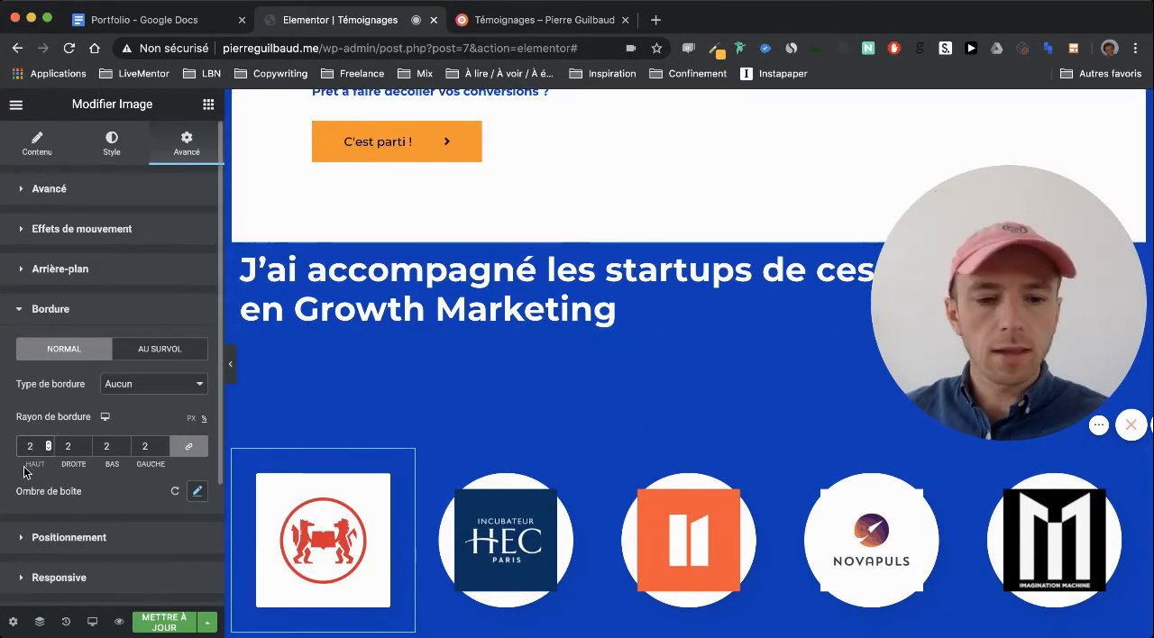
pyautogui.press('BackSpace')
pyautogui.scroll(-2, 208, 423)
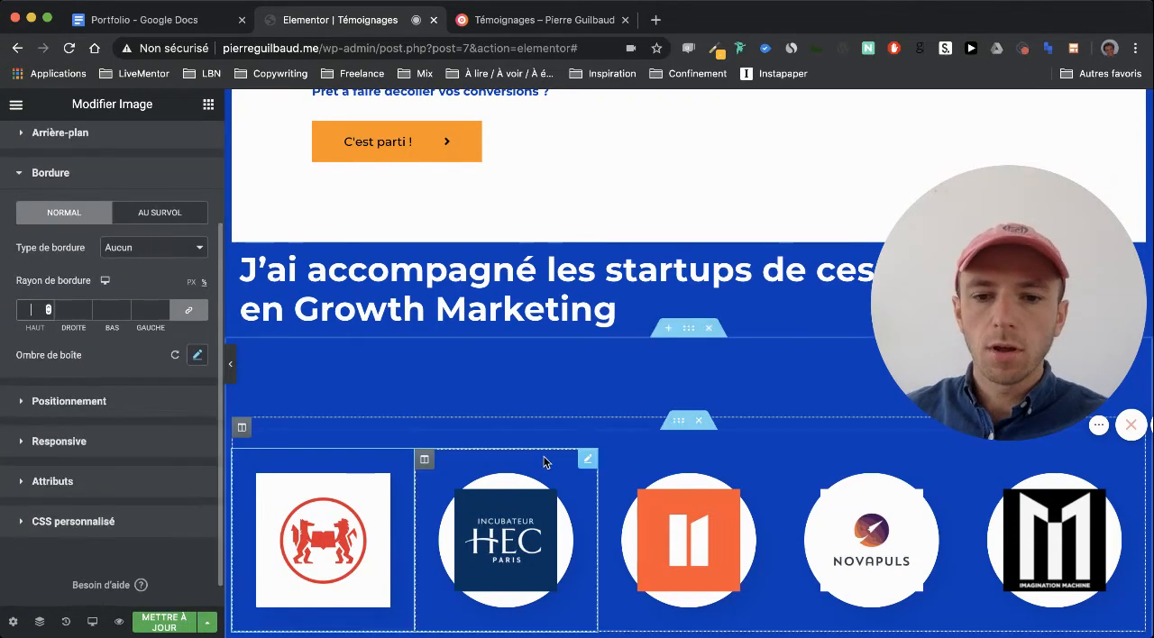
pyautogui.scroll(2, 136, 495)
pyautogui.scroll(-3, 384, 452)
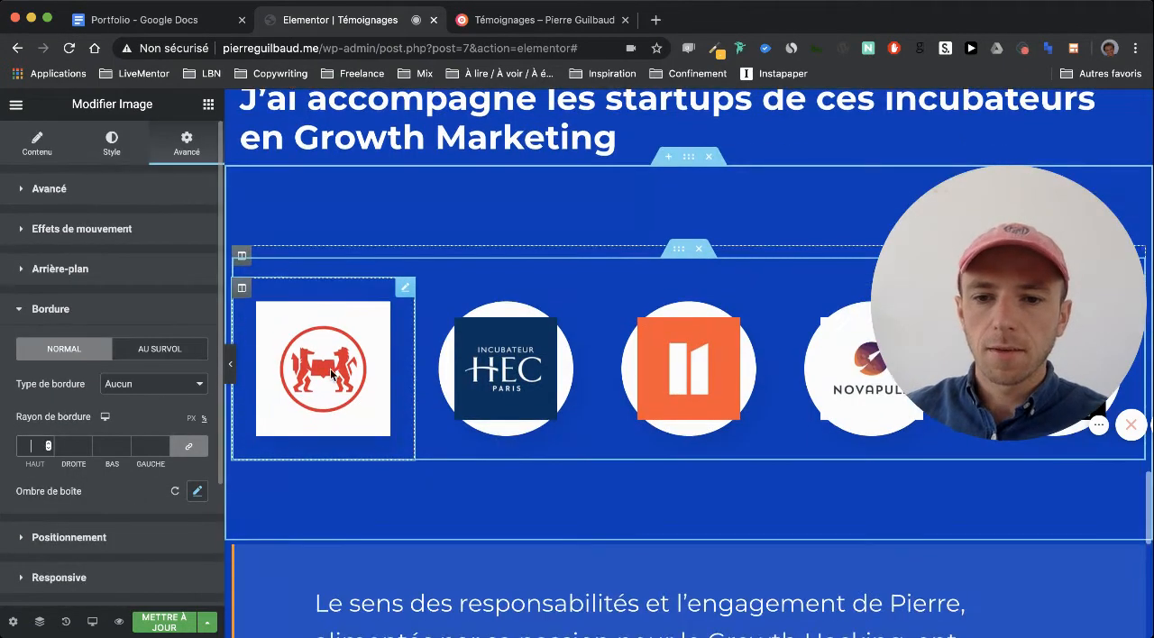
# Copy the squared Sciences Po logo and paste its style onto the HEC and NUMA logos in the incubator row
pyautogui.rightClick(331, 367)
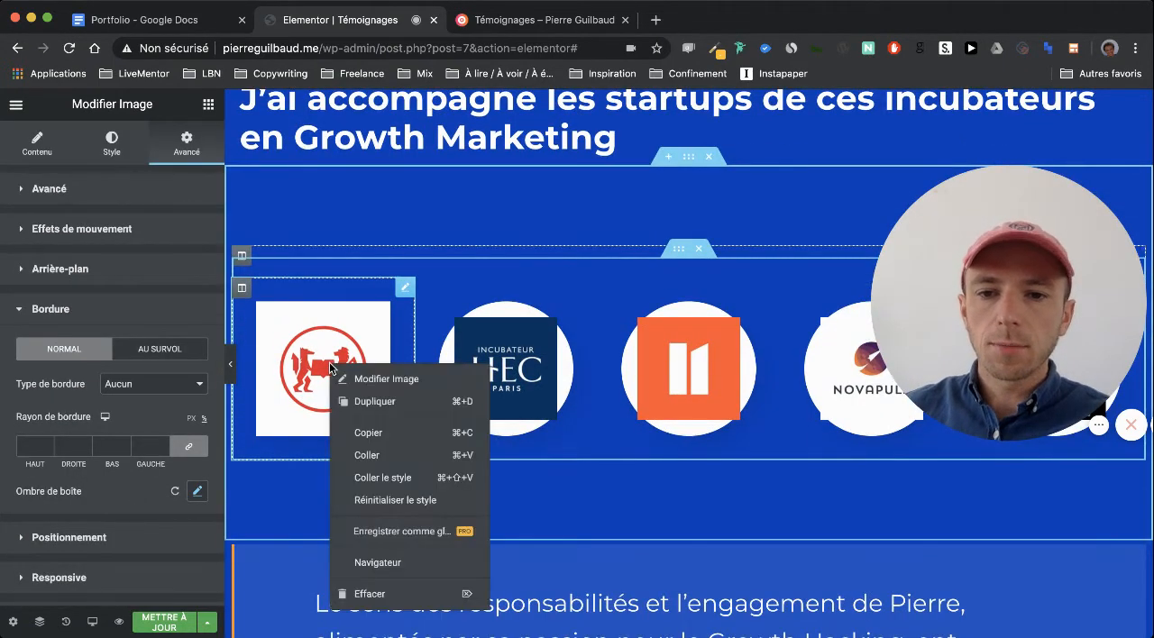
pyautogui.click(368, 433)
pyautogui.rightClick(508, 365)
pyautogui.click(577, 476)
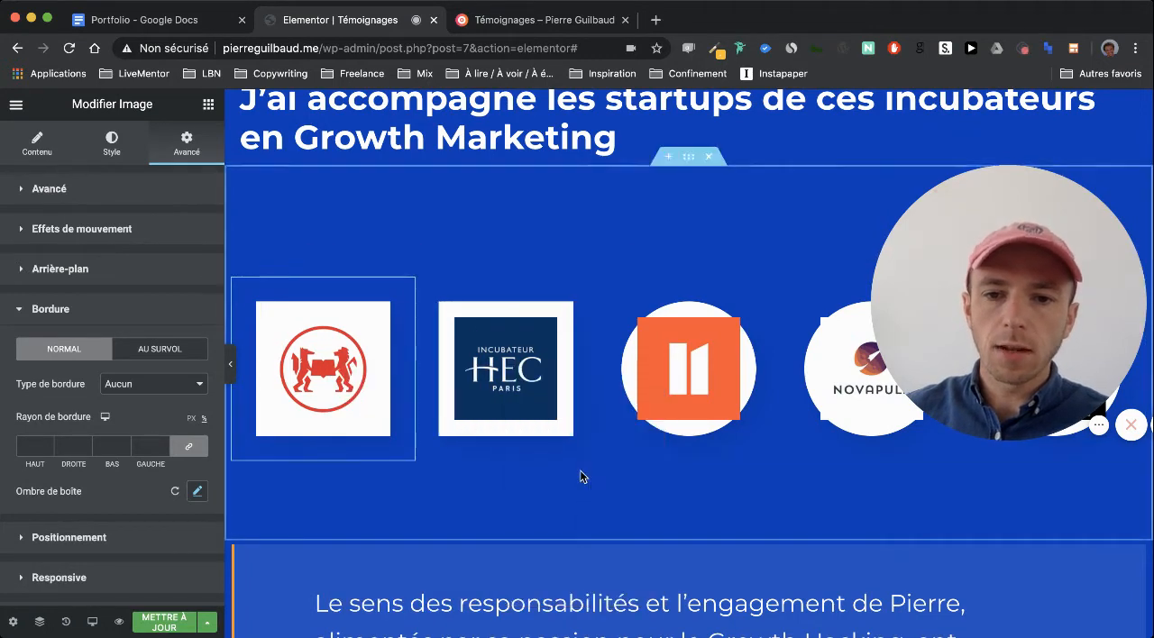
pyautogui.rightClick(676, 365)
pyautogui.click(735, 473)
# Paste the copied square-frame style onto the Novapuls and Imagination Machine logos, and update the page
pyautogui.scroll(1, 735, 469)
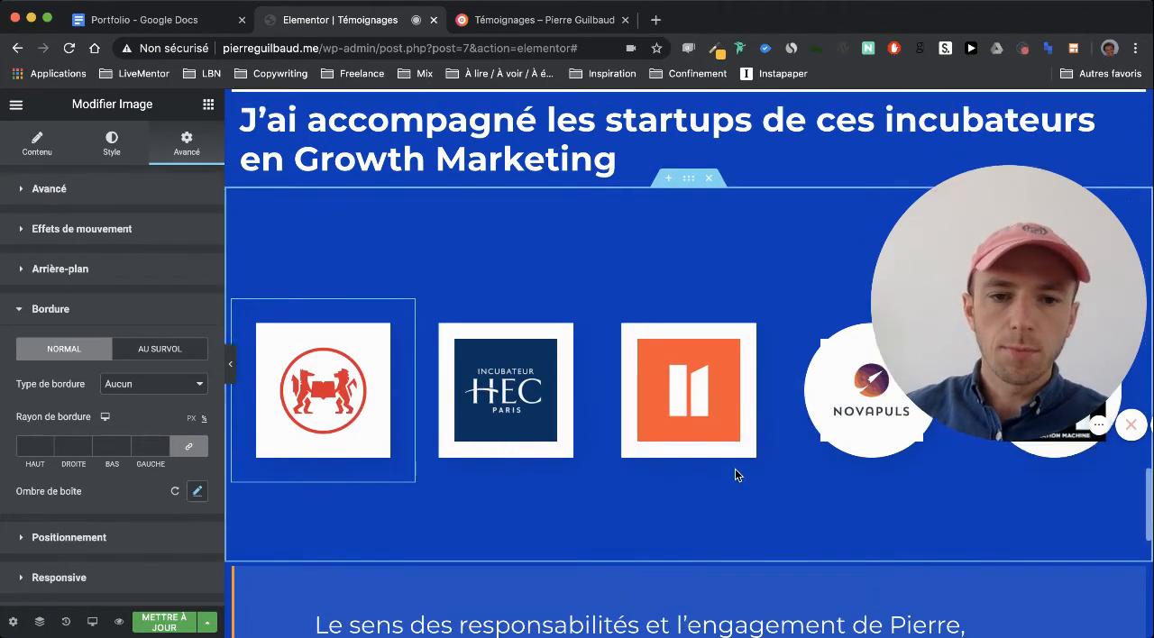
pyautogui.rightClick(834, 440)
pyautogui.click(885, 505)
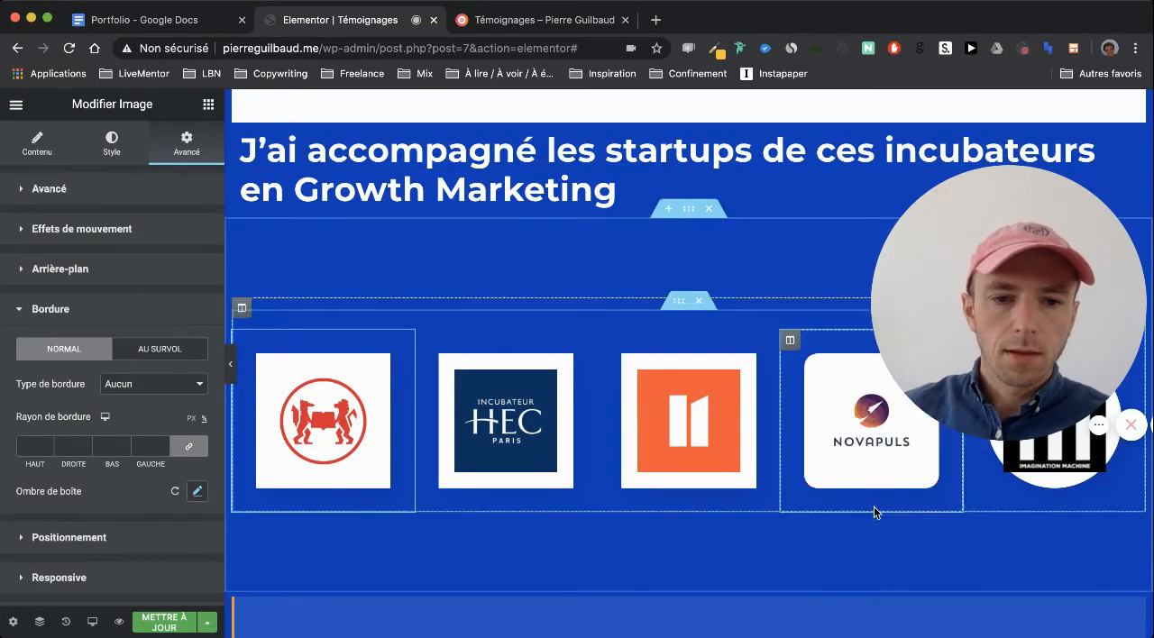
pyautogui.scroll(2, 876, 511)
pyautogui.rightClick(1024, 505)
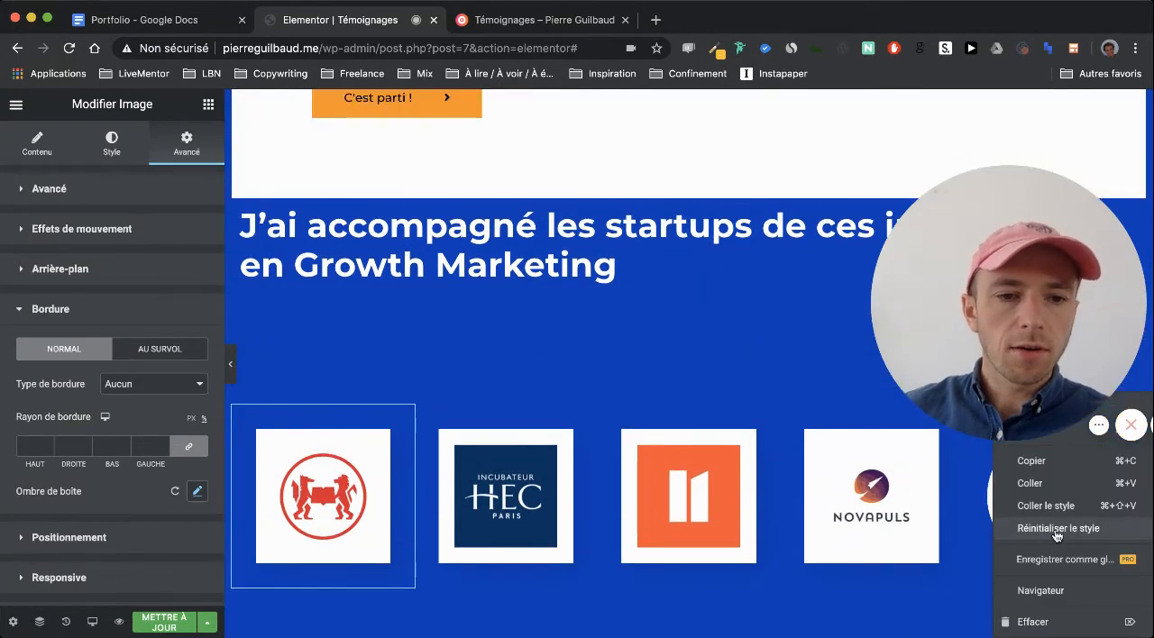
pyautogui.click(1033, 503)
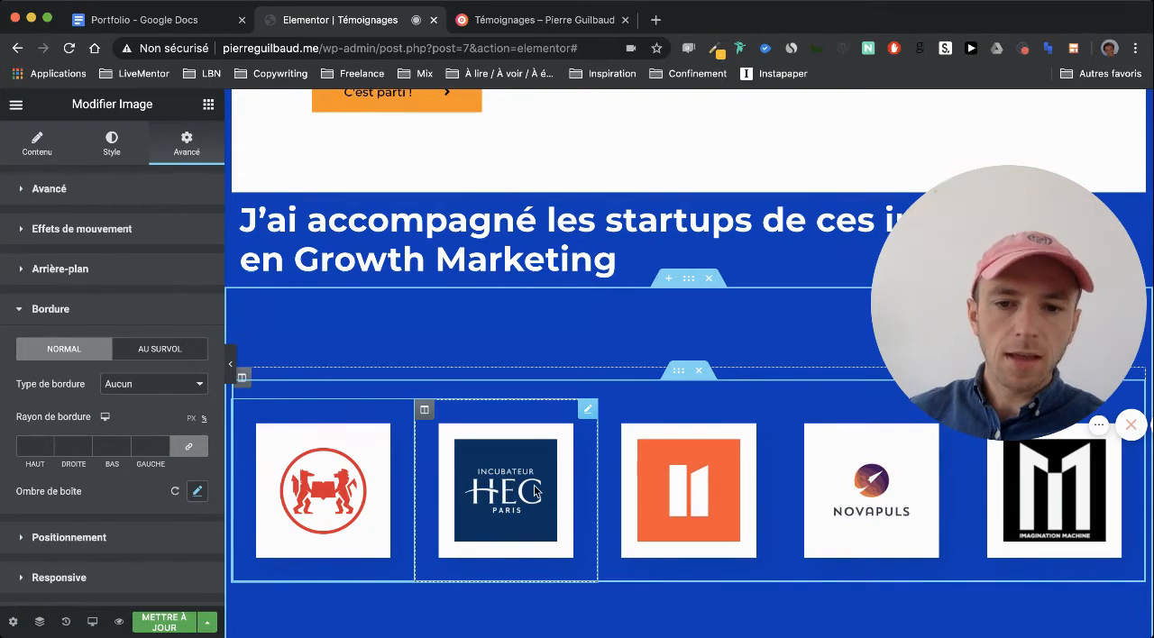
pyautogui.click(162, 623)
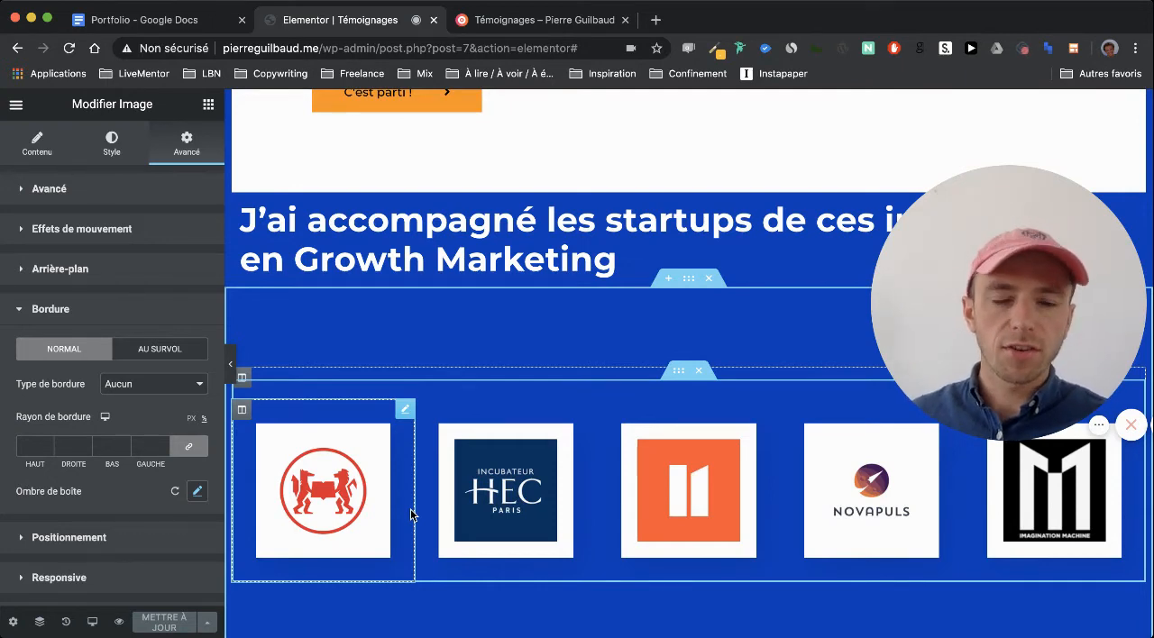
# Reload the published Témoignages page and review its hero, testimonials, call to action and incubator section down to the footer
pyautogui.scroll(-3, 588, 400)
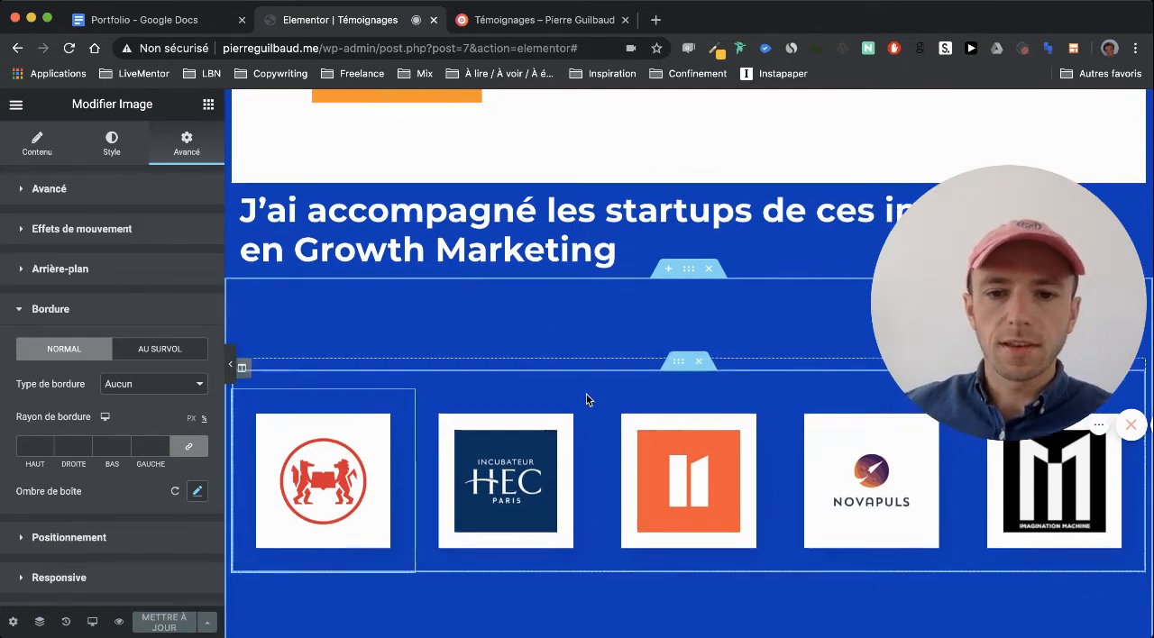
pyautogui.scroll(-10, 586, 399)
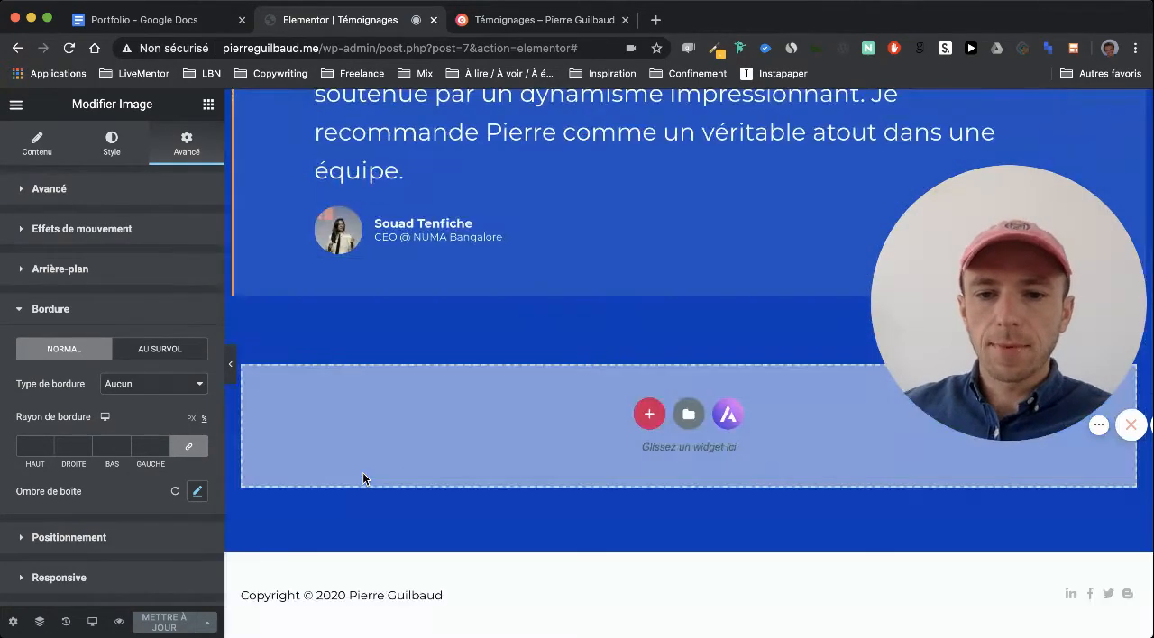
pyautogui.scroll(12, 383, 268)
pyautogui.click(510, 20)
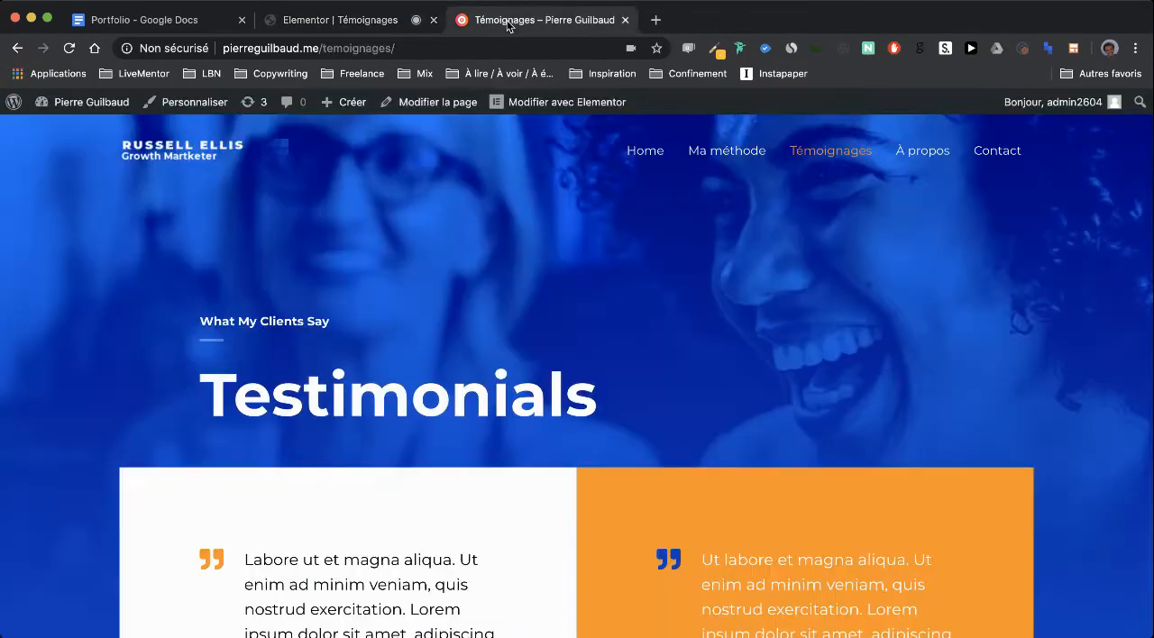
pyautogui.press('super+r')
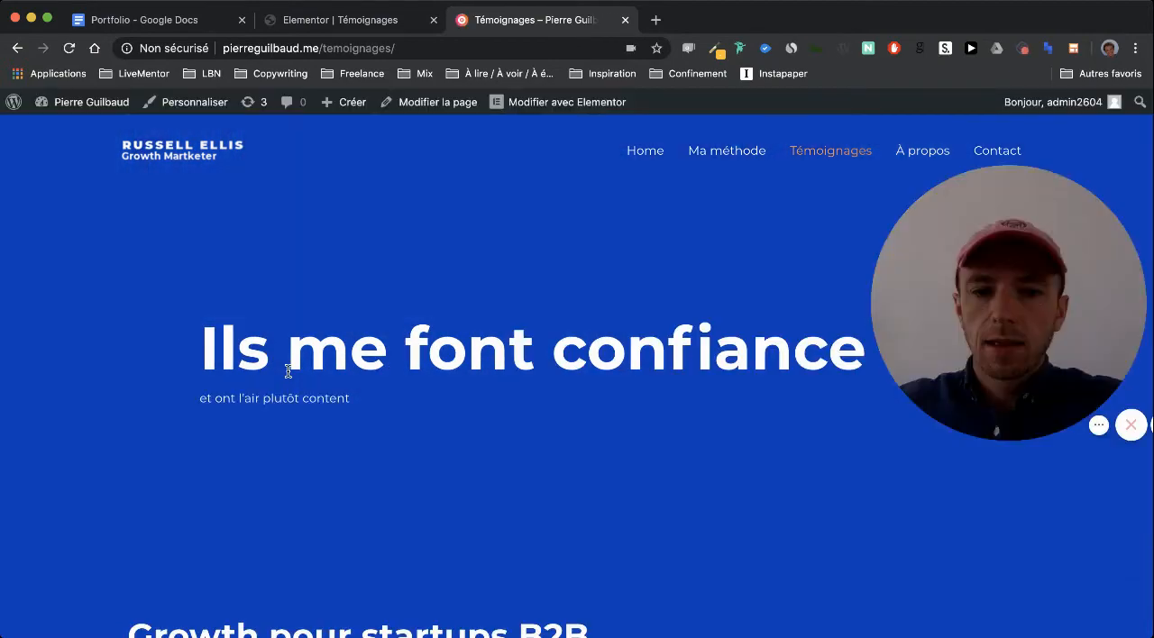
pyautogui.scroll(-10, 89, 453)
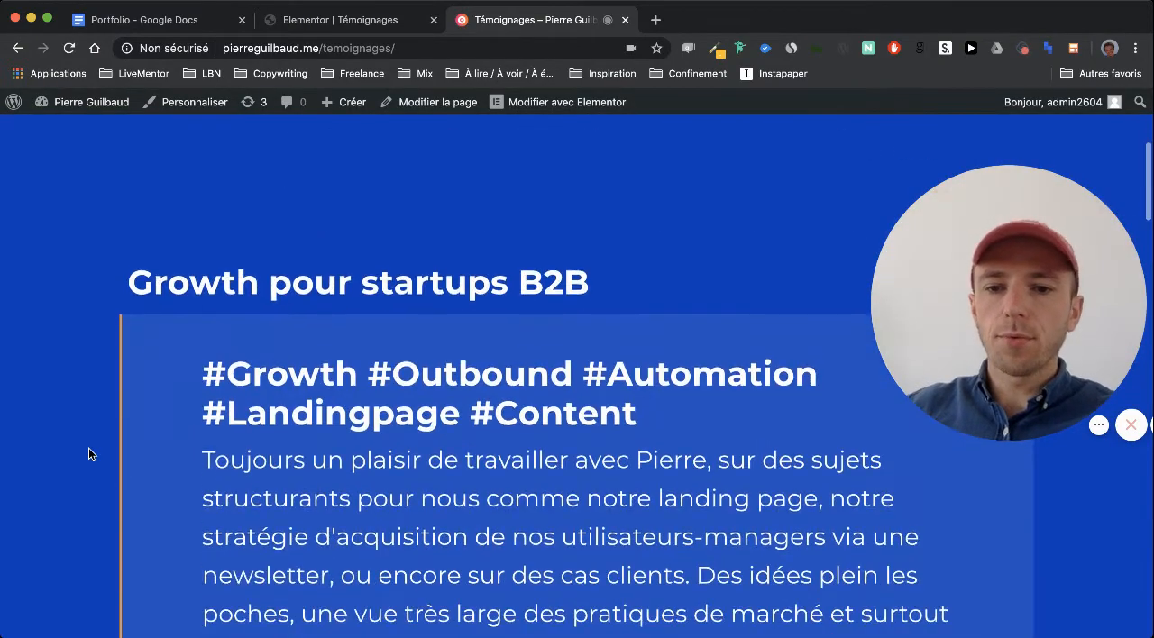
pyautogui.scroll(-15, 89, 453)
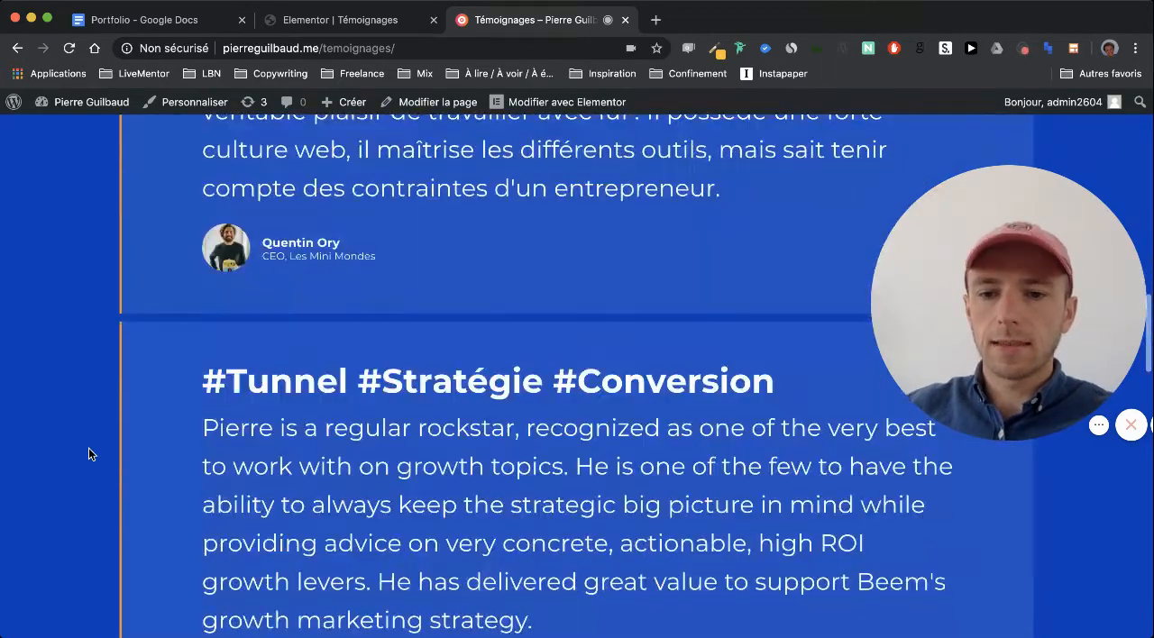
pyautogui.scroll(-12, 89, 453)
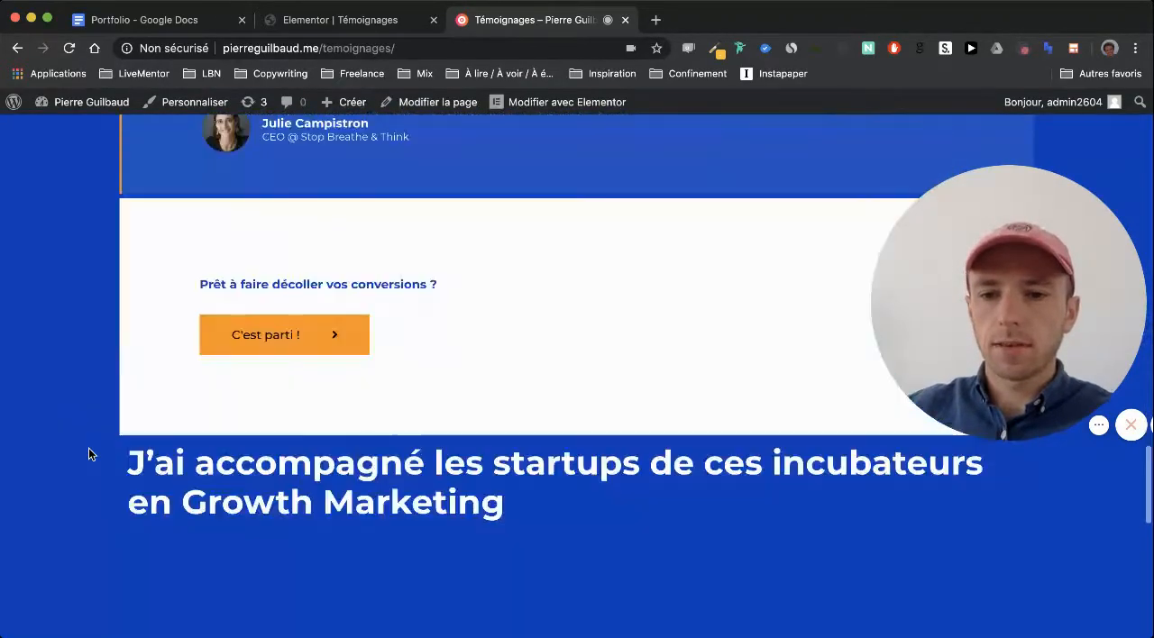
pyautogui.scroll(-5, 88, 453)
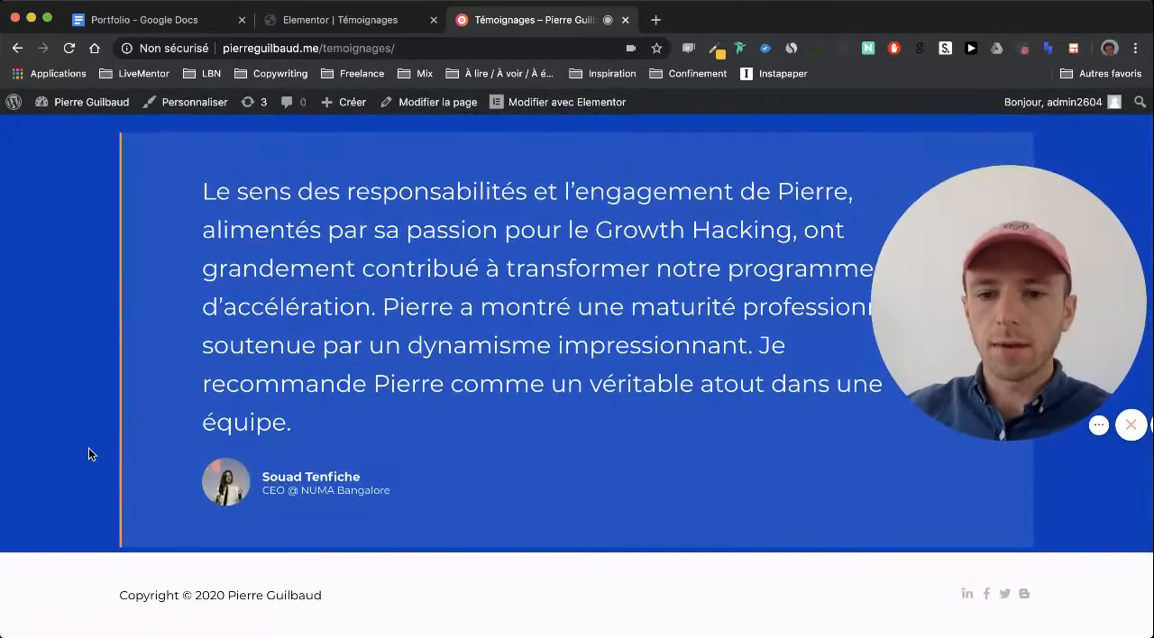
pyautogui.scroll(15, 89, 454)
pyautogui.scroll(15, 89, 448)
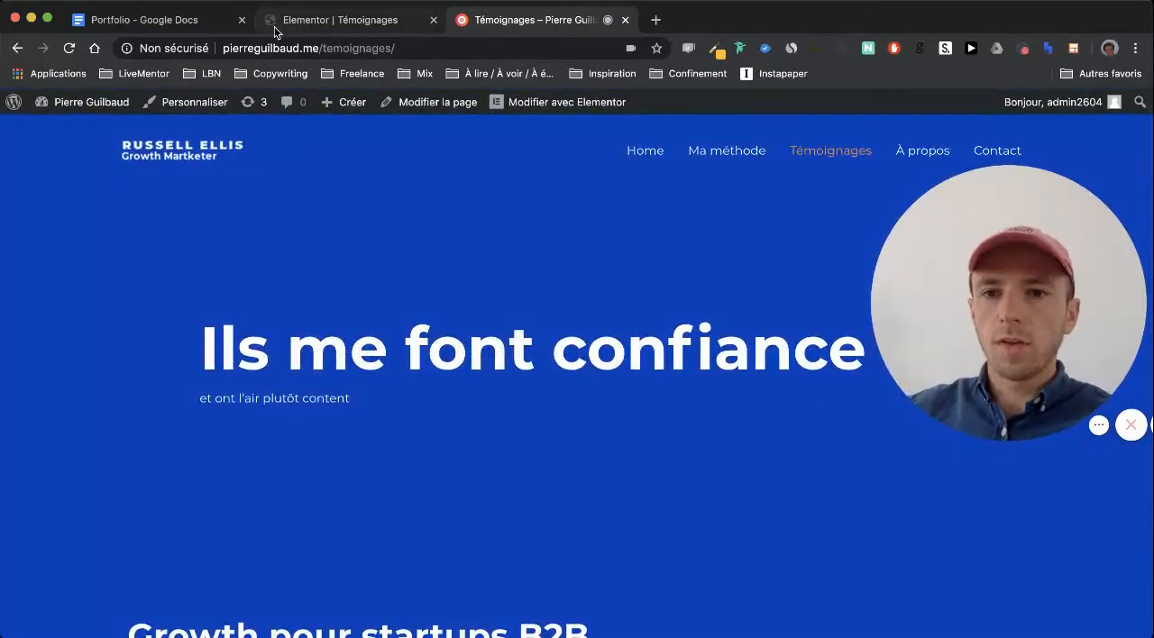
# In the Elementor editor, set the text size of the testimonial under "Growth pour startups B2B" to 18 px
pyautogui.click(275, 32)
pyautogui.scroll(10, 372, 301)
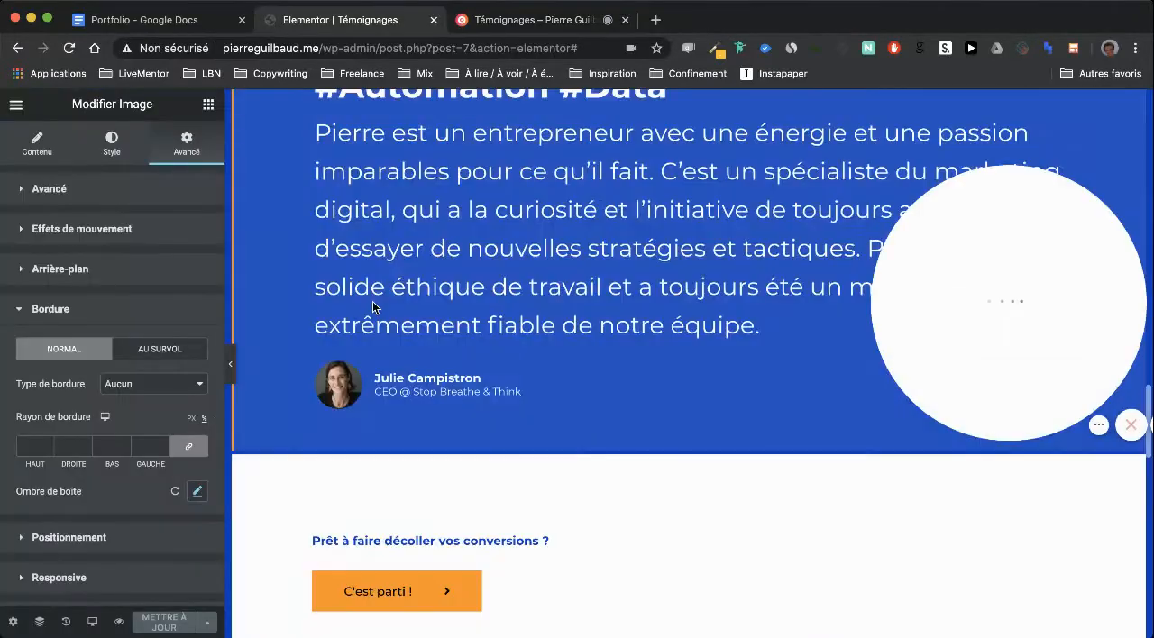
pyautogui.scroll(10, 373, 306)
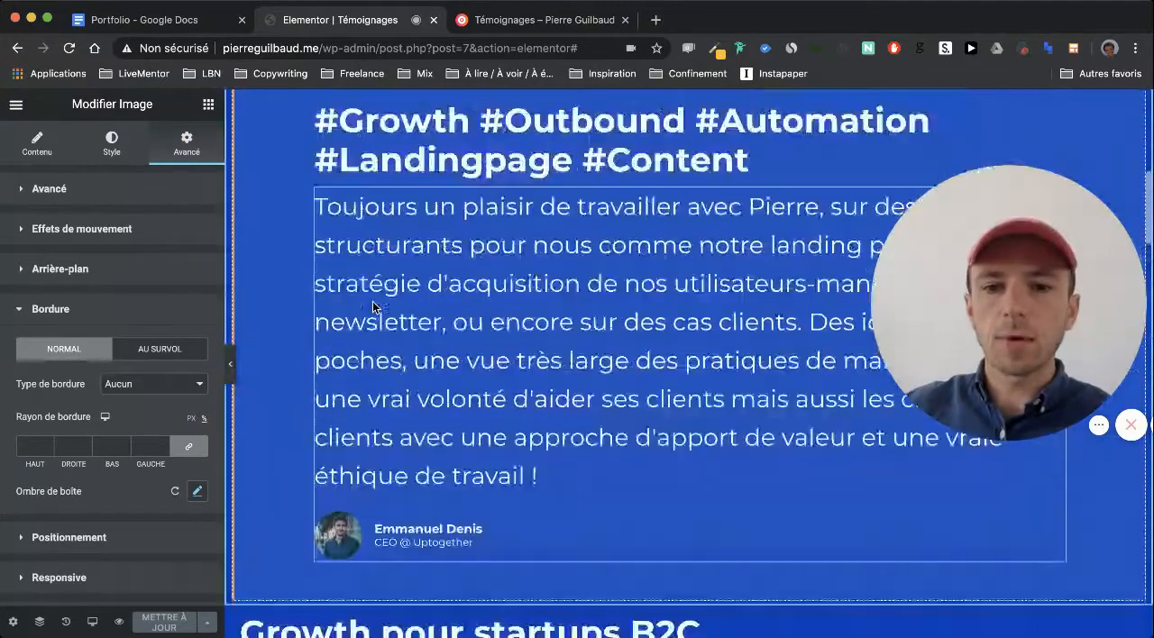
pyautogui.scroll(-1, 373, 301)
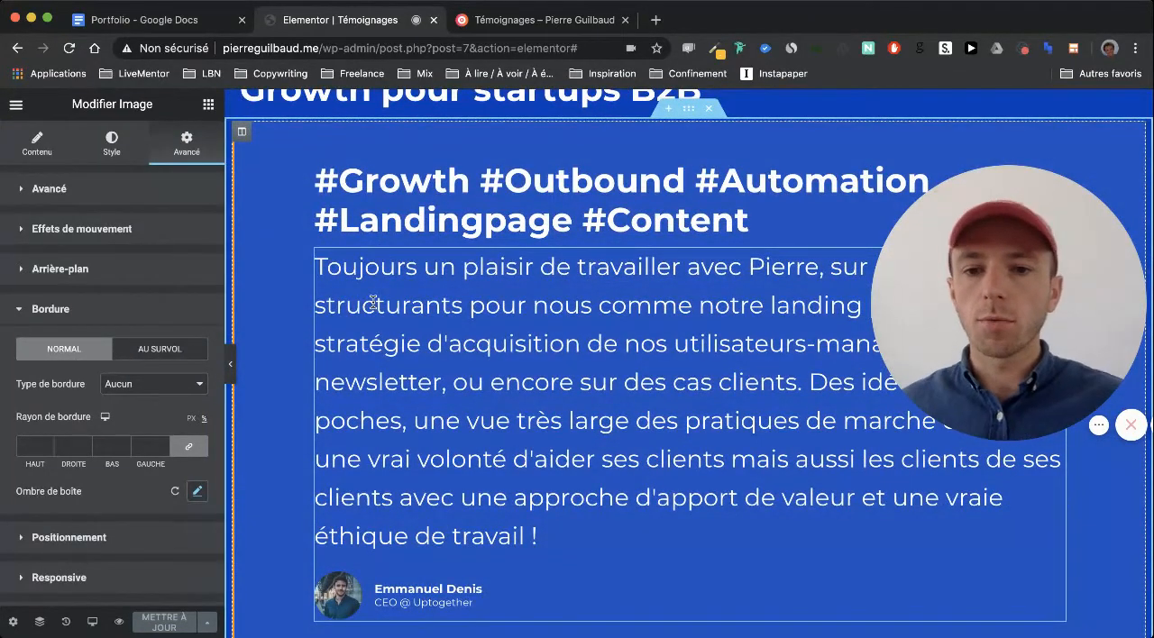
pyautogui.click(372, 302)
pyautogui.click(112, 139)
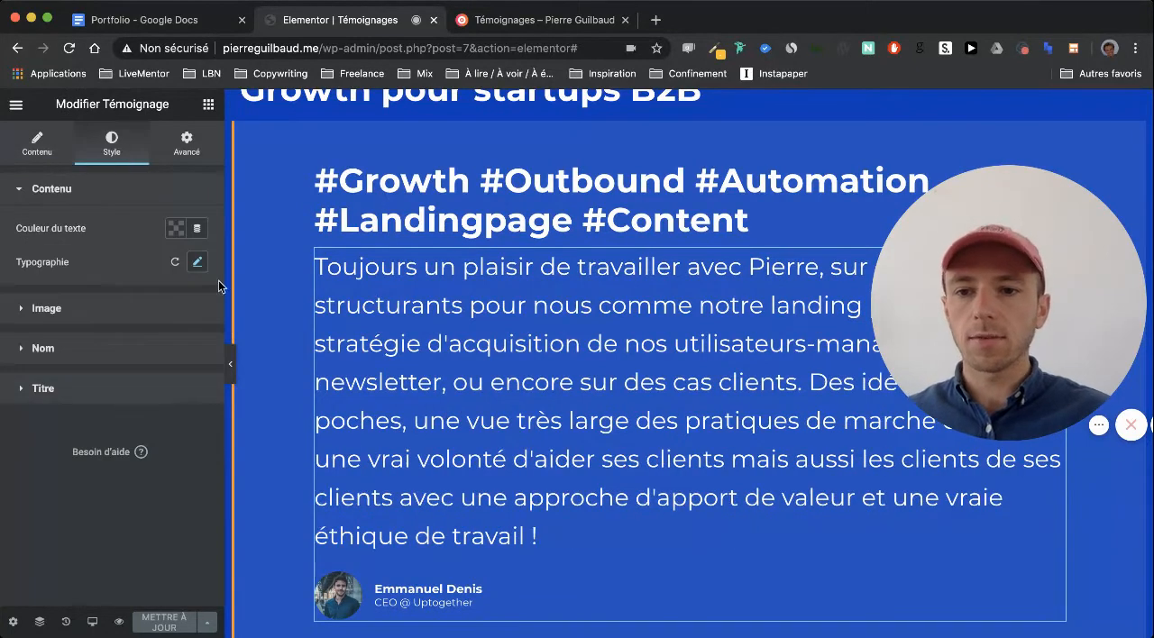
pyautogui.click(198, 262)
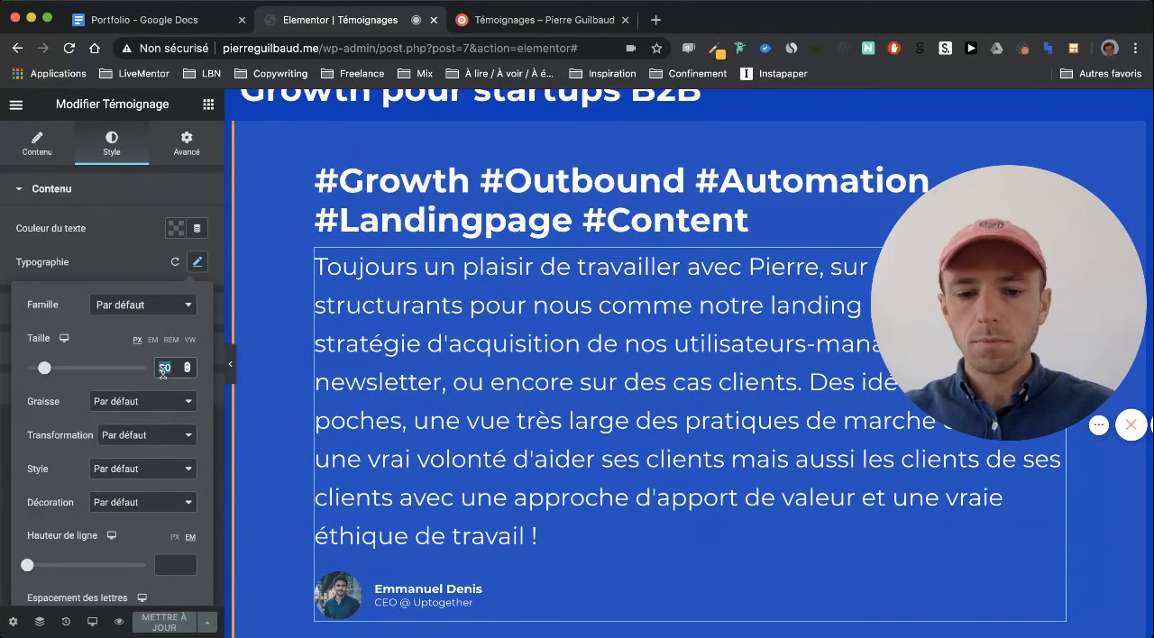
pyautogui.write('18')
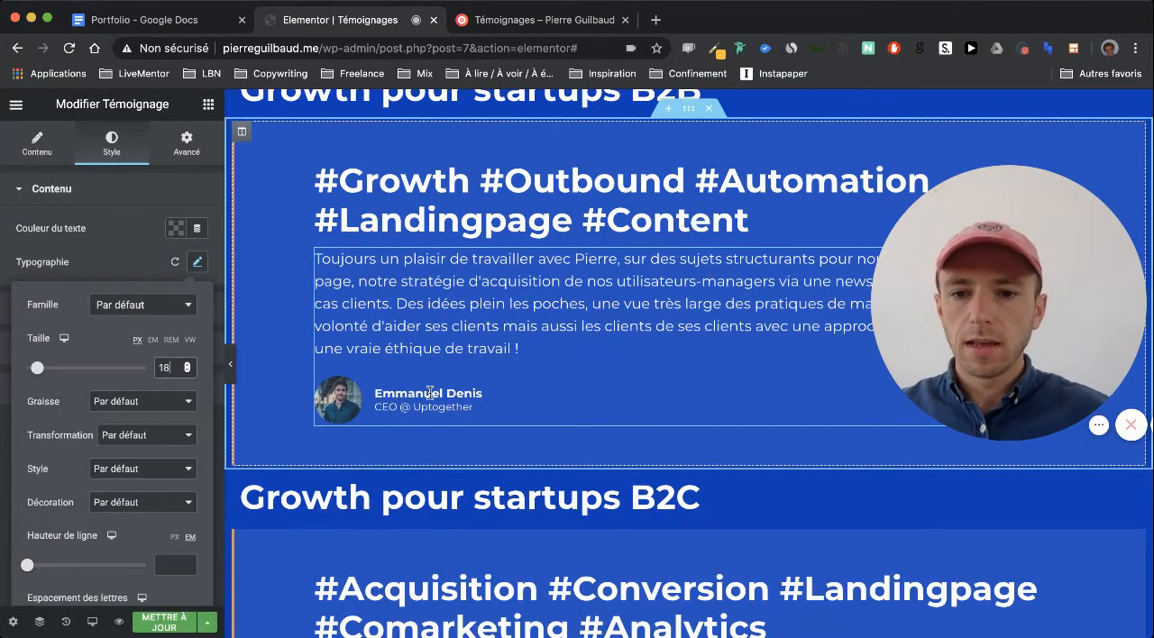
pyautogui.click(198, 263)
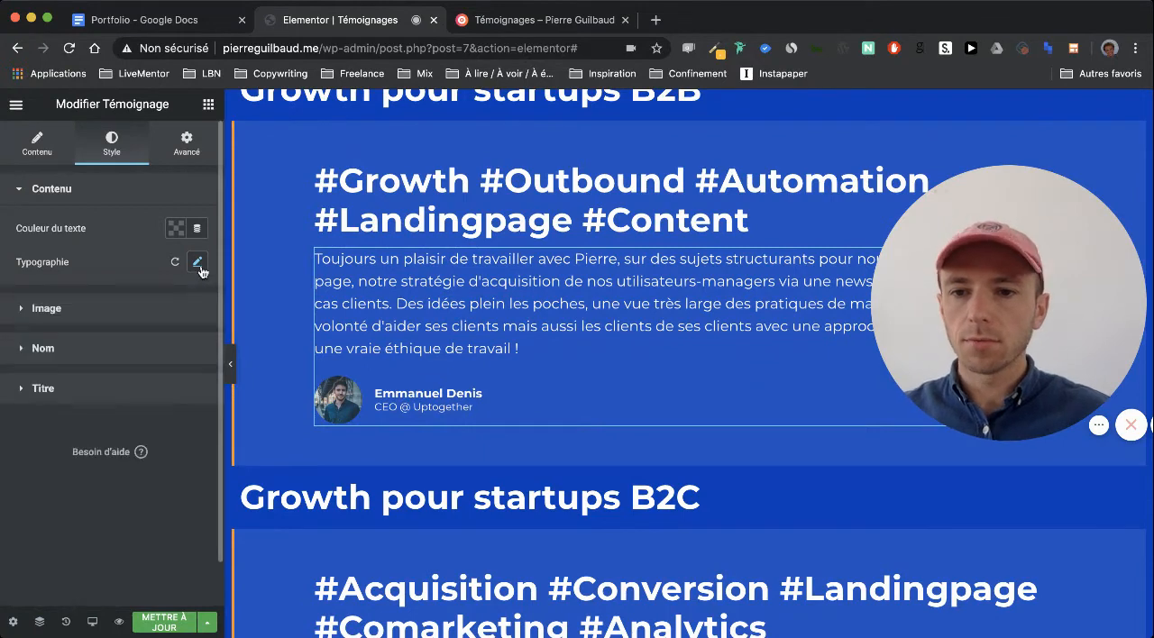
# Set the portrait image size in the "Growth pour startups B2B" testimonial to 100
pyautogui.click(90, 353)
pyautogui.click(90, 233)
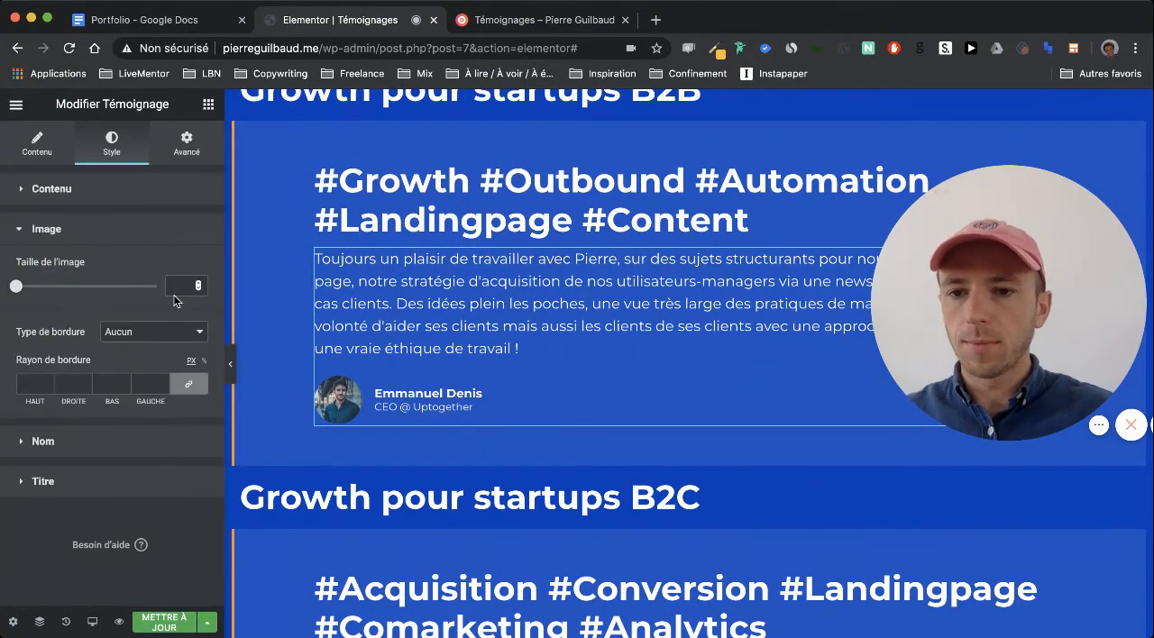
pyautogui.write('100')
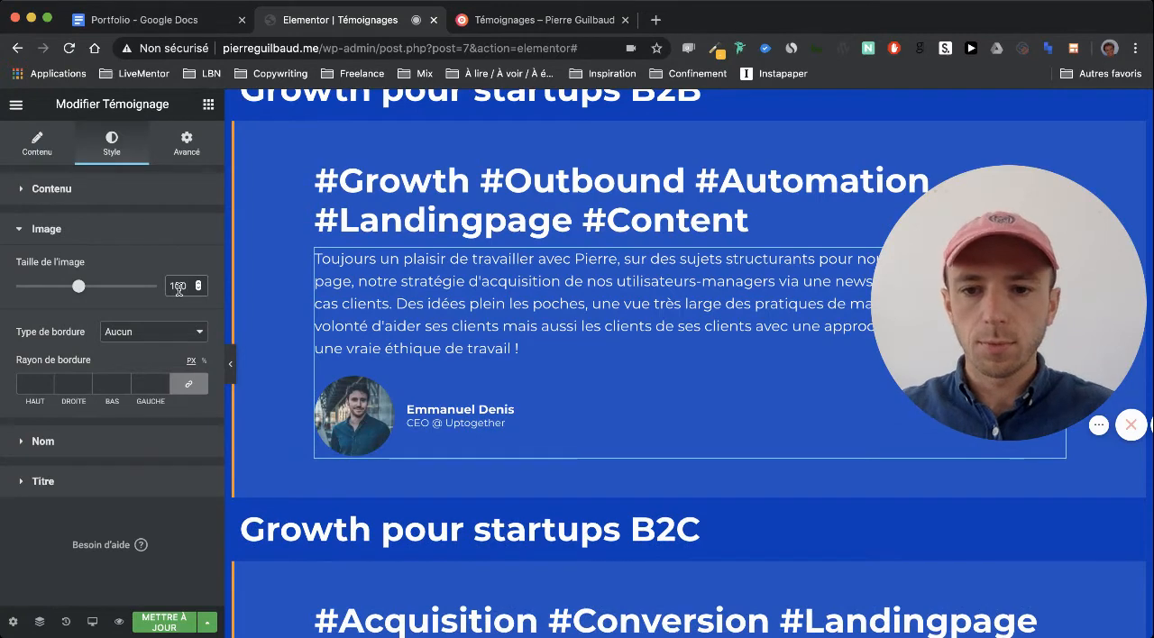
pyautogui.scroll(1, 443, 326)
pyautogui.scroll(-1, 443, 326)
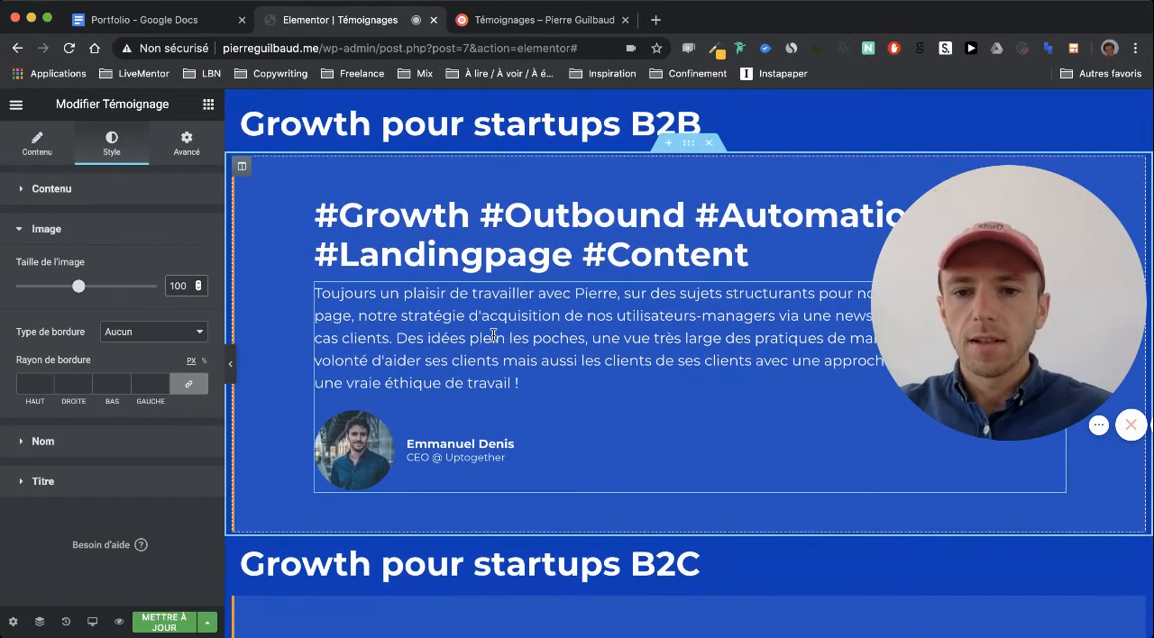
pyautogui.scroll(-1, 493, 336)
# Change the HTML tag of the "#Growth #Outbound #Automation #Landingpage #Content" heading to H4, after trying H3
pyautogui.click(570, 218)
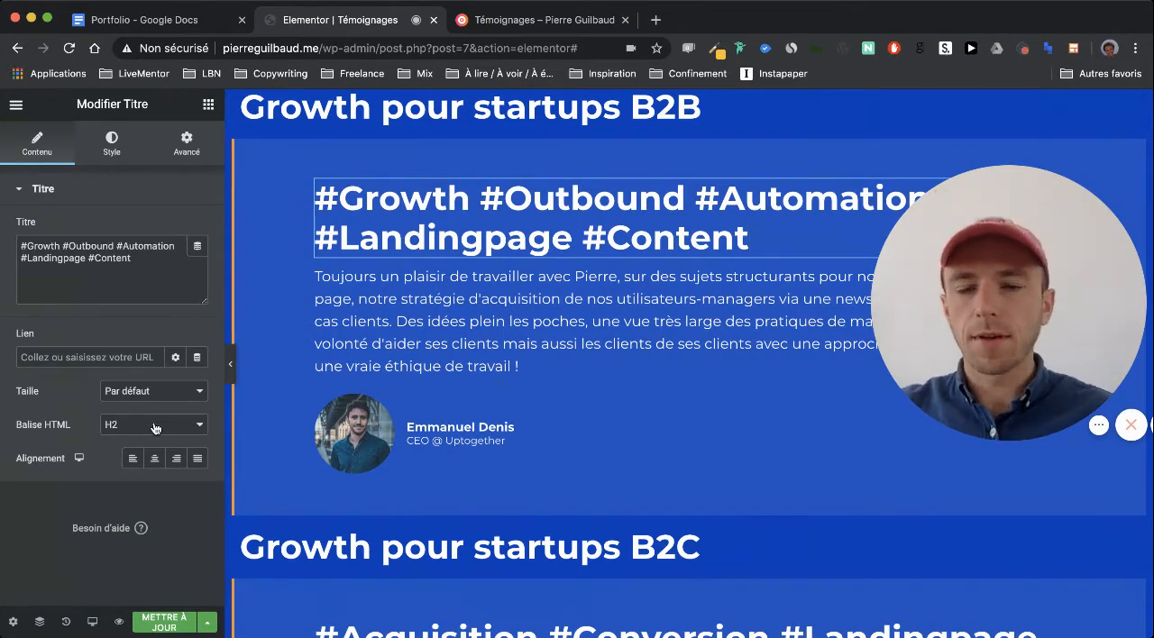
pyautogui.scroll(1, 396, 343)
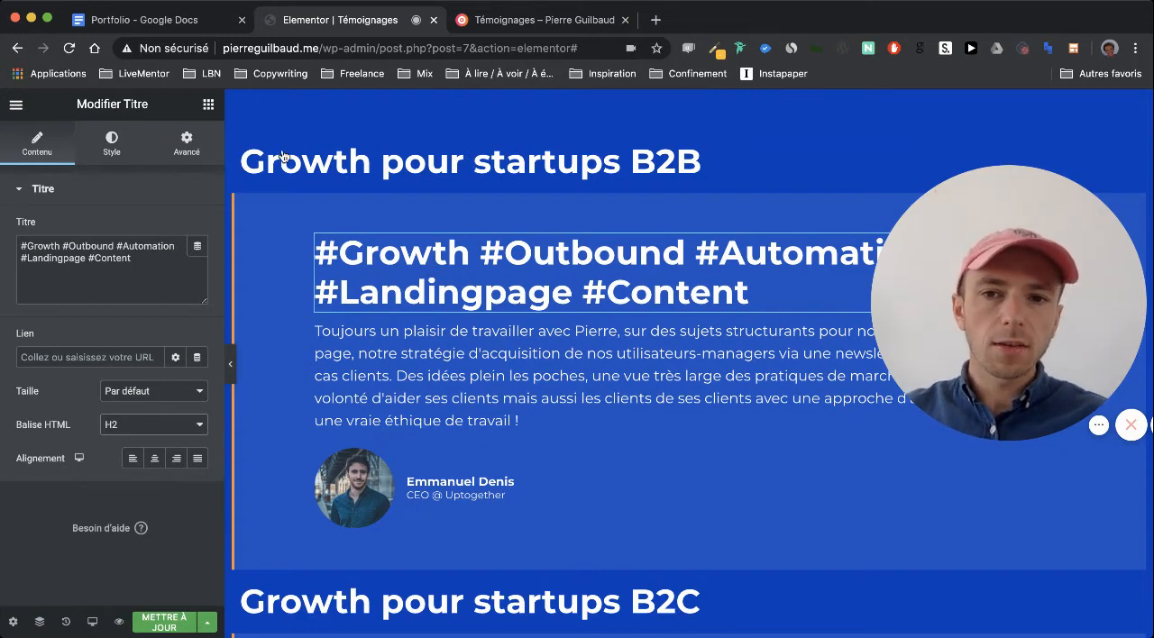
pyautogui.click(167, 444)
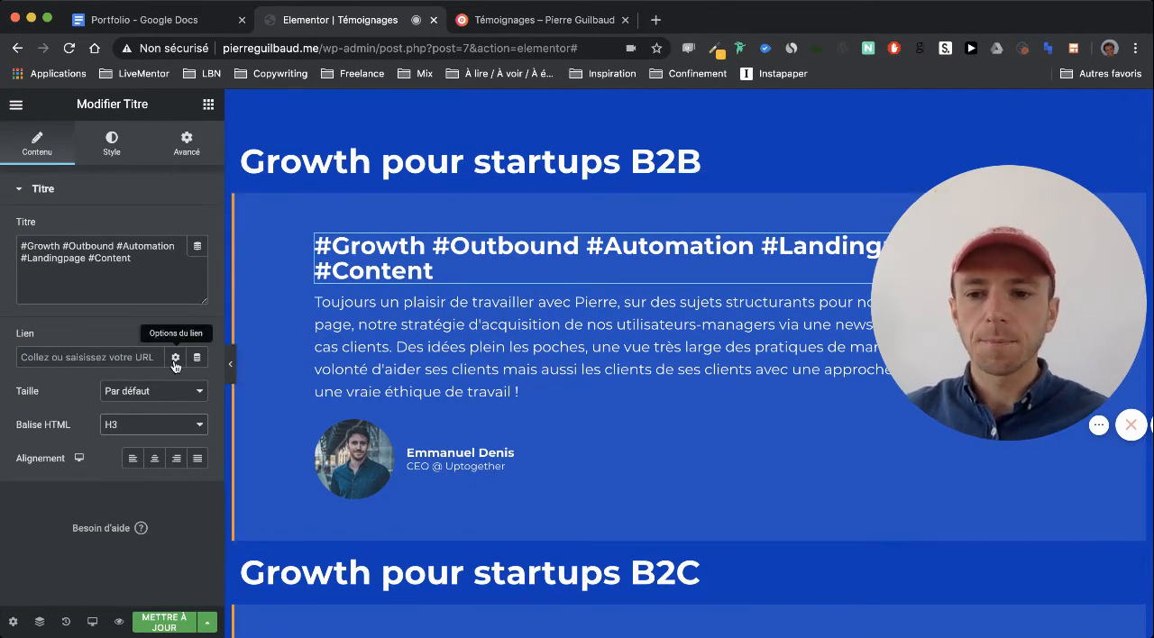
pyautogui.click(127, 440)
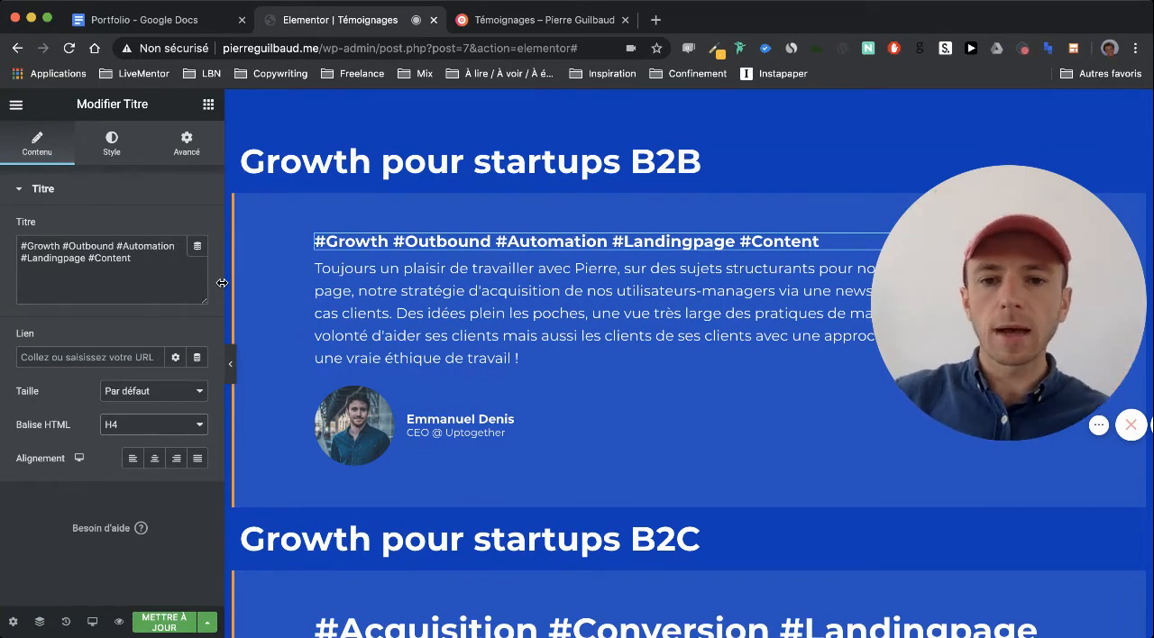
pyautogui.scroll(-1, 416, 205)
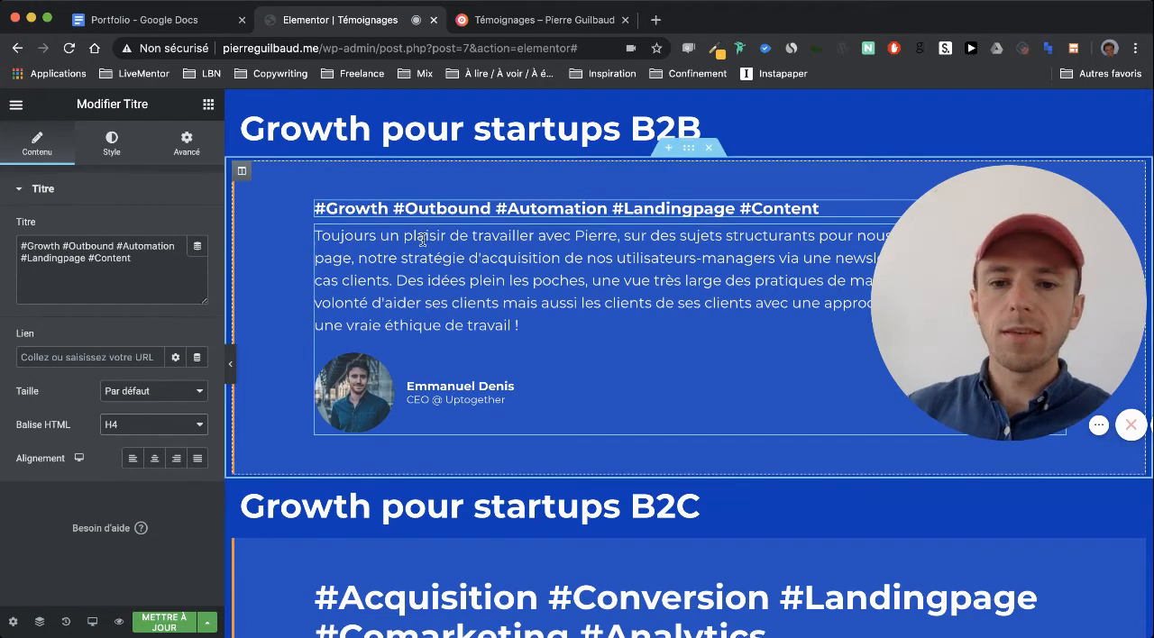
pyautogui.scroll(1, 458, 160)
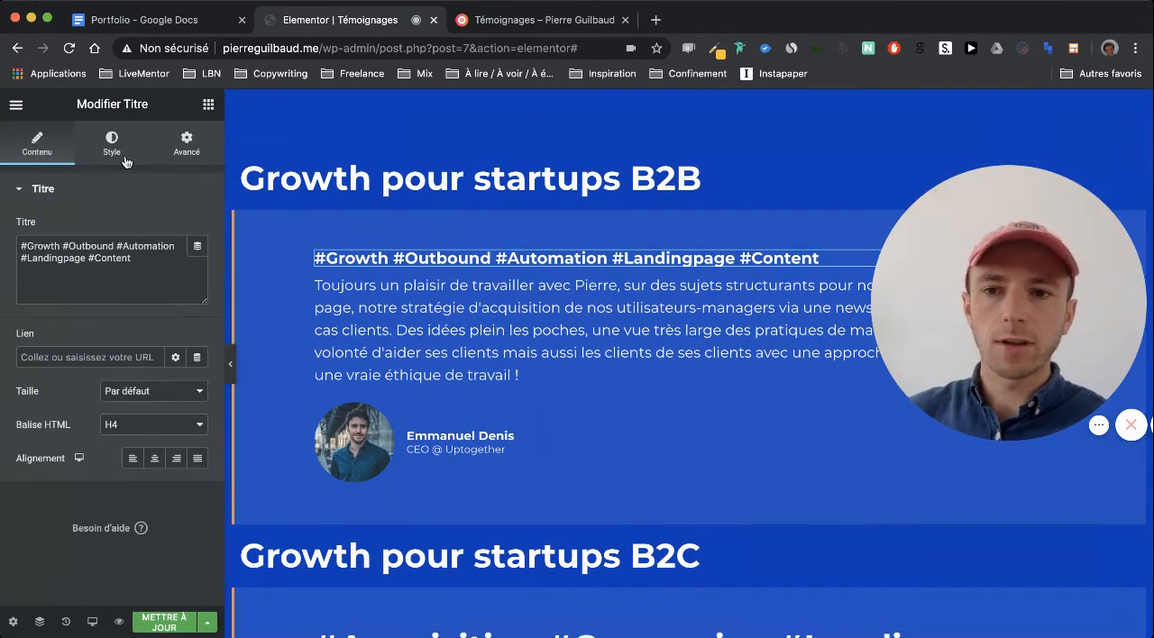
# Try a line break after "cas clients." in the "Growth pour startups B2B" testimonial text and undo it
pyautogui.click(546, 335)
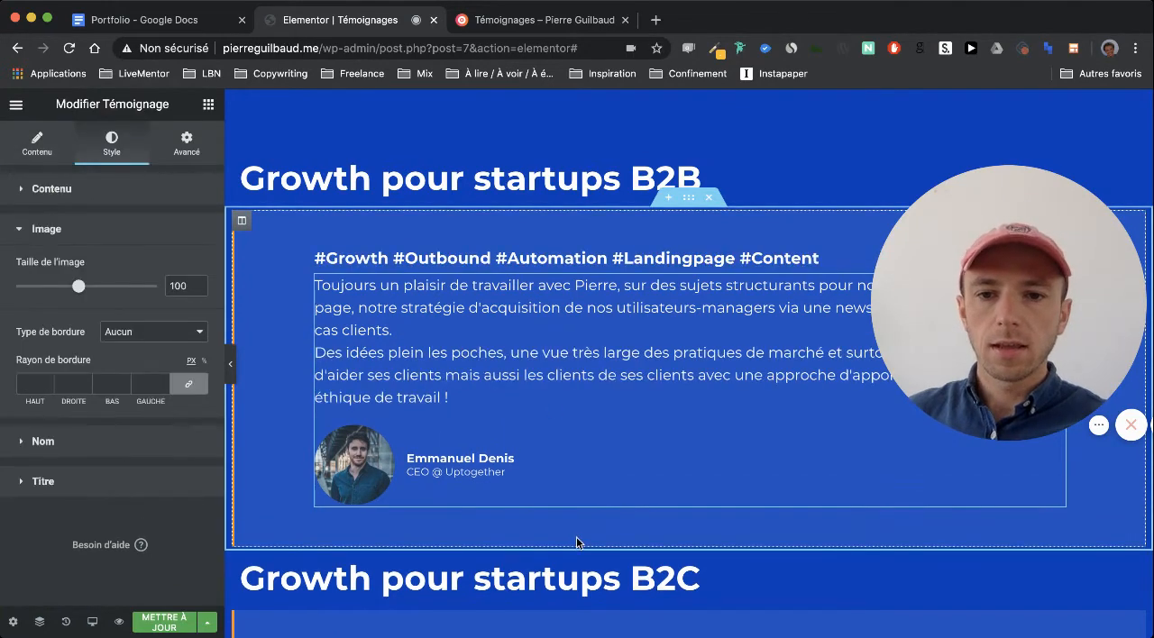
pyautogui.scroll(-1, 577, 537)
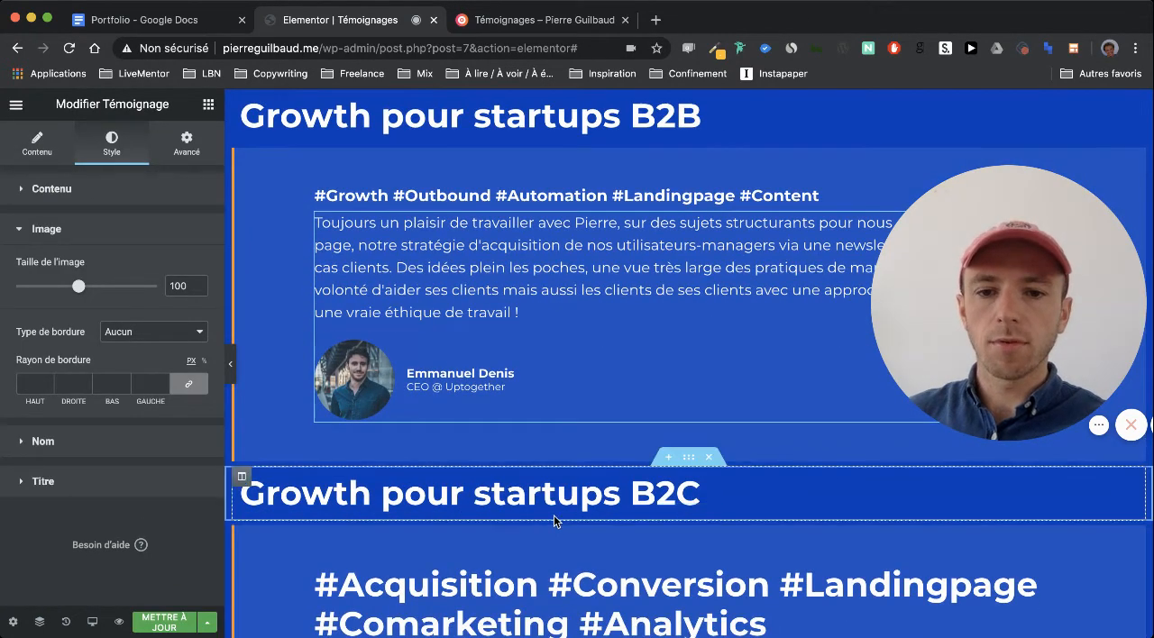
pyautogui.click(547, 506)
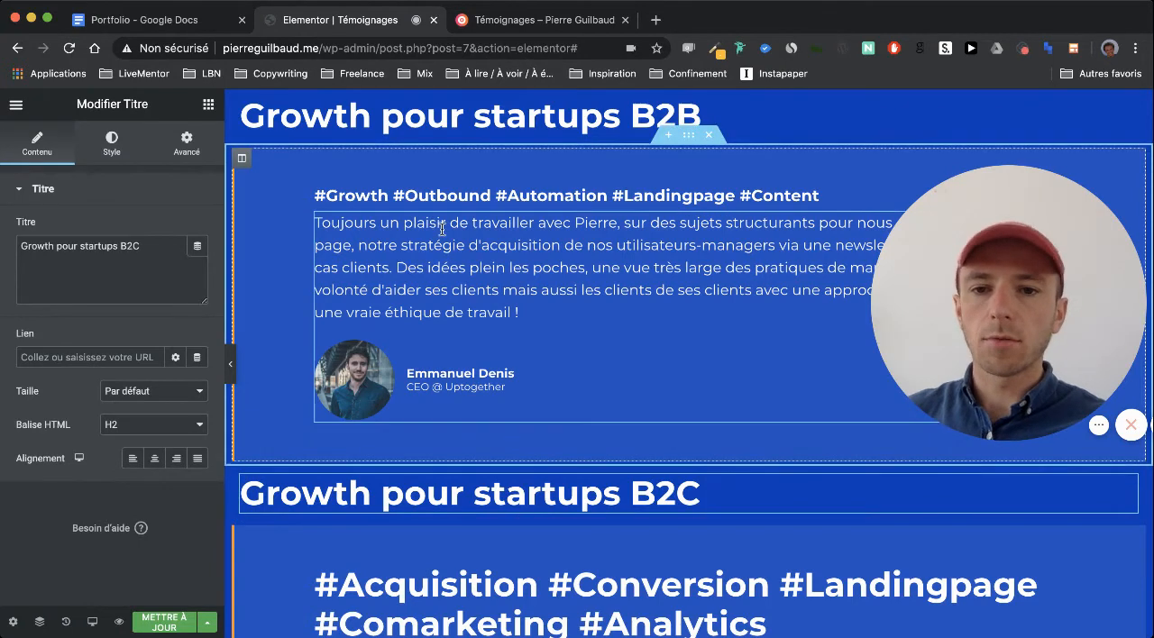
# Copy the testimonial under "Growth pour startups B2B" and paste its style onto the "#Acquisition #Conversion" testimonial under "Growth pour startups B2C"
pyautogui.scroll(1, 437, 270)
pyautogui.scroll(-1, 437, 297)
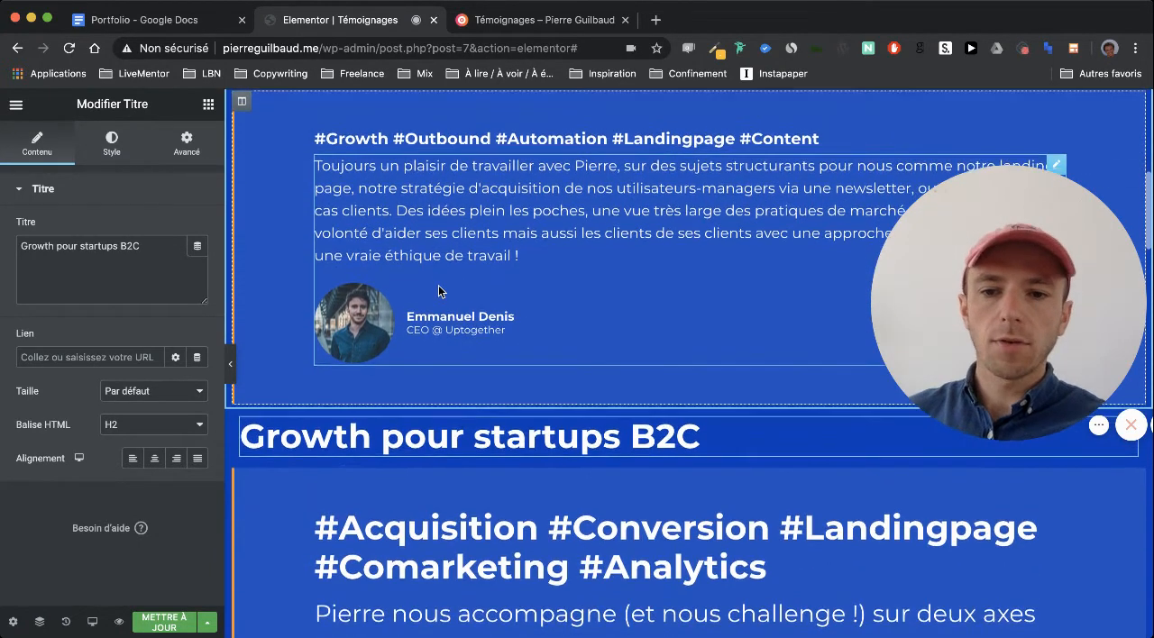
pyautogui.scroll(1, 447, 238)
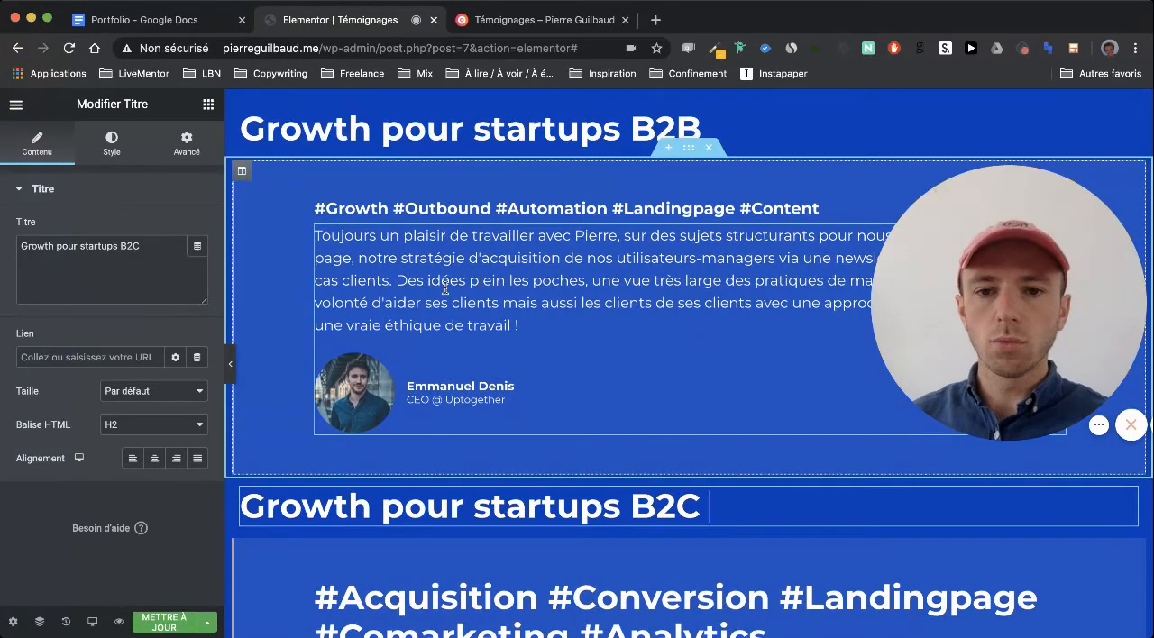
pyautogui.rightClick(448, 292)
pyautogui.click(512, 357)
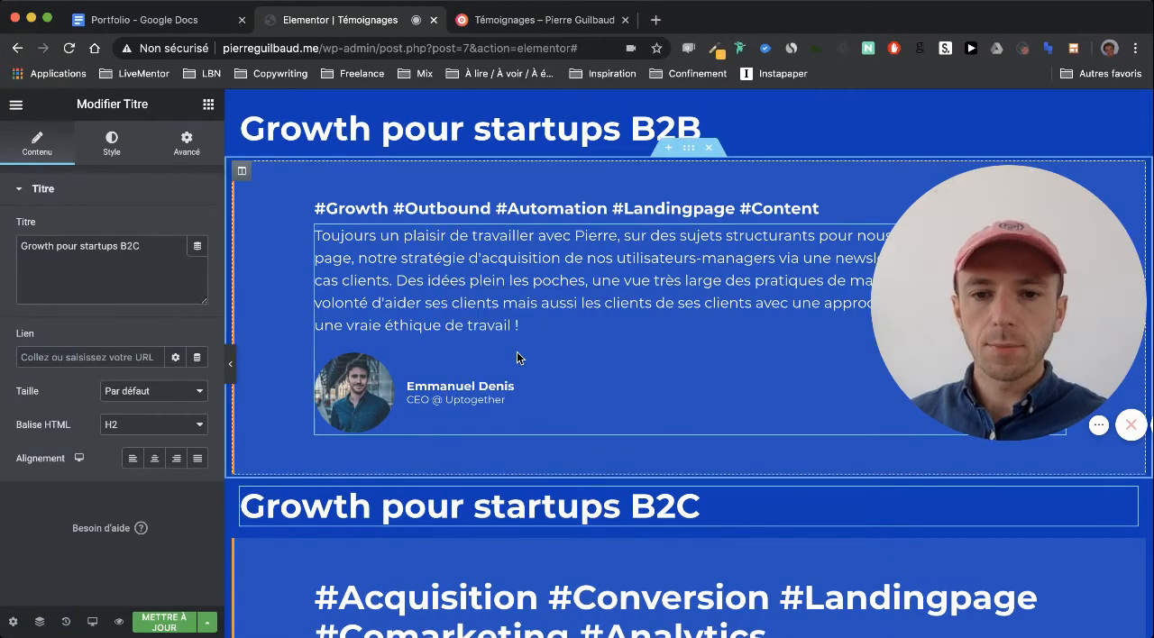
pyautogui.scroll(-5, 514, 361)
pyautogui.rightClick(489, 437)
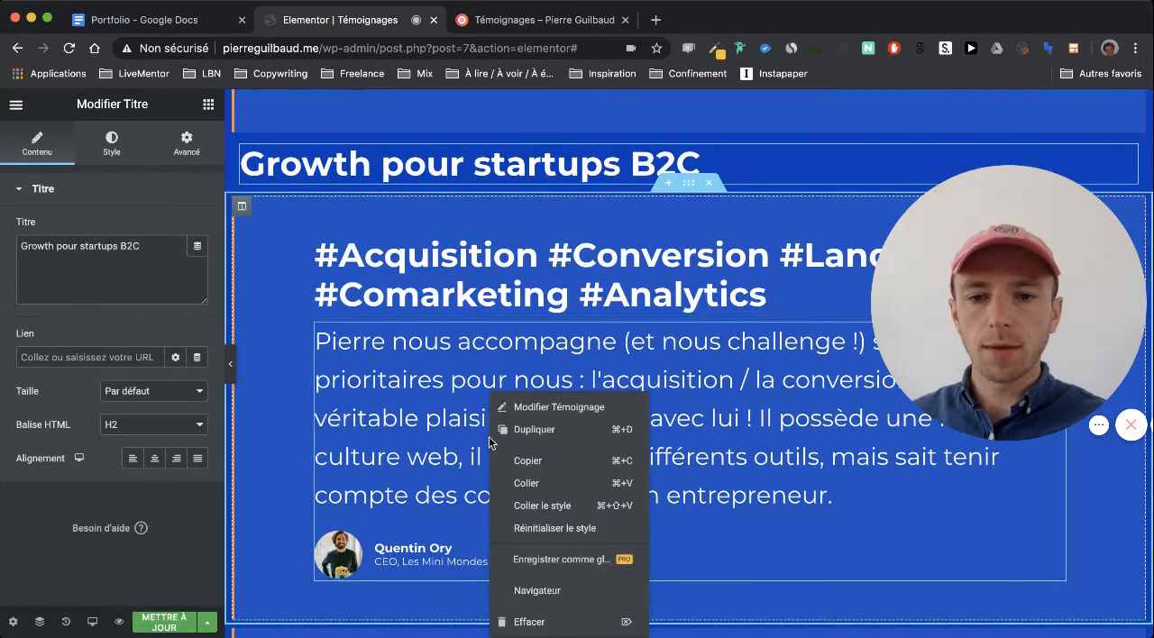
pyautogui.click(546, 497)
# Paste the copied testimonial style onto the testimonials under "#Tunnel #Stratégie #Conversion" and "#Growth #Emailing #PushNotification #Automation #Data"
pyautogui.scroll(-5, 504, 382)
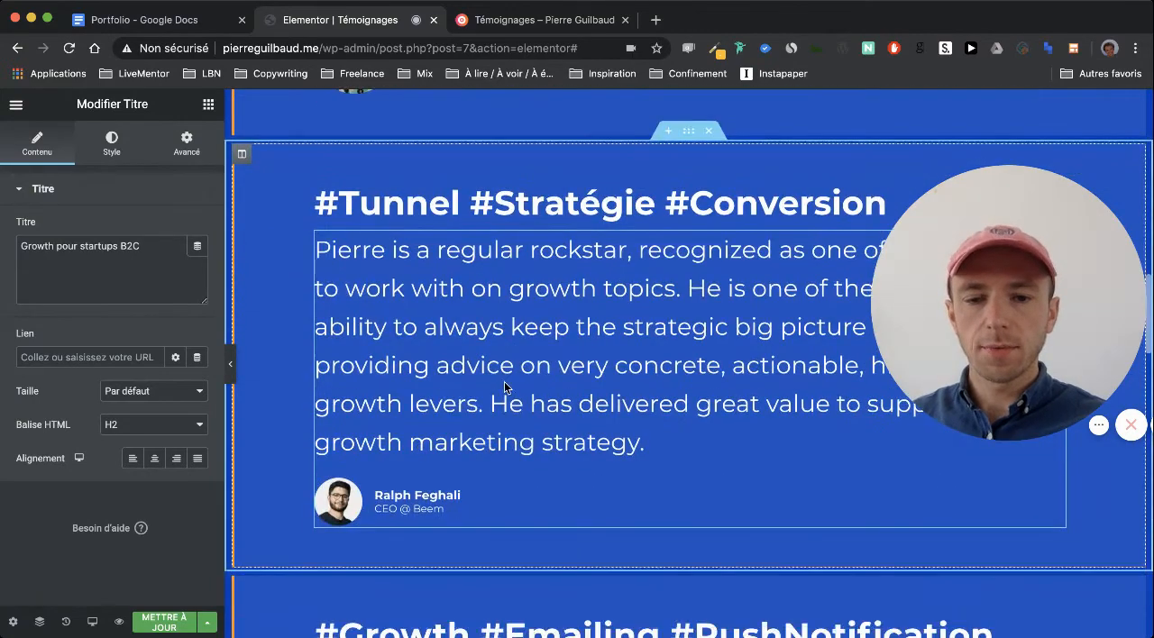
pyautogui.rightClick(504, 384)
pyautogui.click(544, 497)
pyautogui.scroll(-5, 543, 491)
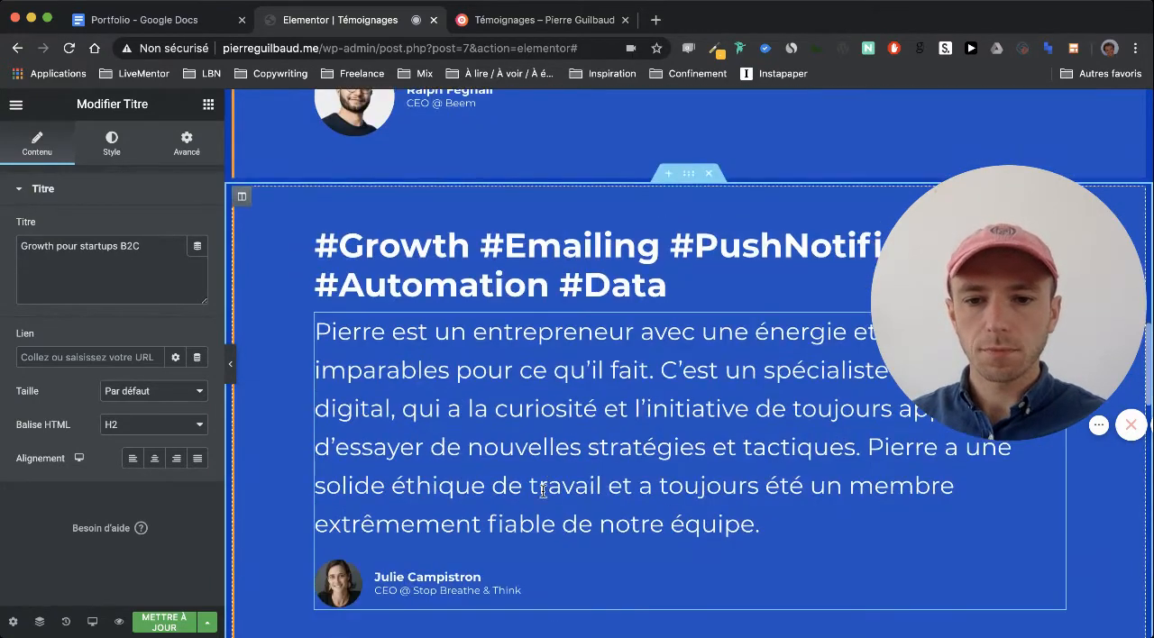
pyautogui.rightClick(543, 490)
pyautogui.click(588, 505)
# Paste the copied testimonial style onto the testimonial below the incubator logos
pyautogui.scroll(-5, 588, 505)
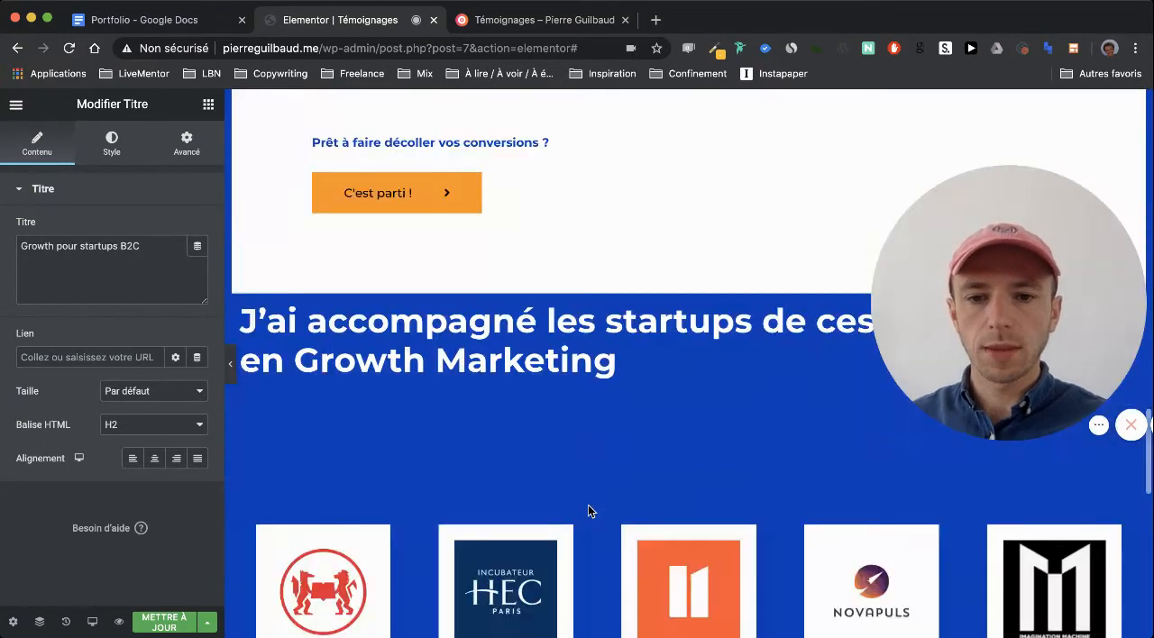
pyautogui.scroll(-5, 588, 505)
pyautogui.rightClick(588, 505)
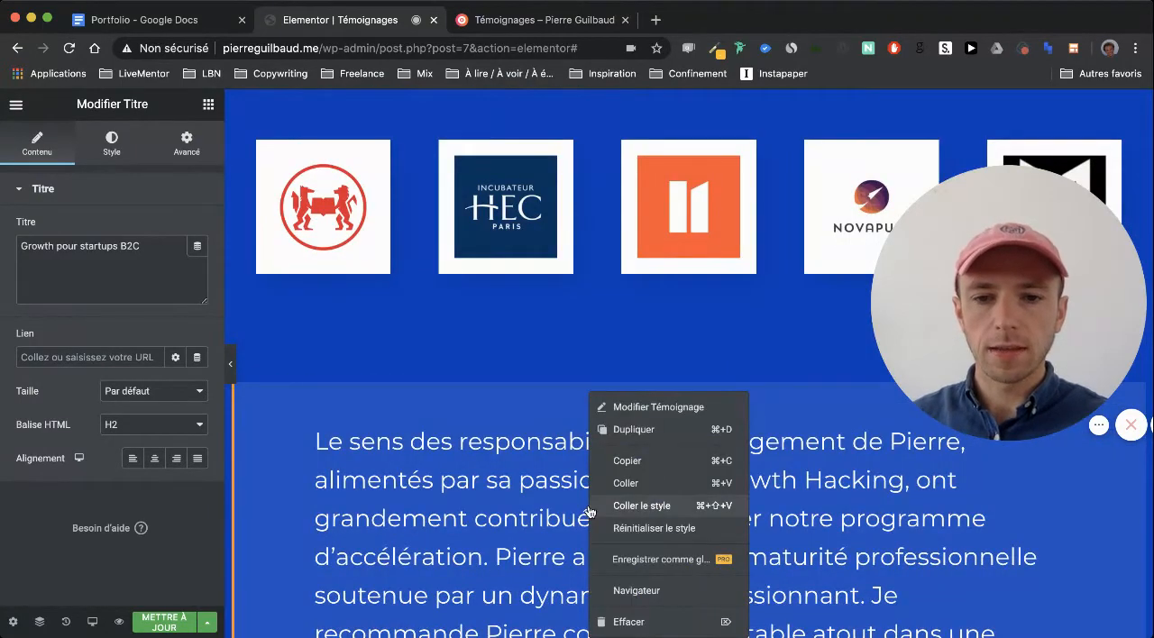
pyautogui.click(638, 508)
pyautogui.scroll(-3, 637, 508)
# Try to copy the style of the "#Growth #Outbound #Automation #Landingpage #Content" heading onto the "#Acquisition #Conversion #Landingpage #Comarketing #Analytics" heading
pyautogui.scroll(10, 638, 507)
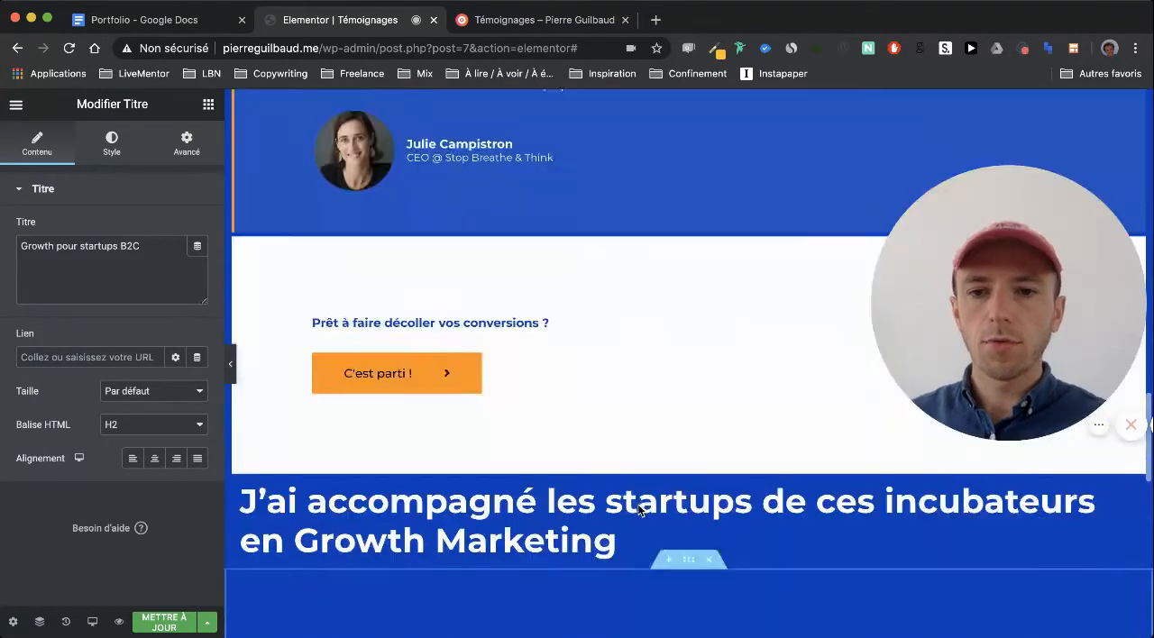
pyautogui.scroll(15, 638, 507)
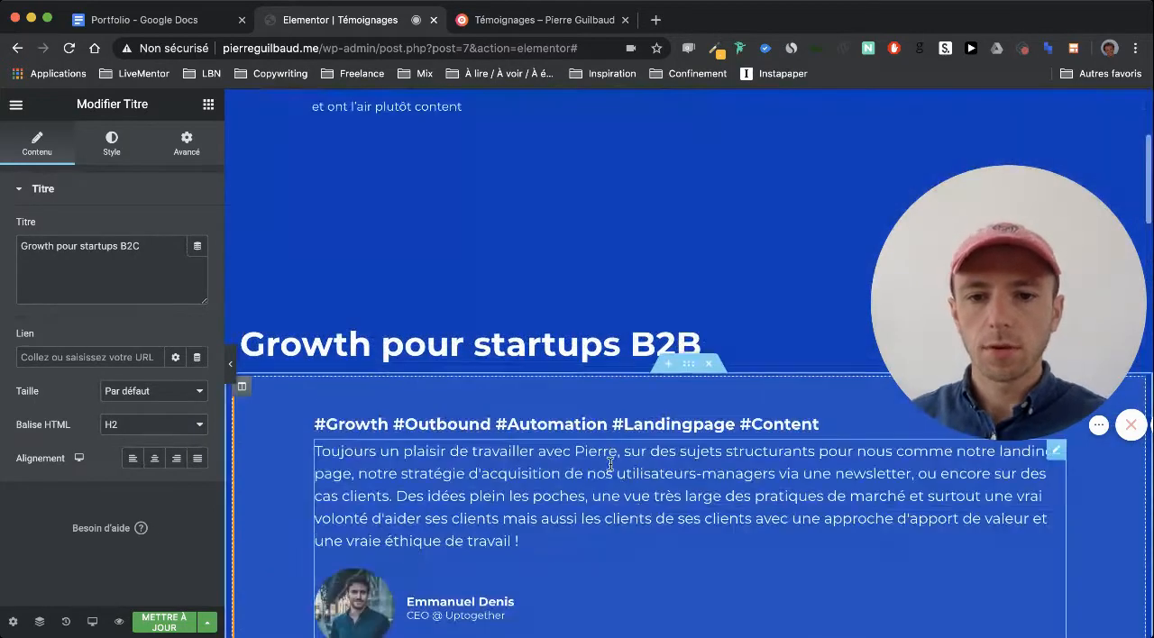
pyautogui.rightClick(597, 464)
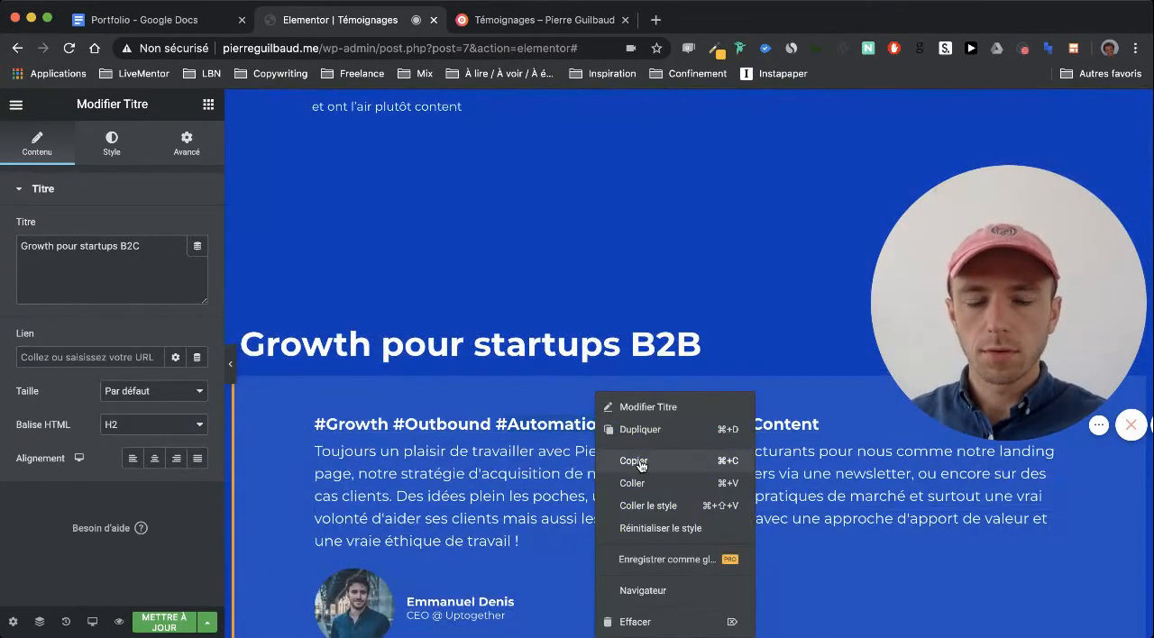
pyautogui.click(634, 462)
pyautogui.scroll(-10, 637, 465)
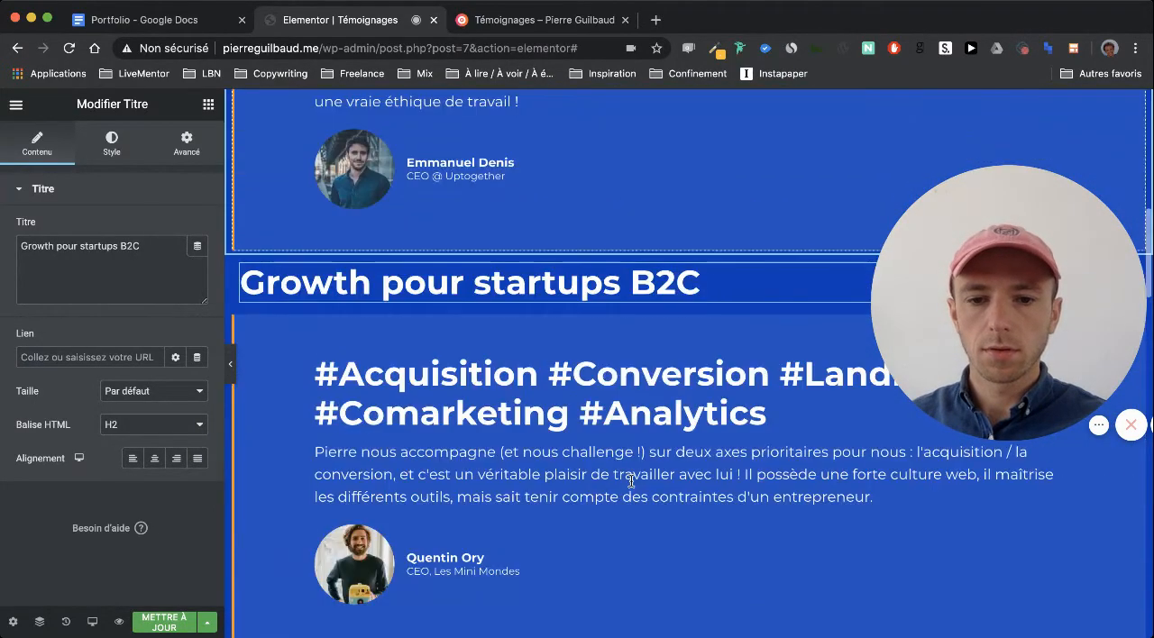
pyautogui.rightClick(592, 413)
pyautogui.click(650, 499)
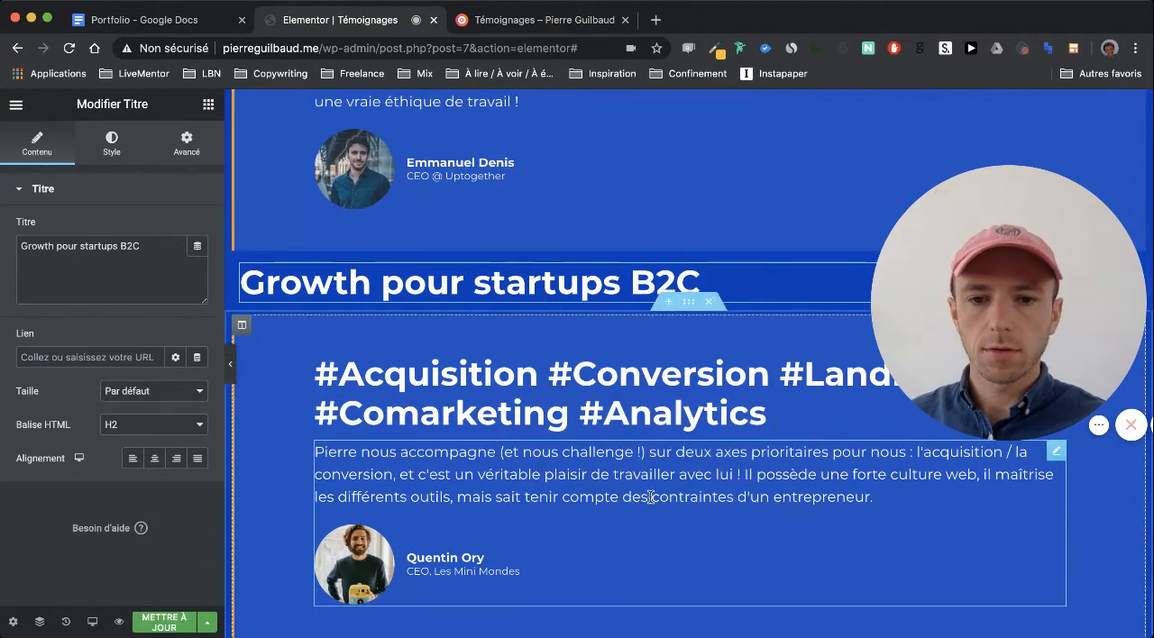
pyautogui.scroll(3, 590, 377)
pyautogui.scroll(-6, 591, 381)
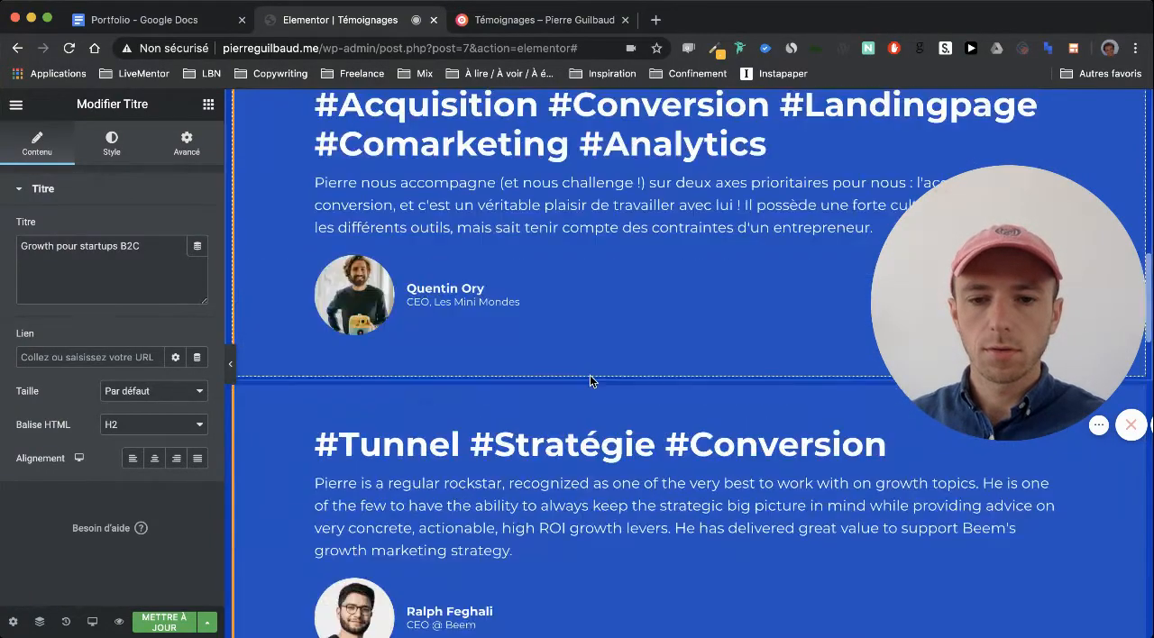
pyautogui.scroll(2, 591, 381)
pyautogui.scroll(4, 590, 378)
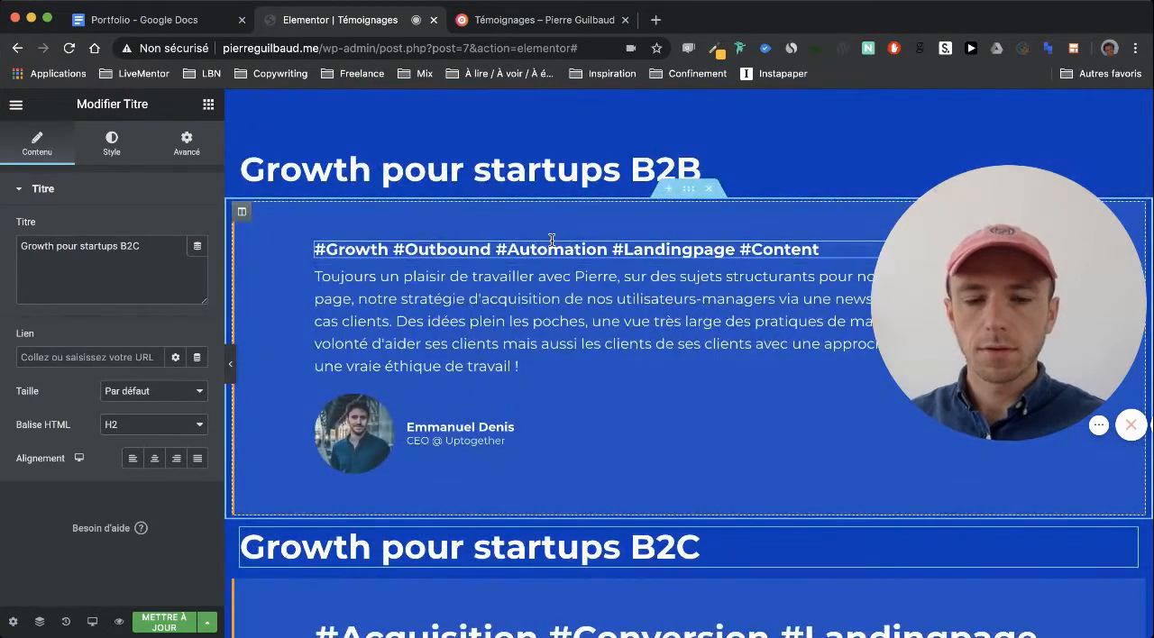
pyautogui.scroll(-4, 550, 240)
pyautogui.rightClick(544, 278)
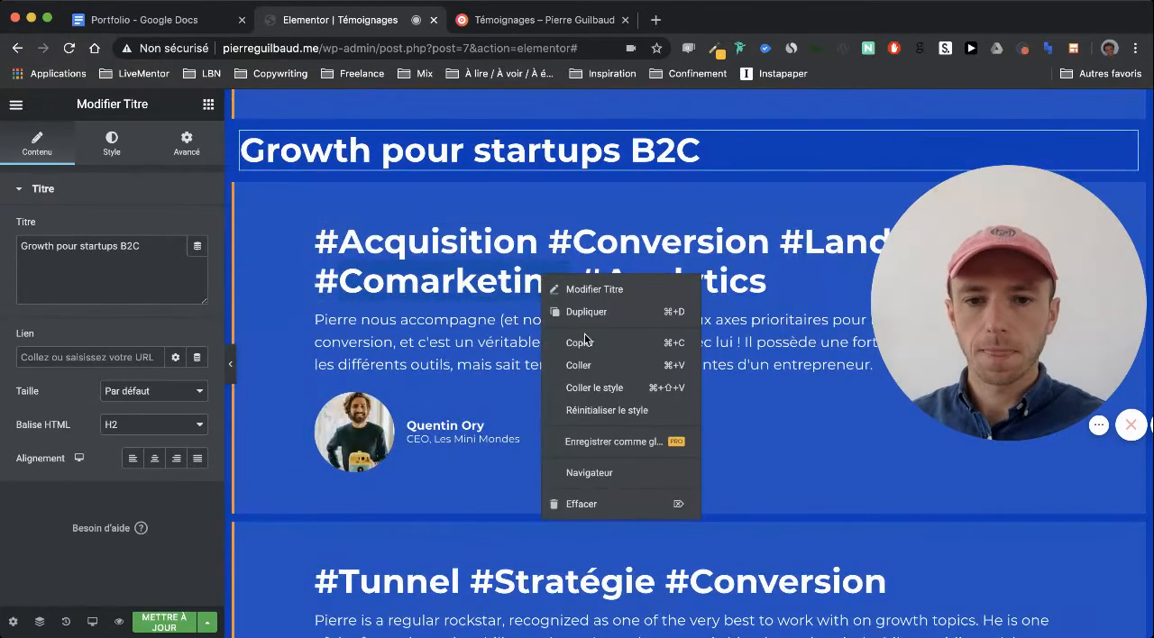
pyautogui.click(592, 385)
pyautogui.scroll(5, 573, 257)
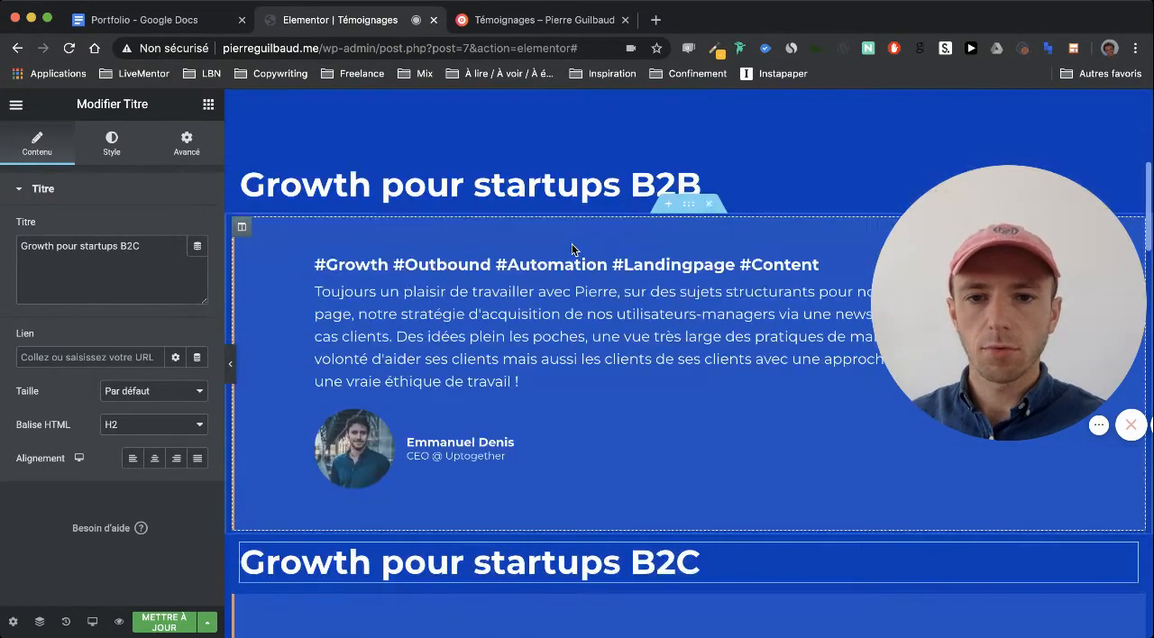
# Copy the "#Growth #Outbound" heading again and retry pasting its style onto the "#Acquisition #Conversion" heading
pyautogui.rightClick(545, 264)
pyautogui.click(597, 332)
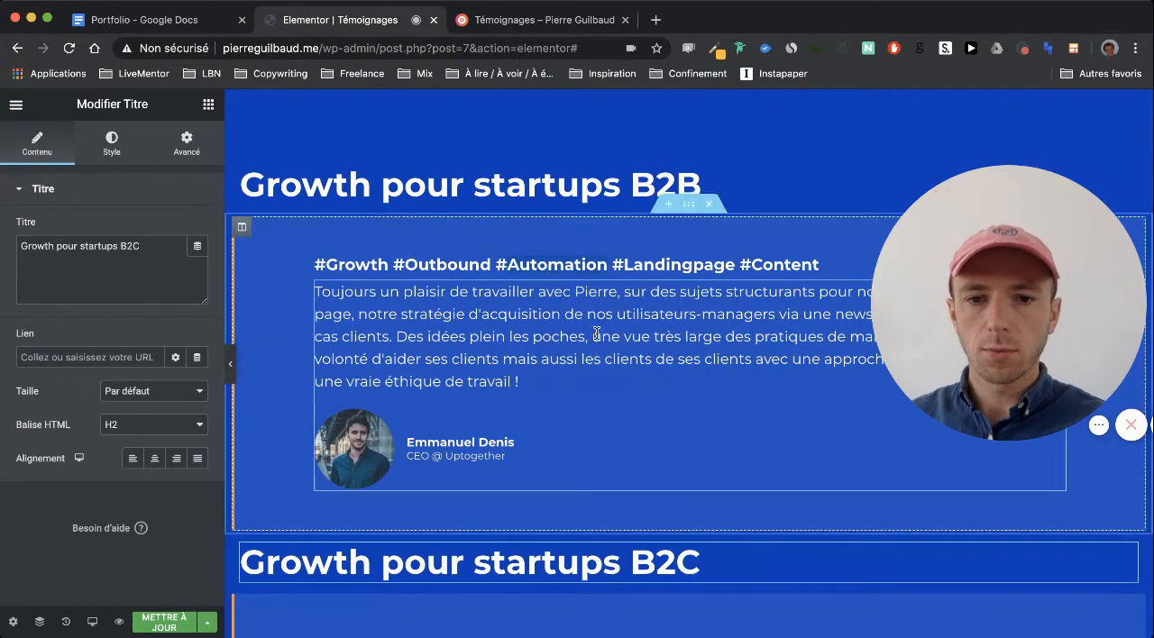
pyautogui.scroll(-4, 596, 334)
pyautogui.scroll(-1, 596, 334)
pyautogui.rightClick(568, 255)
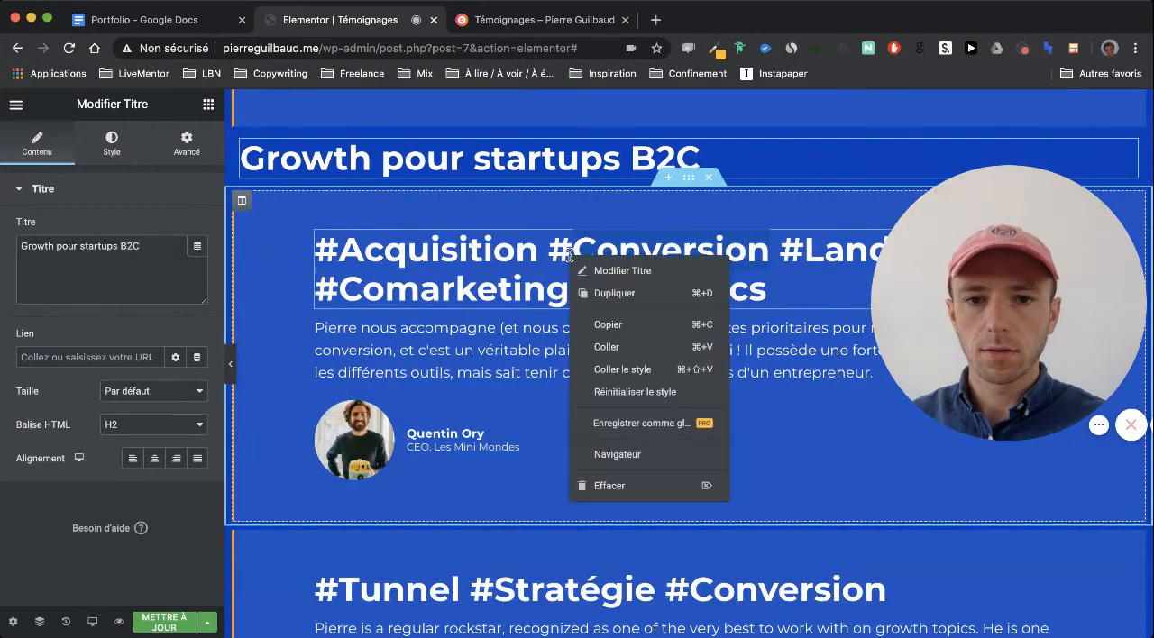
pyautogui.click(626, 369)
pyautogui.scroll(1, 521, 272)
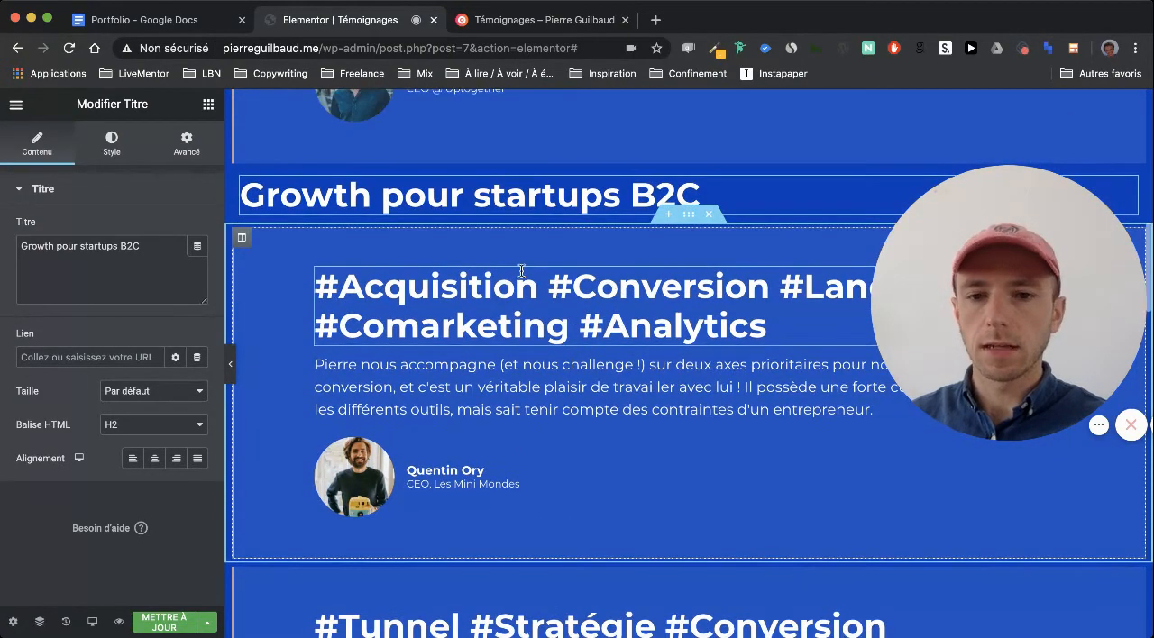
pyautogui.scroll(5, 521, 272)
pyautogui.scroll(-8, 505, 288)
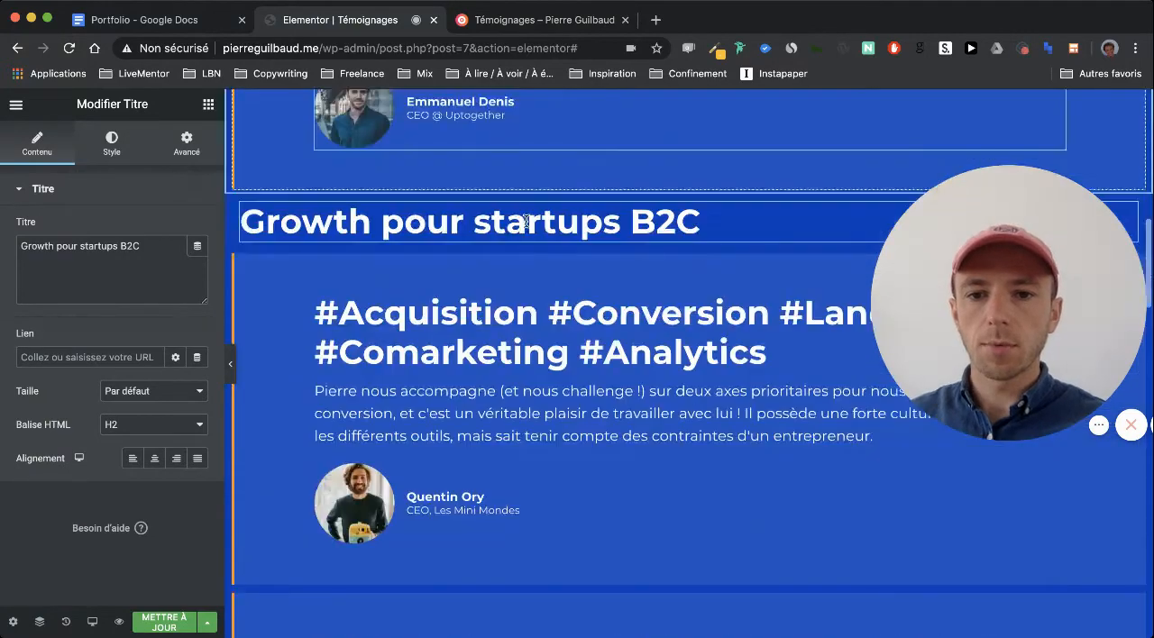
# Set the HTML tag of the "#Acquisition #Conversion #Landingpage #Comarketing #Analytics" and "#Tunnel #Stratégie #Conversion" headings to H4
pyautogui.click(487, 239)
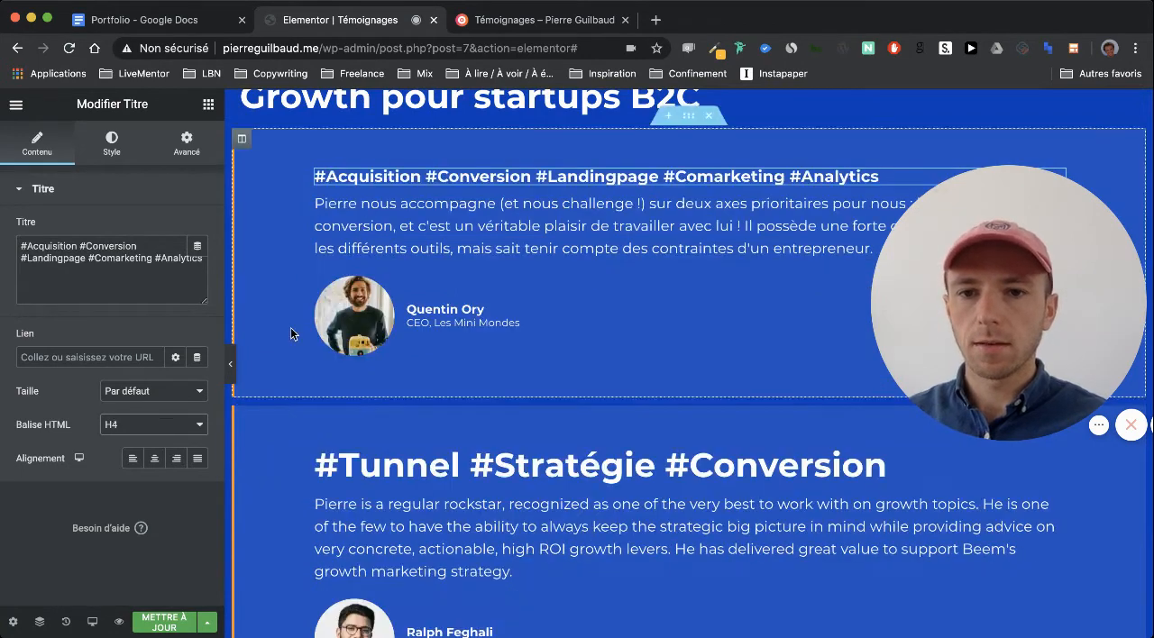
pyautogui.scroll(-2, 325, 342)
pyautogui.click(377, 380)
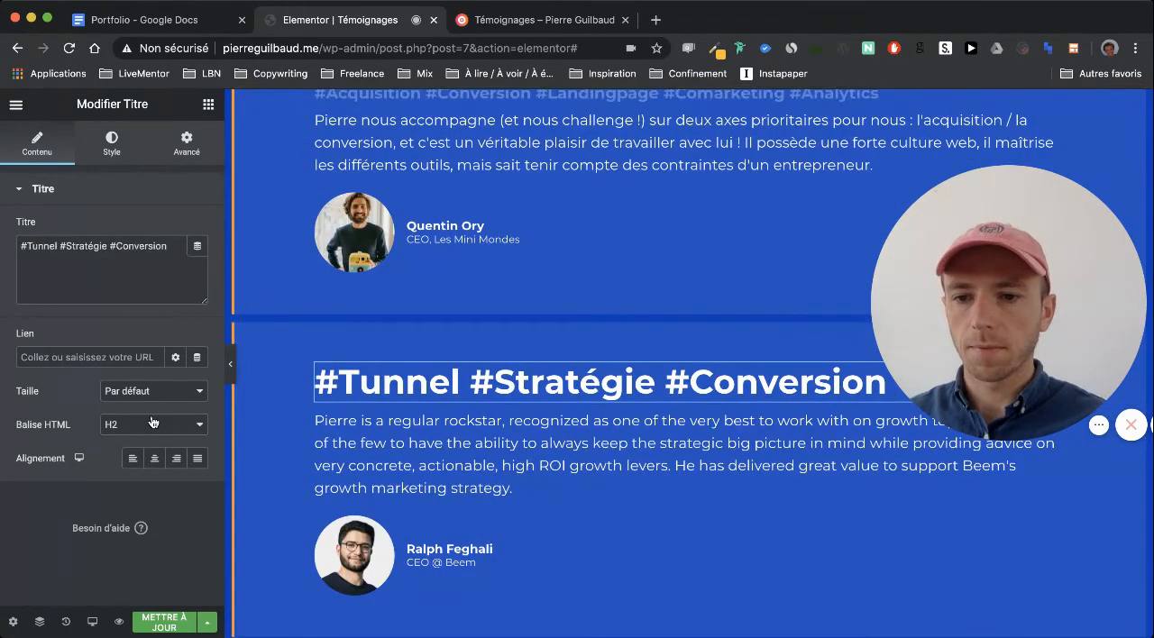
pyautogui.click(149, 454)
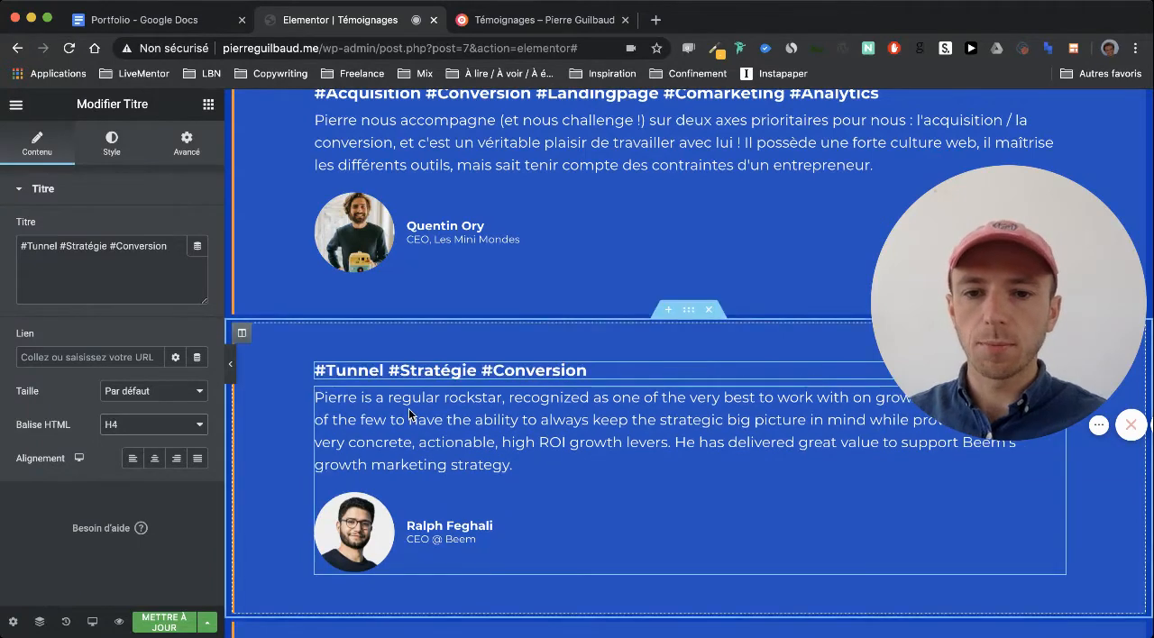
# Set the HTML tag of the "#Growth #Emailing #PushNotification #Automation #Data" heading to H4
pyautogui.scroll(-4, 409, 412)
pyautogui.click(407, 404)
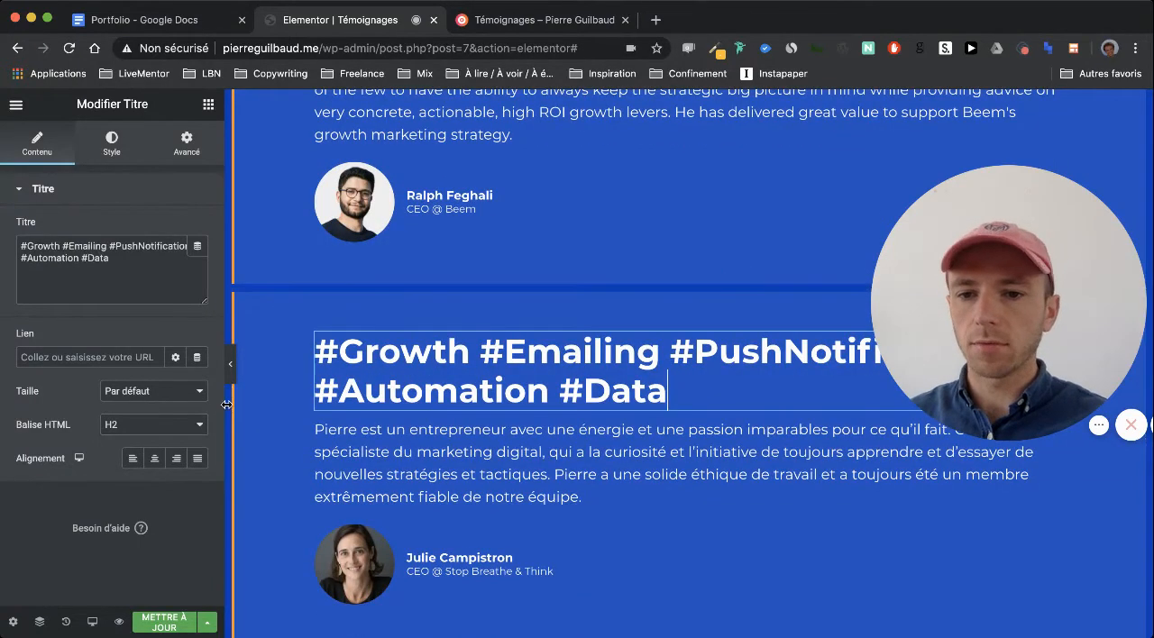
pyautogui.click(180, 431)
pyautogui.click(177, 454)
# Review the heading sizes and testimonial styling through the B2C and B2B sections up to the page's hero
pyautogui.scroll(-2, 373, 427)
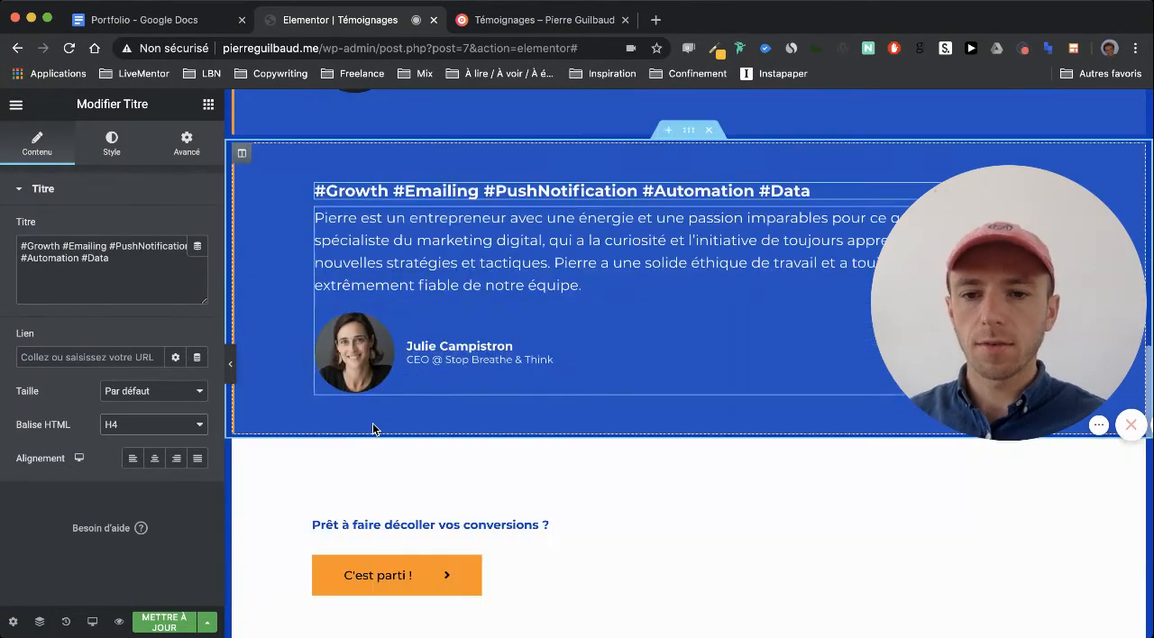
pyautogui.scroll(5, 373, 427)
pyautogui.scroll(2, 372, 430)
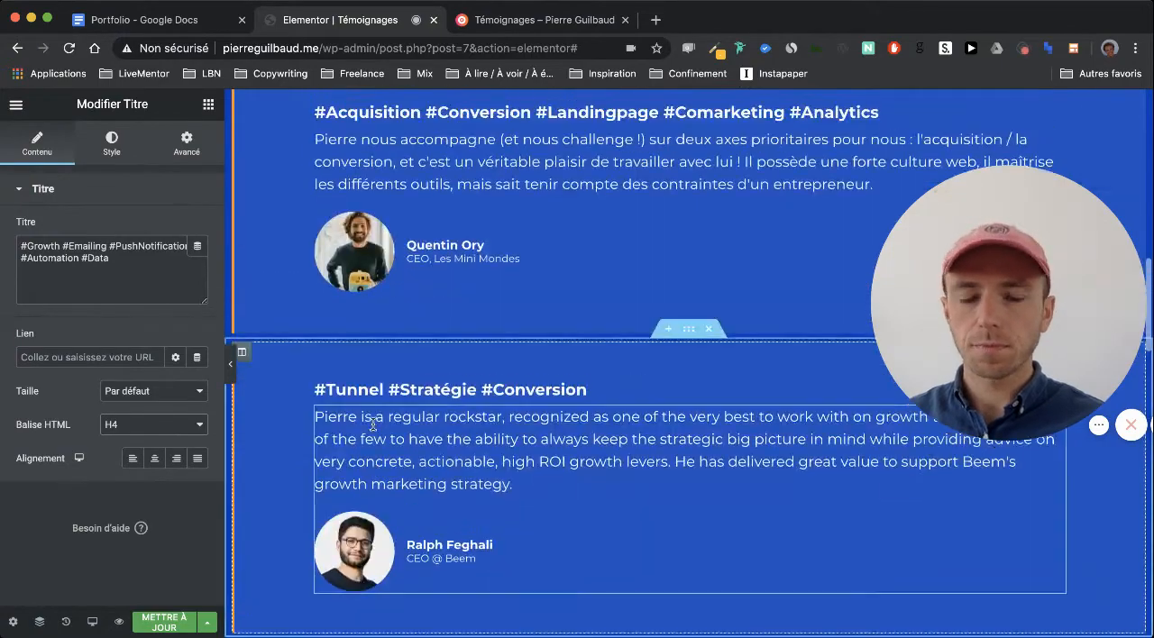
pyautogui.scroll(6, 373, 423)
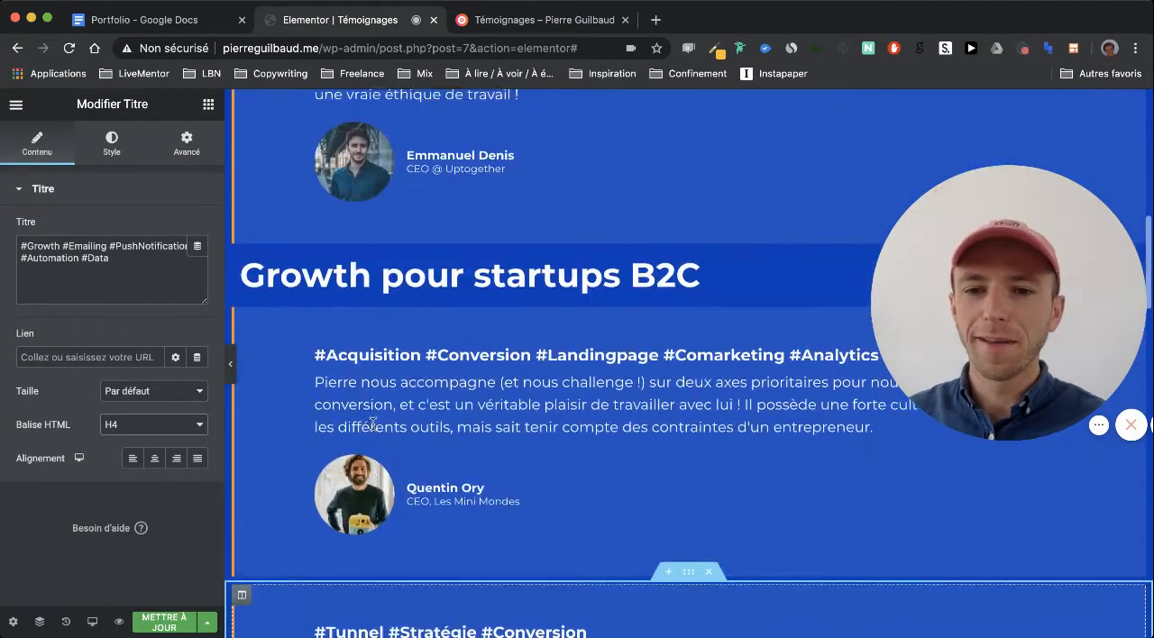
pyautogui.scroll(-1, 373, 423)
pyautogui.scroll(-14, 372, 423)
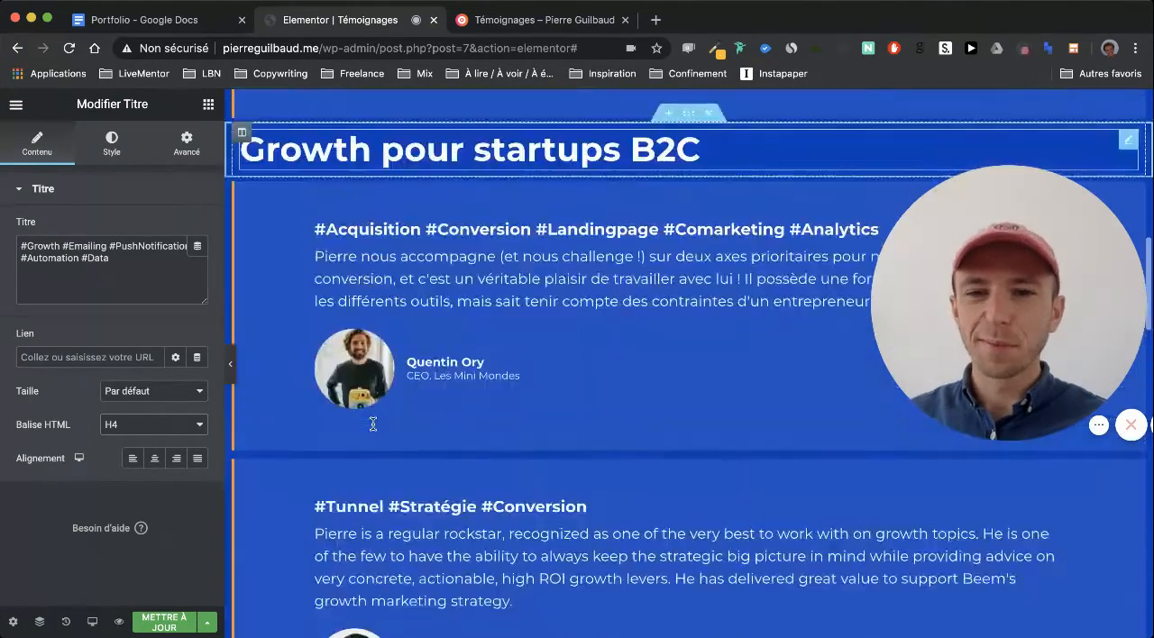
pyautogui.scroll(4, 373, 423)
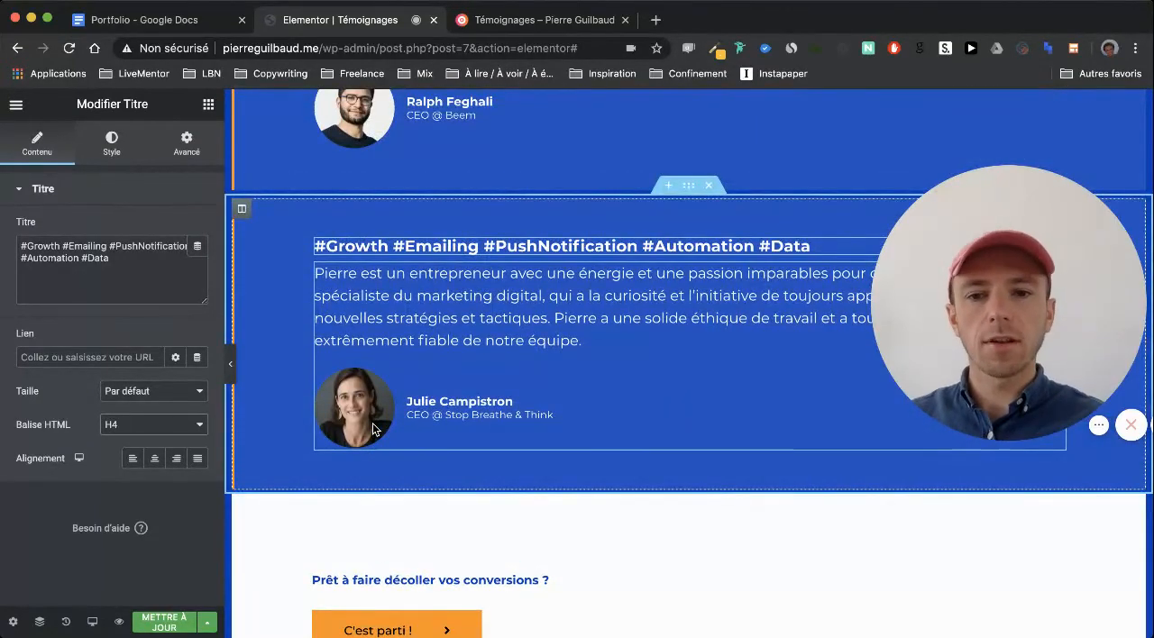
pyautogui.scroll(12, 373, 429)
pyautogui.scroll(6, 372, 430)
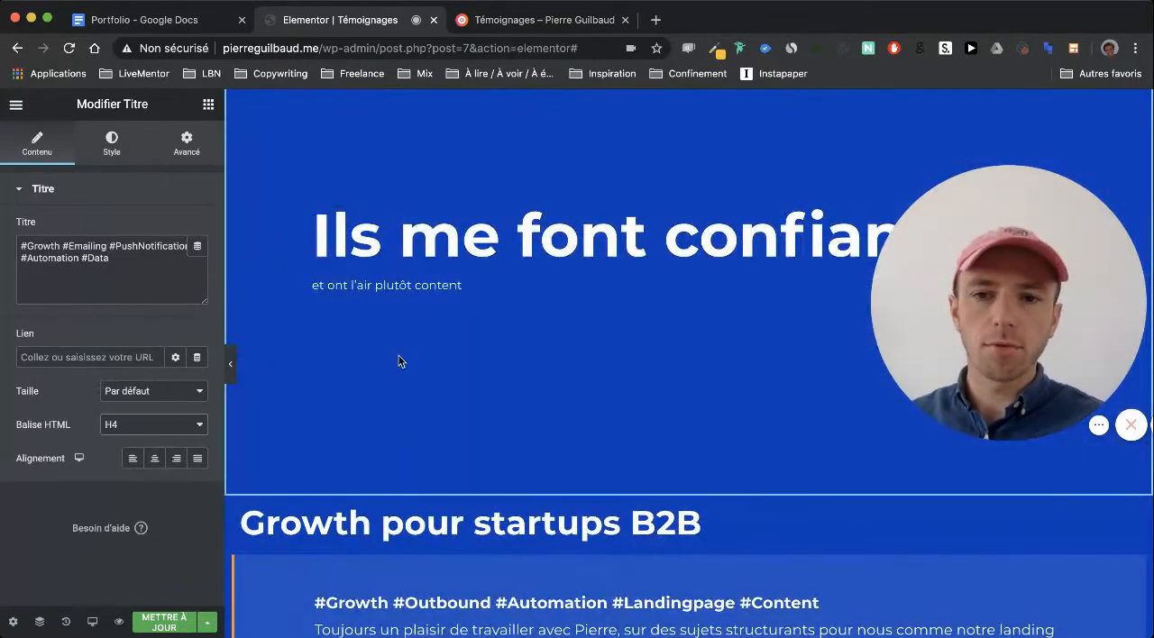
# Set the typography size of the hero subtitle "et ont l'air plutôt content" to 25 px
pyautogui.click(353, 303)
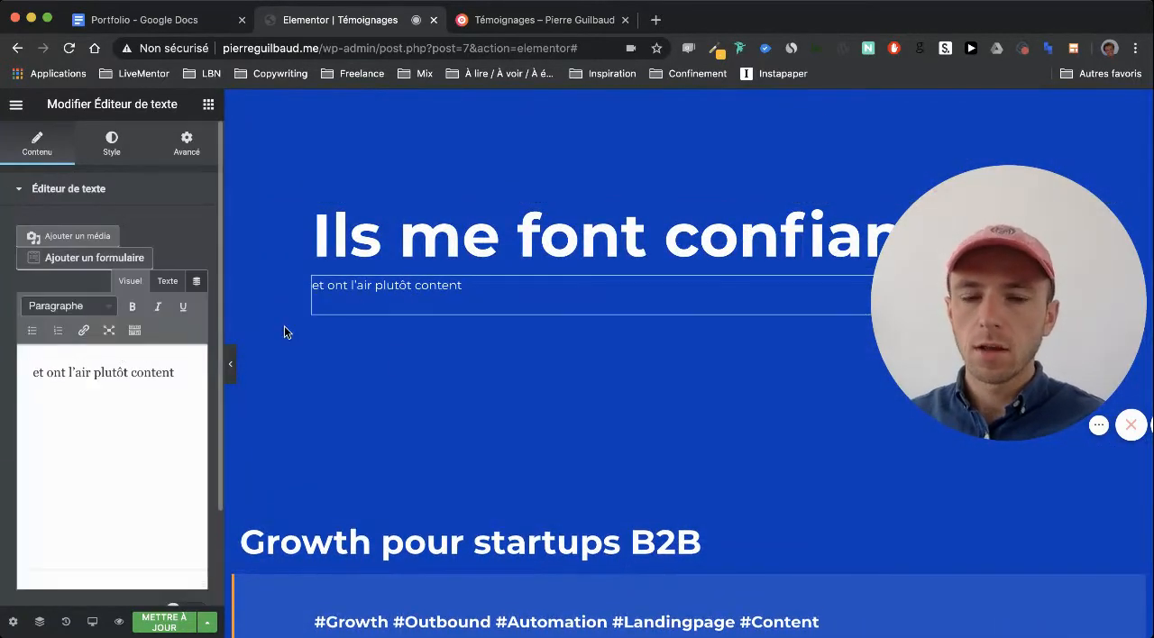
pyautogui.click(111, 157)
pyautogui.click(195, 300)
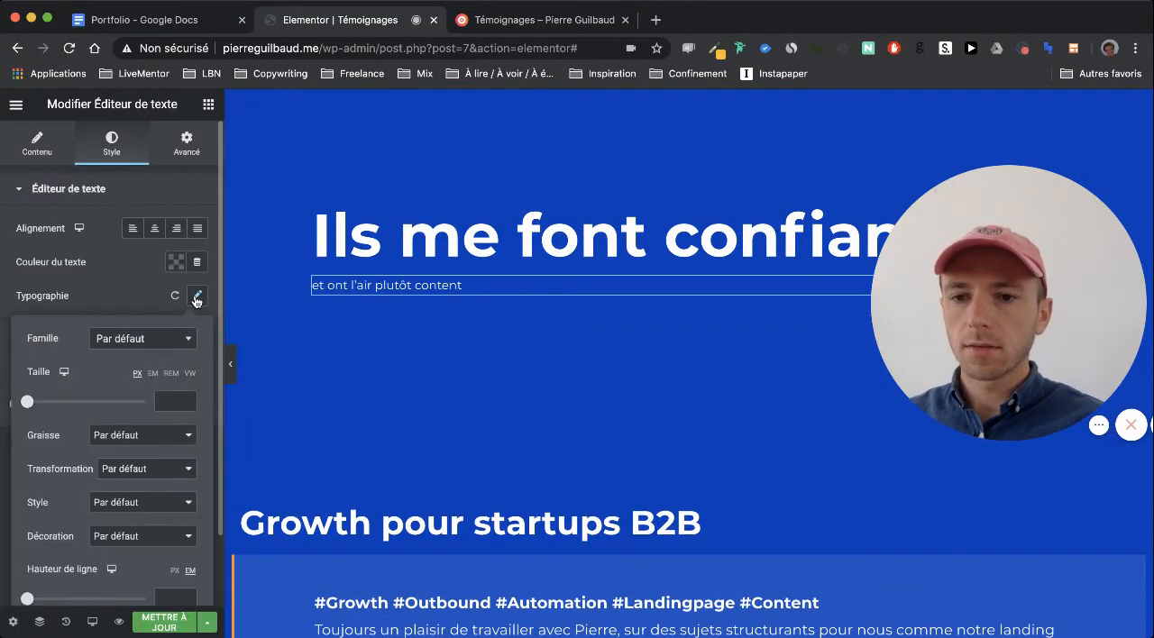
pyautogui.click(165, 400)
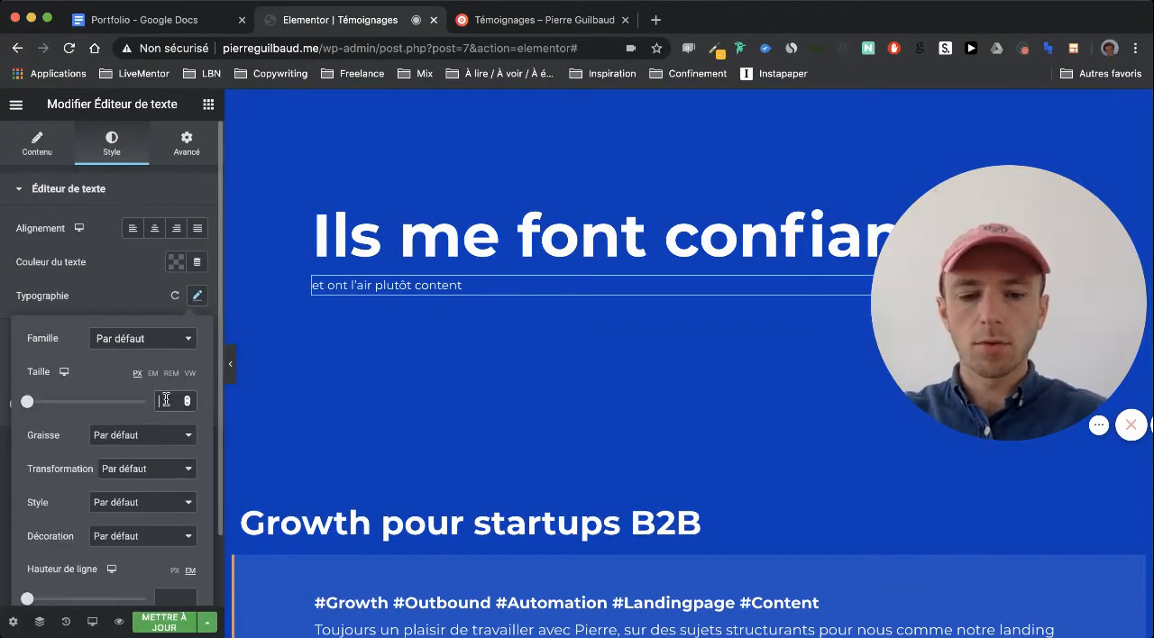
pyautogui.write('20')
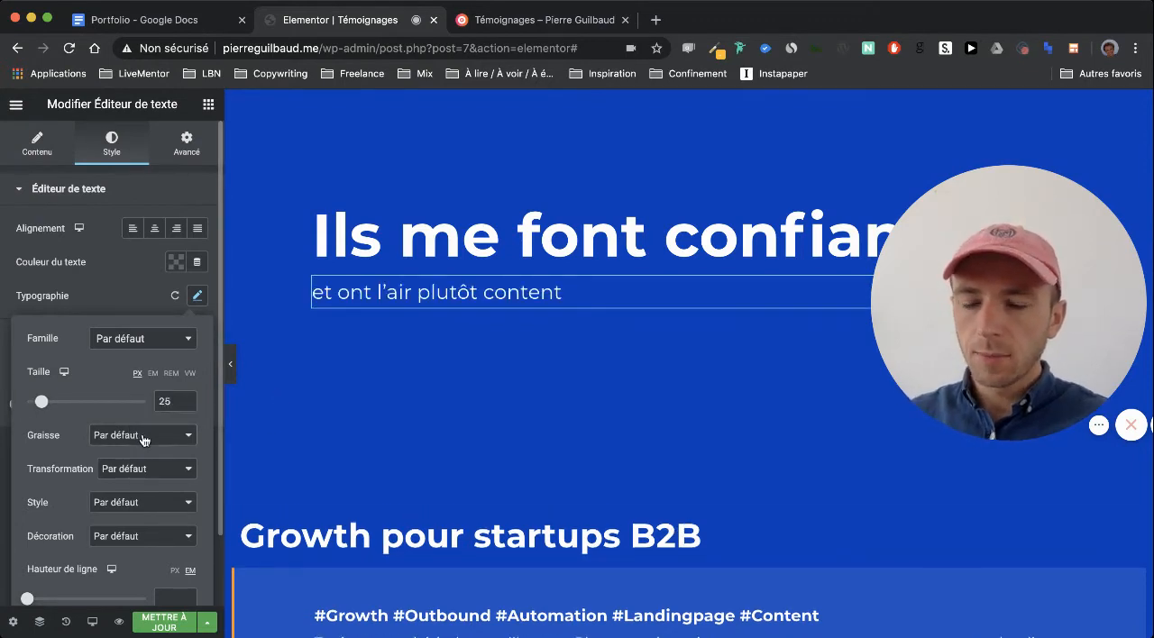
# Set the font weight of the hero subtitle "et ont l'air plutôt content" to 500 and update the page
pyautogui.click(153, 382)
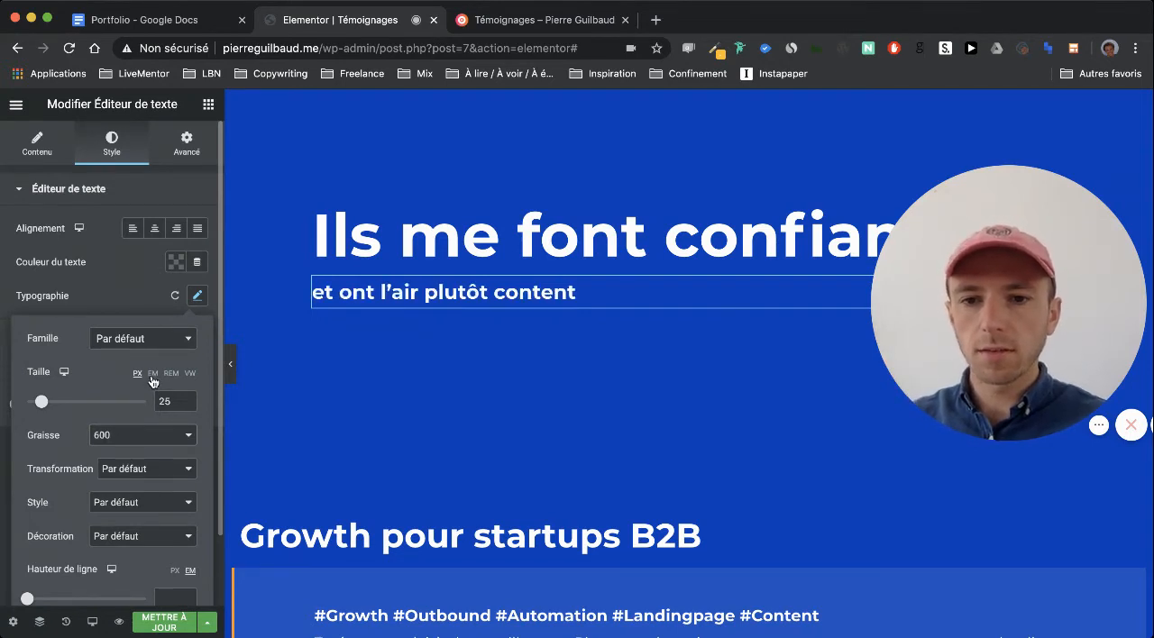
pyautogui.click(147, 438)
pyautogui.click(150, 426)
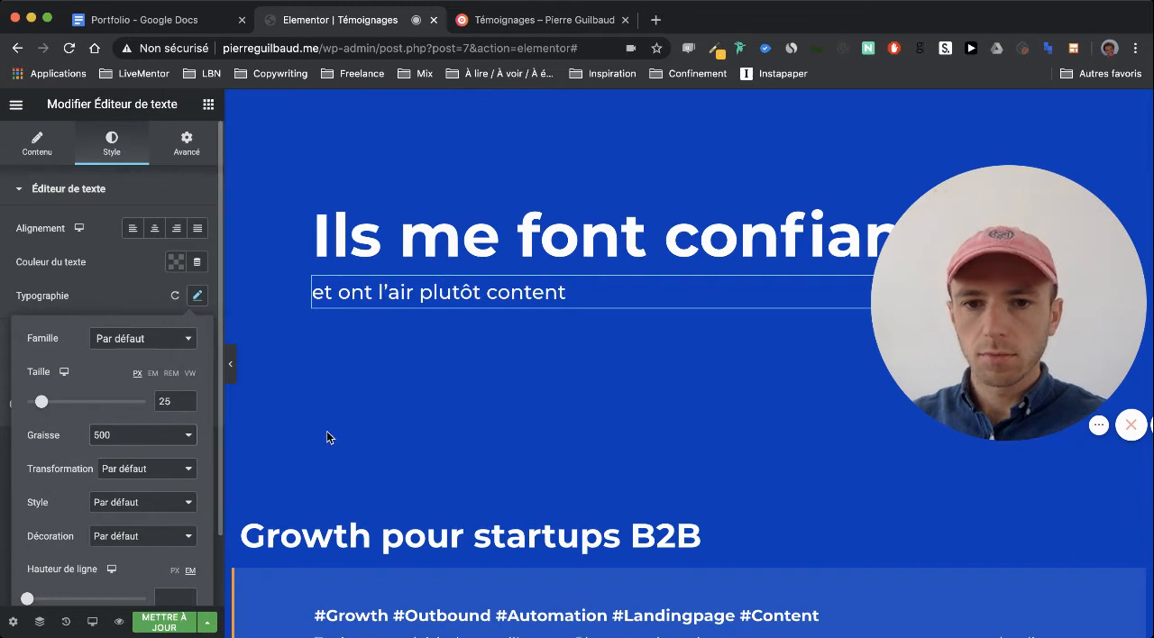
pyautogui.scroll(-4, 327, 437)
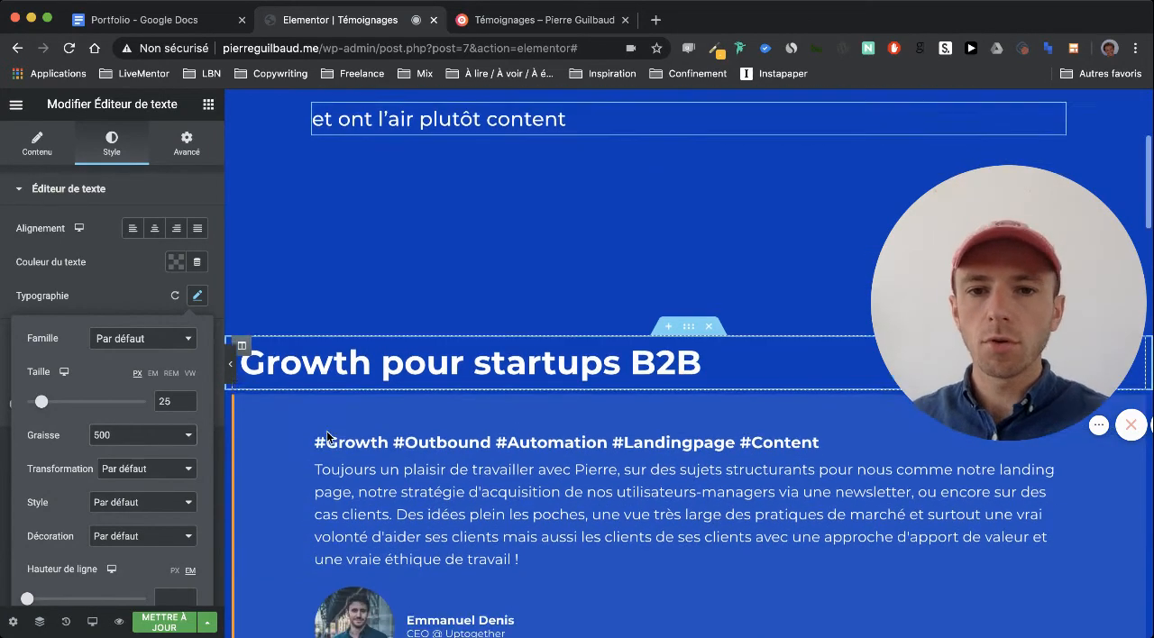
pyautogui.scroll(2, 309, 394)
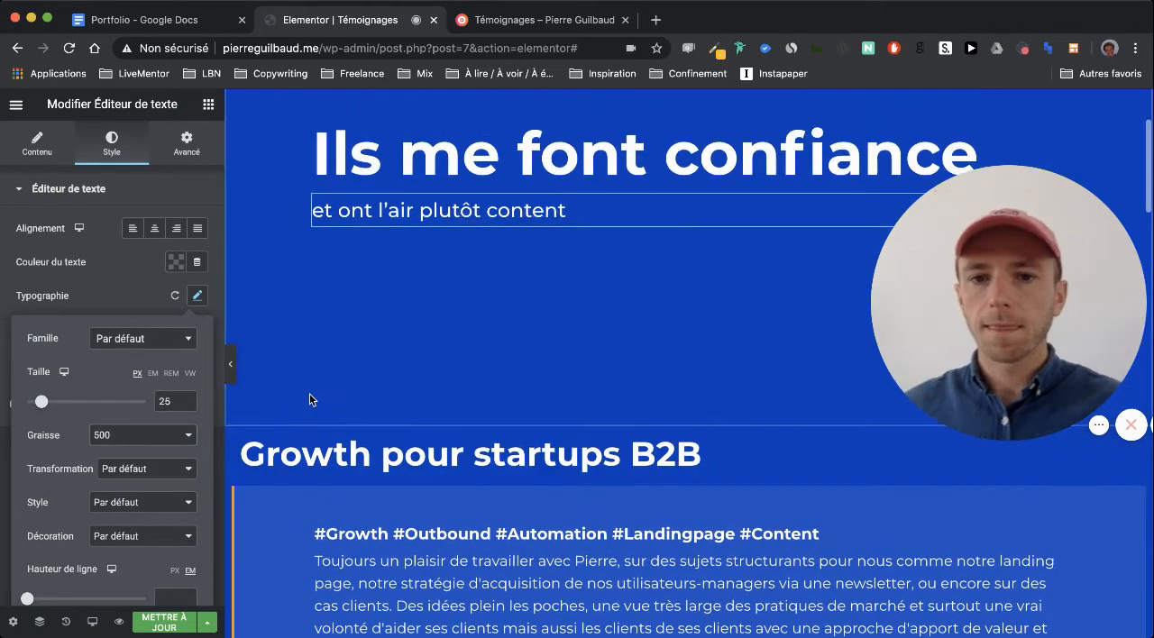
pyautogui.click(123, 299)
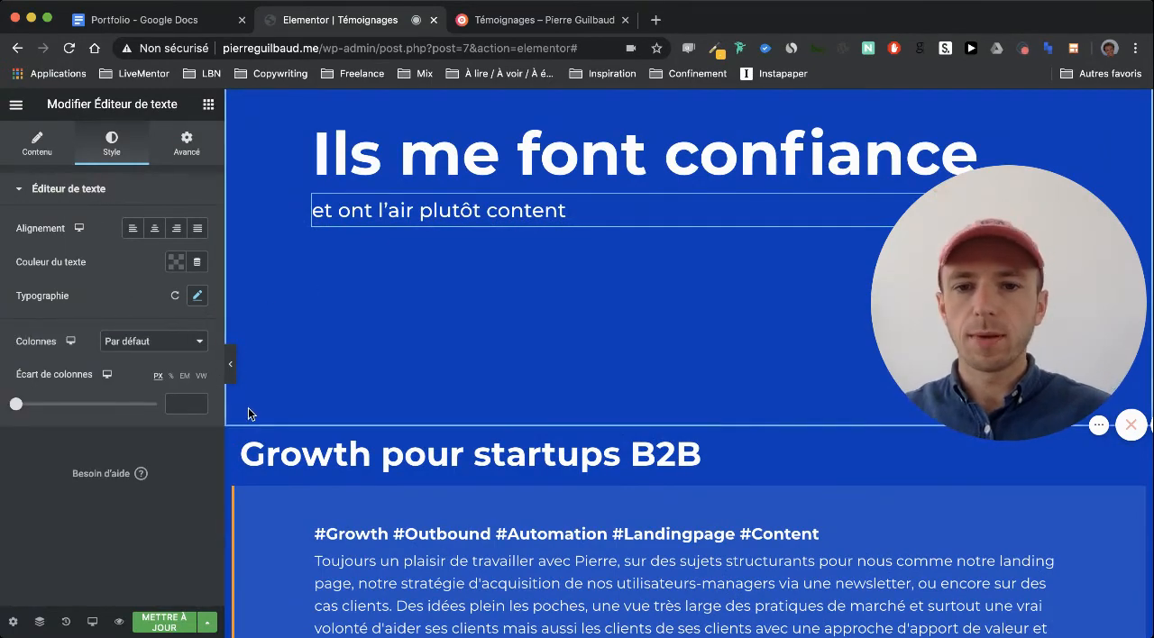
pyautogui.scroll(-5, 250, 410)
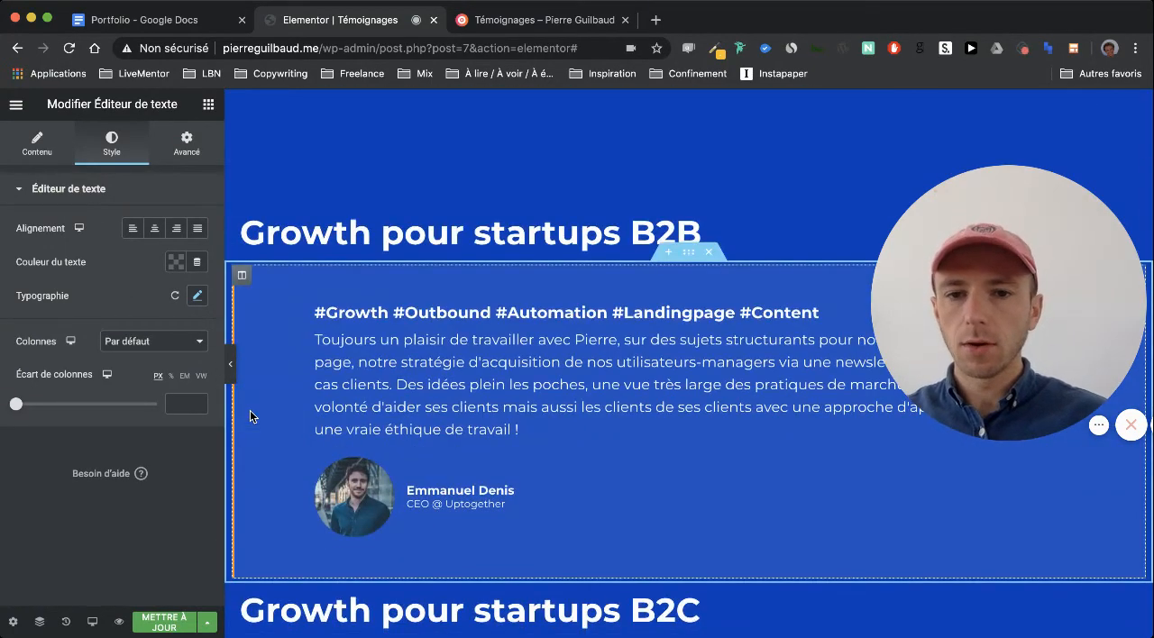
pyautogui.scroll(-10, 250, 411)
pyautogui.scroll(-2, 251, 417)
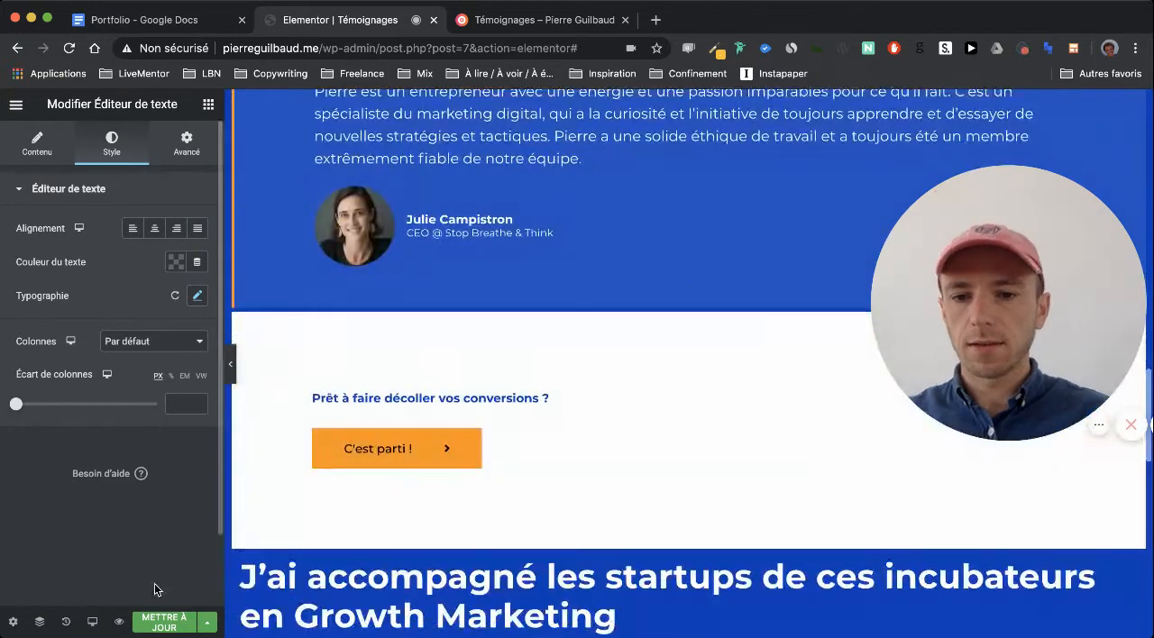
pyautogui.click(164, 622)
# Set the typography size of the "Prêt à faire décoller vos conversions ?" heading to 25 px
pyautogui.scroll(-1, 367, 510)
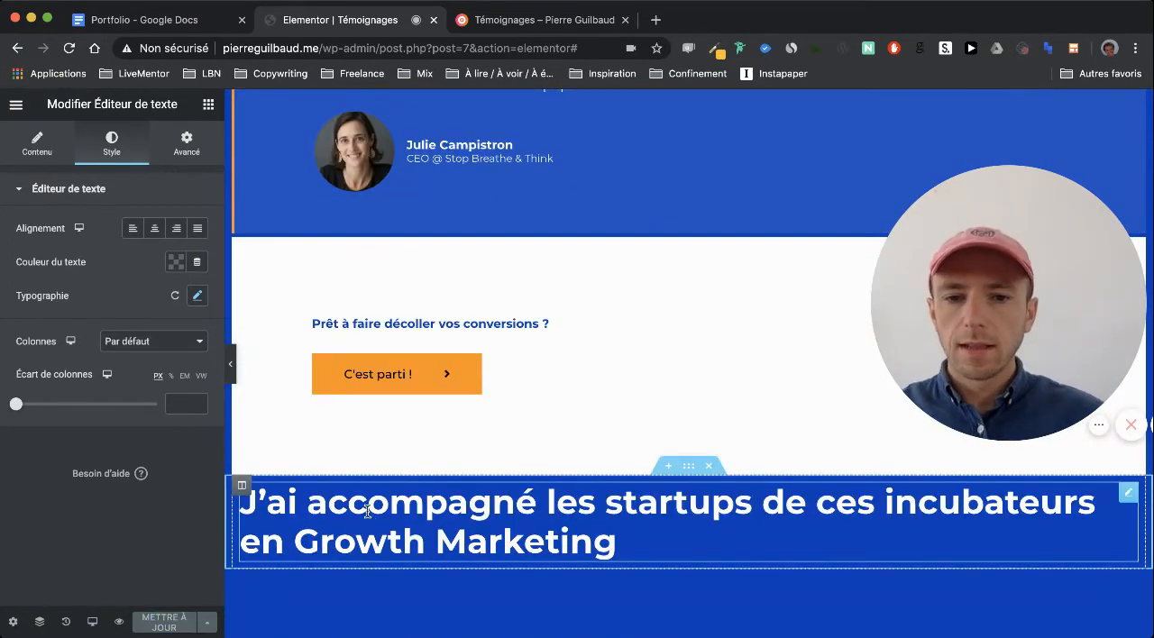
pyautogui.click(548, 326)
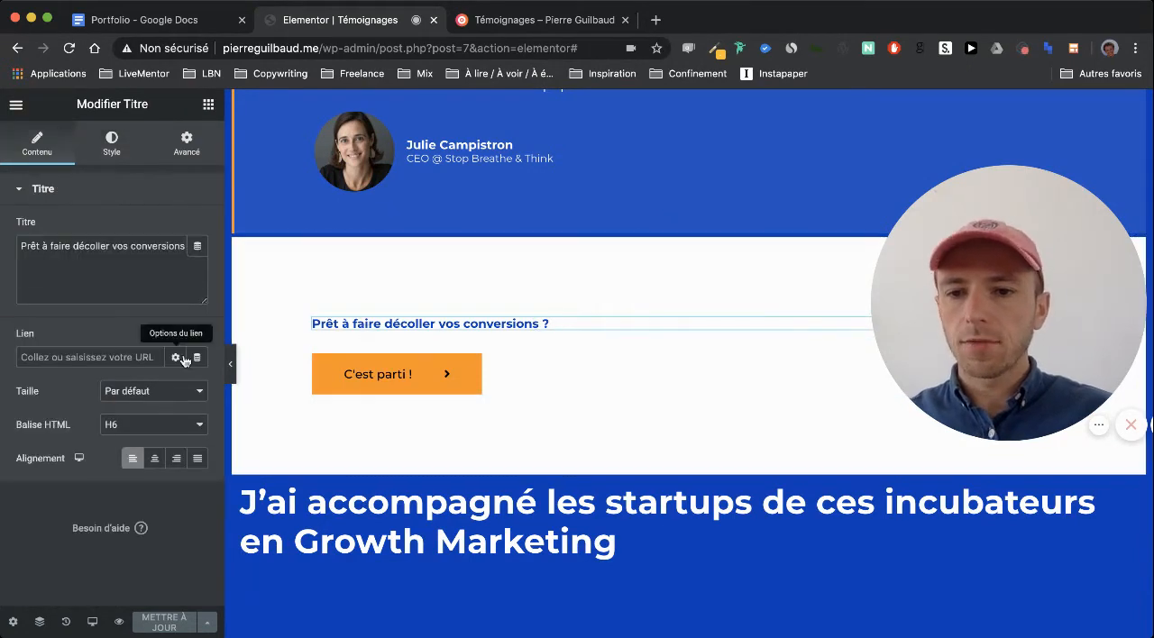
pyautogui.click(112, 144)
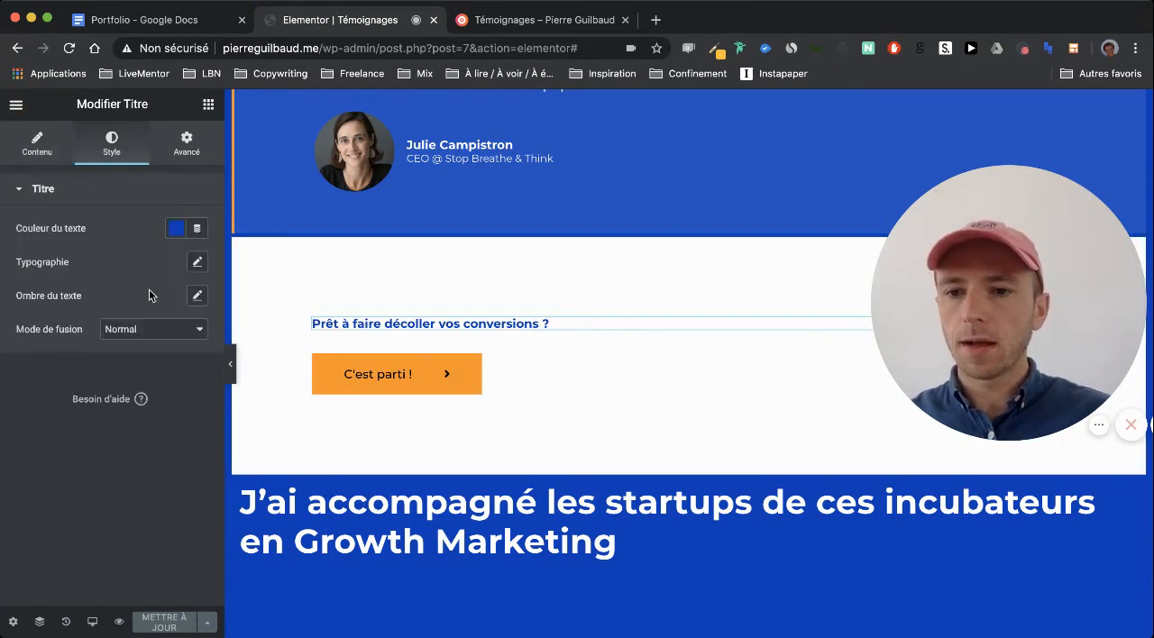
pyautogui.click(197, 262)
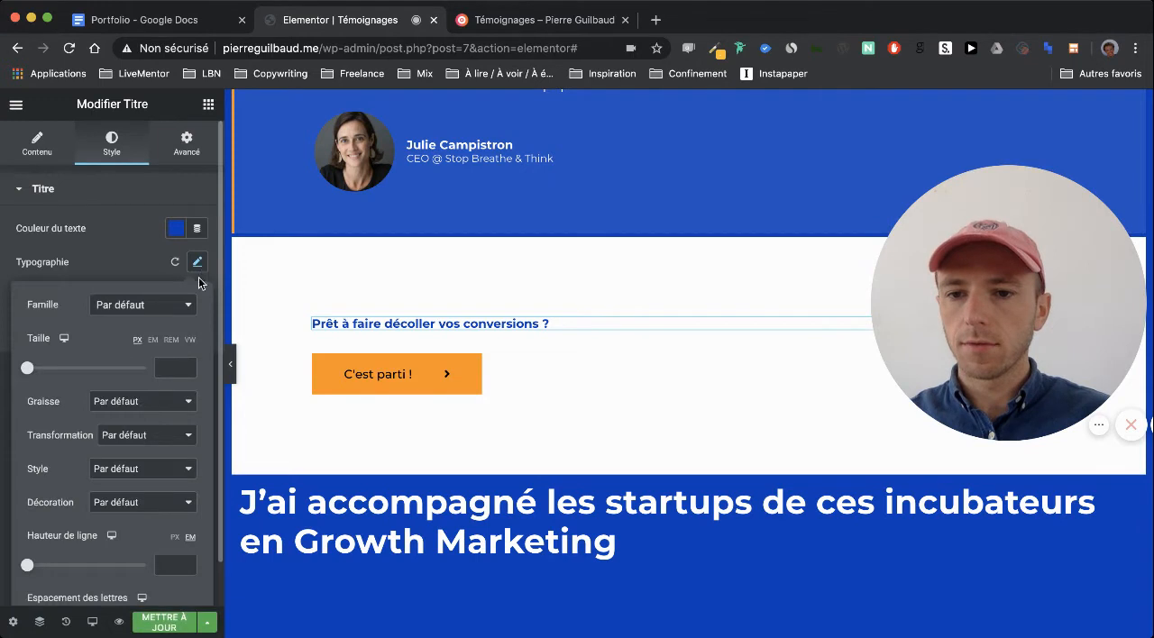
pyautogui.click(173, 367)
pyautogui.write('25')
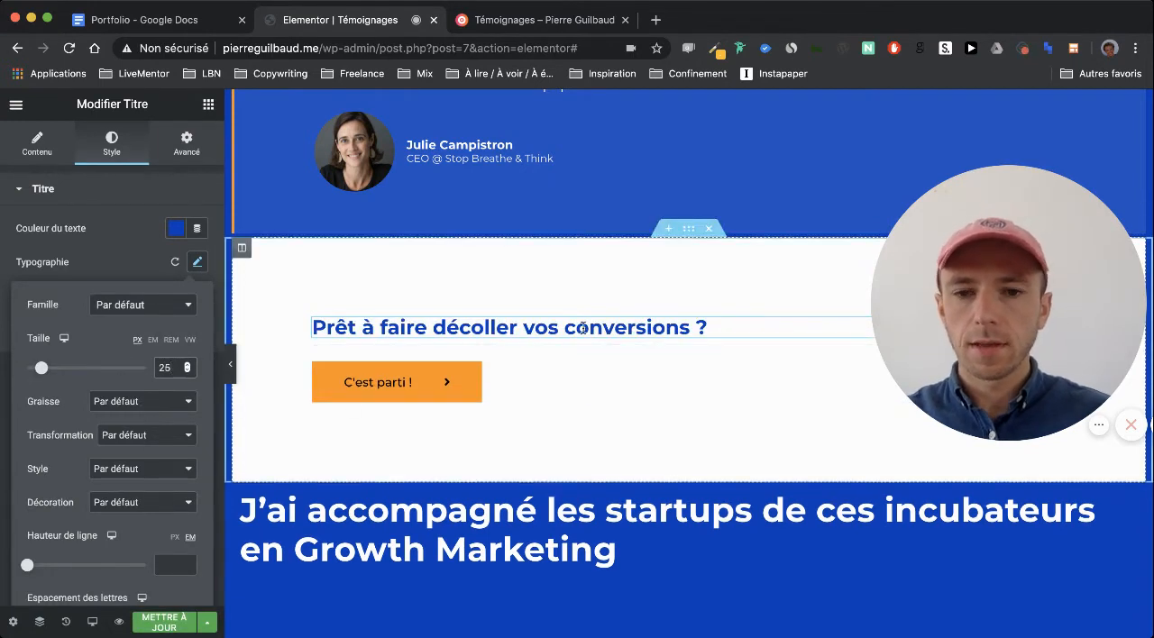
# Set the icon spacing of the "C'est parti !" button to 20 and update the page
pyautogui.scroll(-1, 558, 386)
pyautogui.click(554, 361)
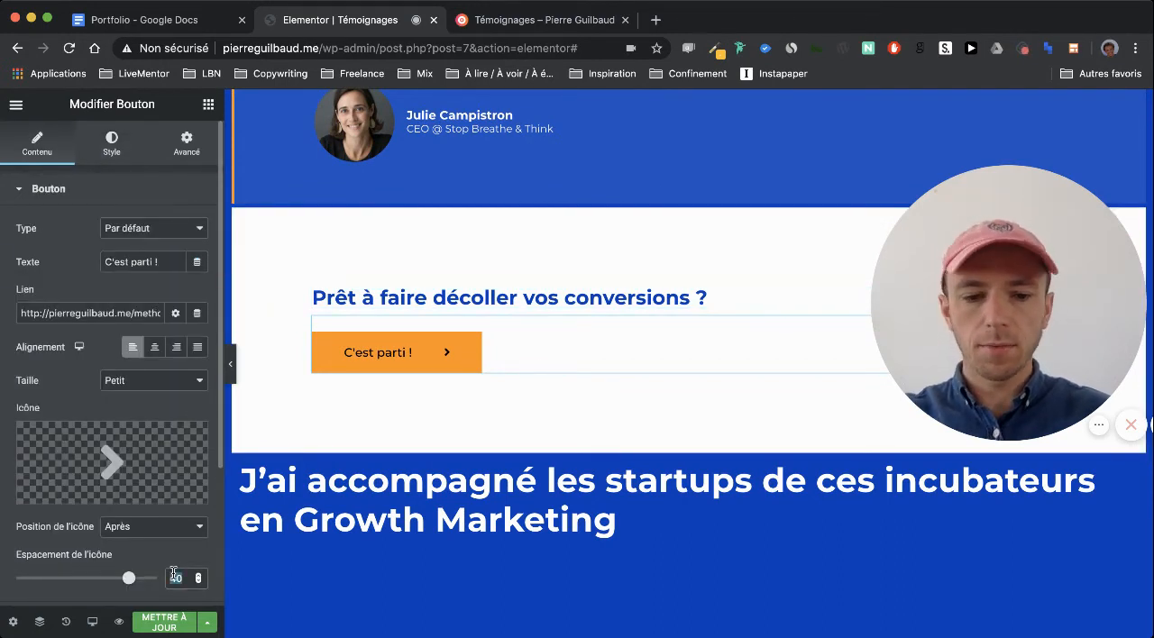
pyautogui.scroll(-3, 455, 416)
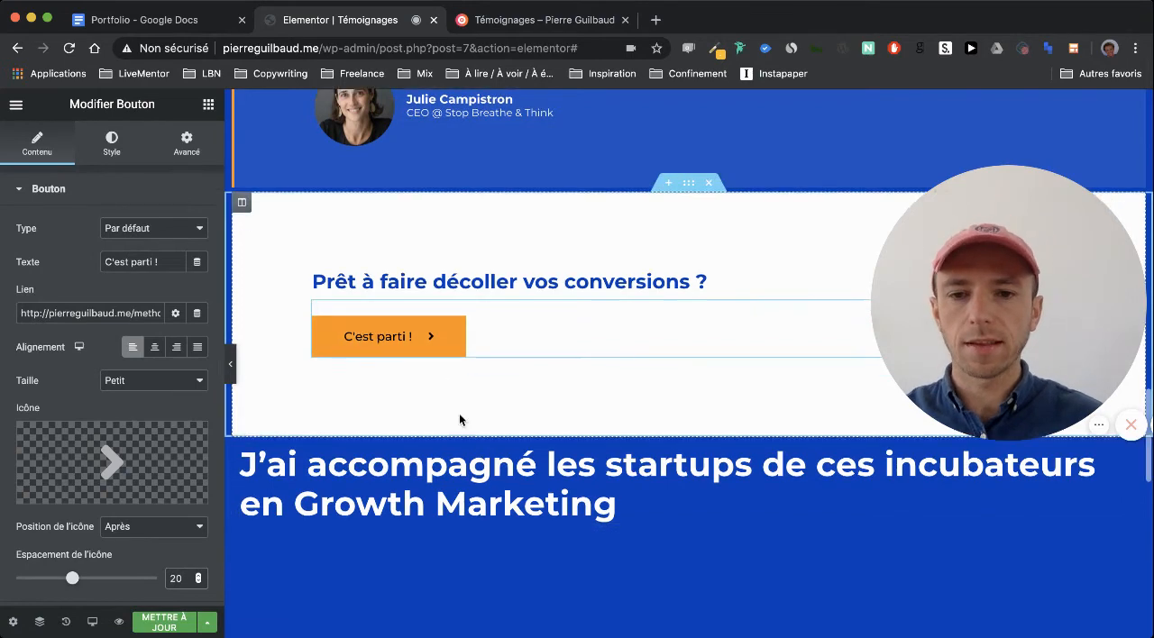
pyautogui.scroll(-10, 396, 416)
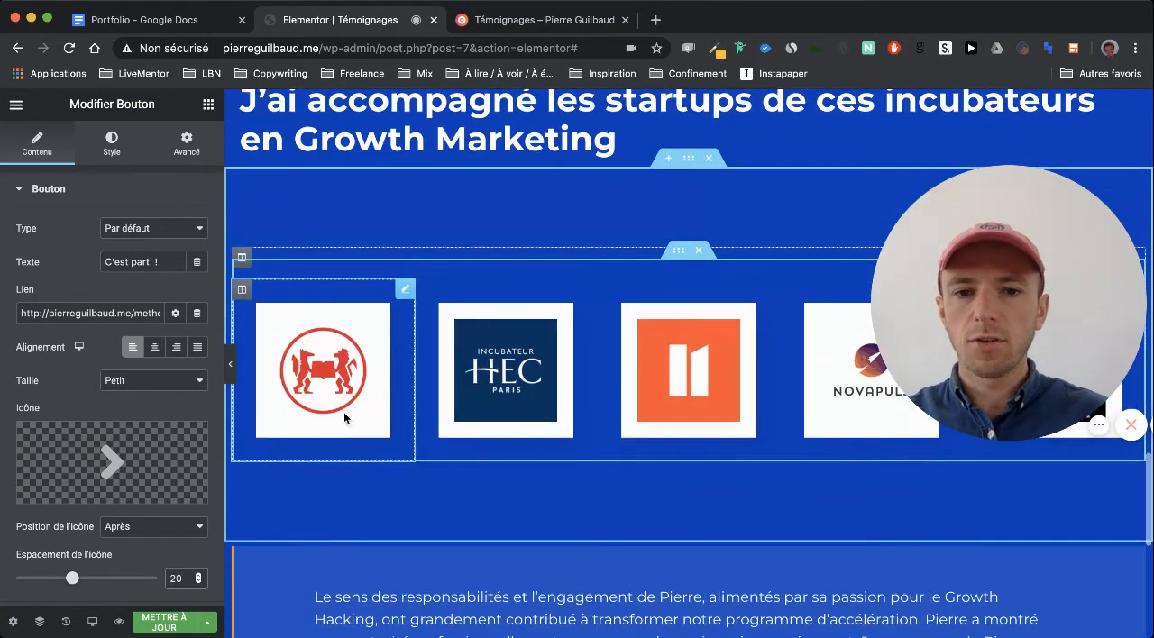
pyautogui.scroll(-5, 487, 395)
pyautogui.scroll(6, 567, 113)
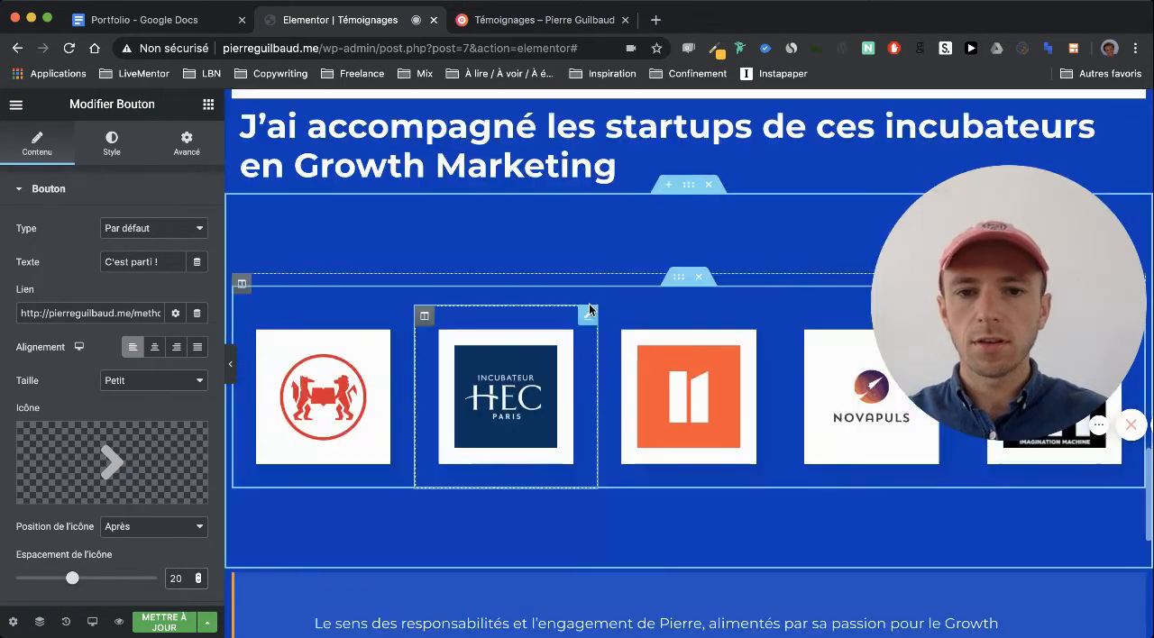
pyautogui.scroll(-1, 574, 230)
pyautogui.scroll(-9, 573, 230)
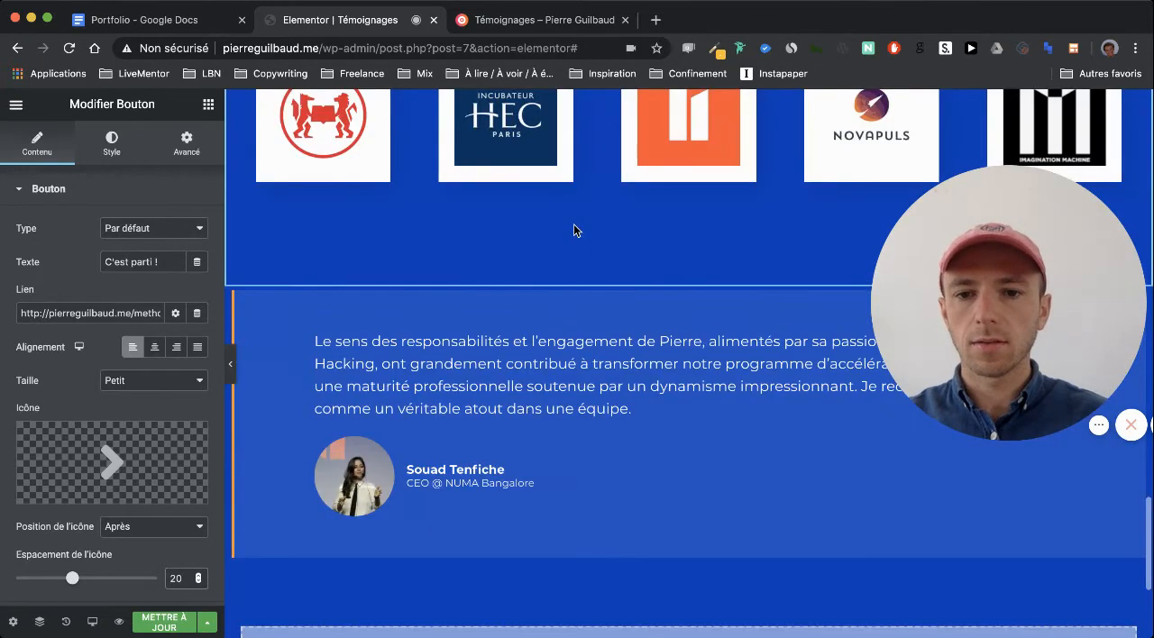
pyautogui.scroll(-6, 578, 369)
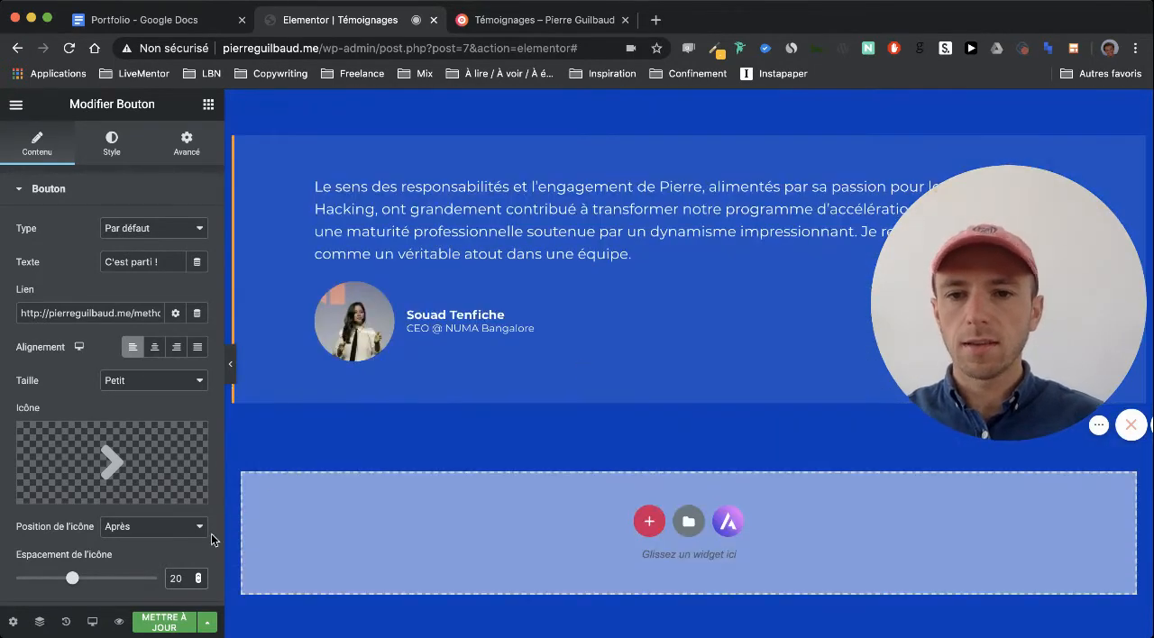
pyautogui.scroll(20, 403, 446)
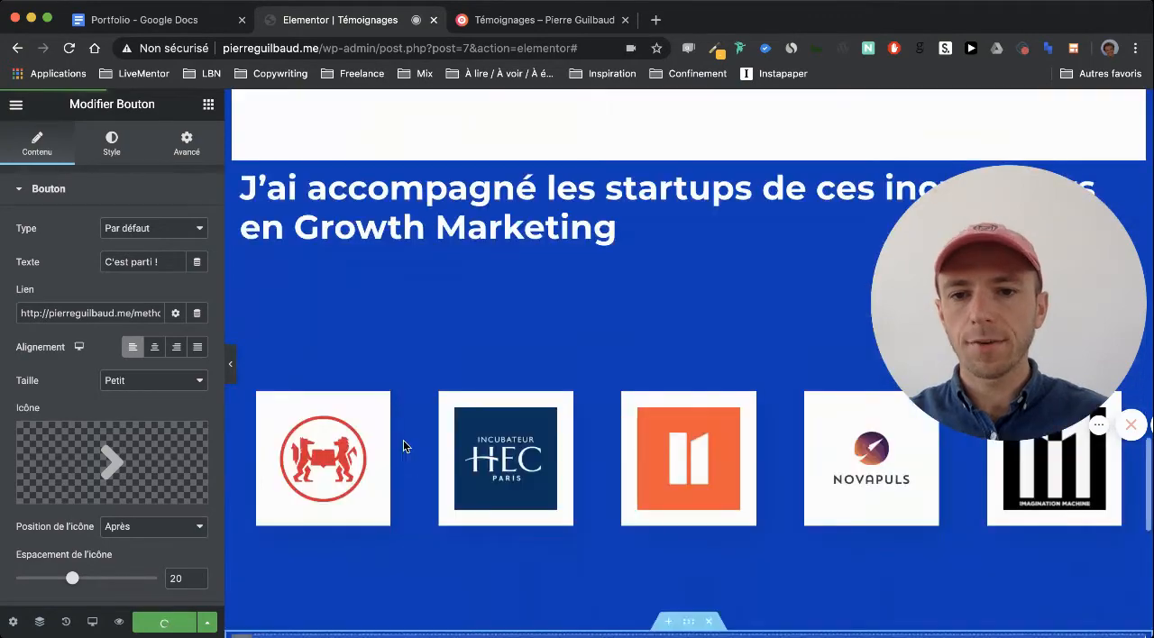
# Set the typography size of the "Growth pour startups B2B" heading to 35 px
pyautogui.scroll(15, 403, 448)
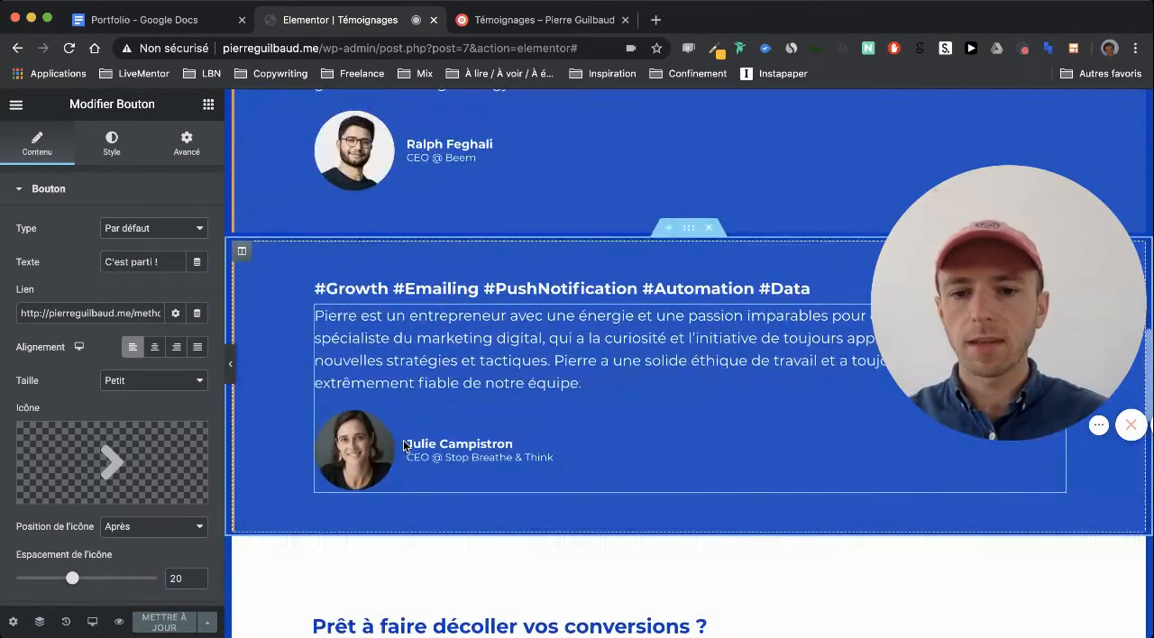
pyautogui.scroll(10, 403, 442)
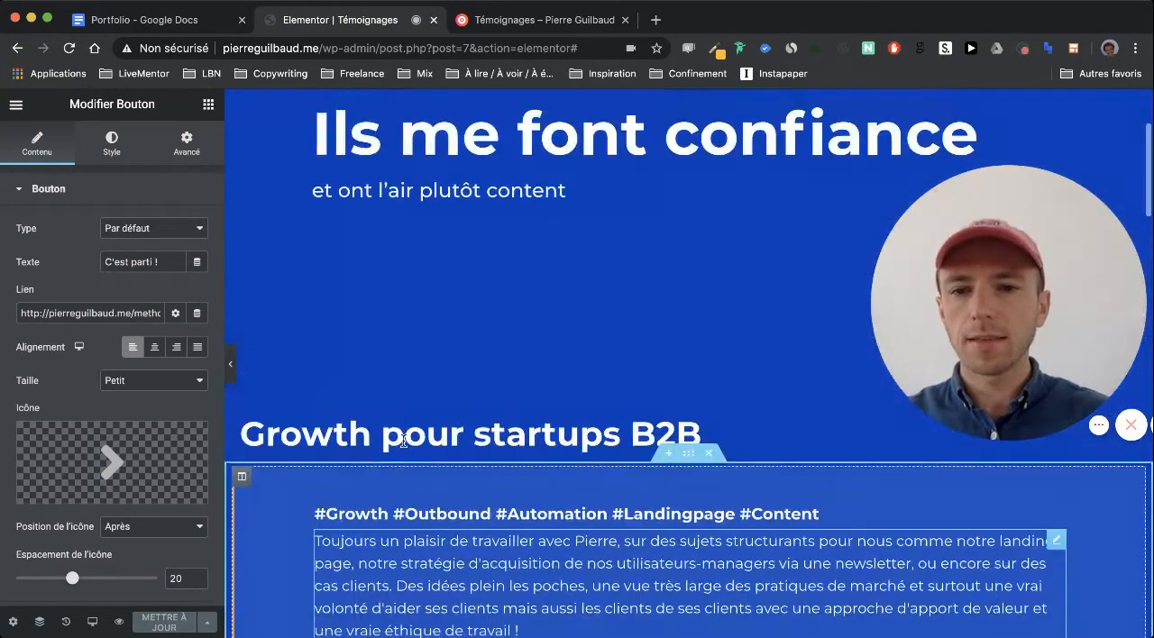
pyautogui.click(403, 442)
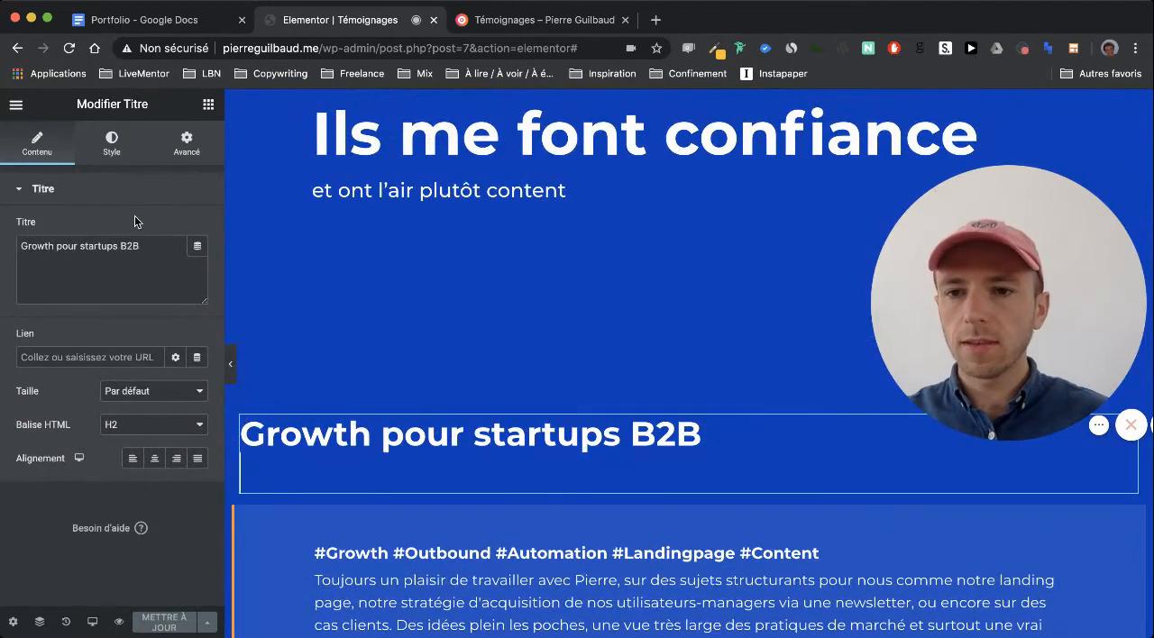
pyautogui.click(114, 155)
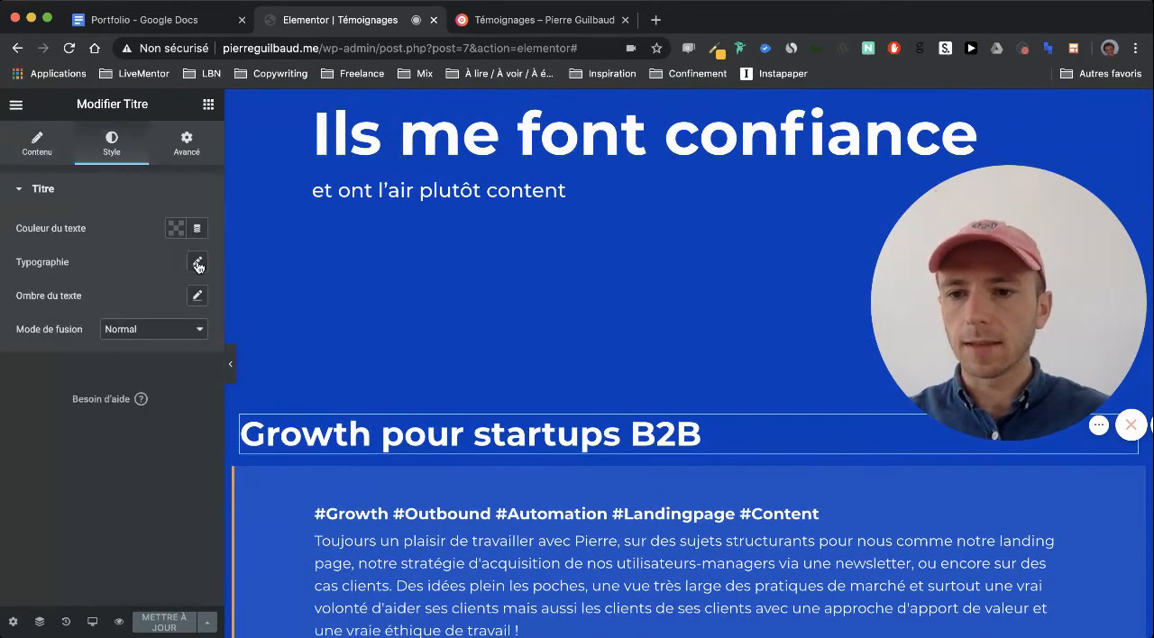
pyautogui.click(197, 262)
pyautogui.write('30')
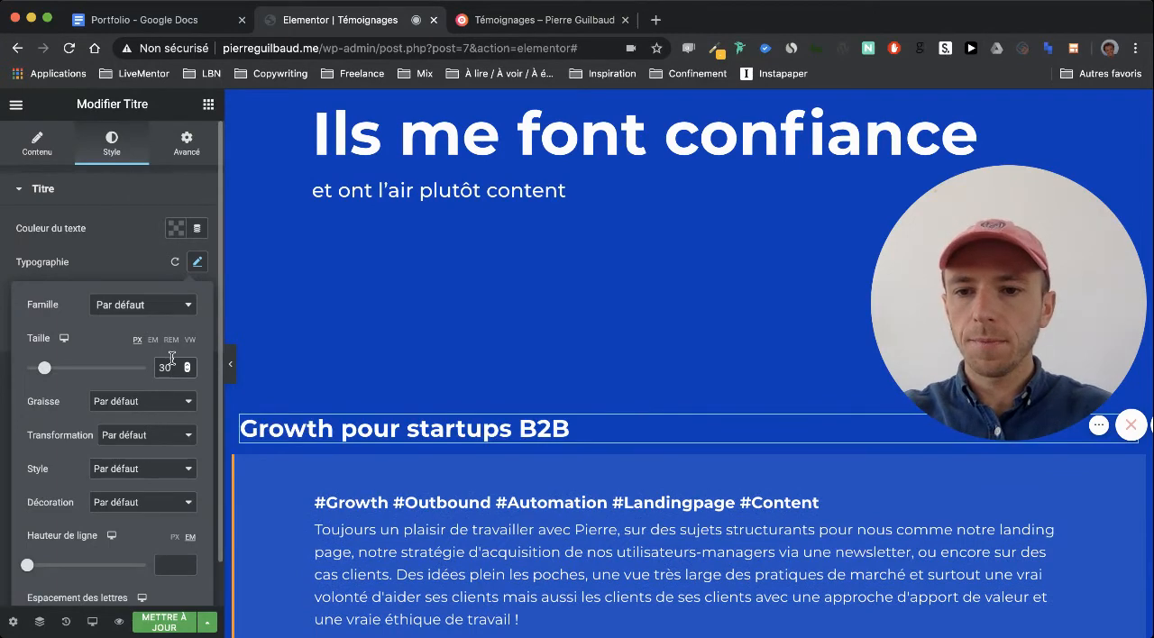
pyautogui.press('BackSpace')
pyautogui.write('5')
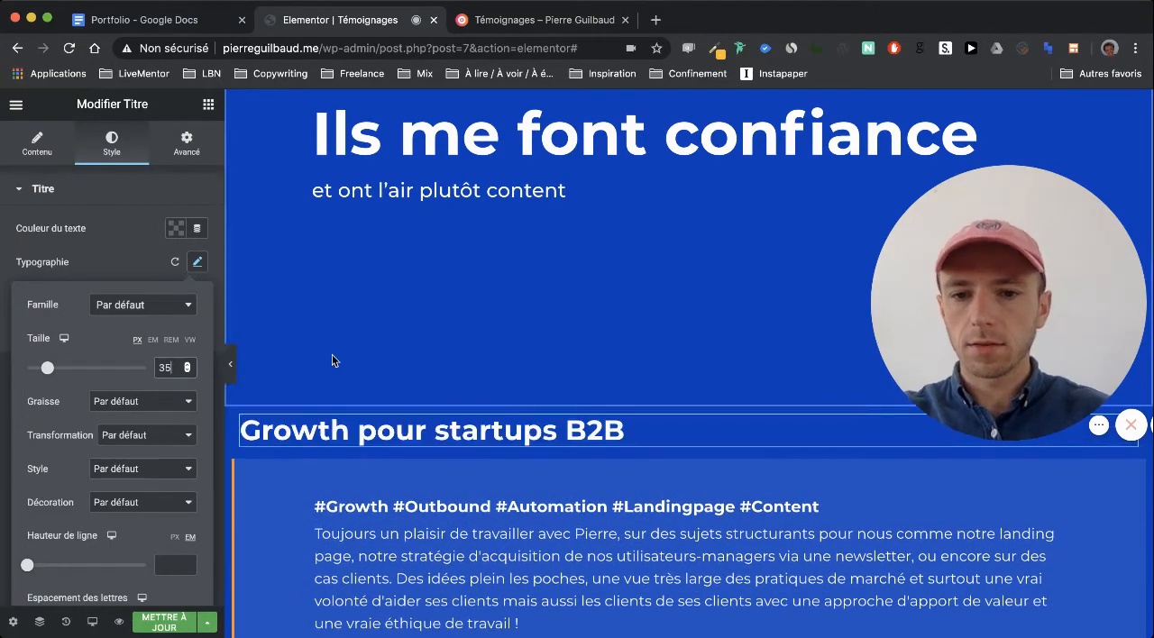
# Copy the "Growth pour startups B2B" heading and paste its style onto the "Growth pour startups B2C" heading
pyautogui.scroll(-5, 332, 361)
pyautogui.scroll(2, 378, 253)
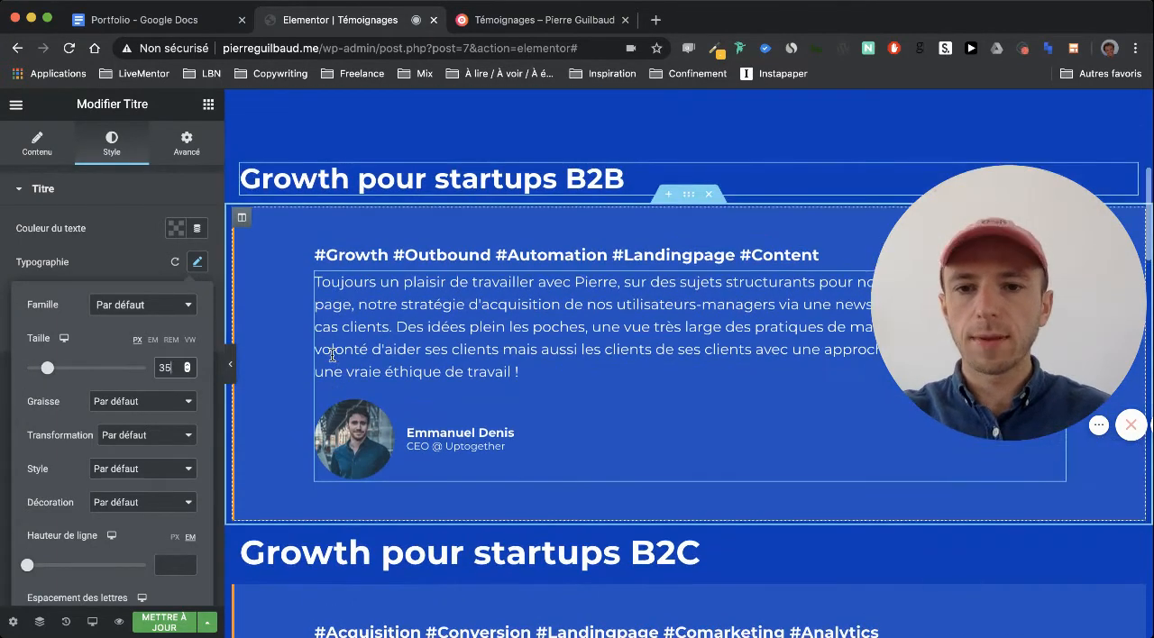
pyautogui.rightClick(404, 180)
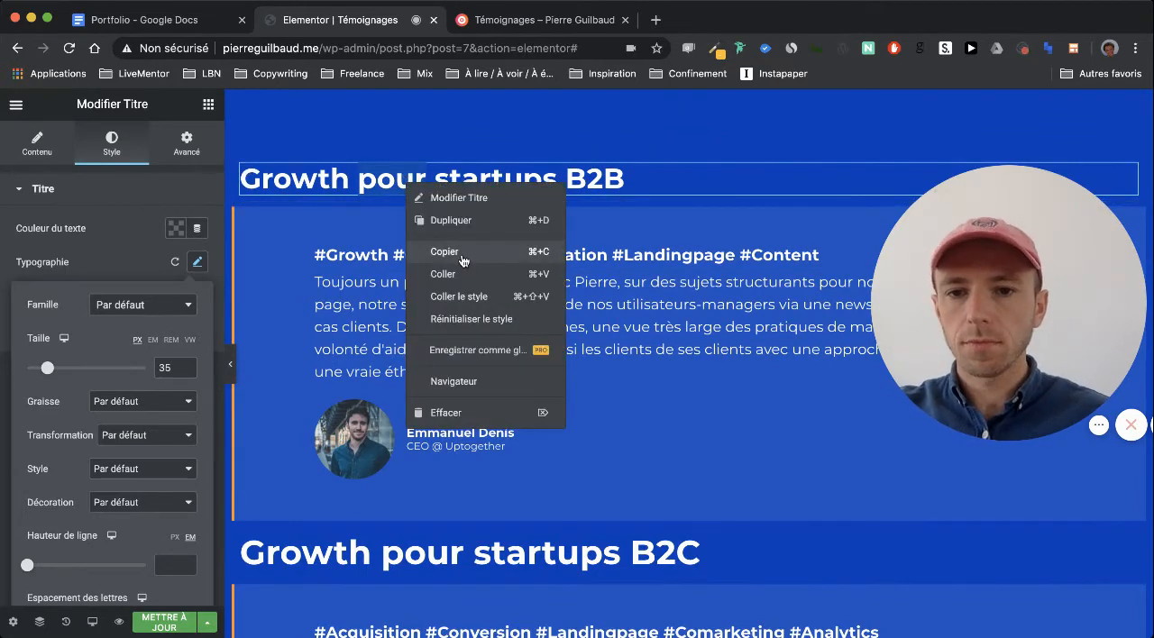
pyautogui.click(112, 243)
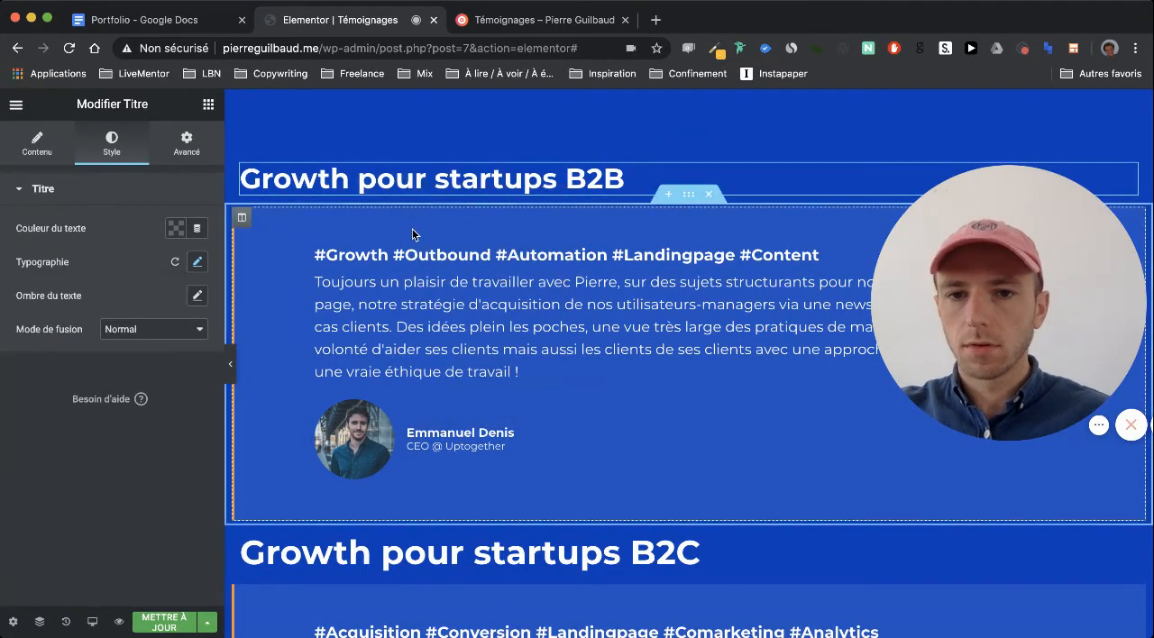
pyautogui.rightClick(458, 187)
pyautogui.click(497, 257)
pyautogui.scroll(-2, 505, 361)
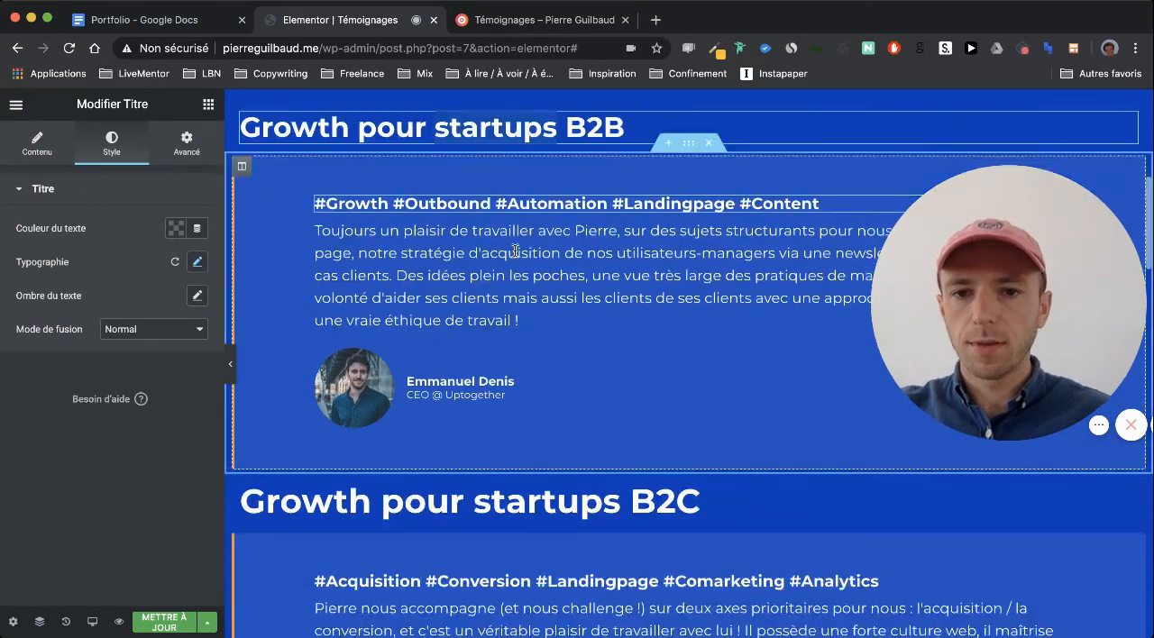
pyautogui.rightClick(461, 433)
pyautogui.click(520, 503)
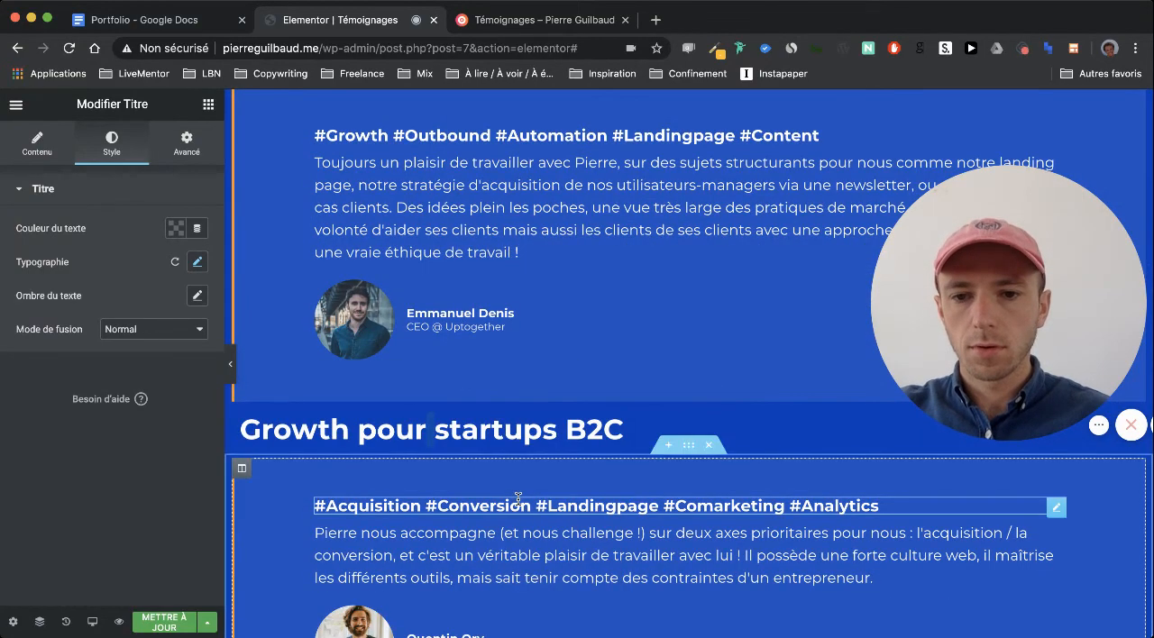
# Paste the copied heading style onto "J'ai accompagné les startups de ces incubateurs en Growth Marketing" and update the page
pyautogui.scroll(-5, 510, 470)
pyautogui.scroll(-10, 511, 471)
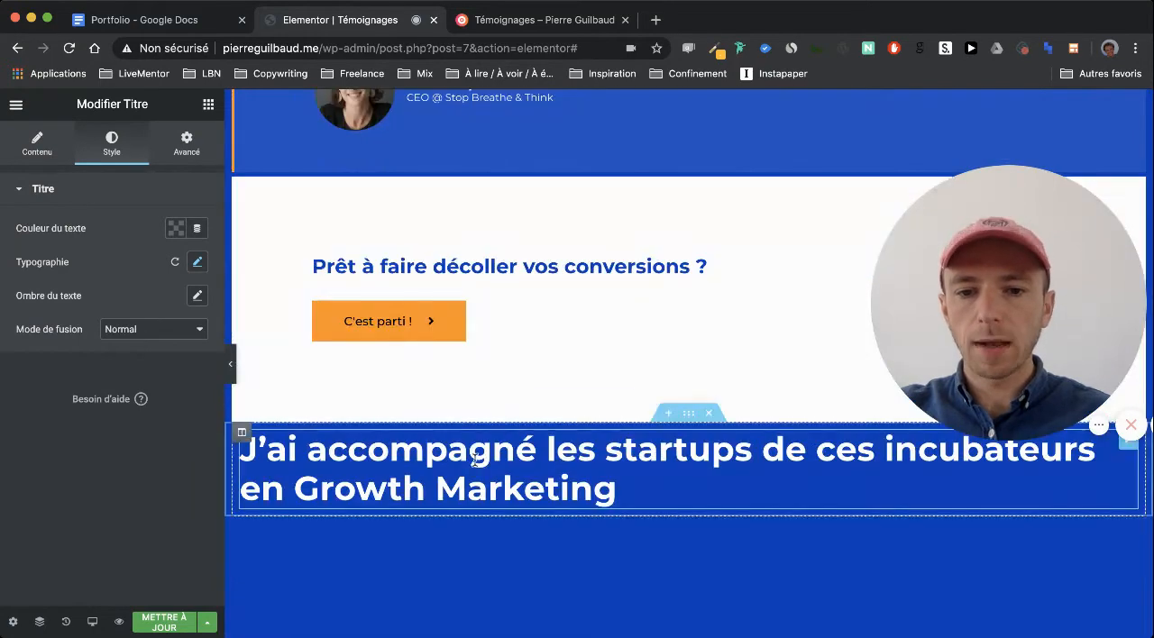
pyautogui.rightClick(475, 460)
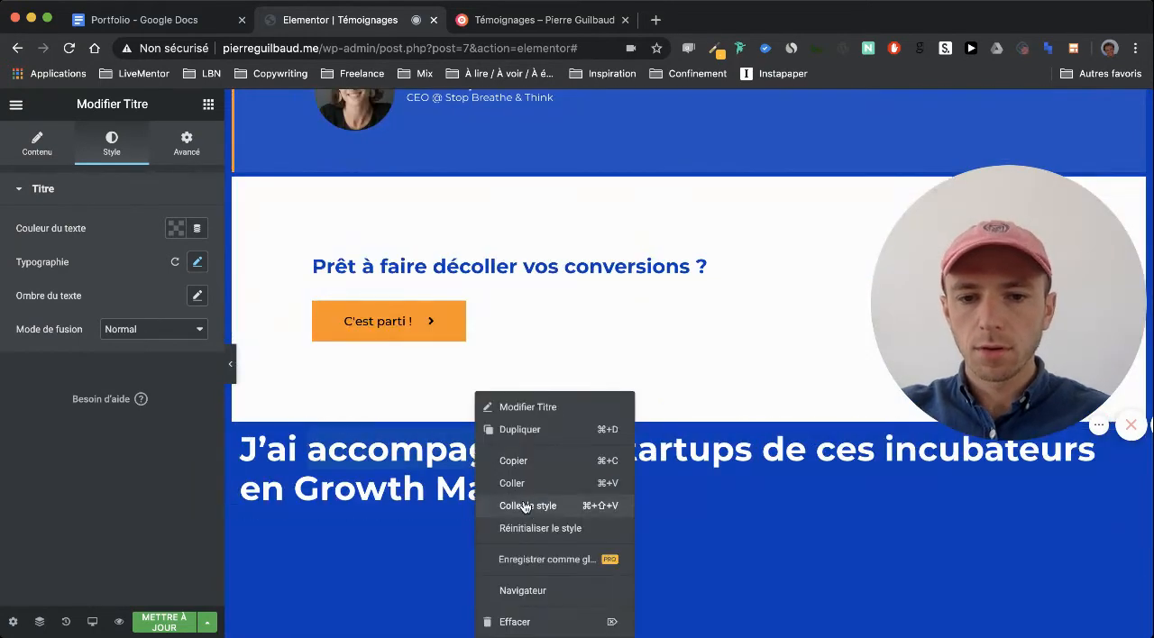
pyautogui.click(526, 506)
pyautogui.click(526, 476)
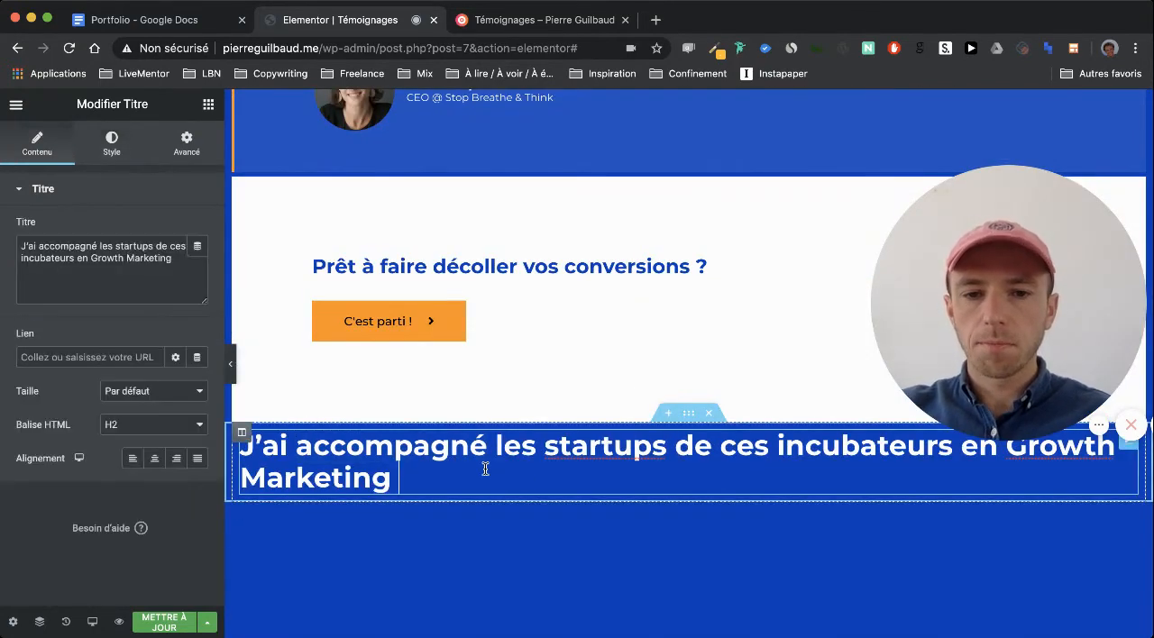
pyautogui.scroll(10, 485, 469)
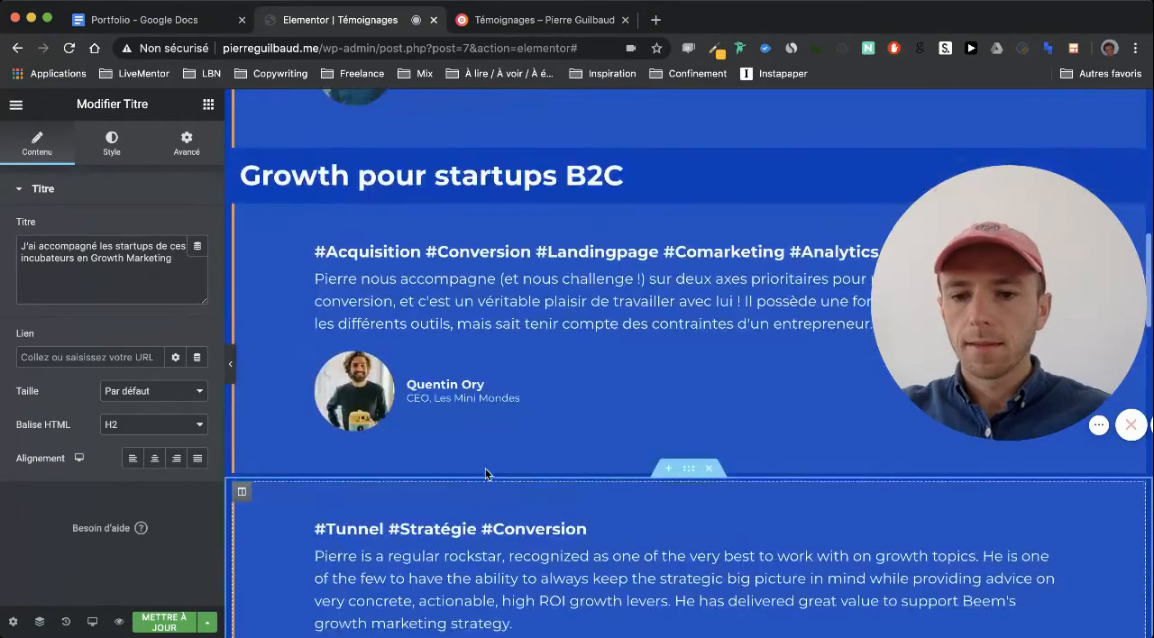
pyautogui.scroll(1, 486, 474)
pyautogui.scroll(10, 353, 470)
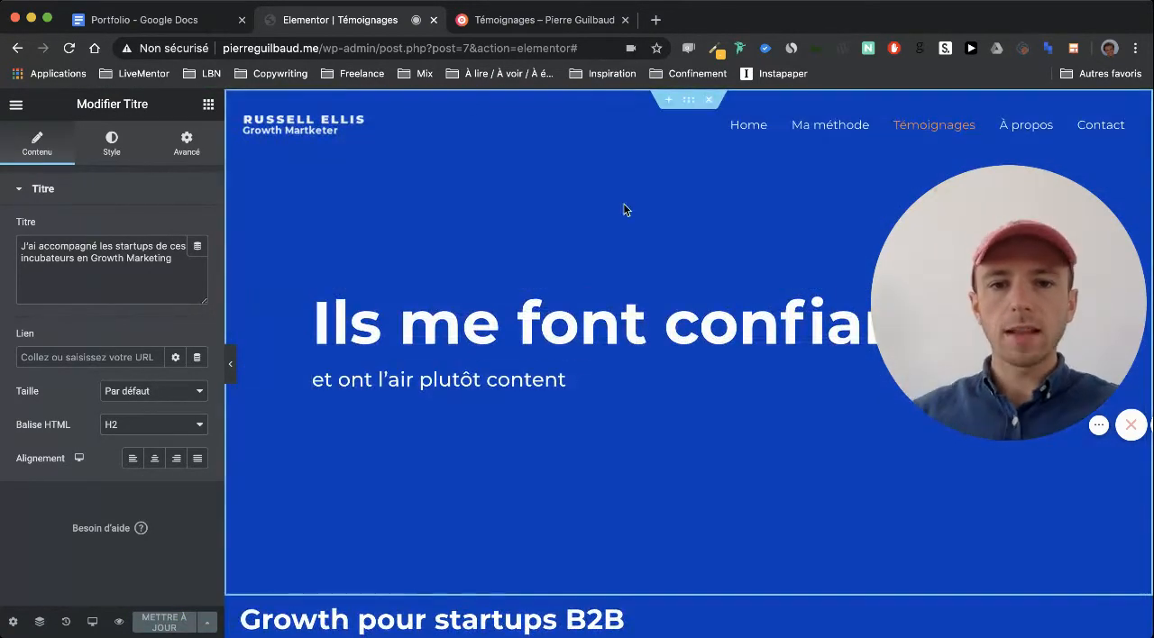
# Set the bottom padding of the "Ils me font confiance" hero section to 100 px
pyautogui.click(674, 102)
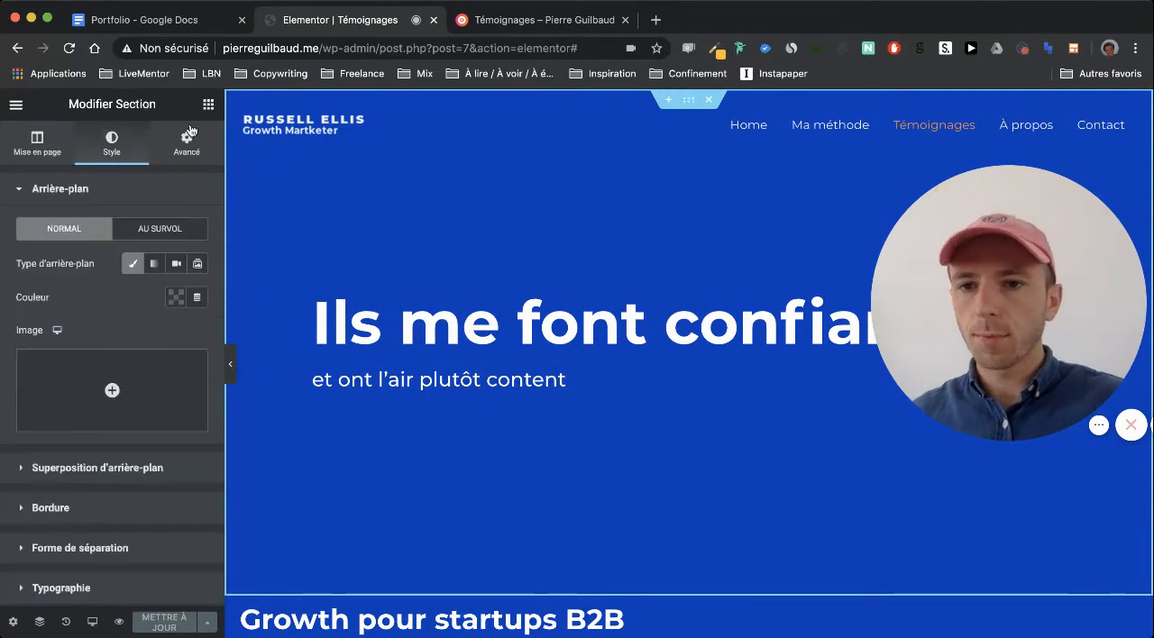
pyautogui.click(187, 145)
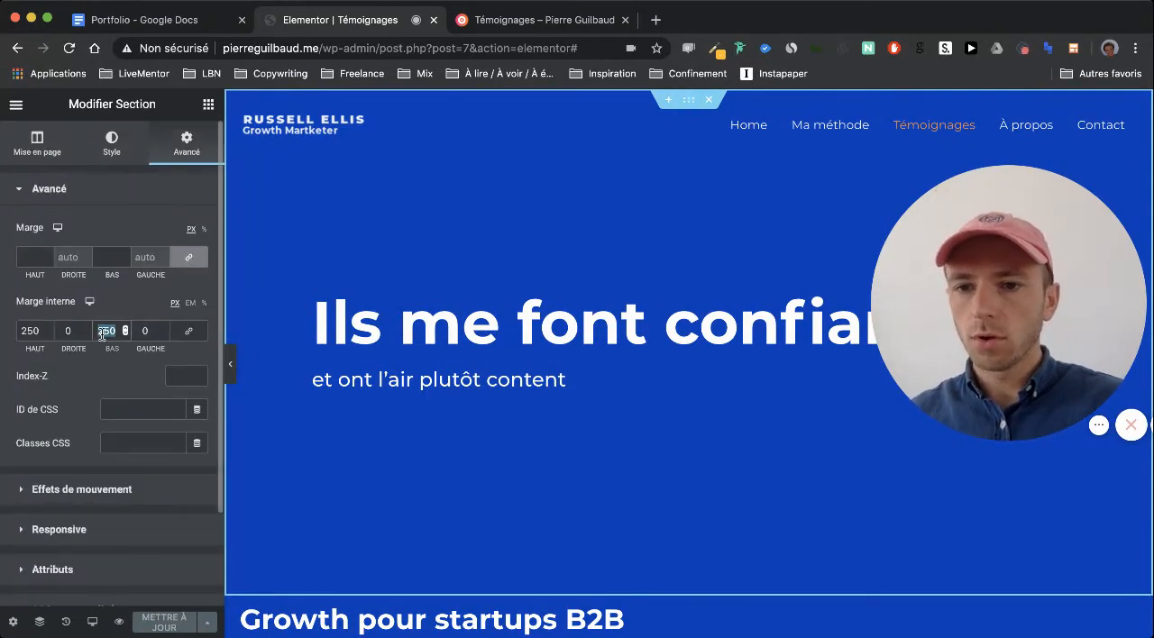
pyautogui.write('50')
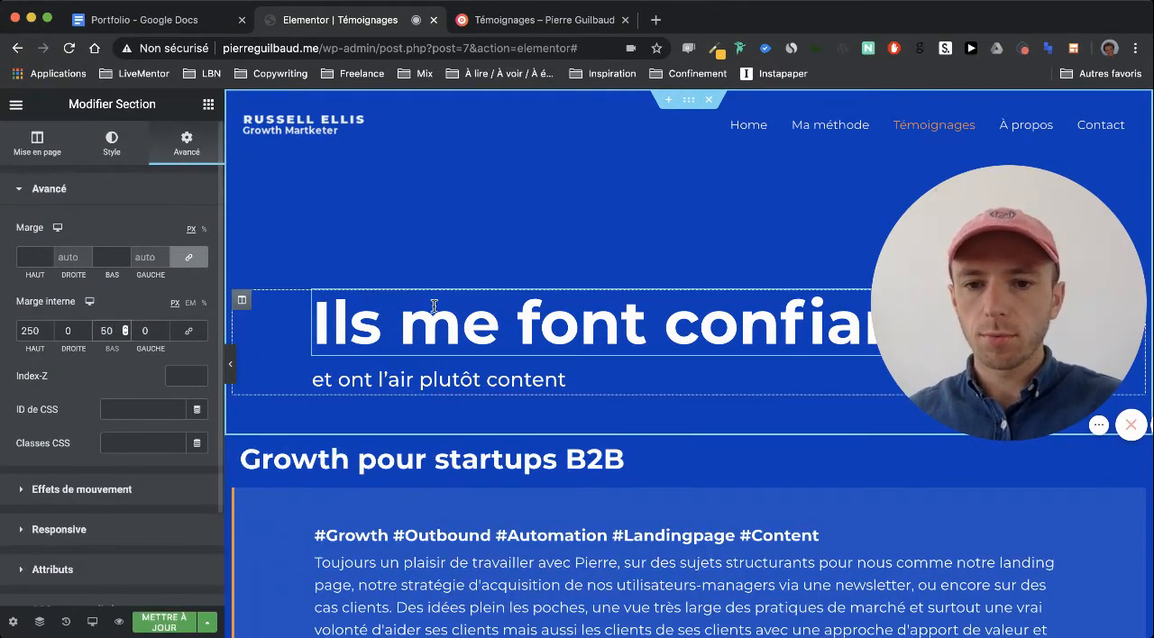
pyautogui.press('BackSpace')
pyautogui.press('BackSpace')
pyautogui.write('0')
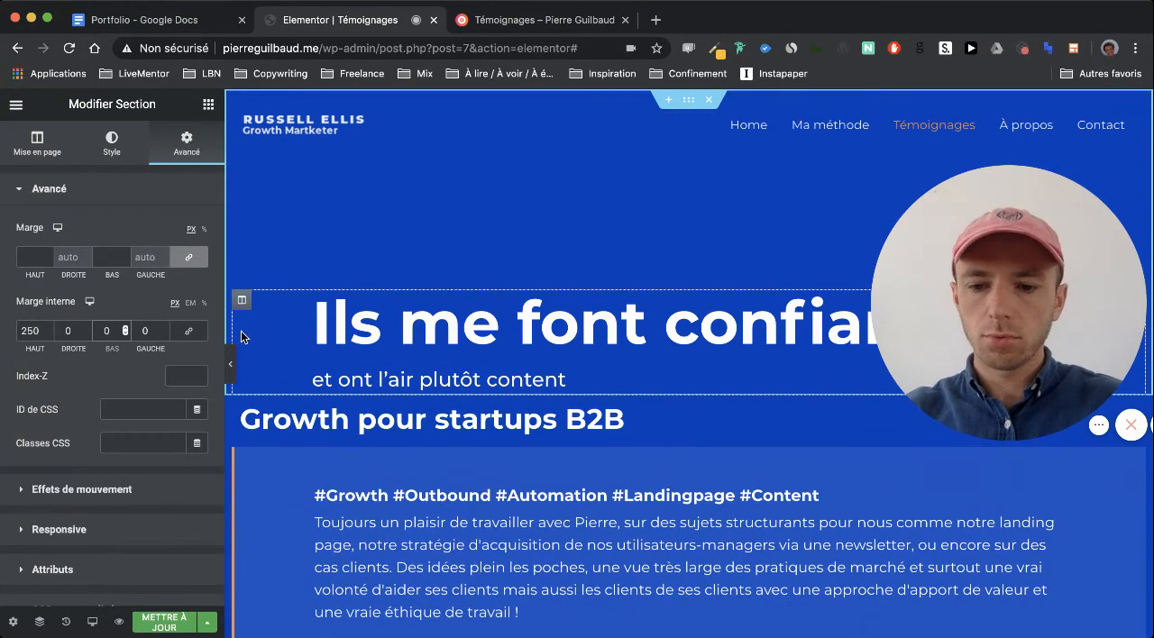
pyautogui.write('100')
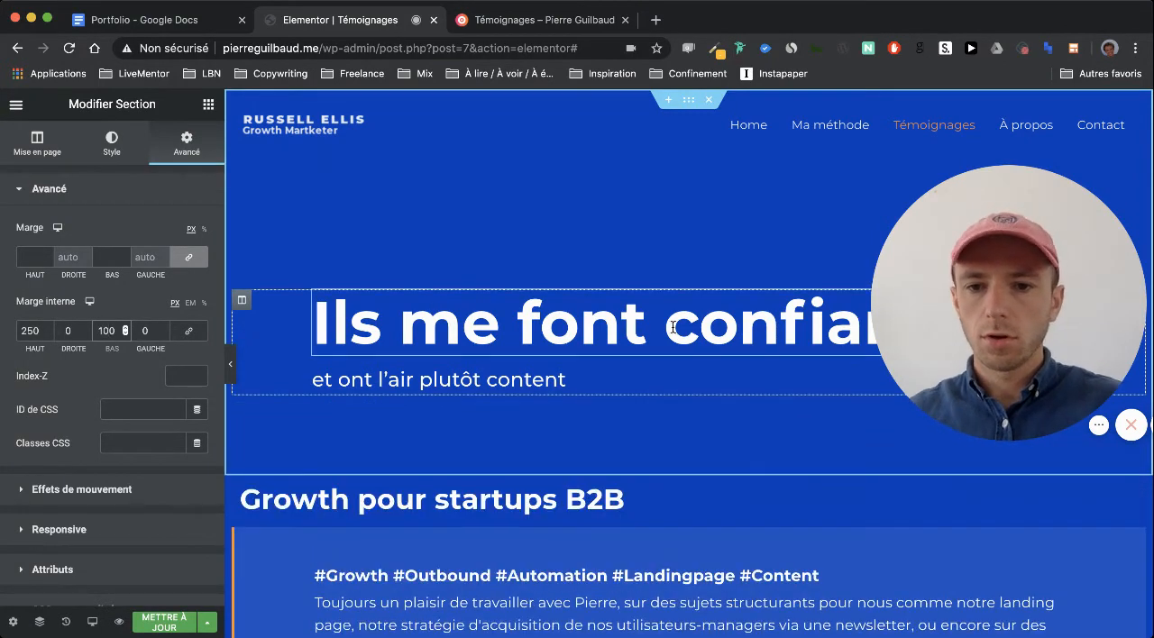
# Unlink the margins of the "Growth pour startups B2B" testimonial section and set its bottom margin to 50 px
pyautogui.scroll(-3, 673, 327)
pyautogui.scroll(-2, 673, 328)
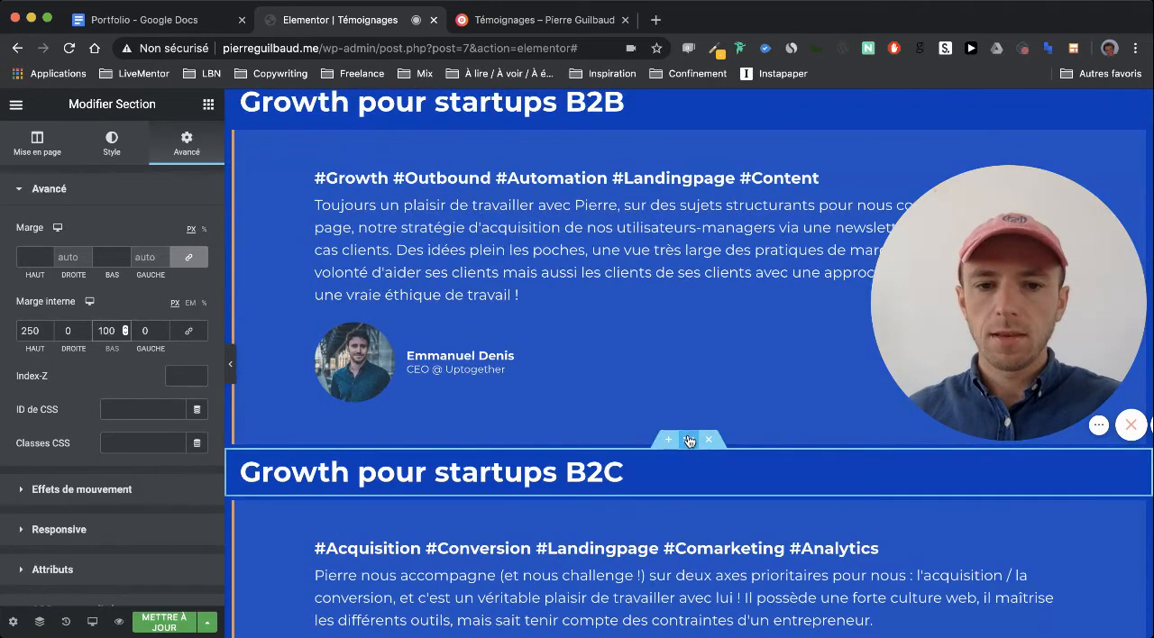
pyautogui.scroll(1, 687, 171)
pyautogui.click(687, 146)
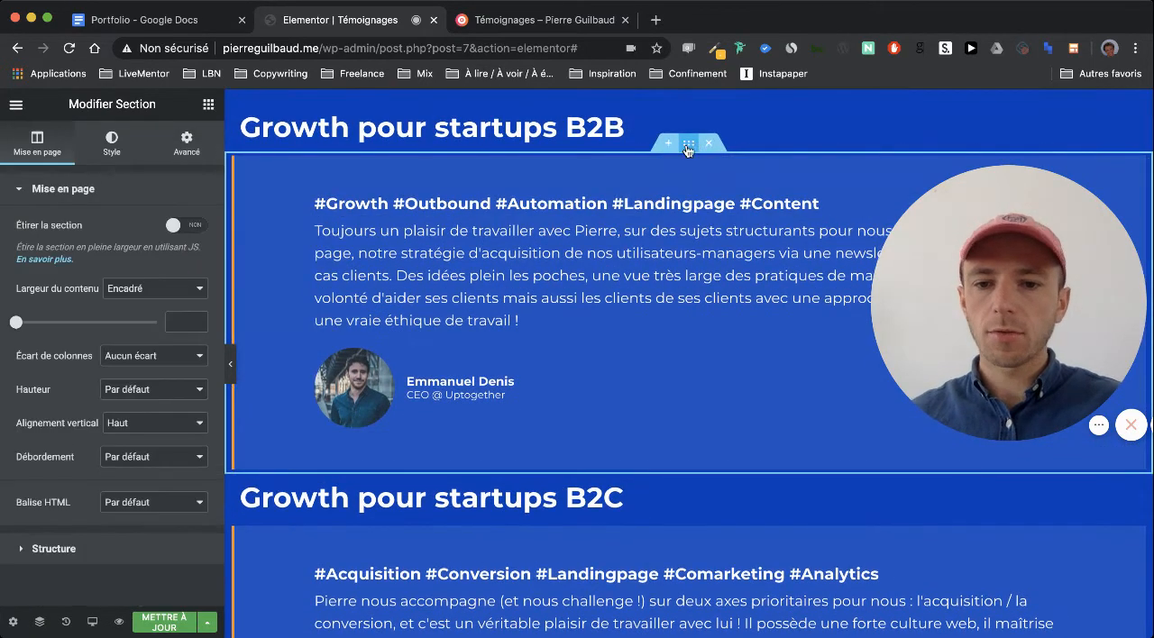
pyautogui.click(429, 295)
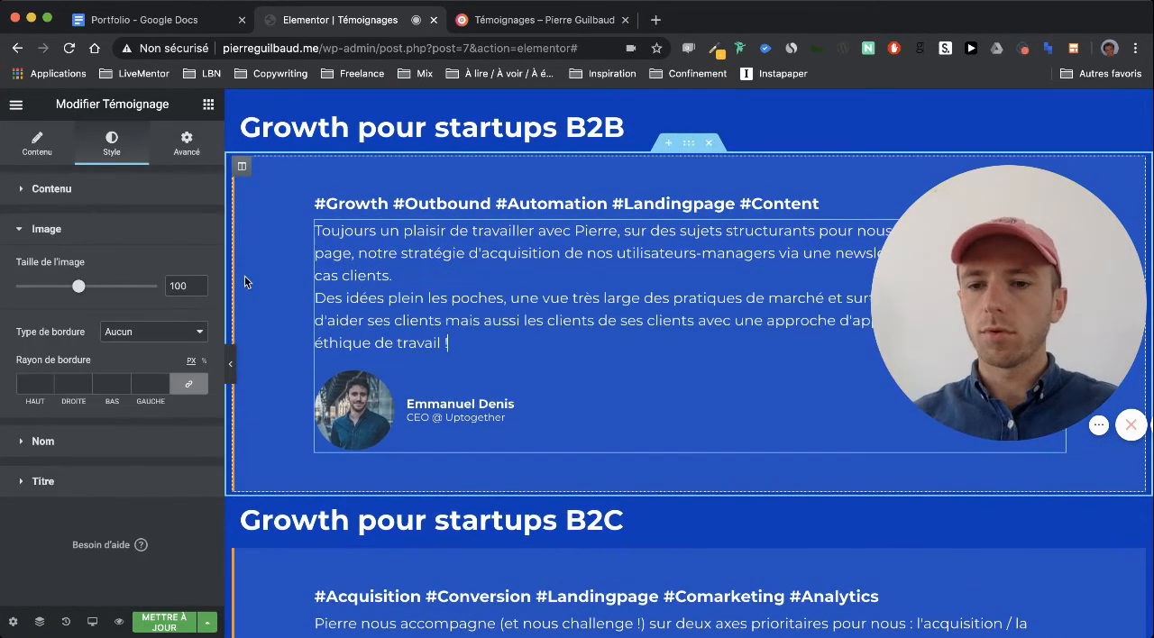
pyautogui.click(687, 146)
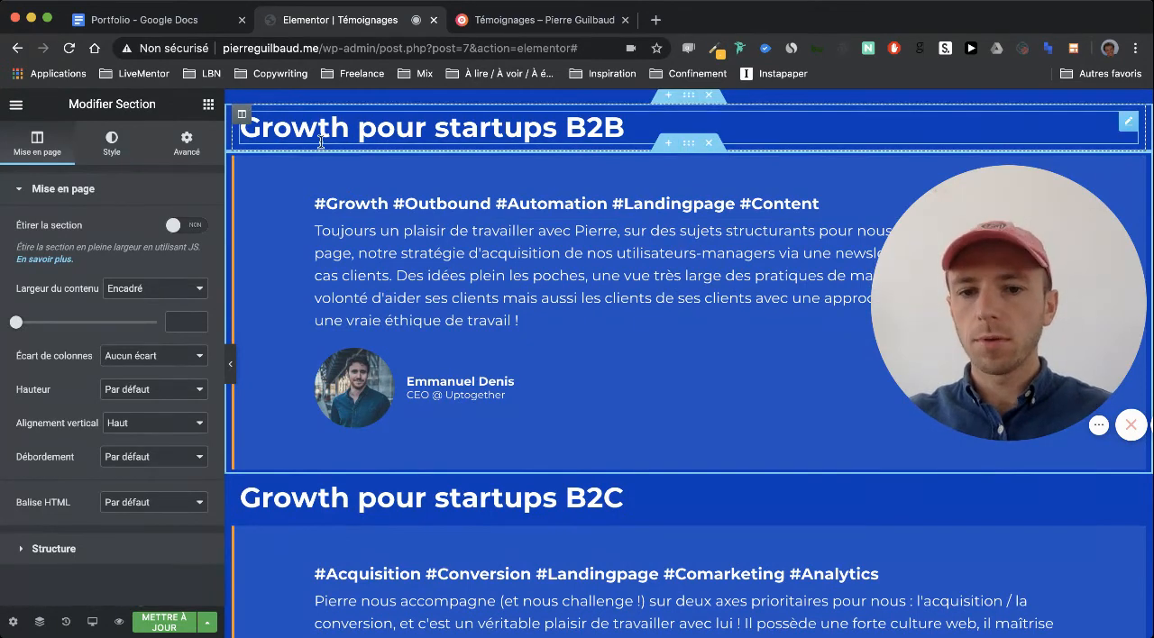
pyautogui.click(187, 149)
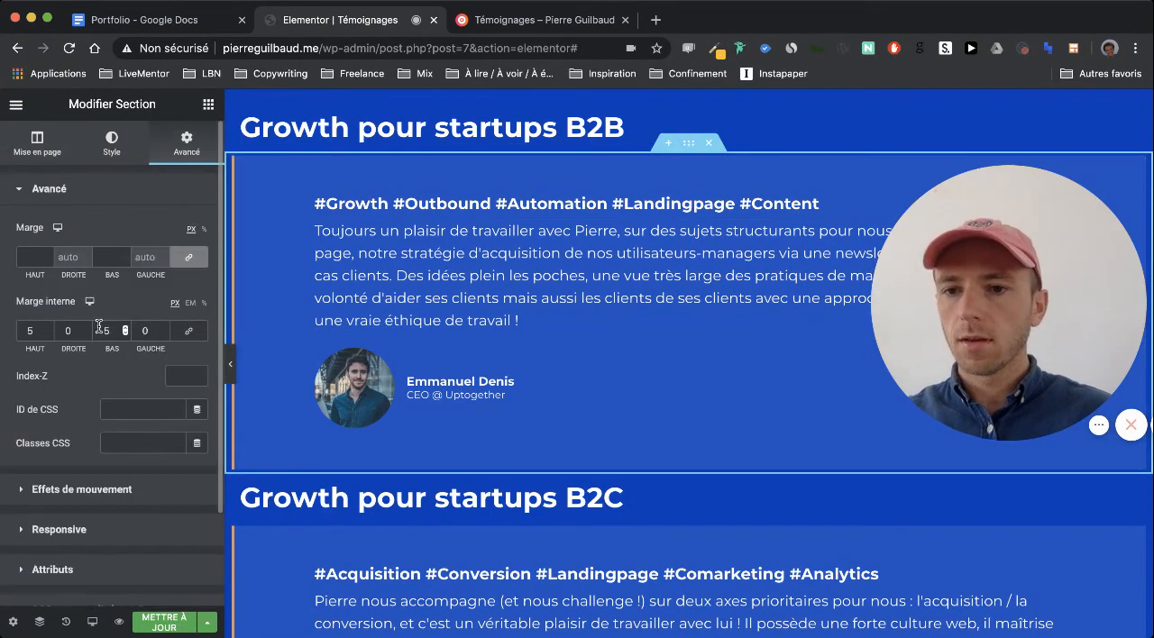
pyautogui.click(188, 257)
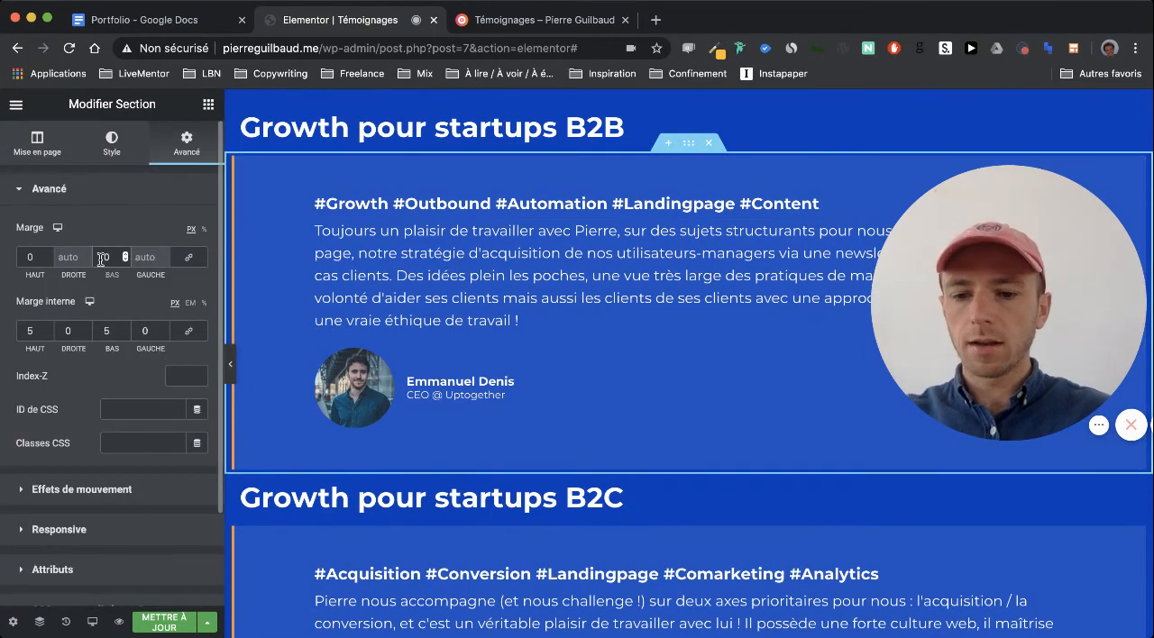
pyautogui.write('5')
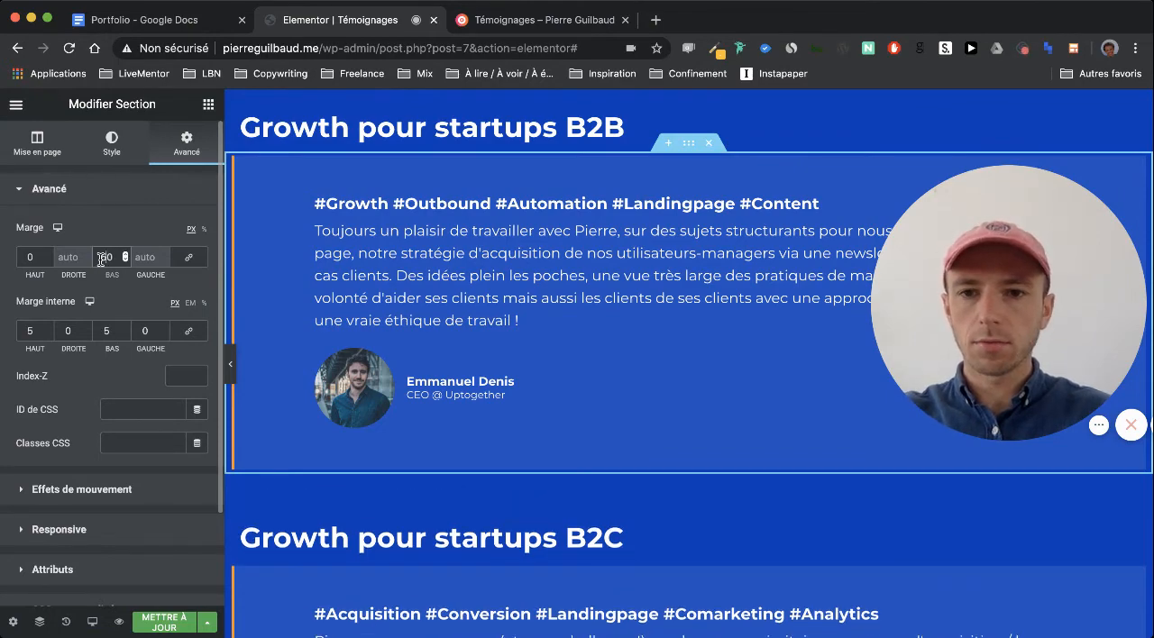
# Unlink the margins of the Stop Breathe & Think testimonial section and set its bottom margin to 50 px
pyautogui.scroll(2, 331, 291)
pyautogui.scroll(-3, 331, 292)
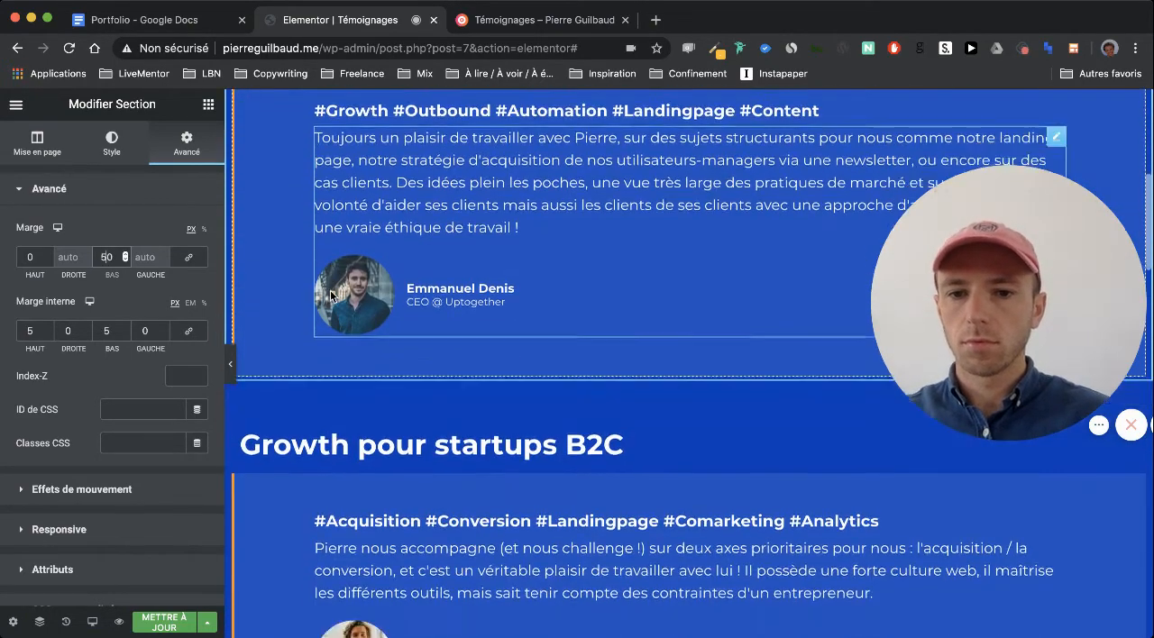
pyautogui.scroll(-10, 330, 291)
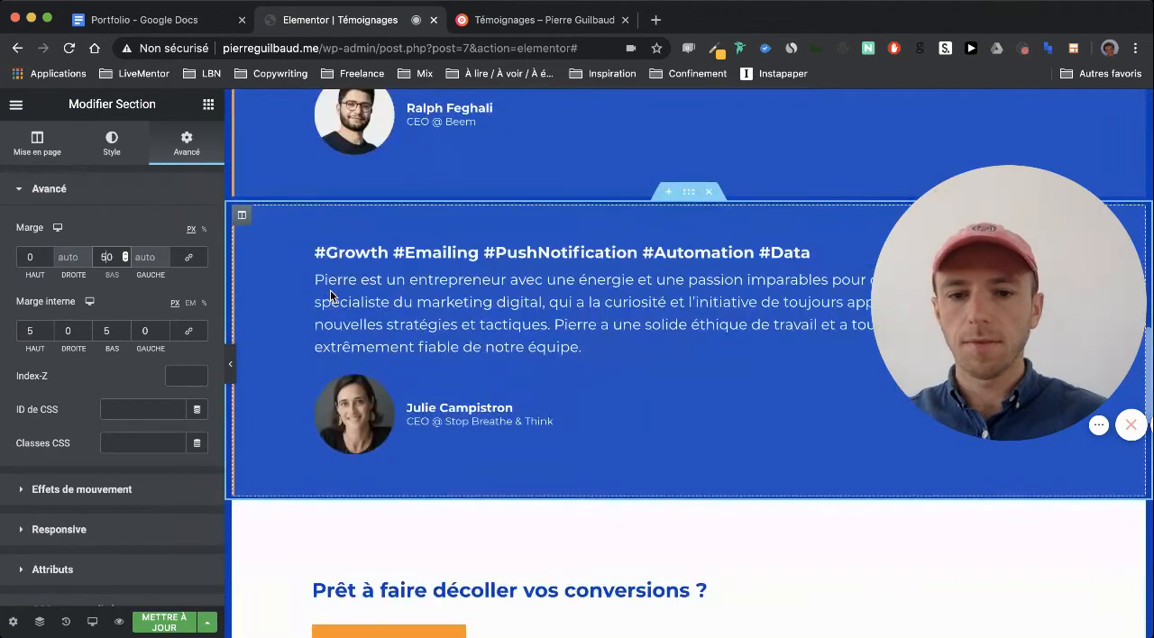
pyautogui.click(689, 192)
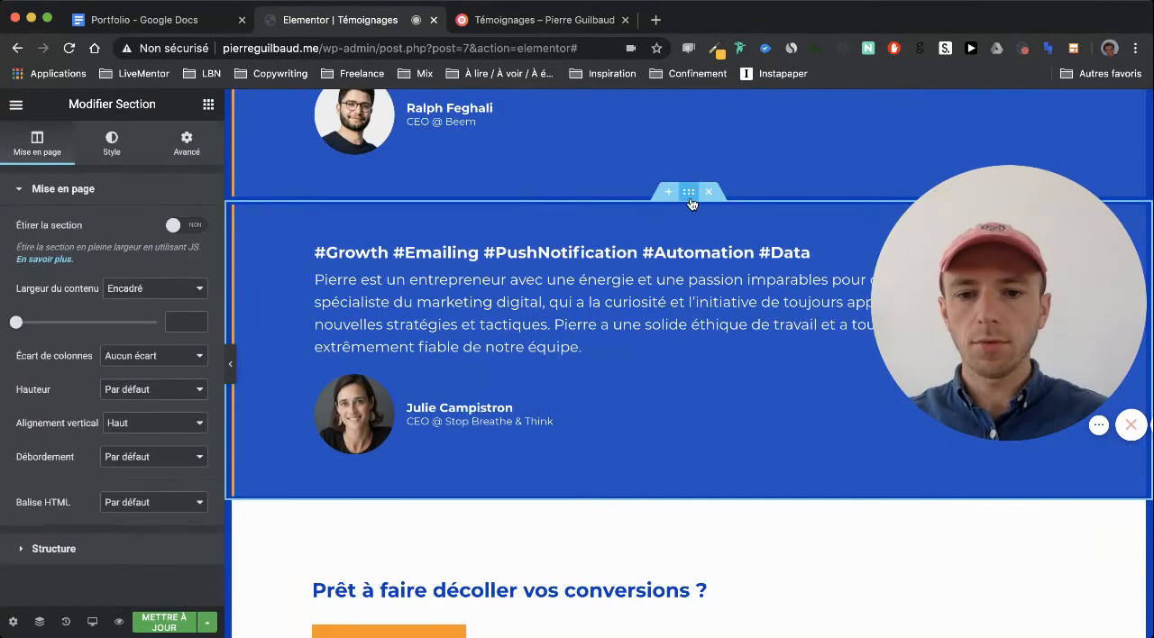
pyautogui.click(189, 154)
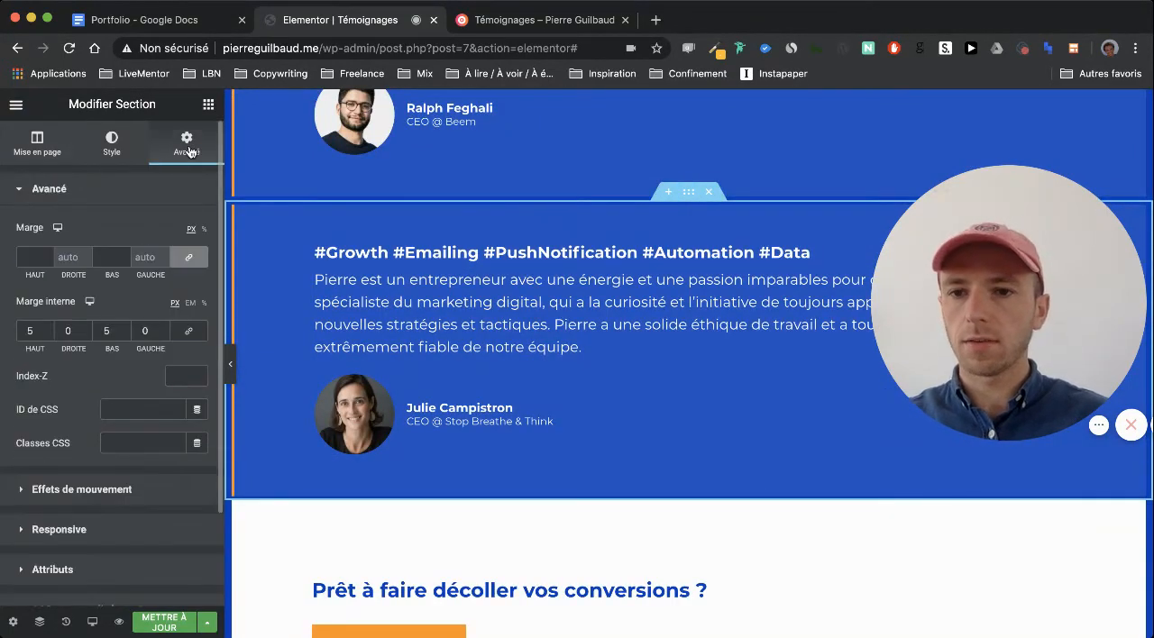
pyautogui.click(189, 261)
pyautogui.write('50')
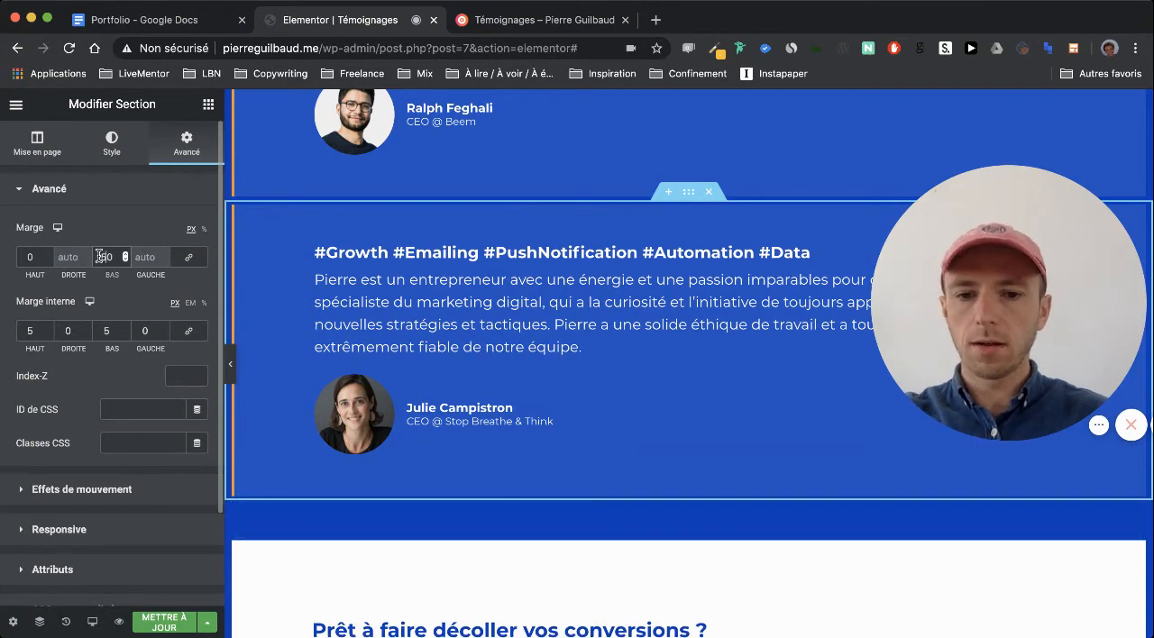
# Set the bottom margin of the "Prêt à faire décoller vos conversions ?" call-to-action section to 50 px
pyautogui.scroll(-4, 417, 362)
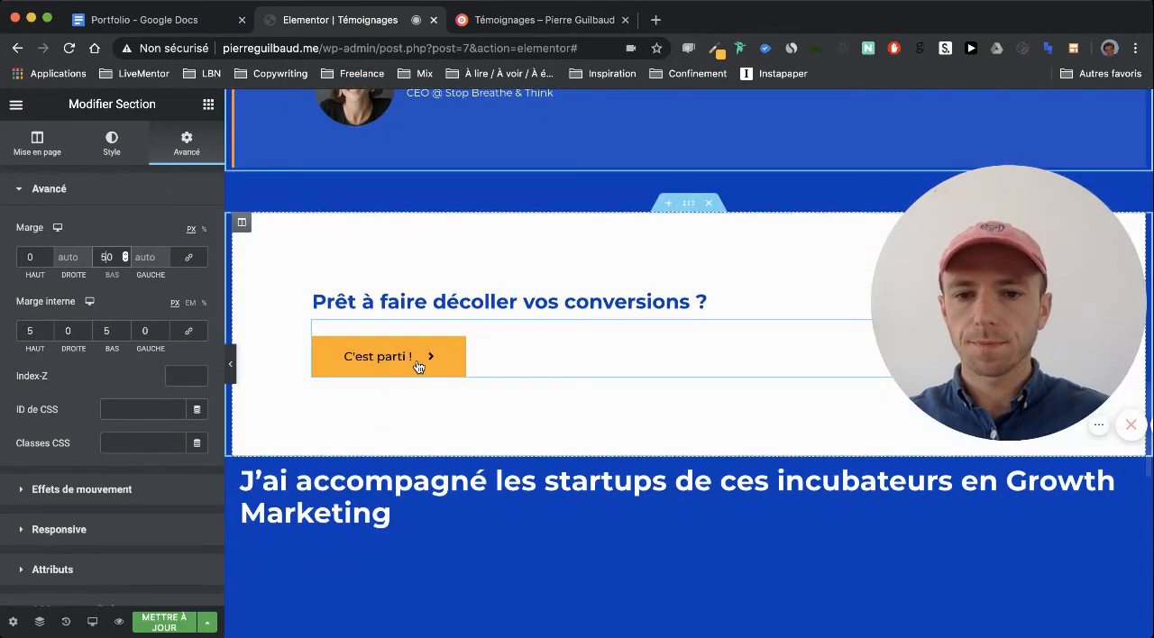
pyautogui.click(686, 208)
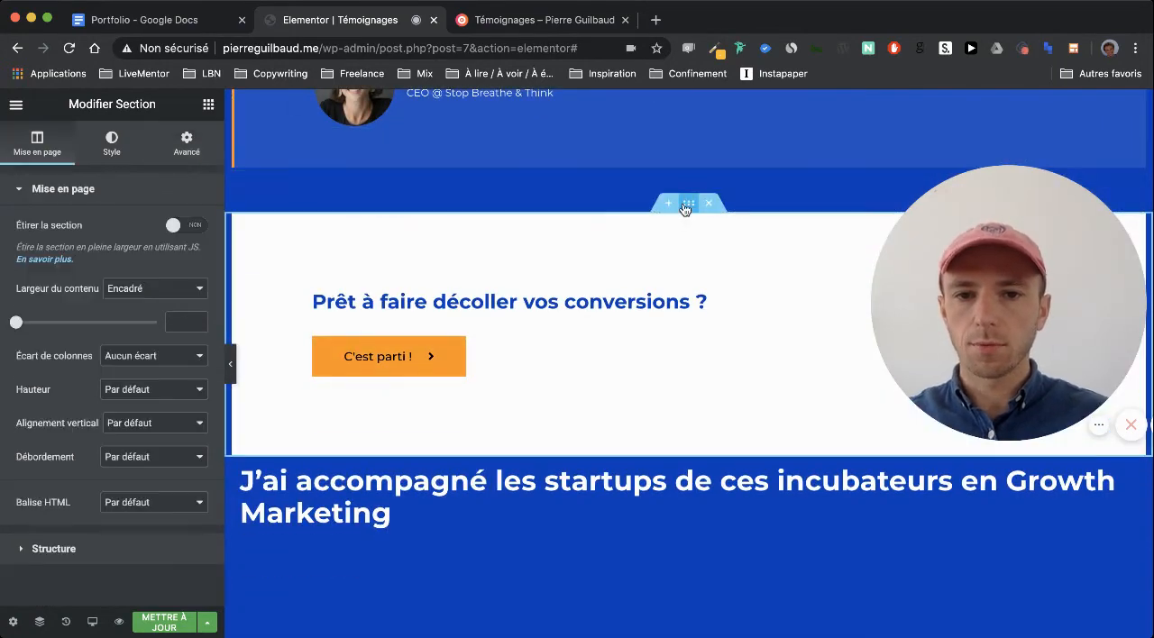
pyautogui.click(186, 142)
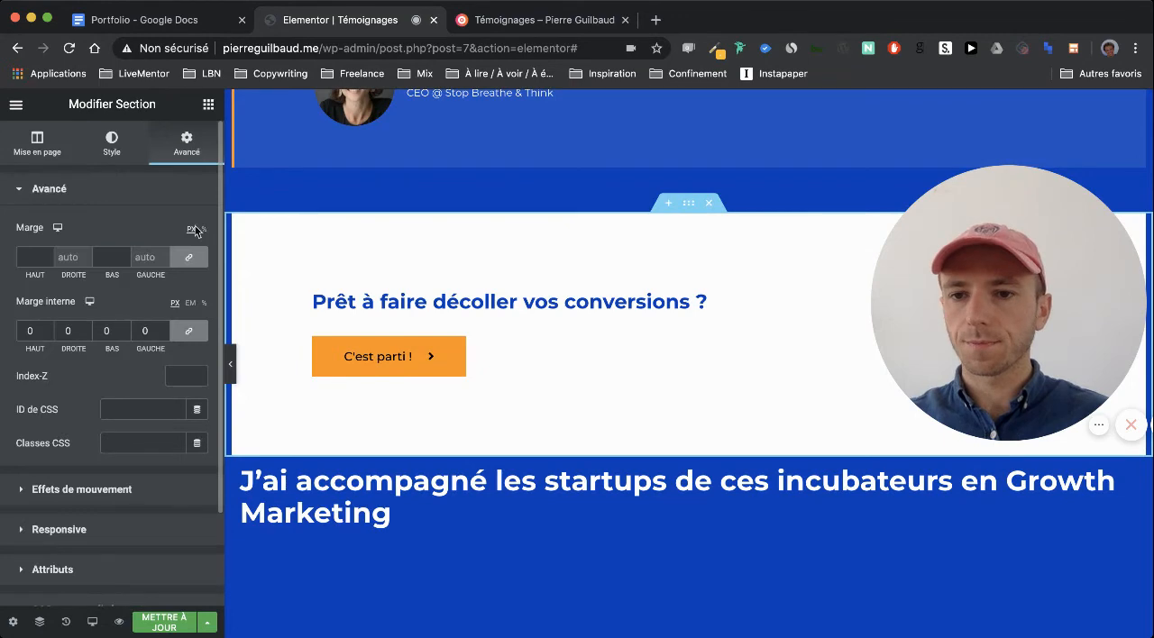
pyautogui.click(102, 257)
pyautogui.write('5')
# Set the incubator logos section's top padding to 0 and its bottom padding to 20 px
pyautogui.scroll(-4, 502, 293)
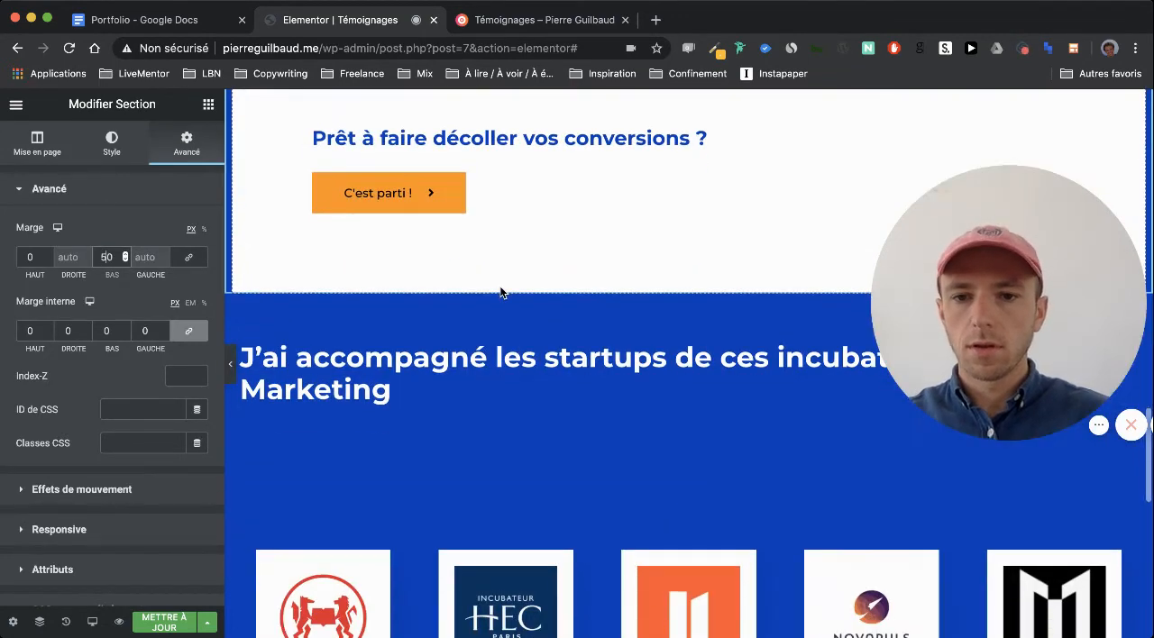
pyautogui.scroll(-5, 500, 291)
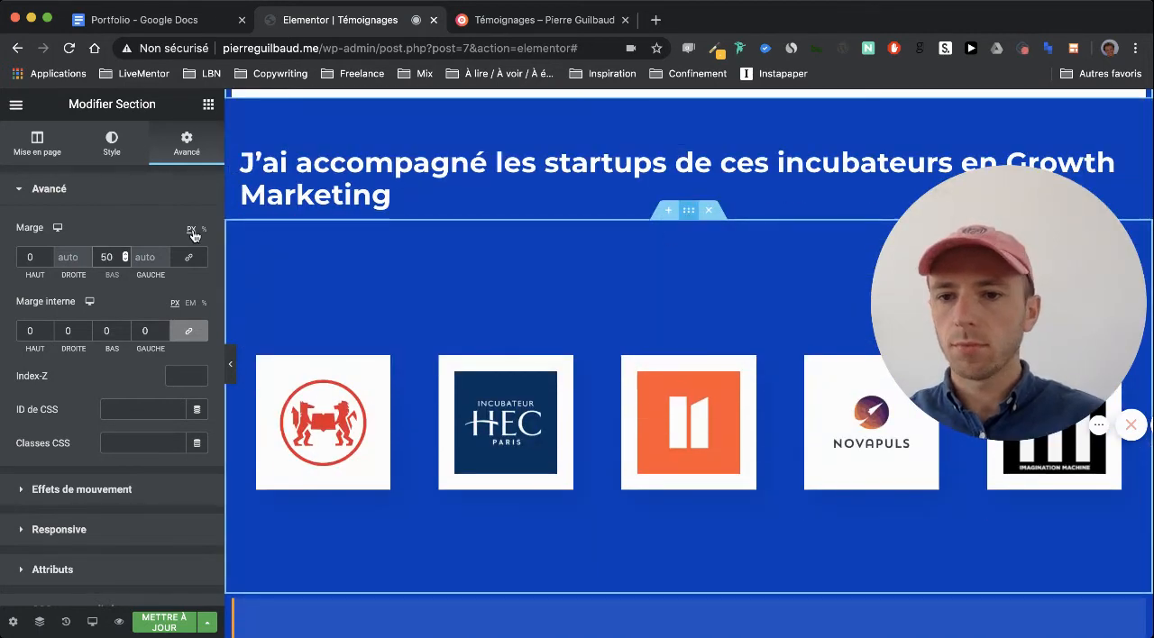
pyautogui.click(400, 200)
pyautogui.click(183, 147)
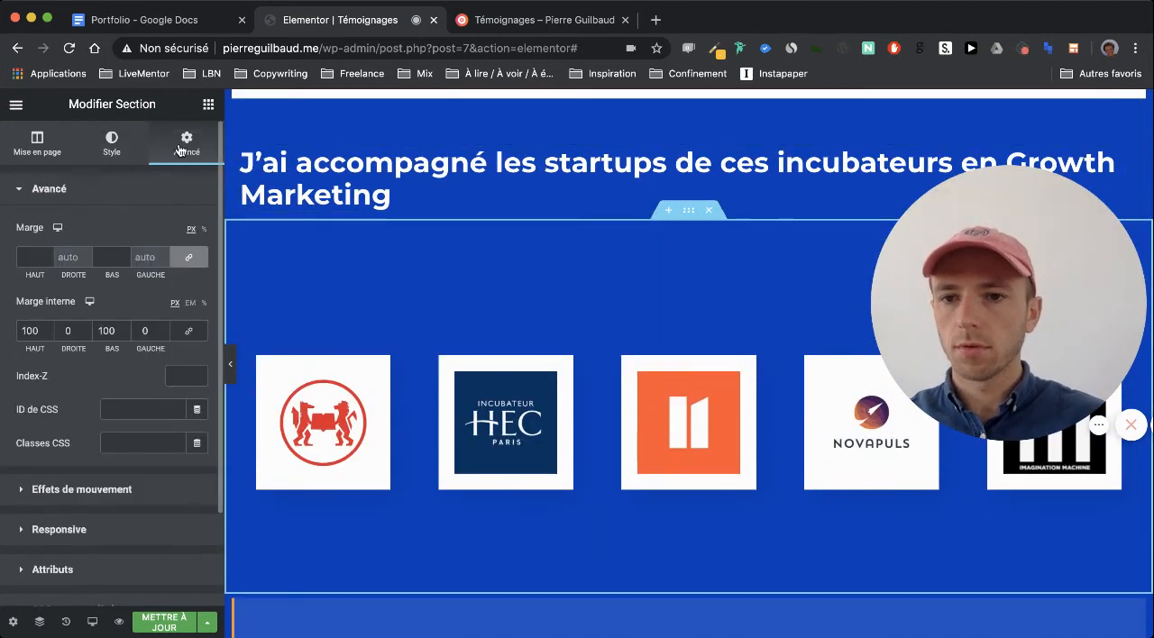
pyautogui.doubleClick(31, 330)
pyautogui.write('0')
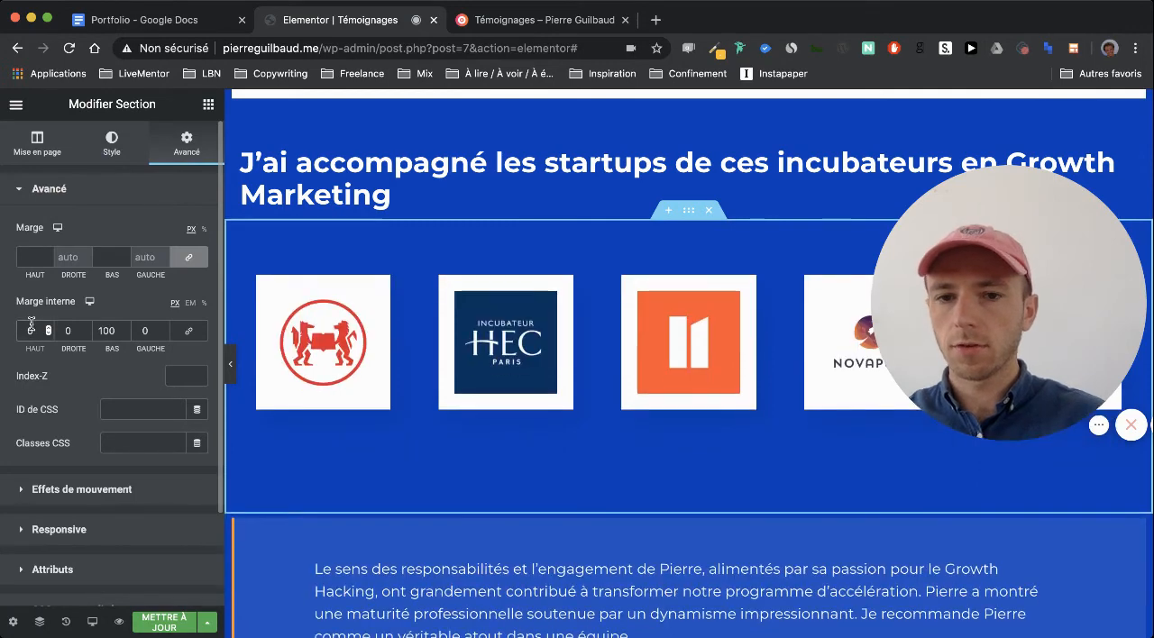
pyautogui.doubleClick(106, 331)
pyautogui.write('0')
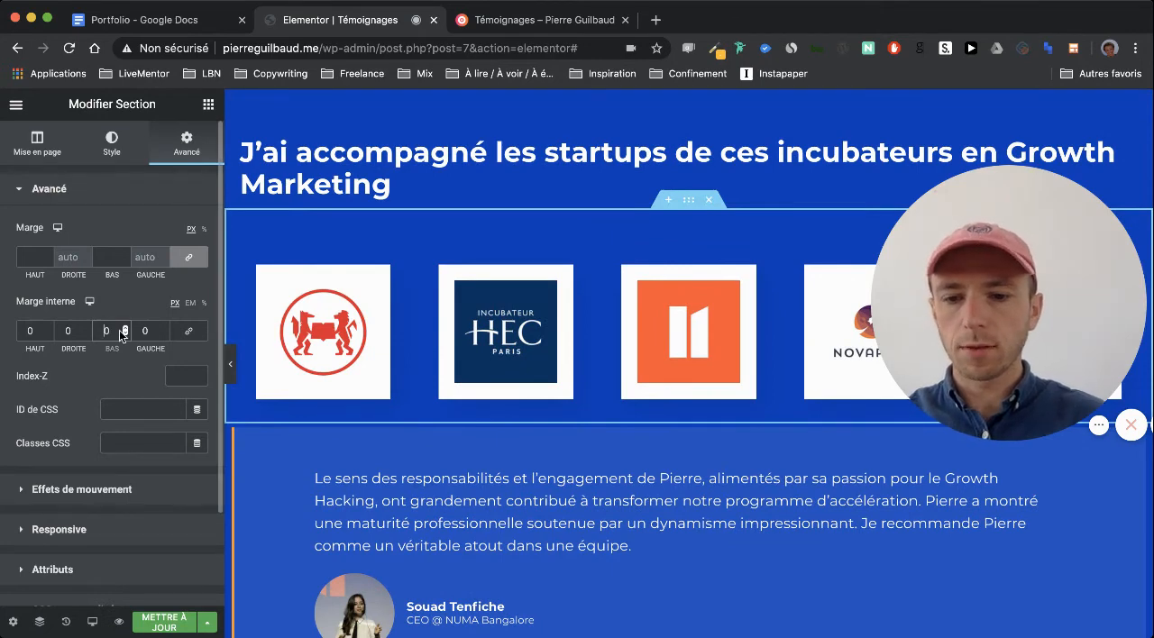
pyautogui.write('20')
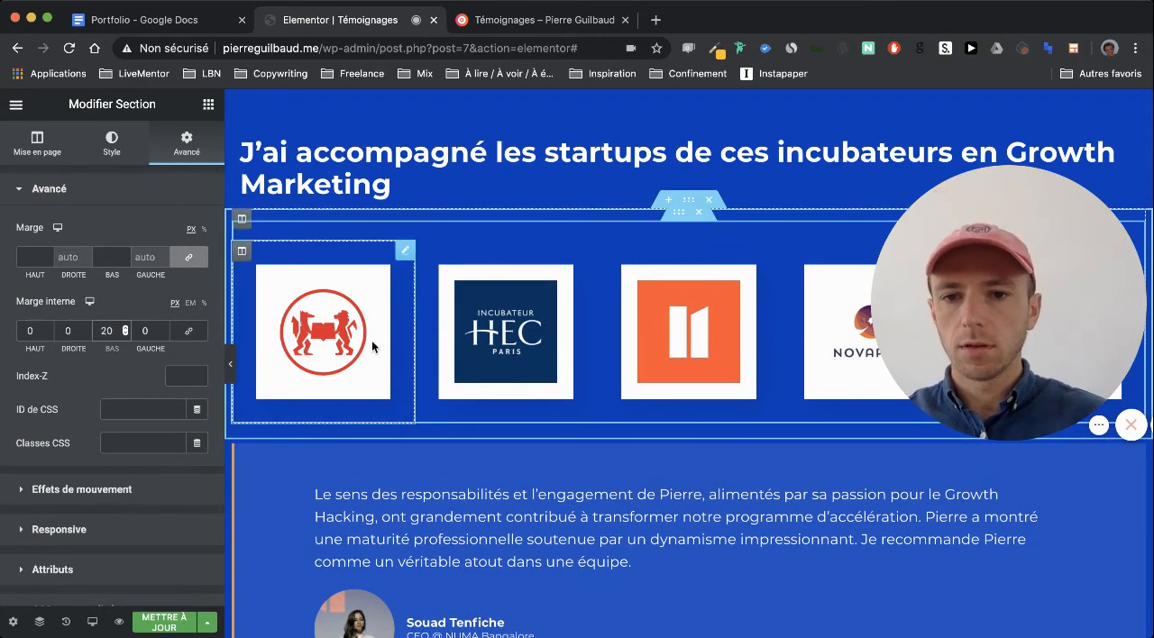
# Set the bottom padding of the NUMA Bangalore testimonial section to 50 px and update the page
pyautogui.scroll(-5, 387, 496)
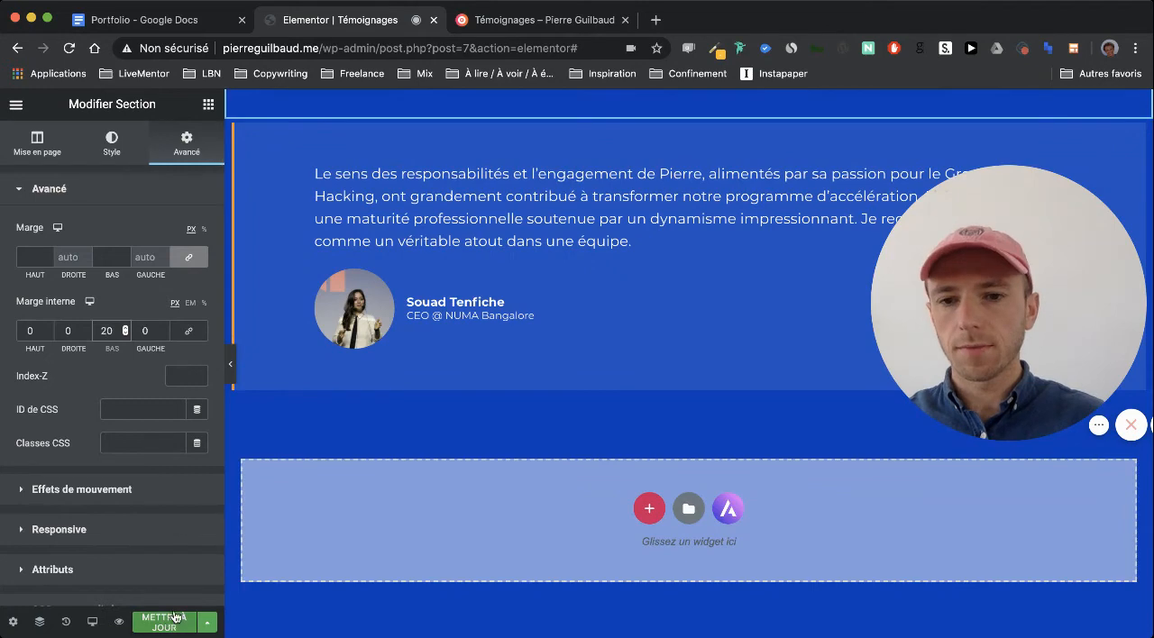
pyautogui.scroll(2, 469, 366)
pyautogui.click(689, 220)
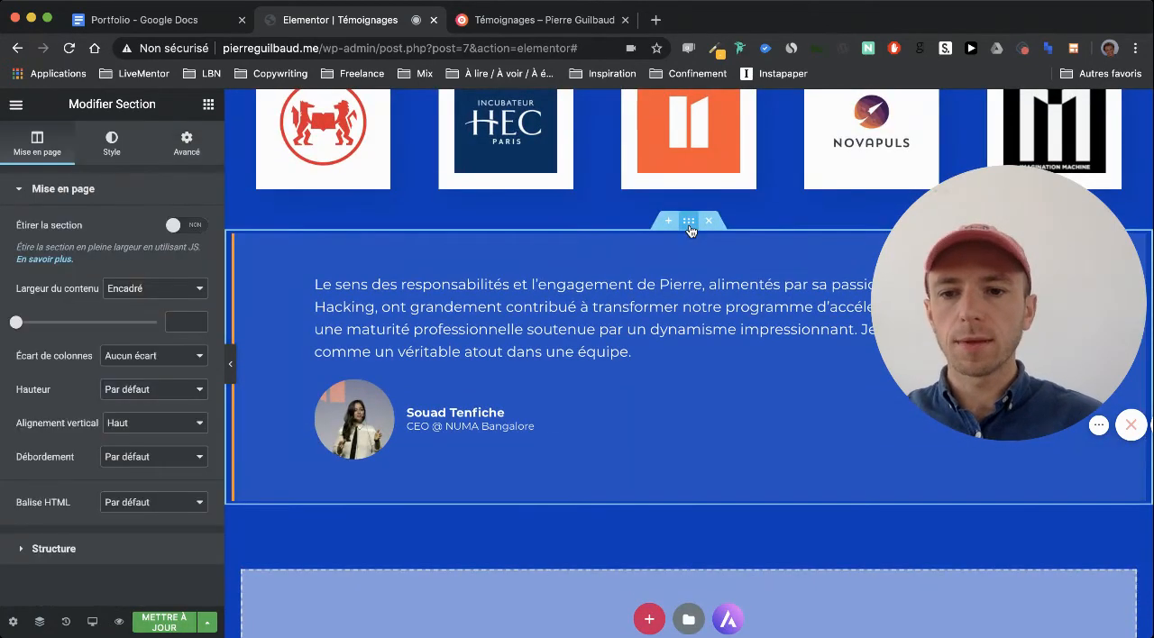
pyautogui.click(183, 146)
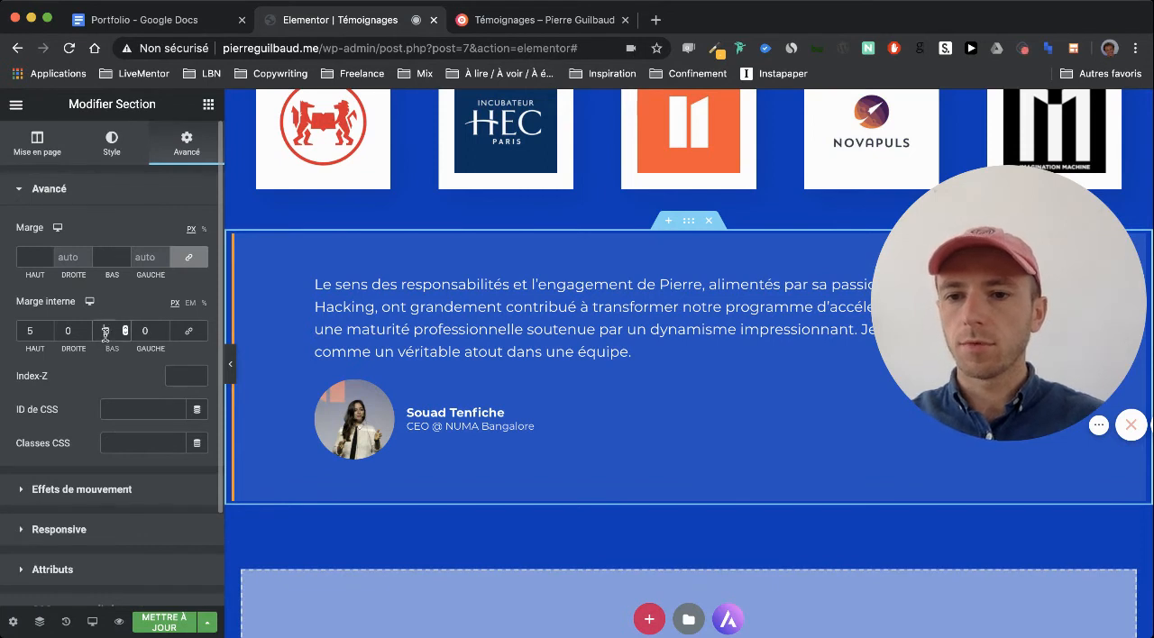
pyautogui.write('0')
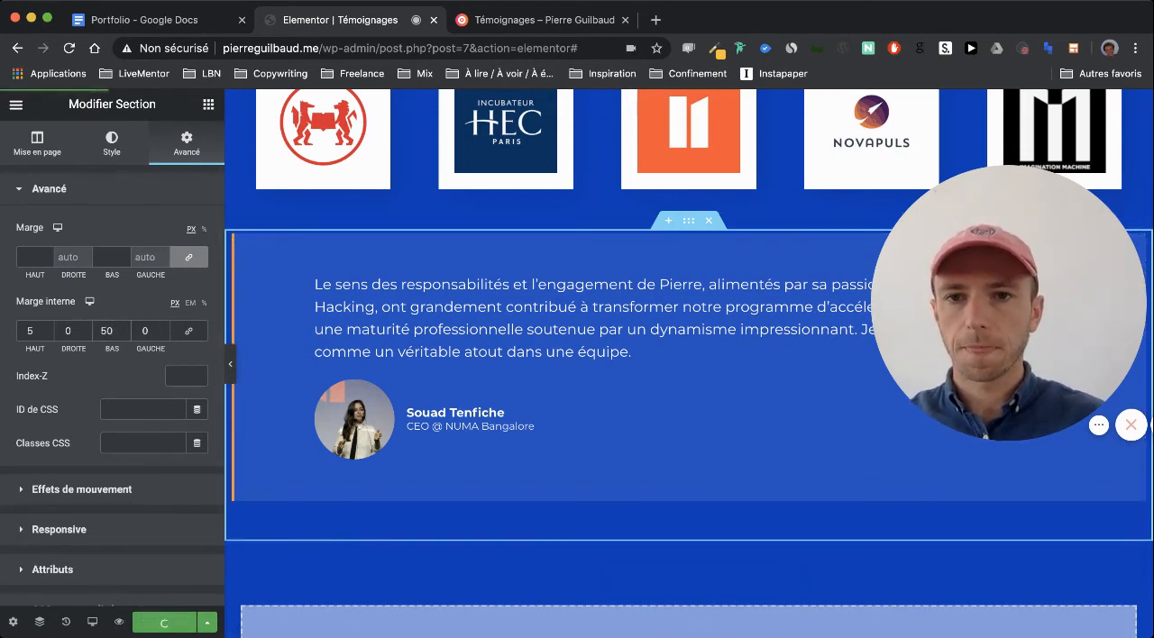
# Reload the published Témoignages page and check the spacing below the hero section
pyautogui.click(520, 22)
pyautogui.press('super+r')
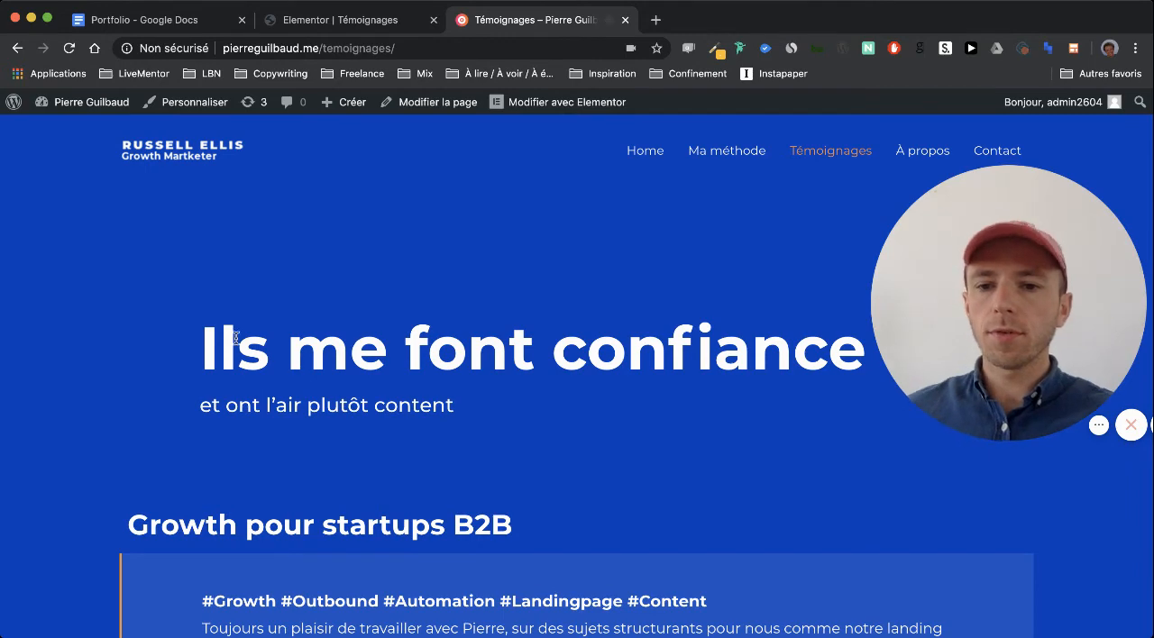
pyautogui.scroll(-5, 165, 370)
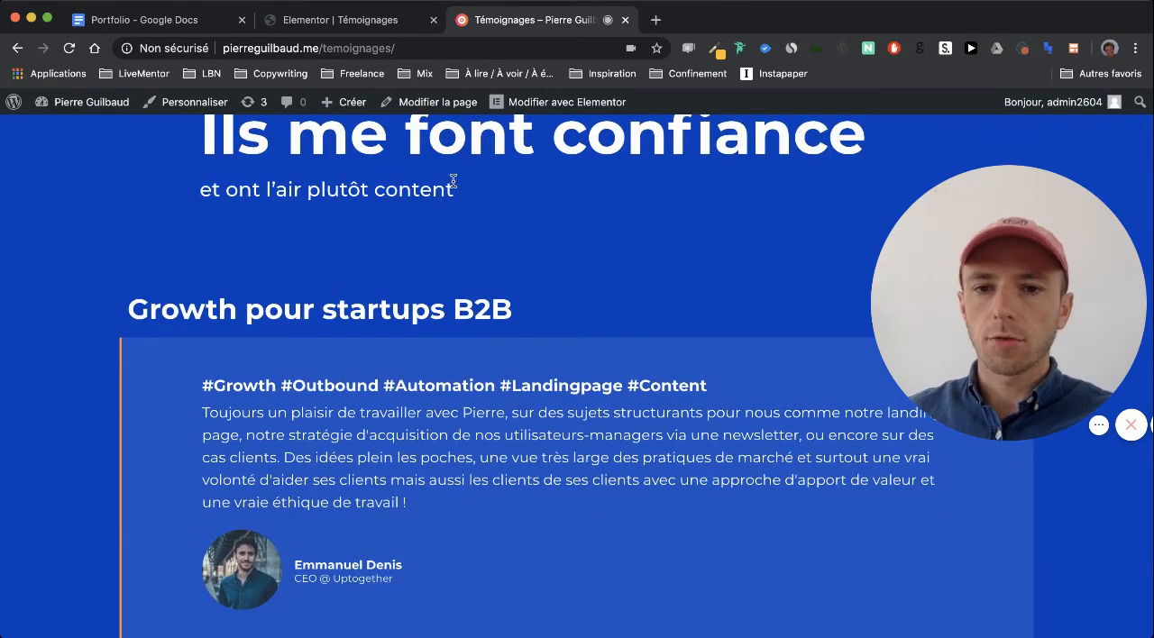
# Add an empty line below the hero subtitle "et ont l'air plutôt content" in the Elementor editor and update the page
pyautogui.click(350, 19)
pyautogui.scroll(-10, 339, 304)
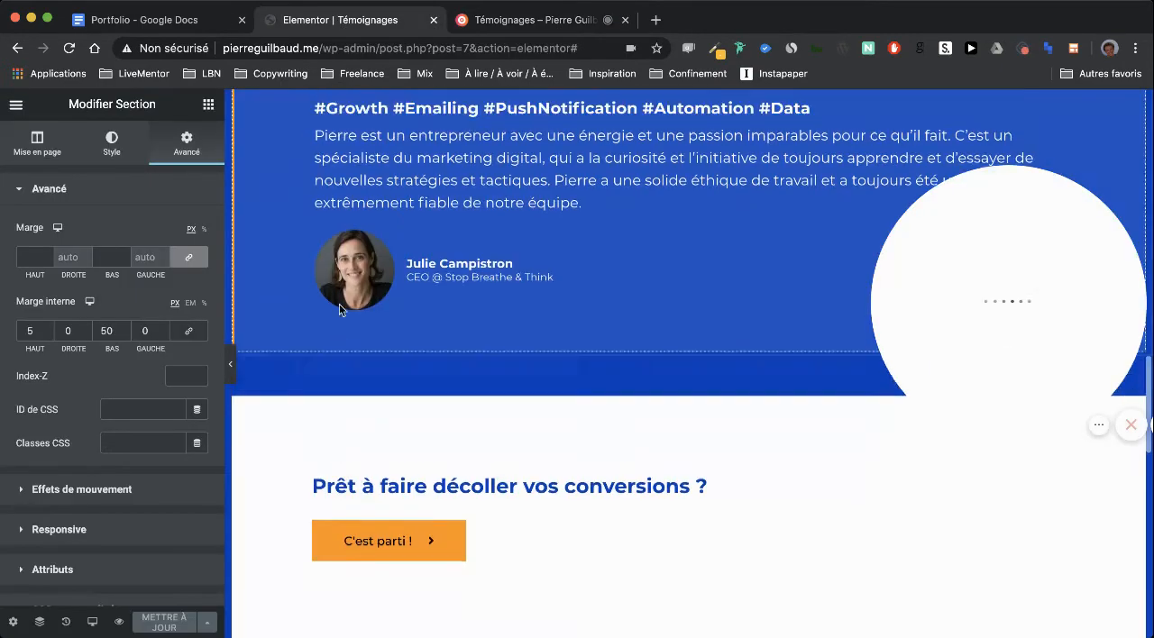
pyautogui.scroll(5, 339, 306)
pyautogui.scroll(6, 339, 310)
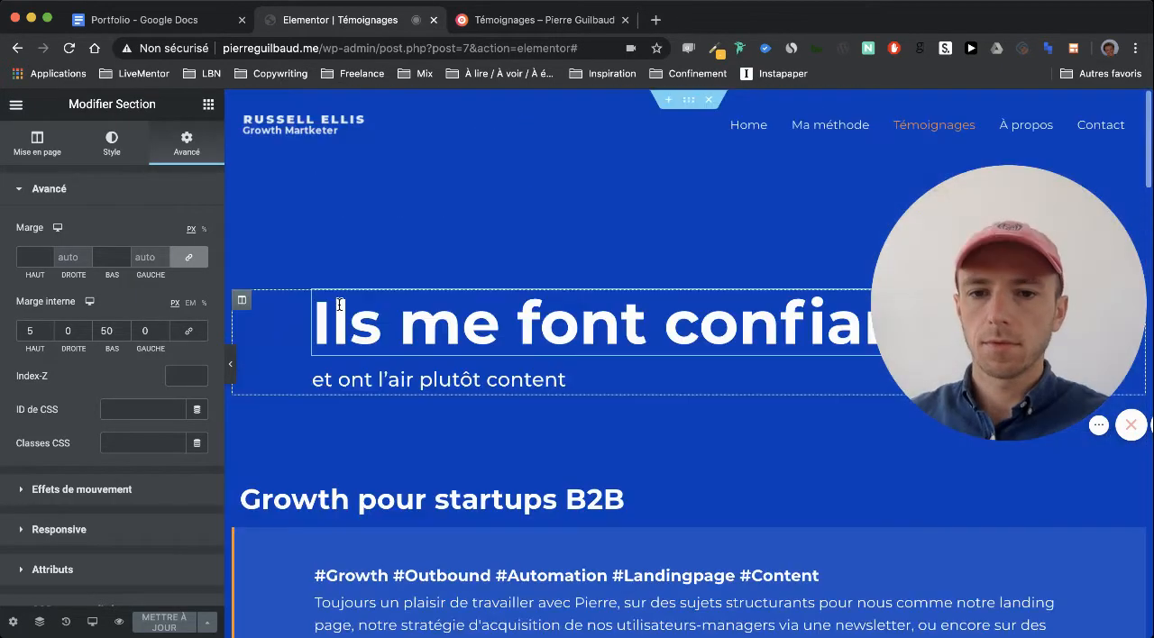
pyautogui.click(569, 379)
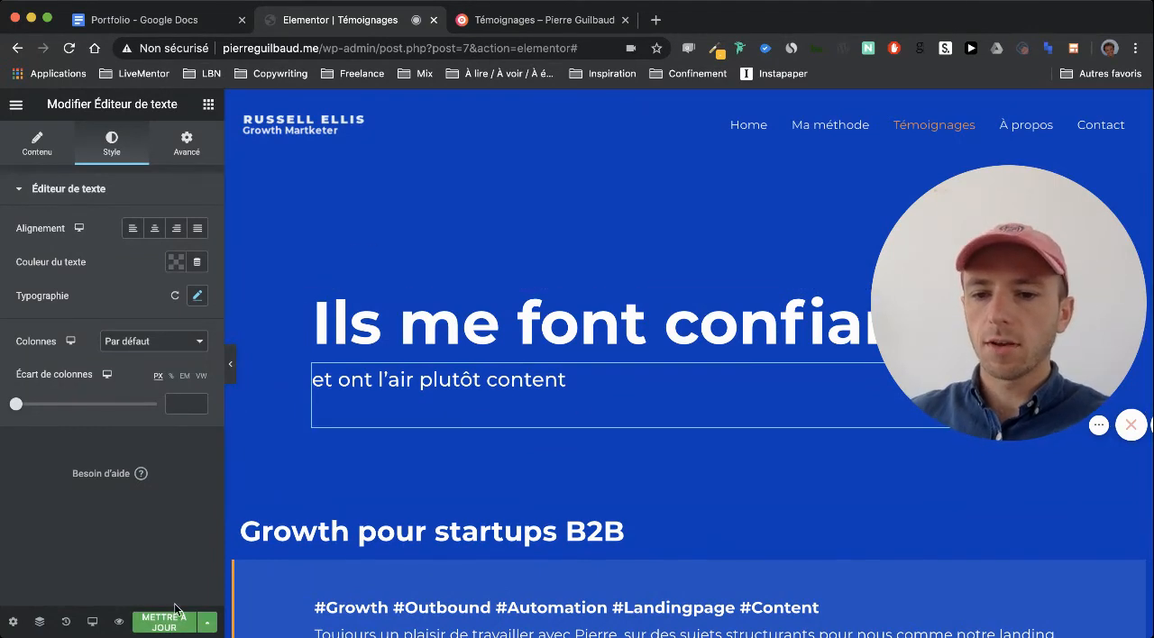
pyautogui.click(169, 624)
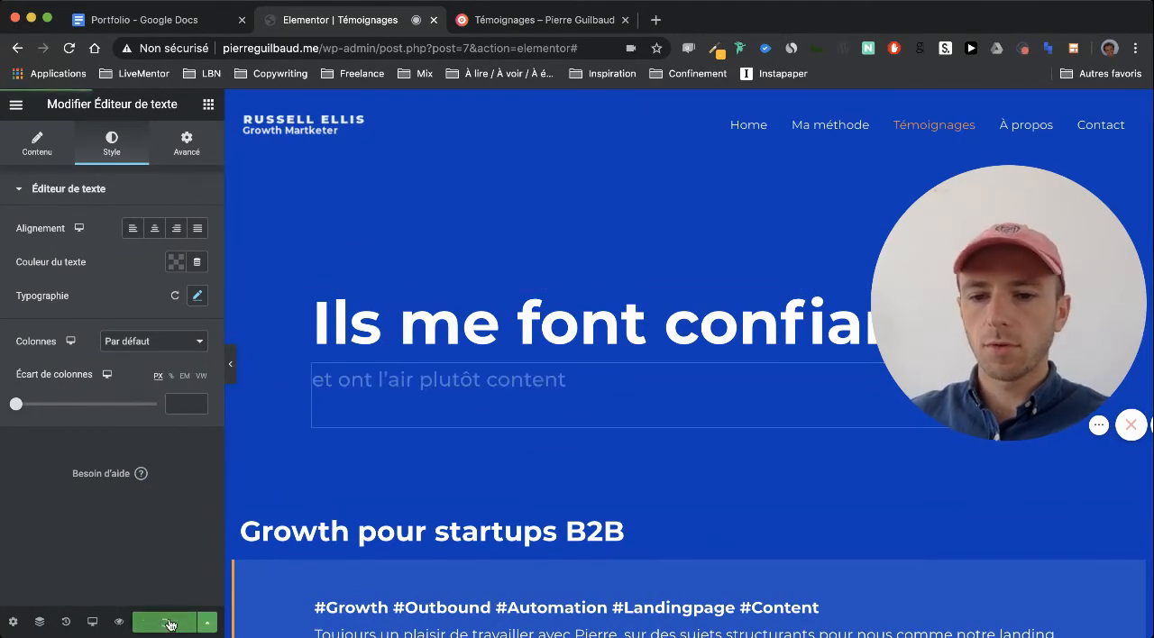
# Review the section spacing on the published Témoignages page, from the hero through the testimonials and call-to-action down to the footer
pyautogui.click(498, 23)
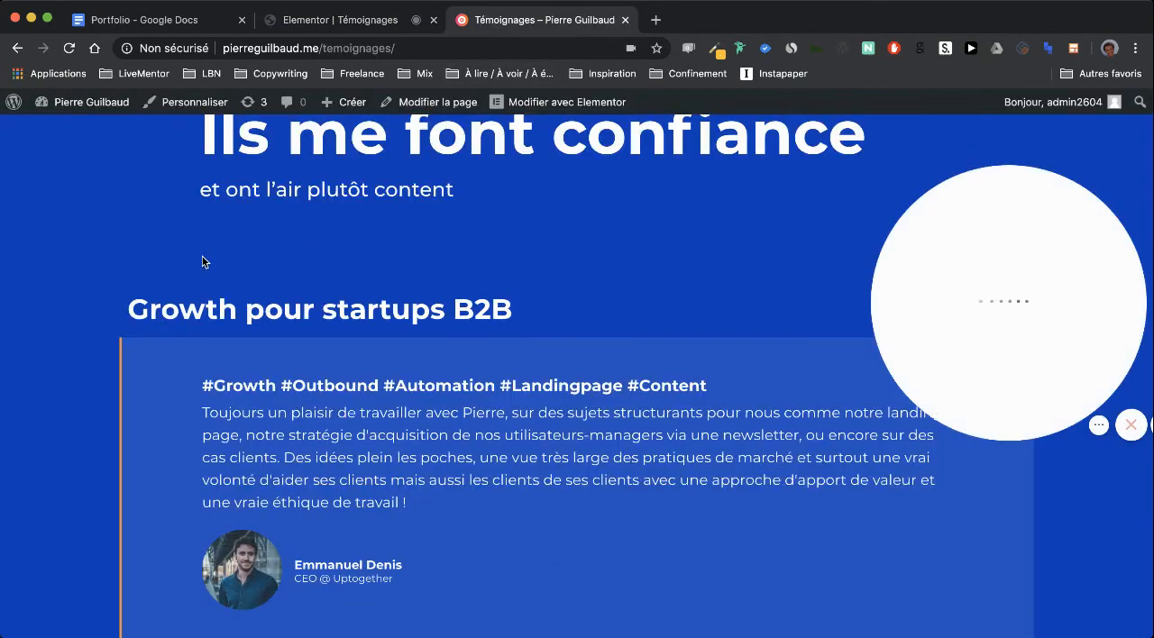
pyautogui.scroll(-3, 202, 263)
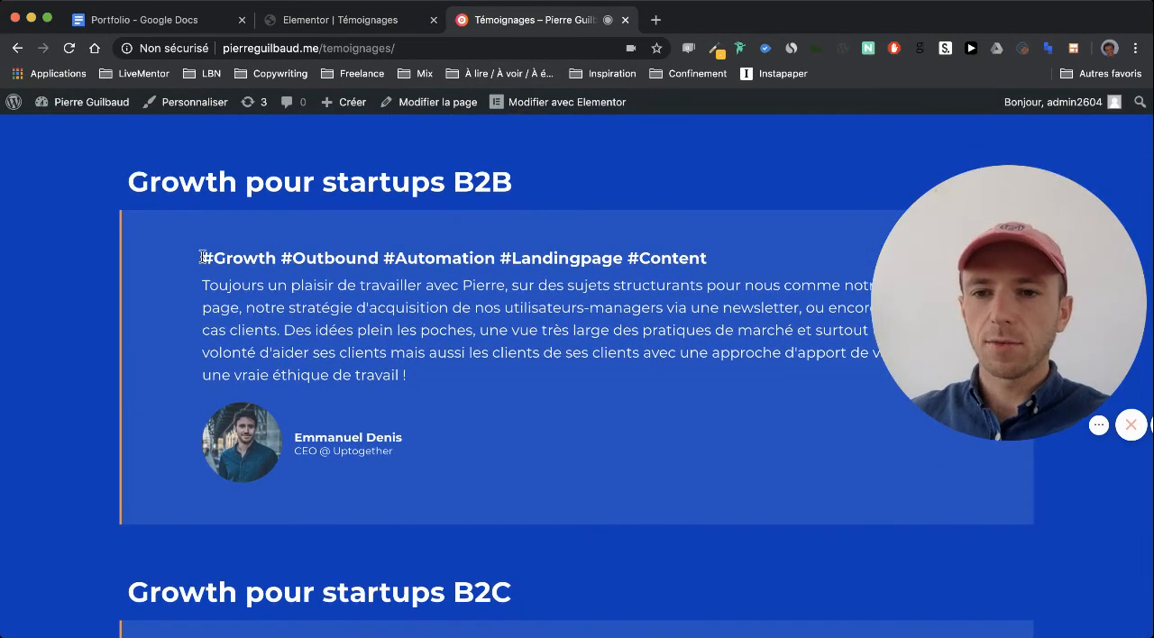
pyautogui.scroll(3, 161, 187)
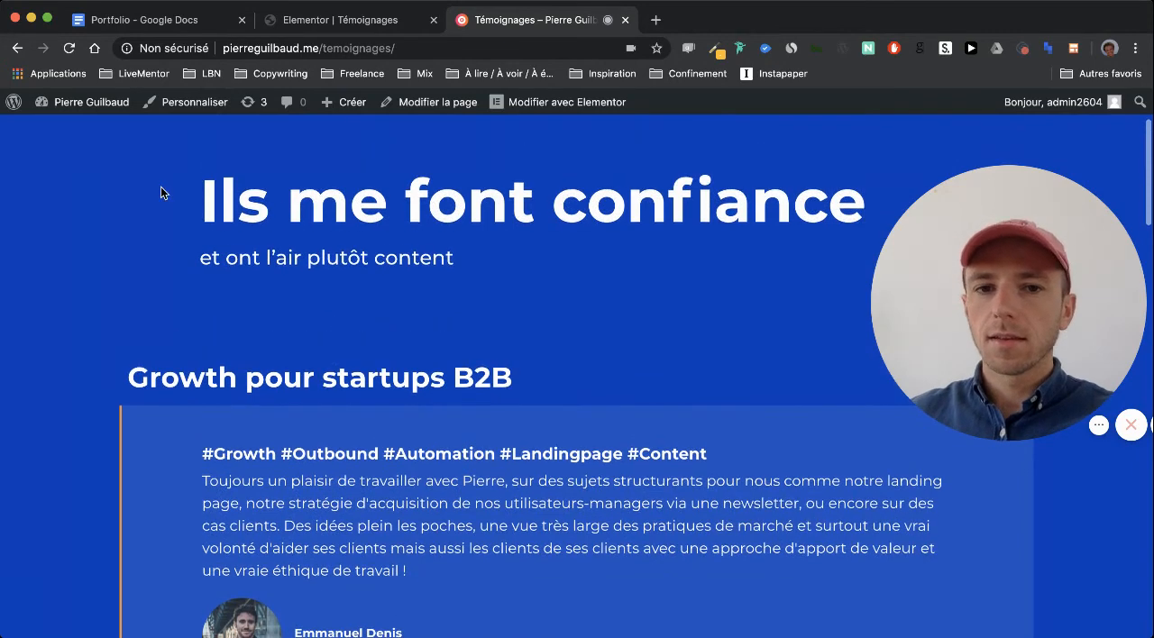
pyautogui.scroll(2, 160, 186)
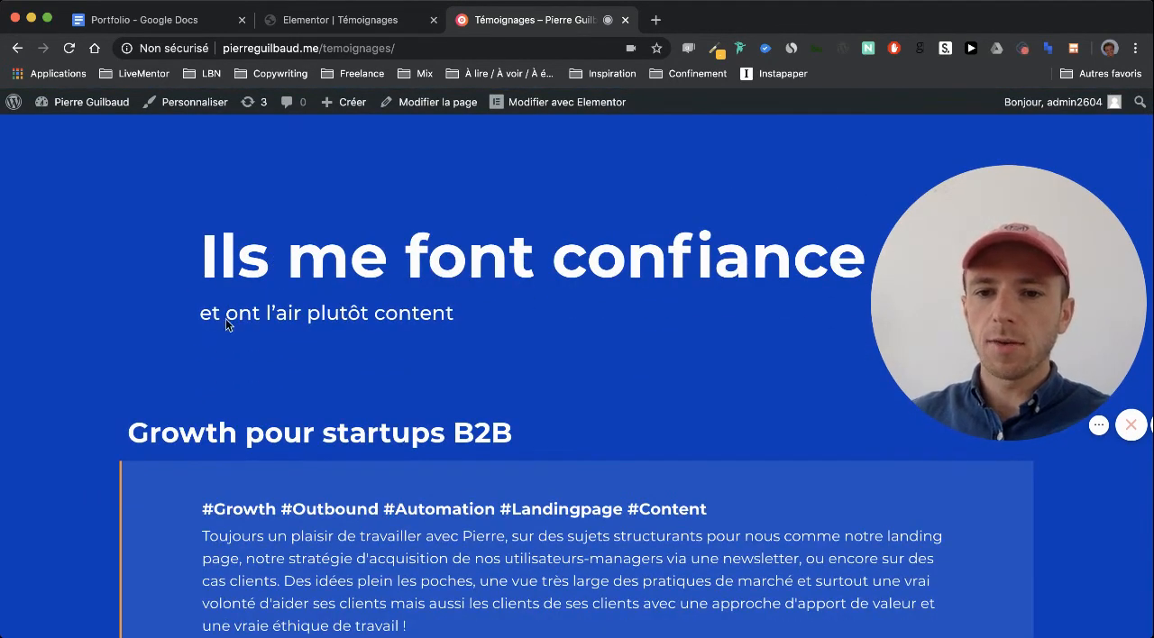
pyautogui.scroll(-2, 544, 333)
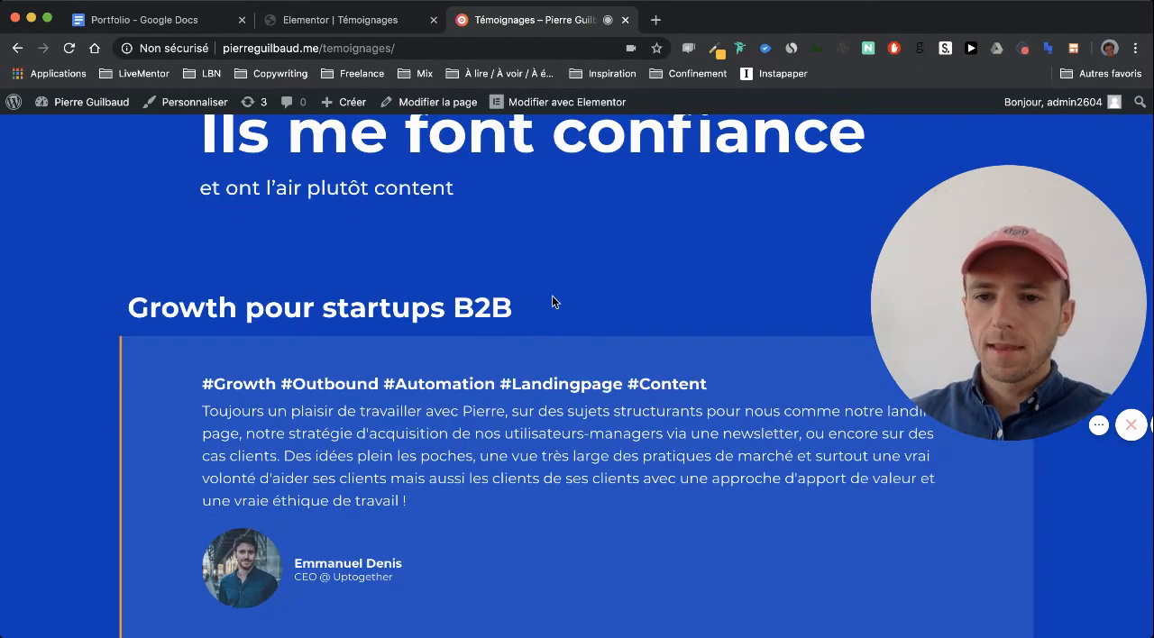
pyautogui.scroll(-2, 553, 298)
pyautogui.scroll(-2, 552, 297)
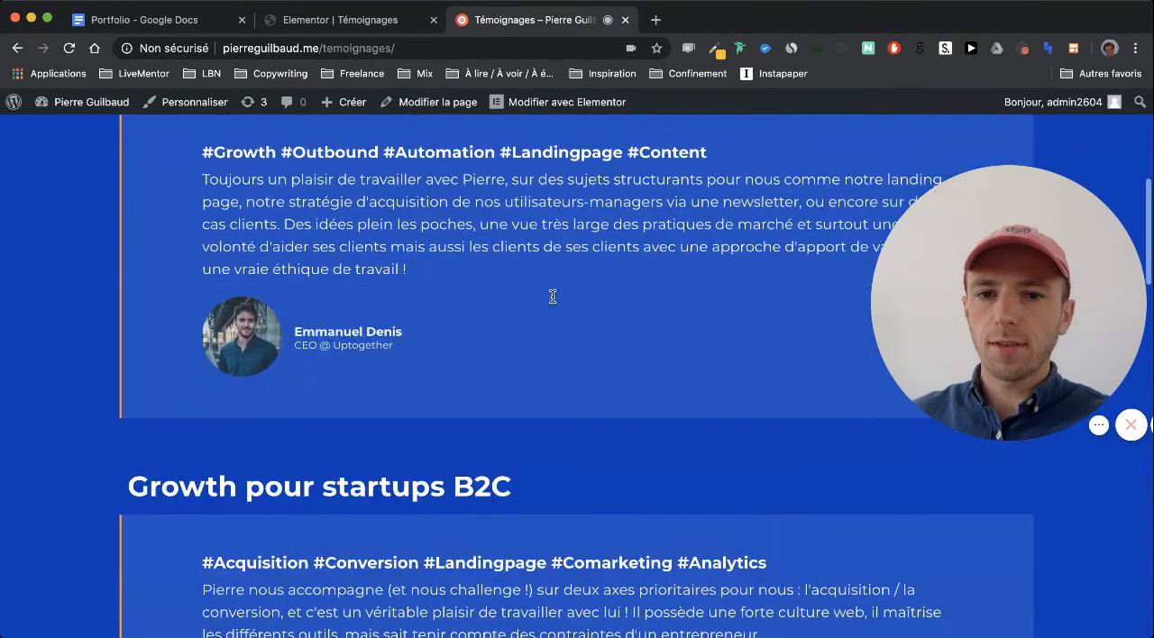
pyautogui.scroll(-5, 552, 298)
pyautogui.scroll(4, 552, 298)
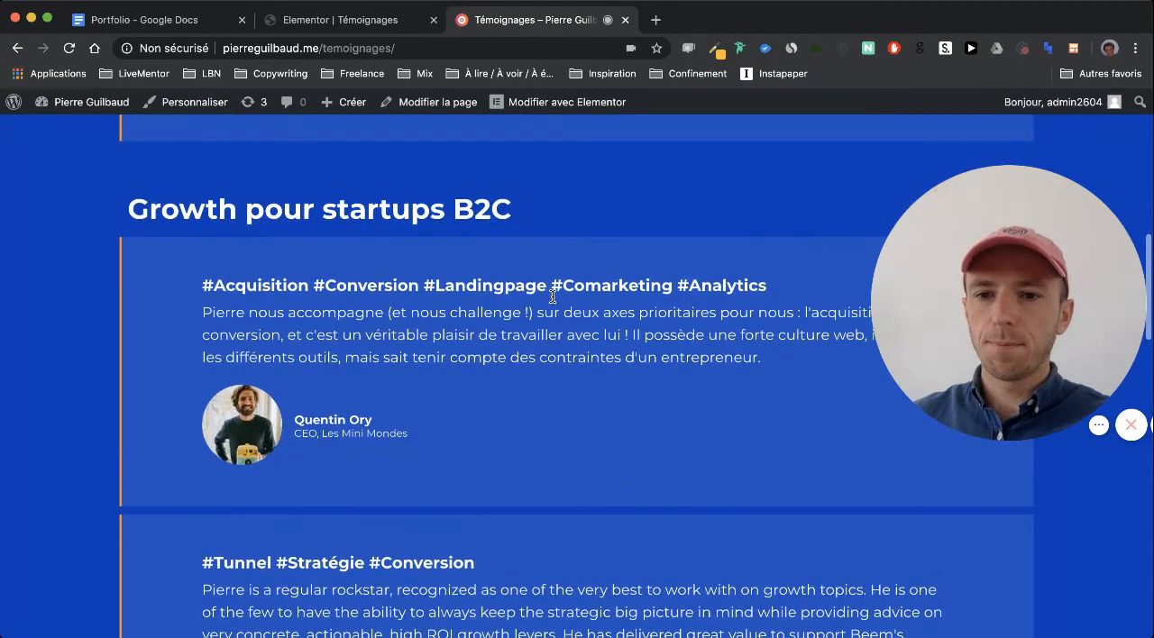
pyautogui.scroll(-8, 552, 301)
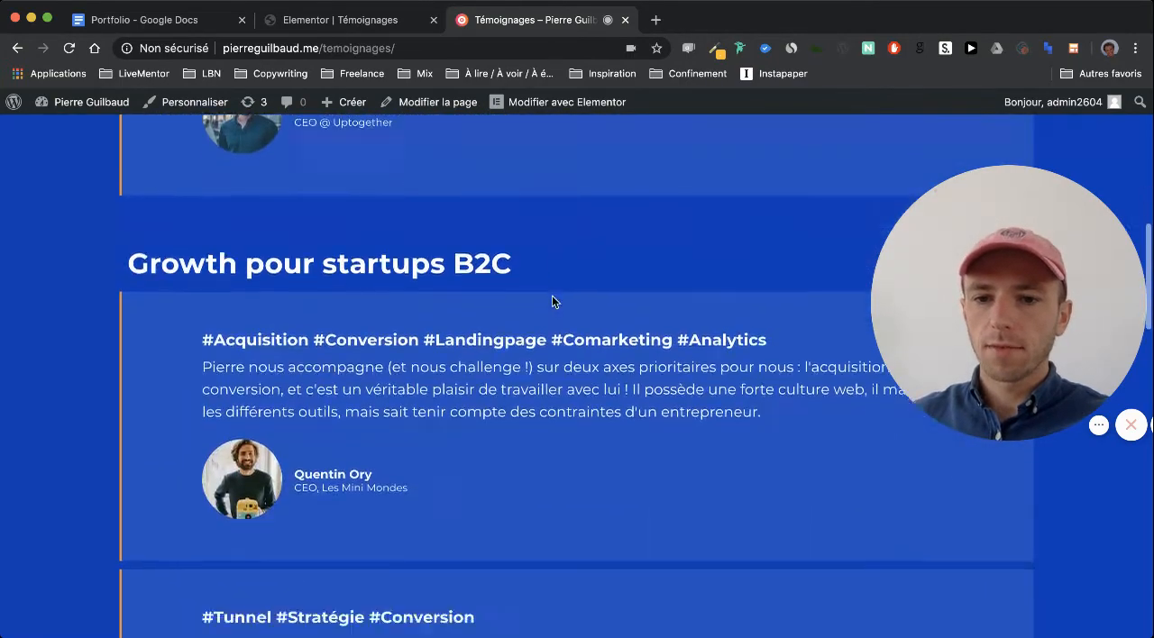
pyautogui.scroll(-10, 552, 301)
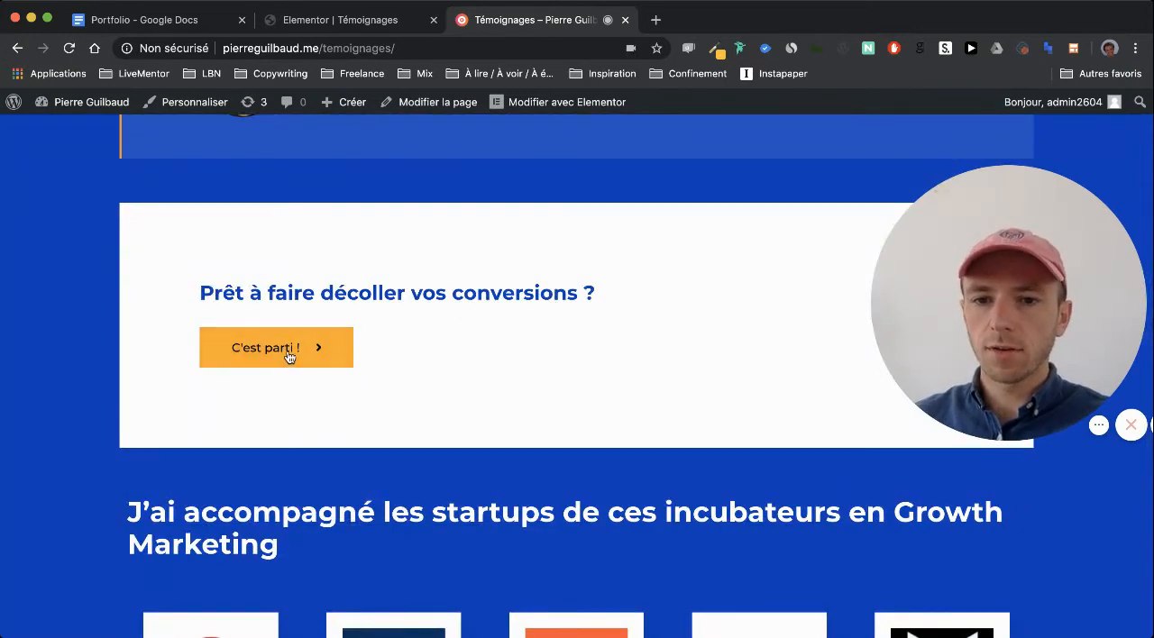
pyautogui.scroll(-4, 94, 360)
pyautogui.scroll(2, 93, 367)
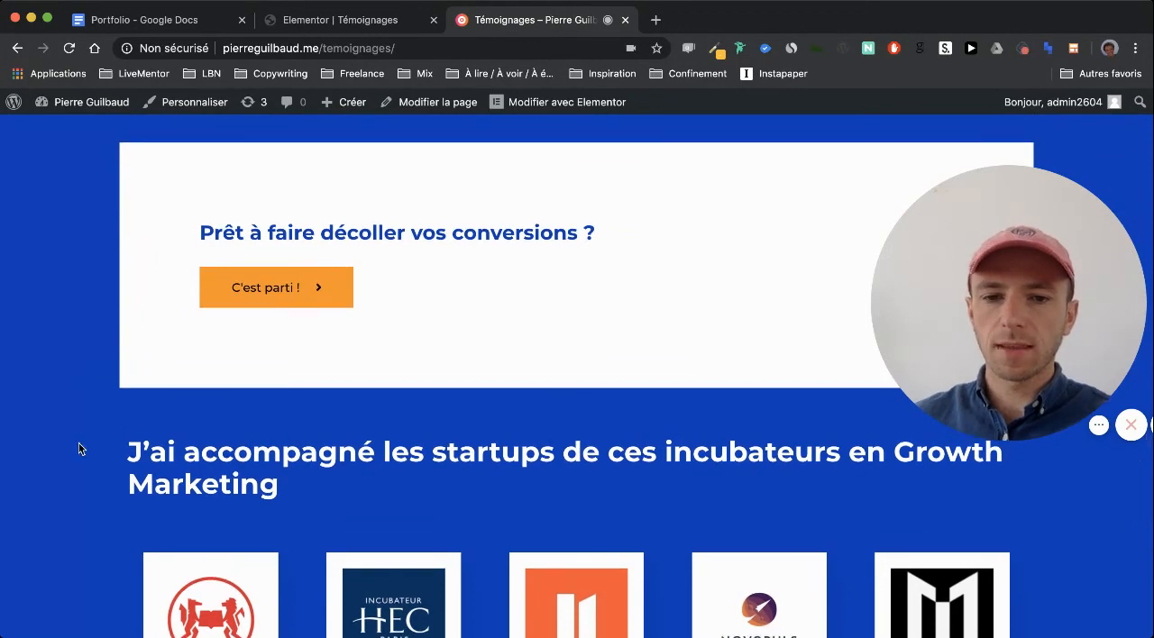
pyautogui.scroll(-9, 73, 452)
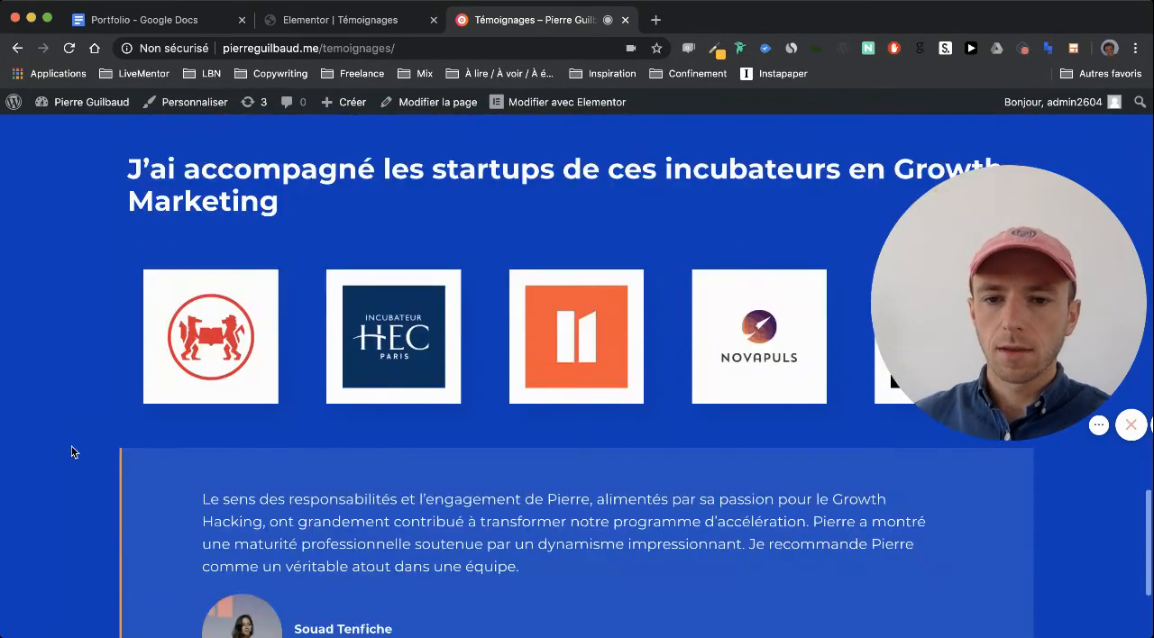
pyautogui.scroll(-2, 73, 452)
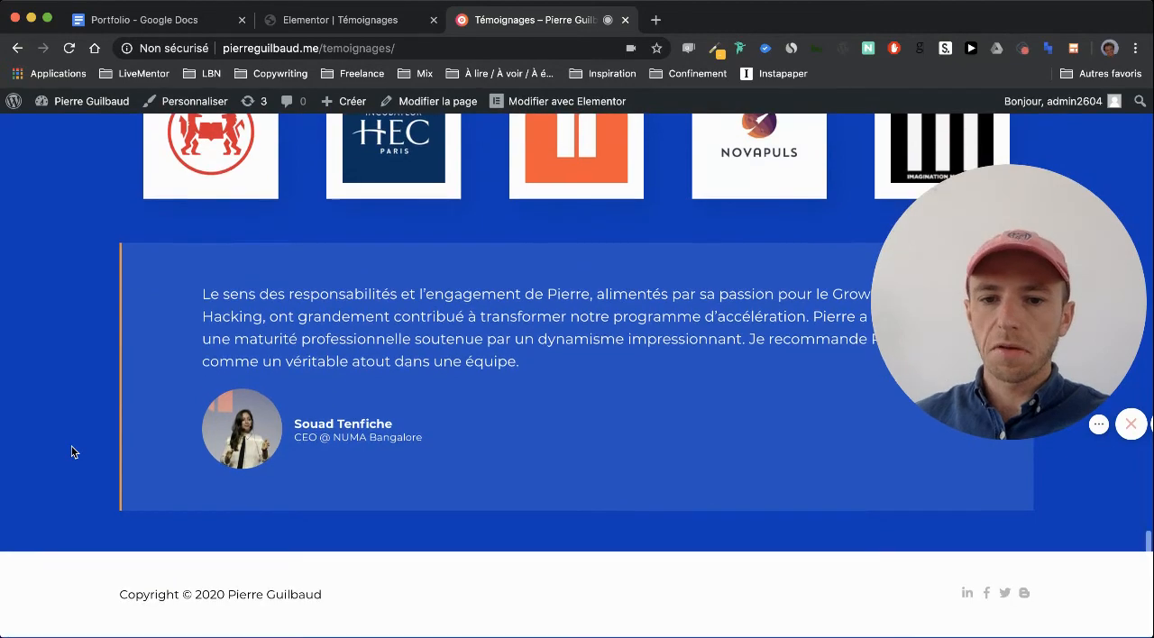
pyautogui.scroll(9, 73, 452)
pyautogui.scroll(-2, 74, 452)
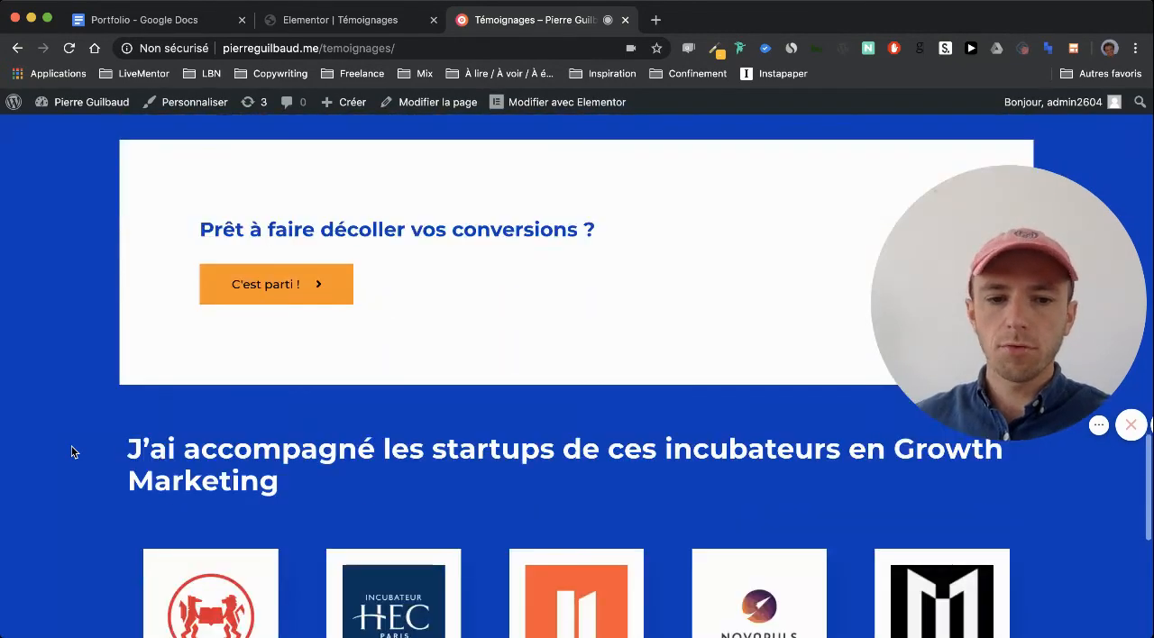
pyautogui.scroll(7, 73, 452)
# Centre the incubators heading "J'ai accompagné les startups de ces incubateurs en Growth Marketing" in the Elementor editor and update the page
pyautogui.click(279, 25)
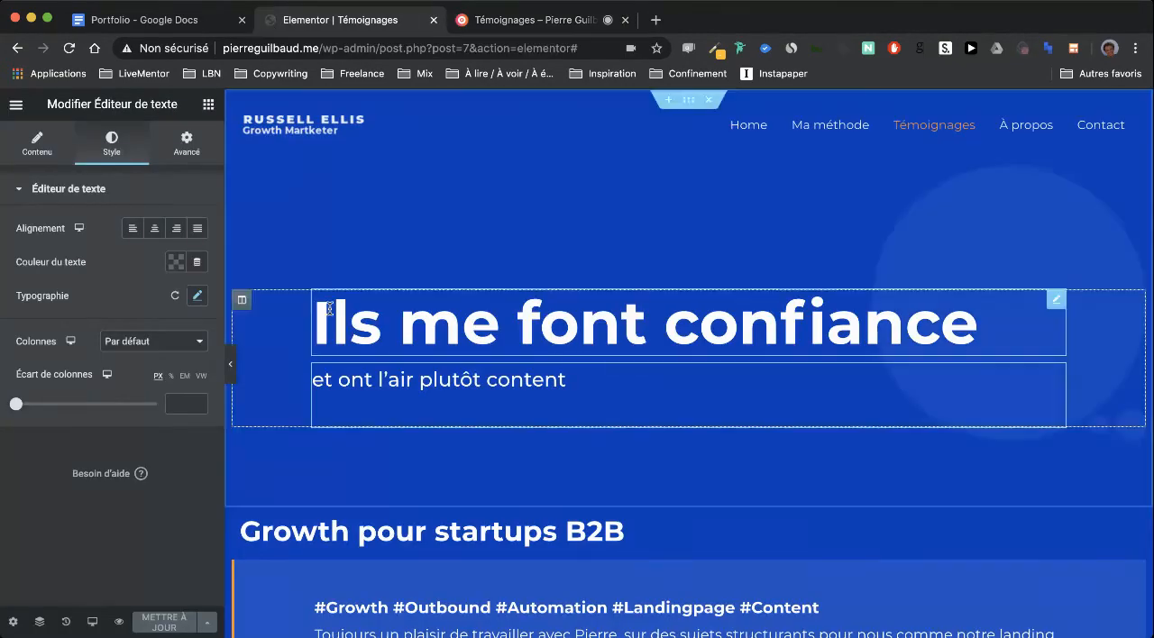
pyautogui.scroll(-15, 330, 304)
pyautogui.scroll(-10, 329, 307)
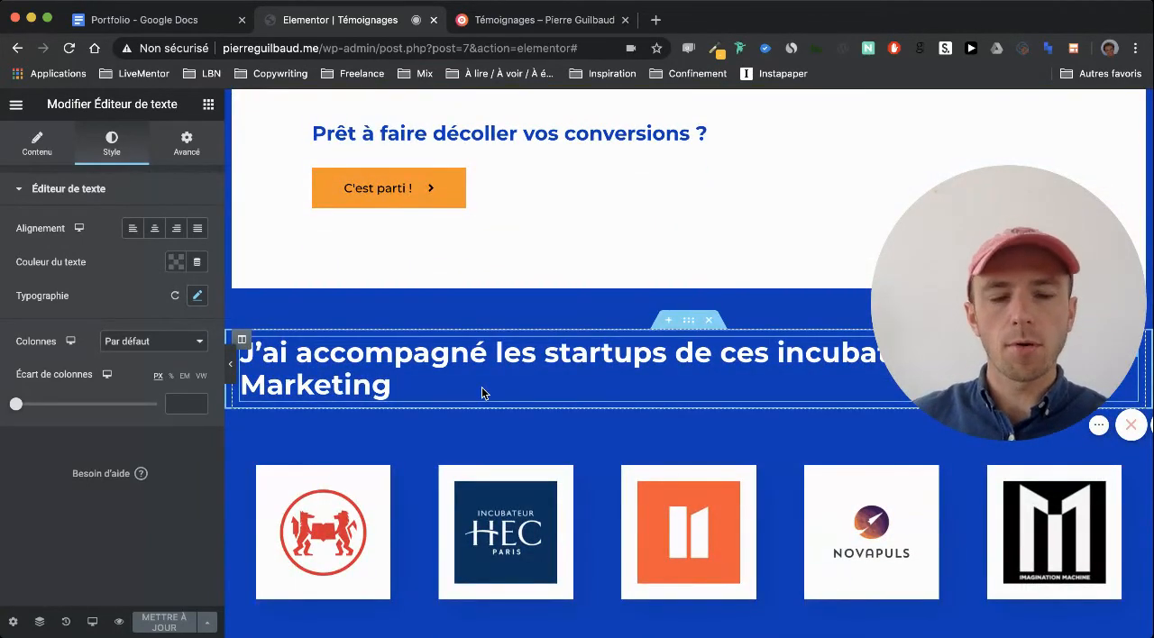
pyautogui.click(678, 387)
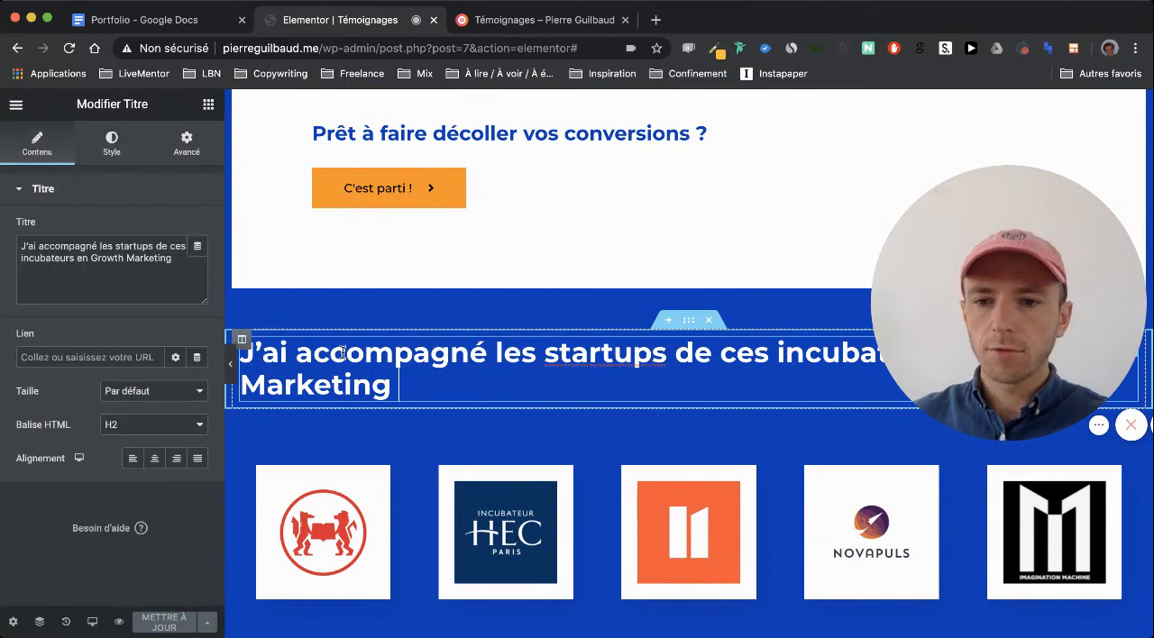
pyautogui.click(155, 460)
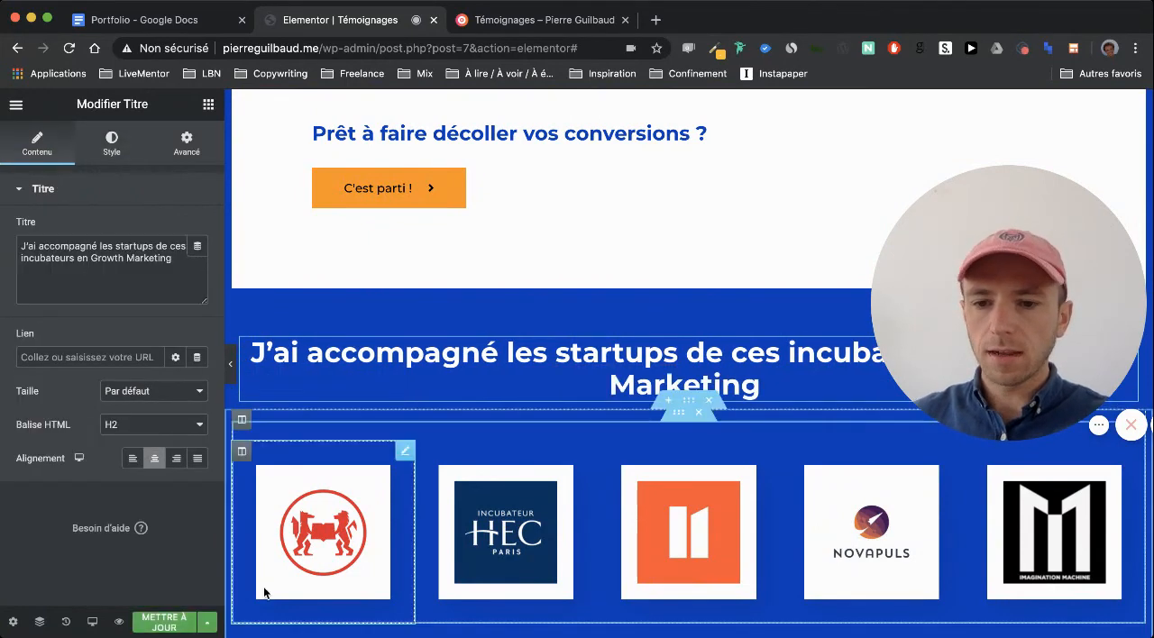
# Reload the published page and check the alignment of the incubators heading above the logos
pyautogui.click(484, 22)
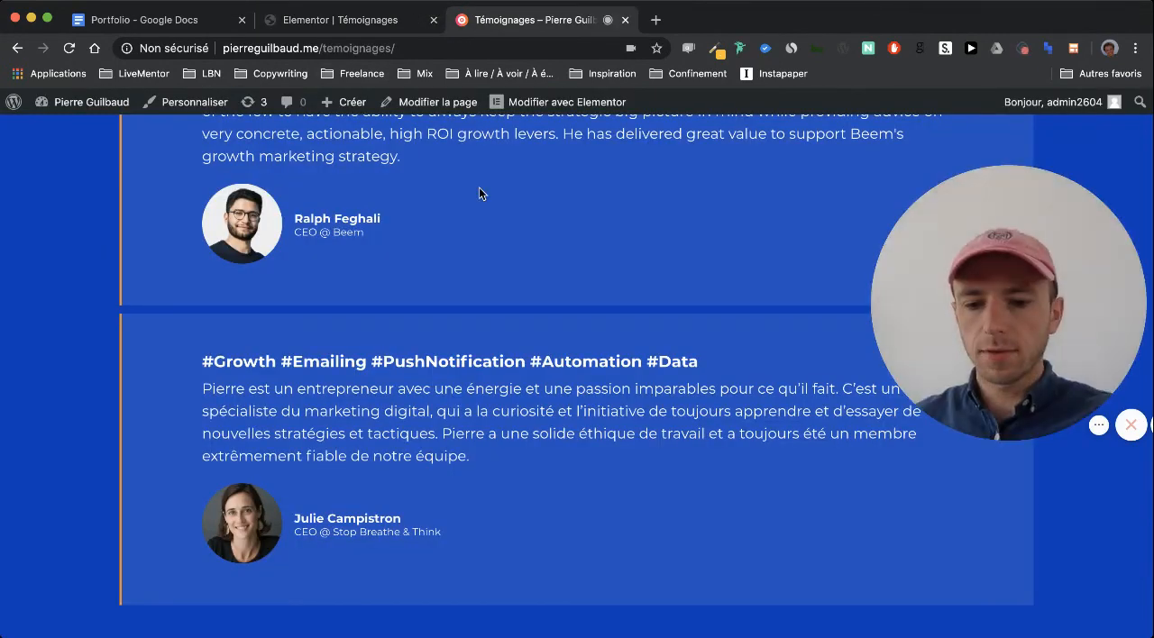
pyautogui.press('super+r')
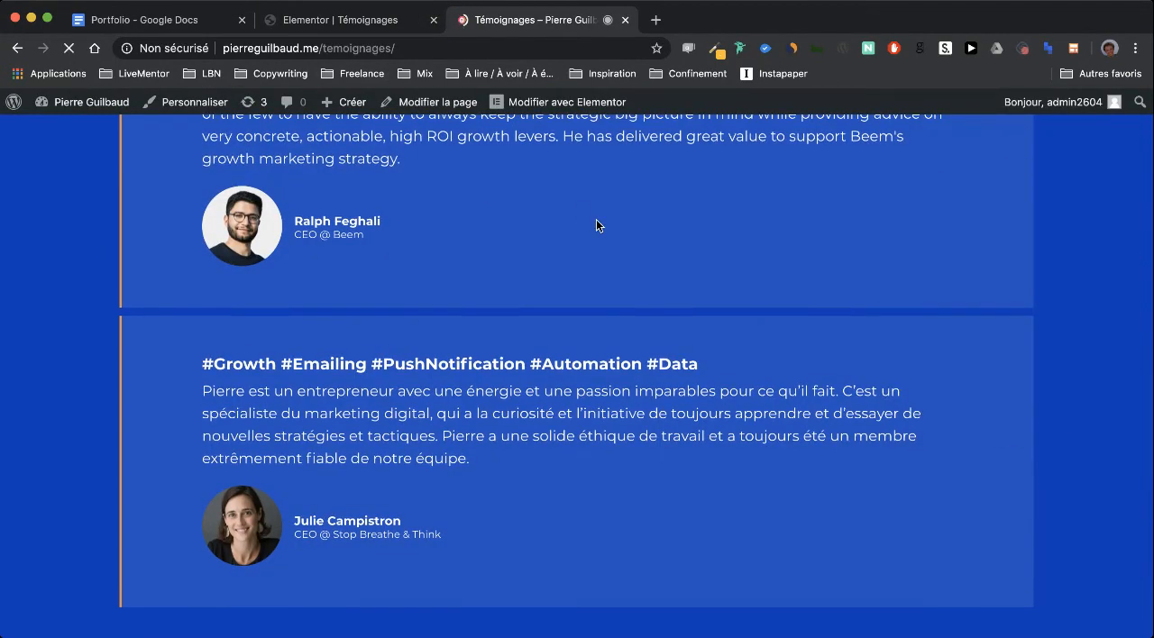
pyautogui.scroll(-9, 597, 226)
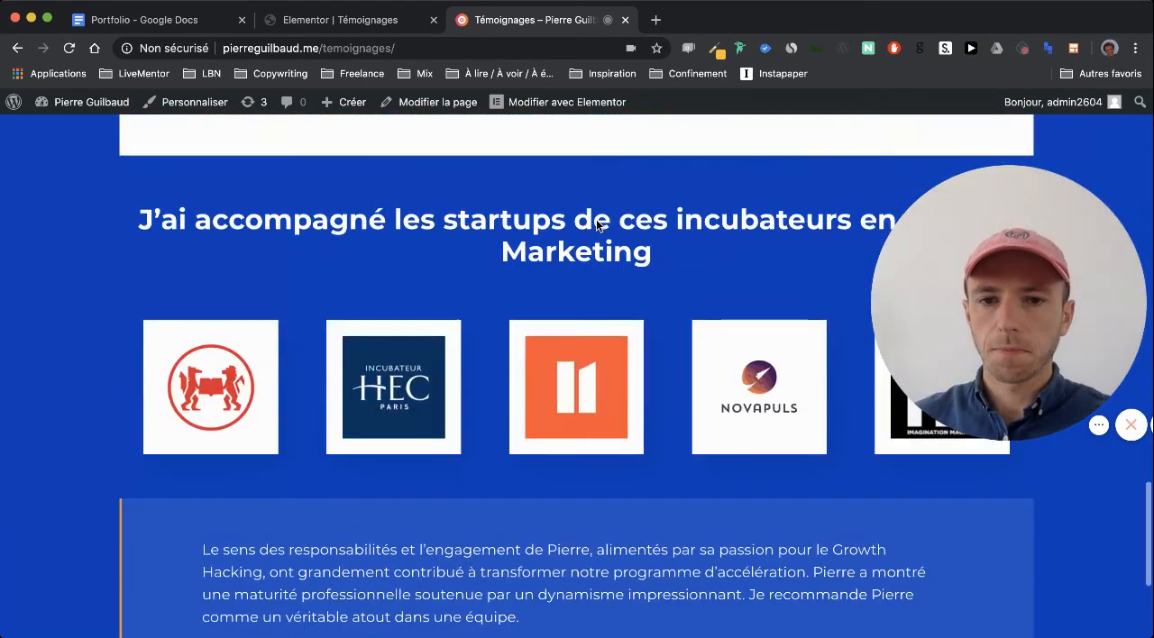
pyautogui.scroll(3, 596, 225)
pyautogui.scroll(1, 596, 225)
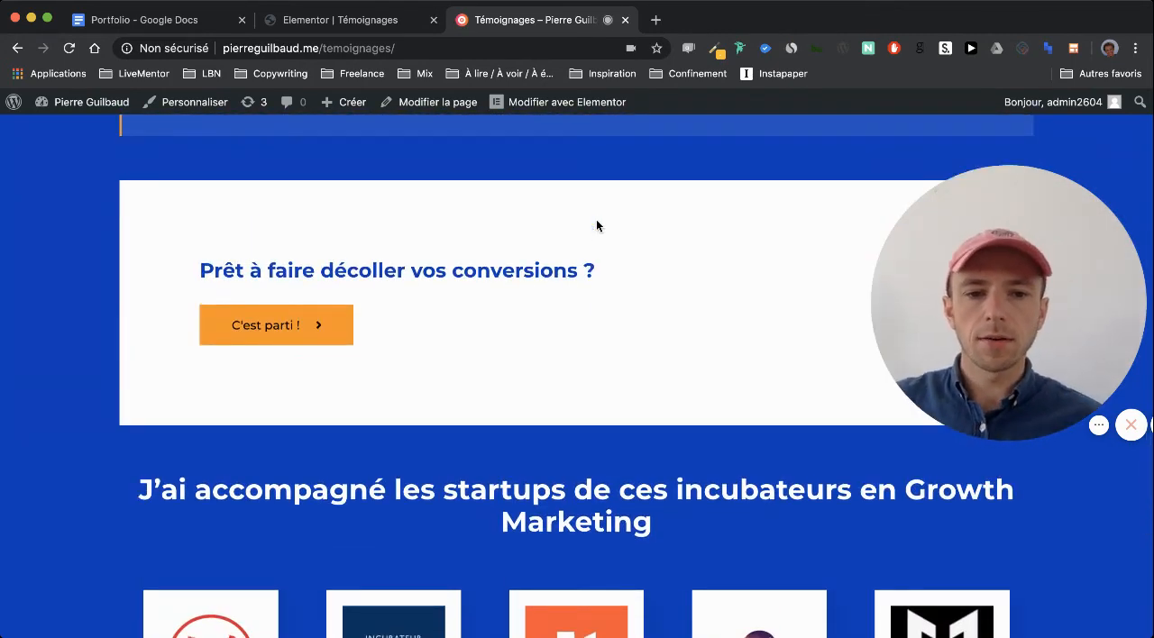
# Insert a line break before "en Growth Marketing" in the incubators heading in the editor and update the page
pyautogui.click(370, 20)
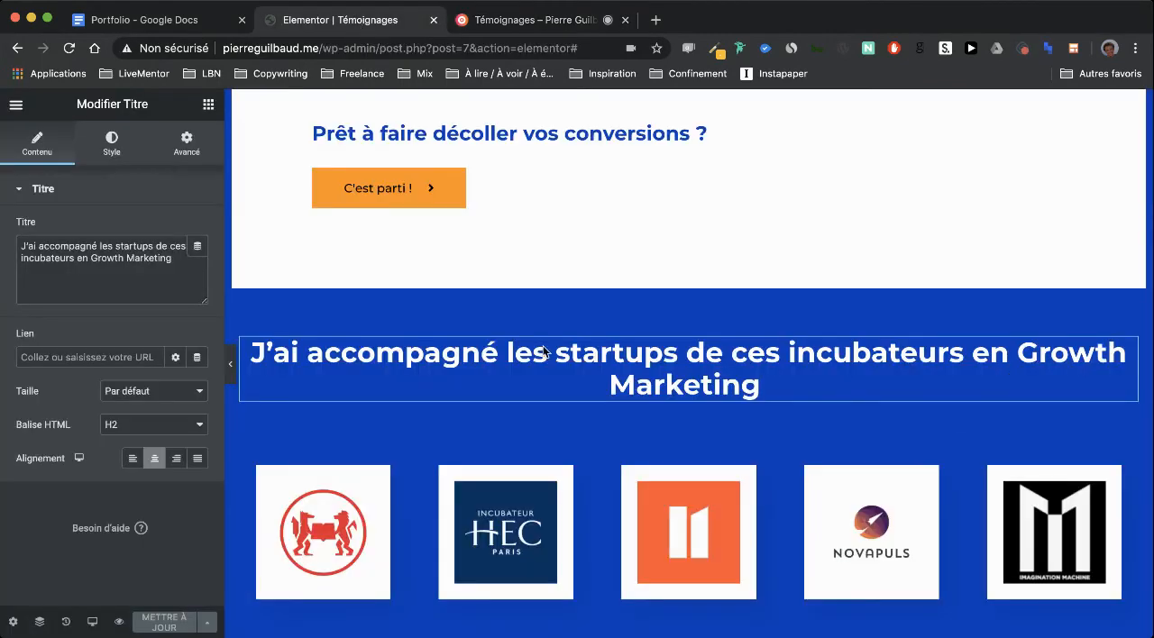
pyautogui.scroll(4, 664, 382)
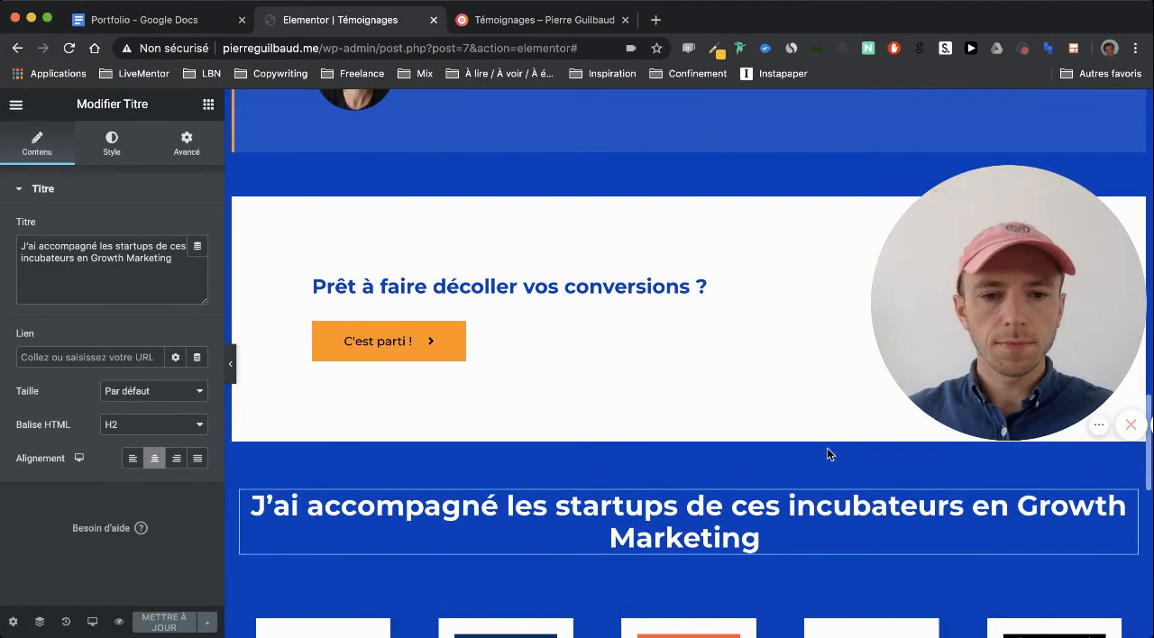
pyautogui.click(1026, 507)
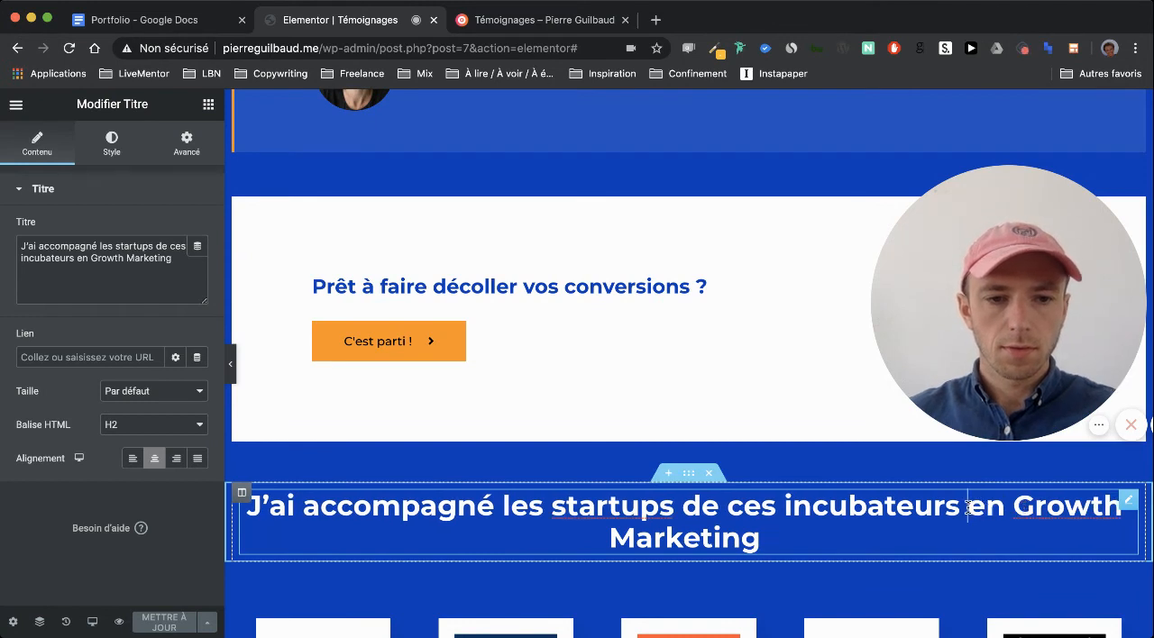
pyautogui.press('Return')
pyautogui.click(176, 620)
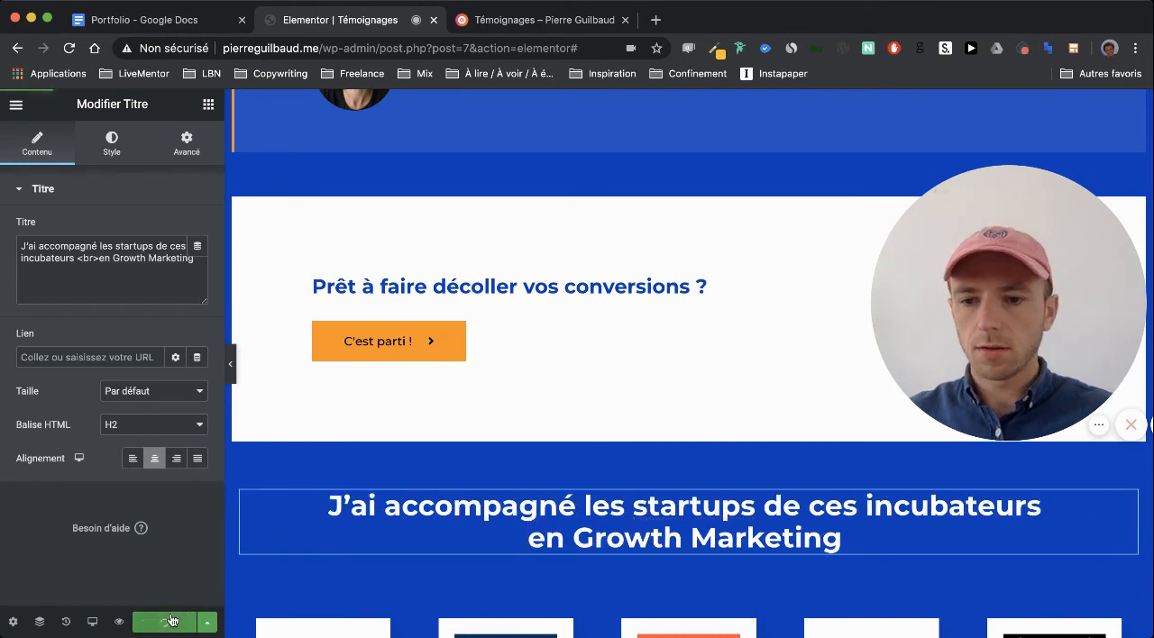
# Reload the published page and examine the two-line incubators heading, the neighbouring sections and the hero
pyautogui.click(523, 16)
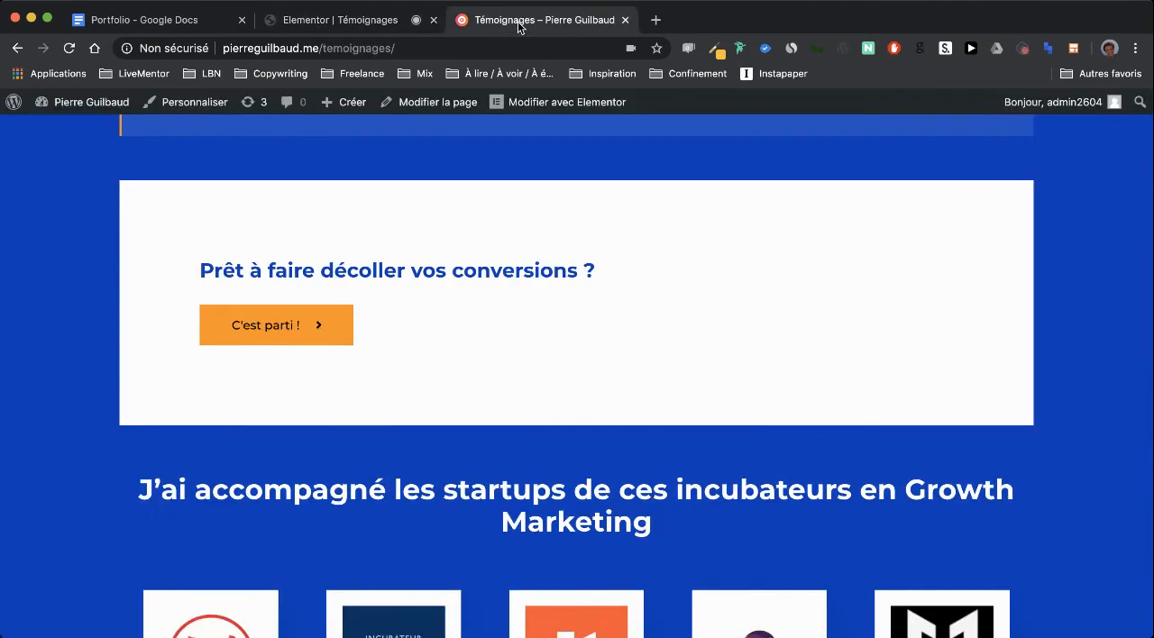
pyautogui.press('super+r')
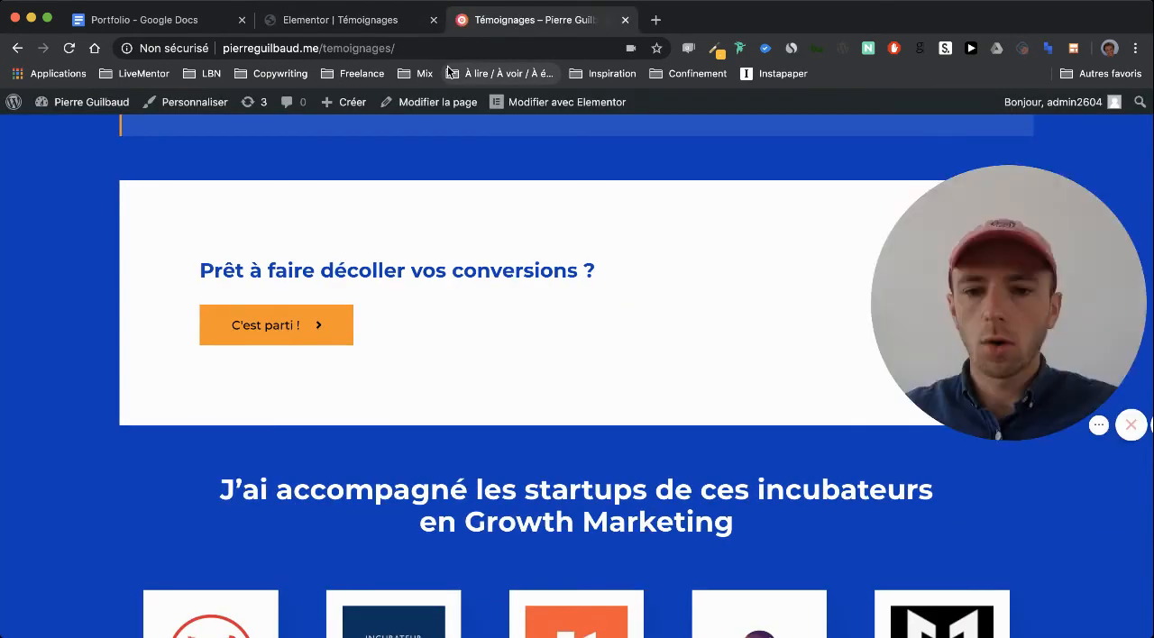
pyautogui.scroll(-2, 194, 393)
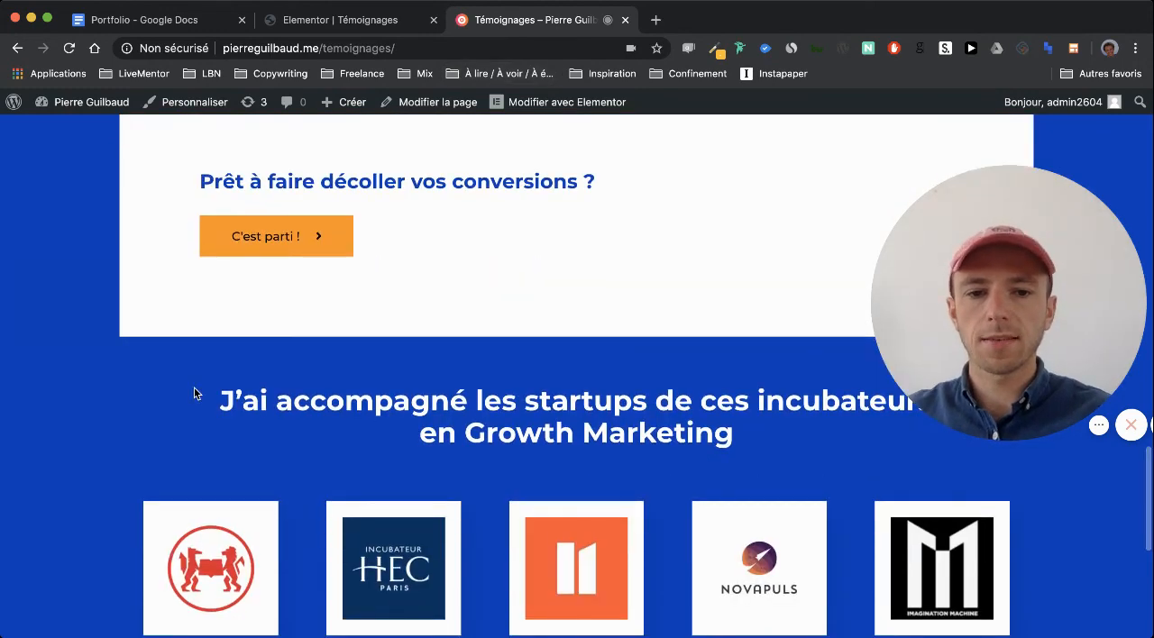
pyautogui.scroll(1, 194, 393)
pyautogui.scroll(-3, 194, 393)
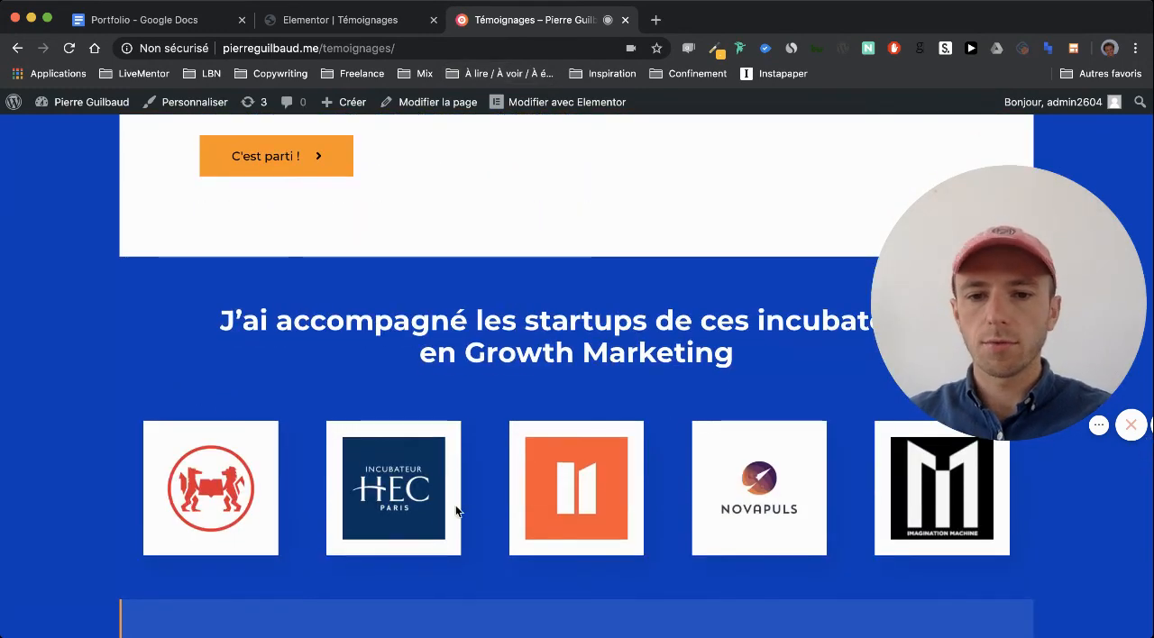
pyautogui.scroll(-5, 455, 505)
pyautogui.scroll(6, 455, 505)
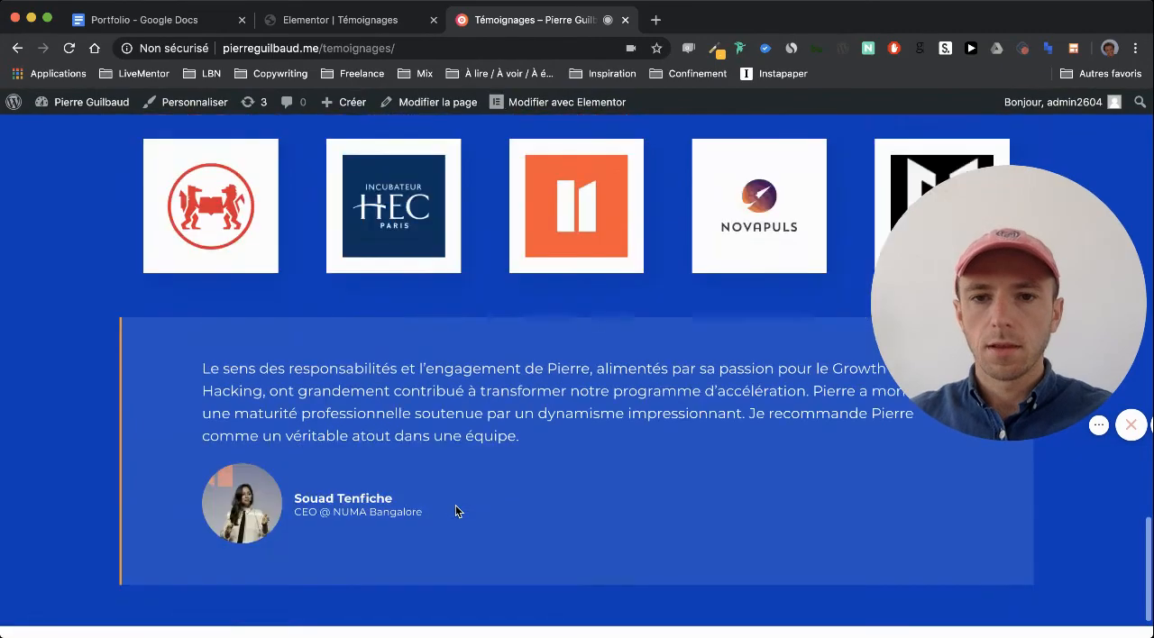
pyautogui.scroll(10, 456, 512)
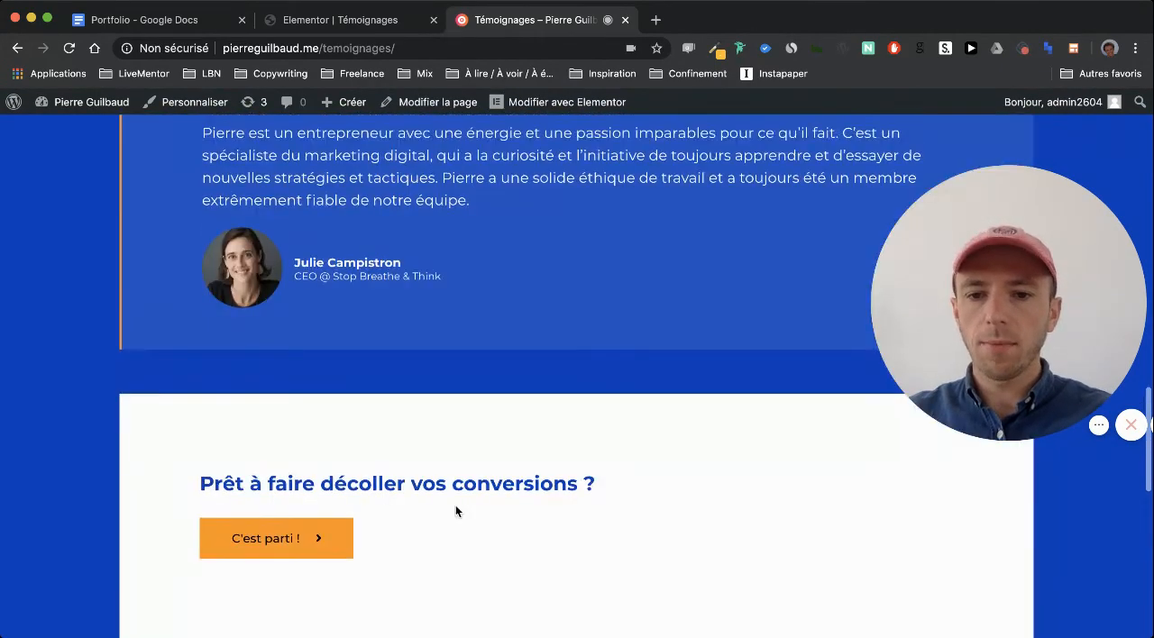
pyautogui.scroll(15, 455, 512)
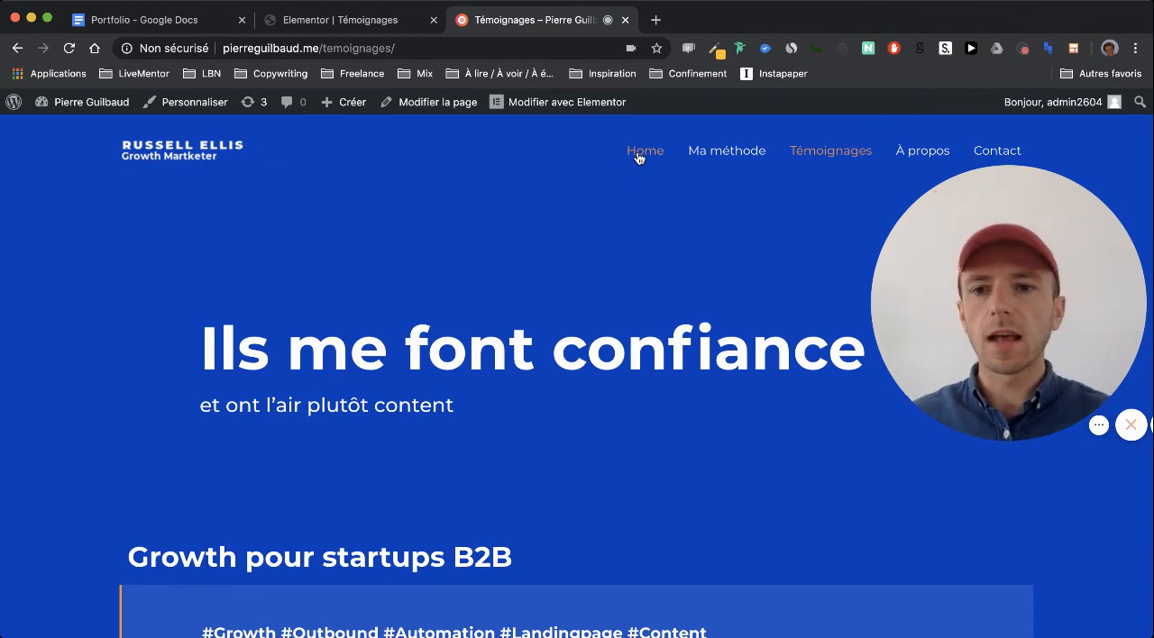
pyautogui.scroll(-5, 174, 241)
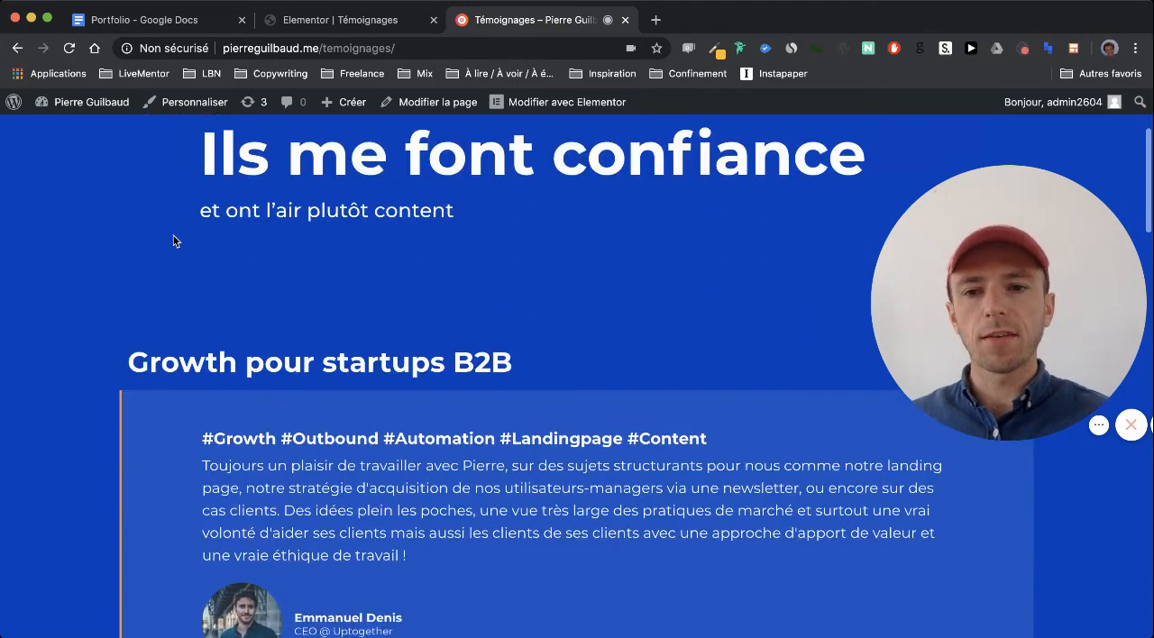